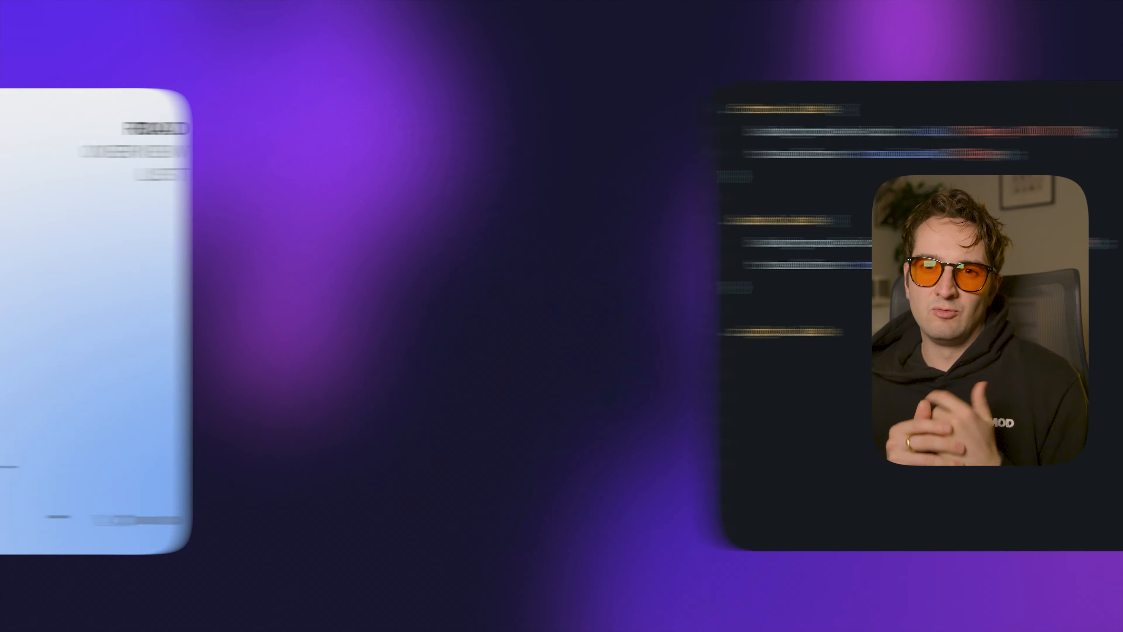
{"action": "scroll", "coordinate": [576, 313], "scroll_direction": "down", "scroll_amount": 8}
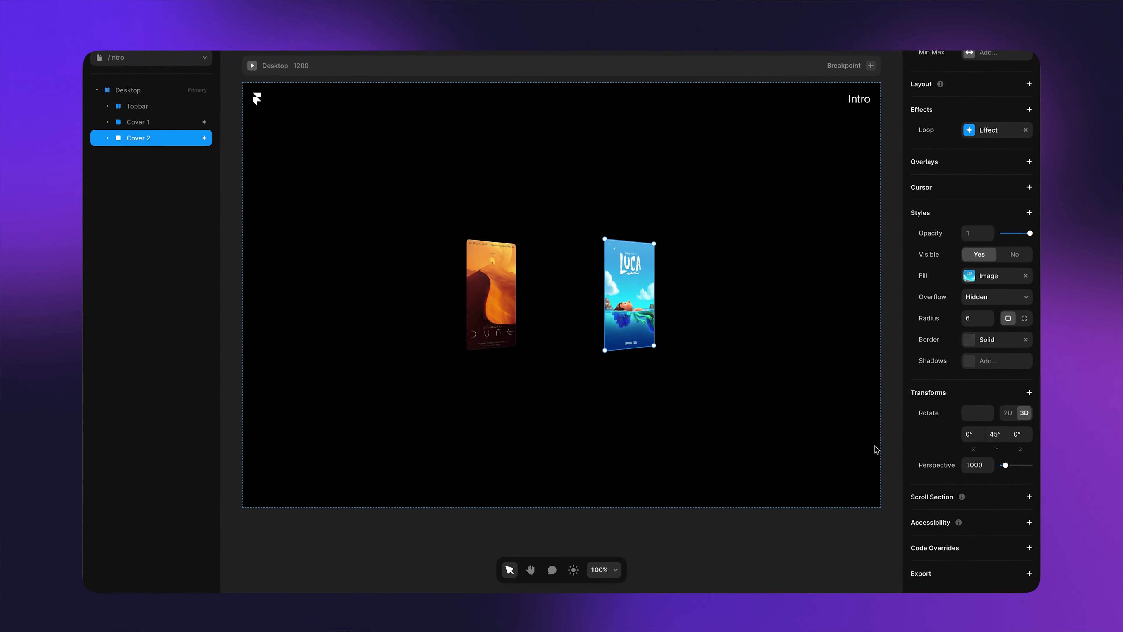
{"action": "left_click", "coordinate": [995, 435]}
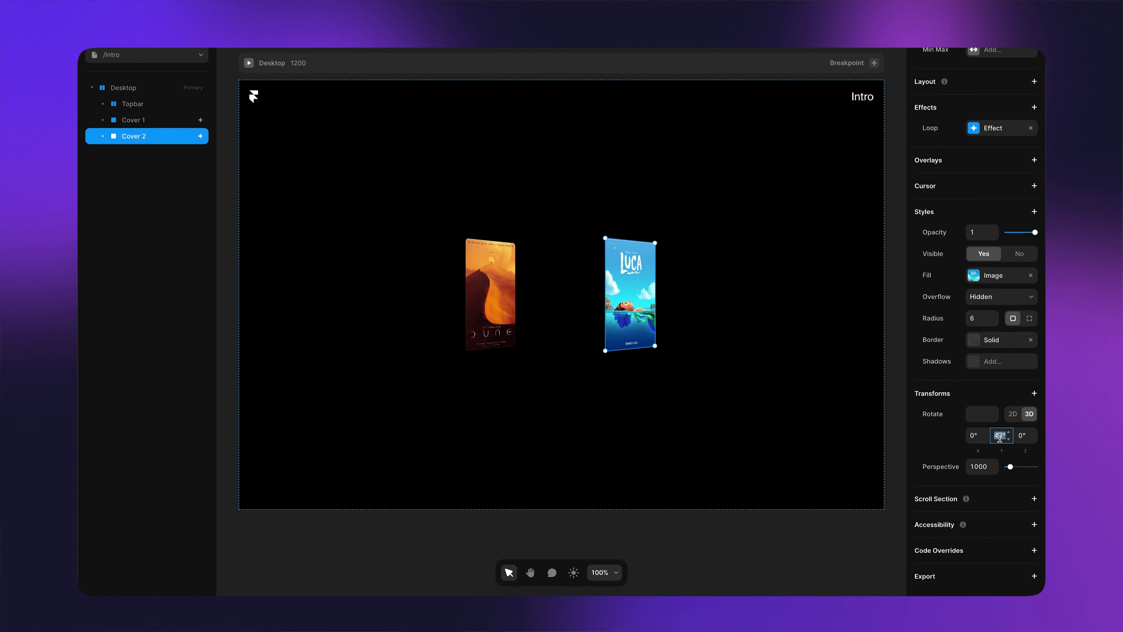
{"action": "key", "text": "Left"}
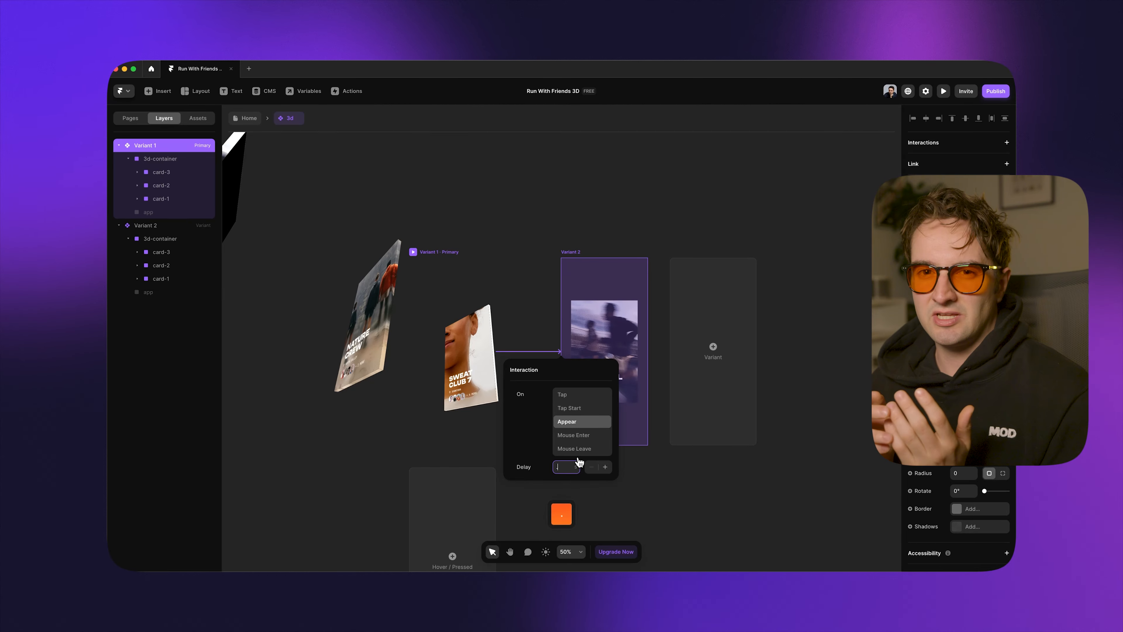
{"action": "left_click", "coordinate": [944, 91]}
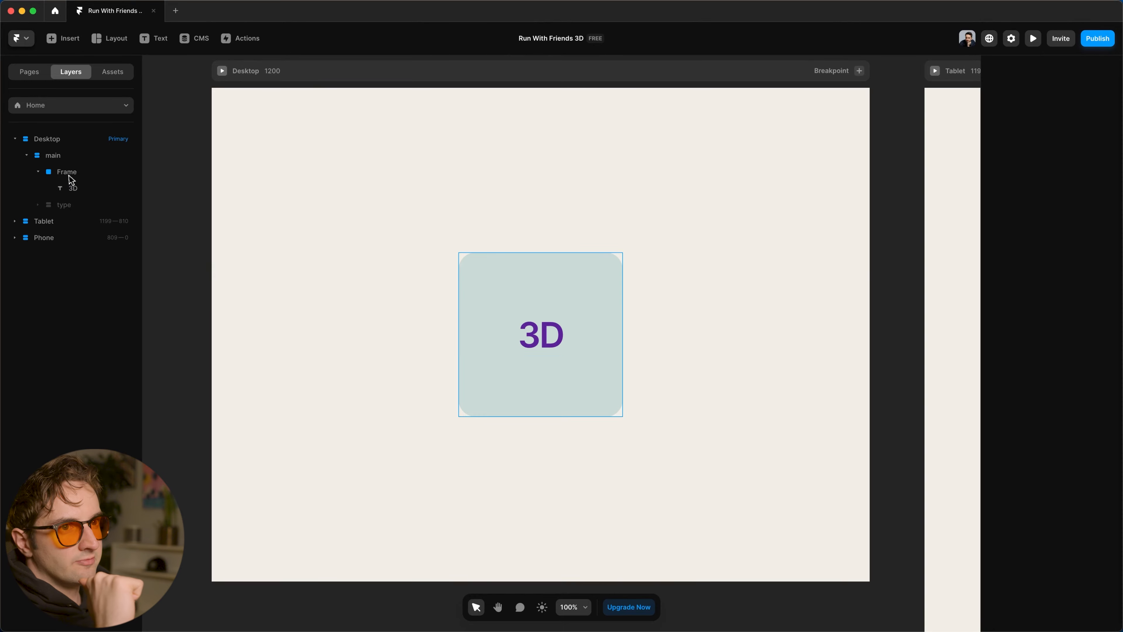
Add a Rotate transform to the frame containing the 3D text and switch it to 3D rotation.
{"action": "left_click", "coordinate": [69, 176]}
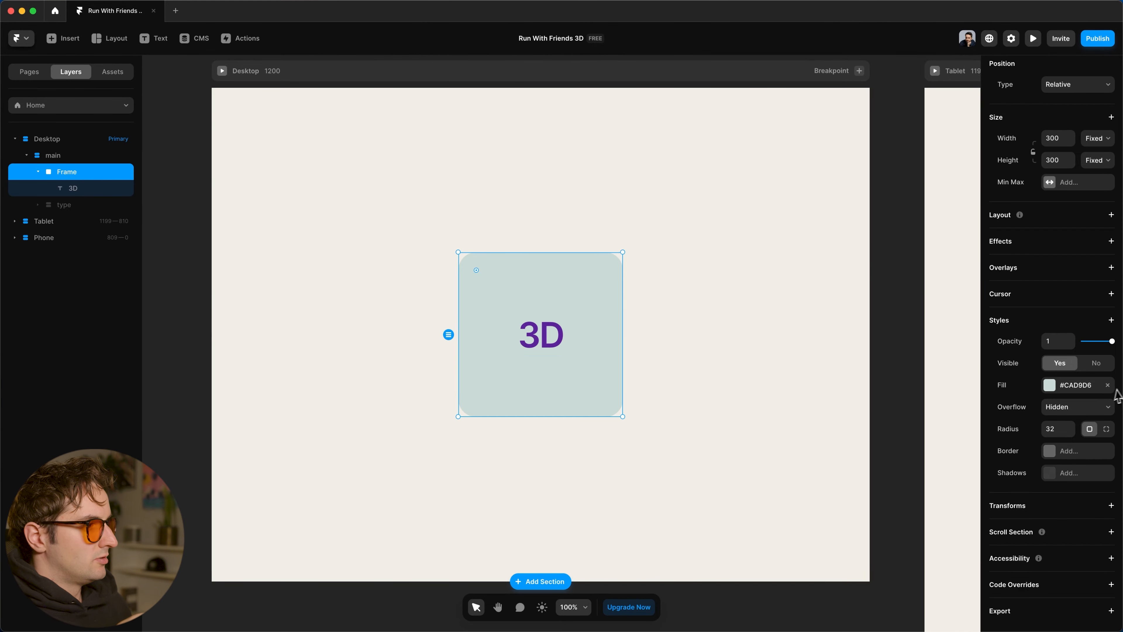
{"action": "left_click", "coordinate": [86, 188]}
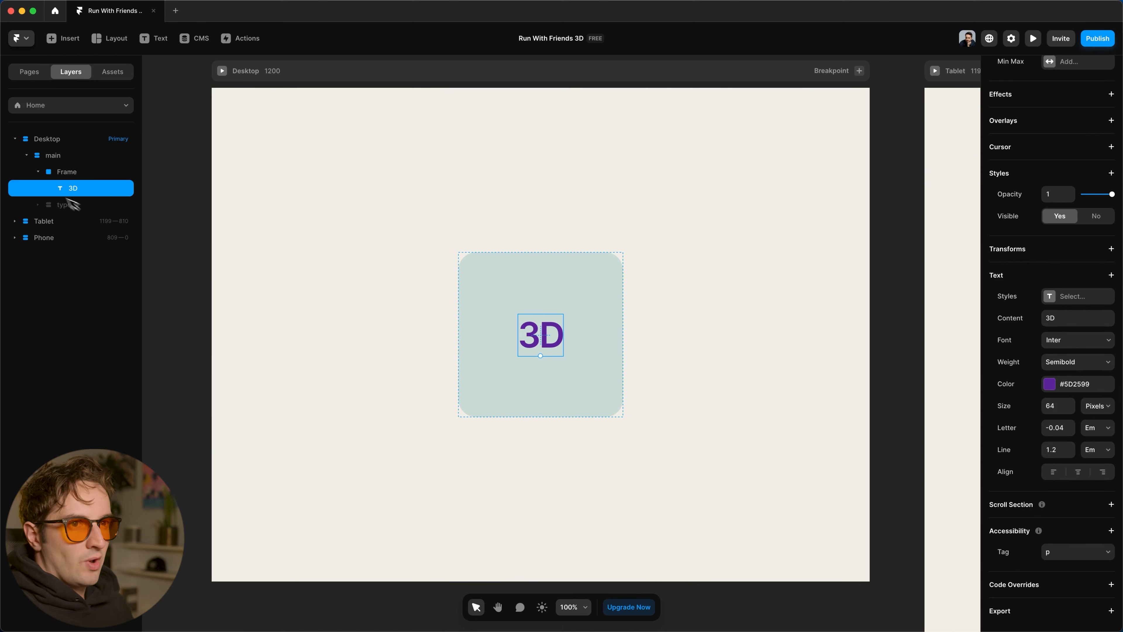
{"action": "left_click", "coordinate": [81, 174]}
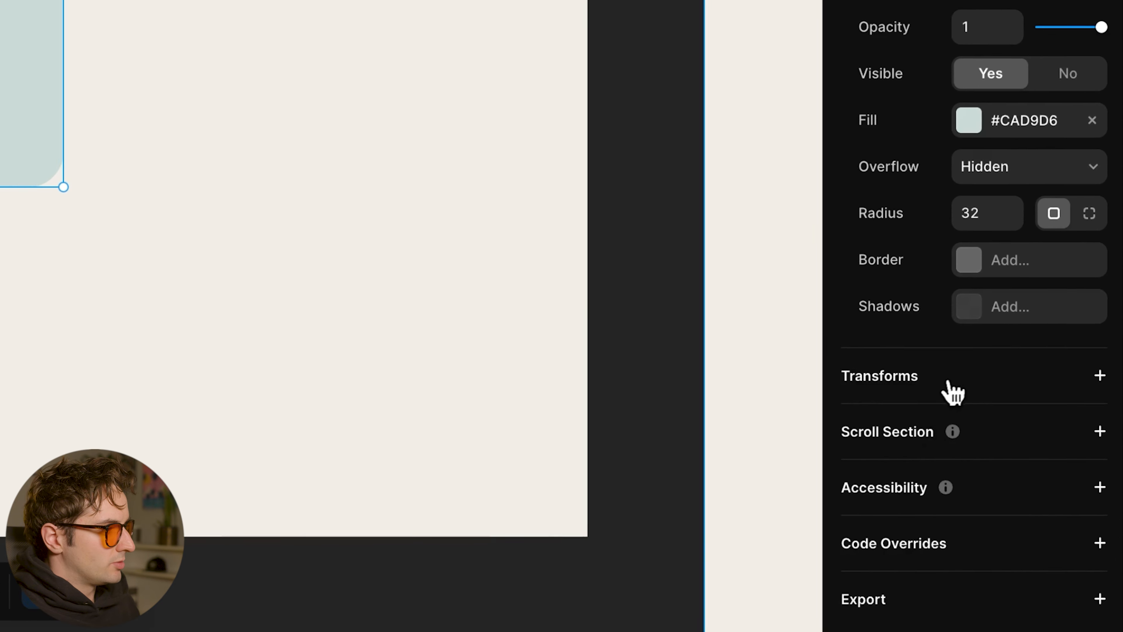
{"action": "left_click", "coordinate": [1043, 506]}
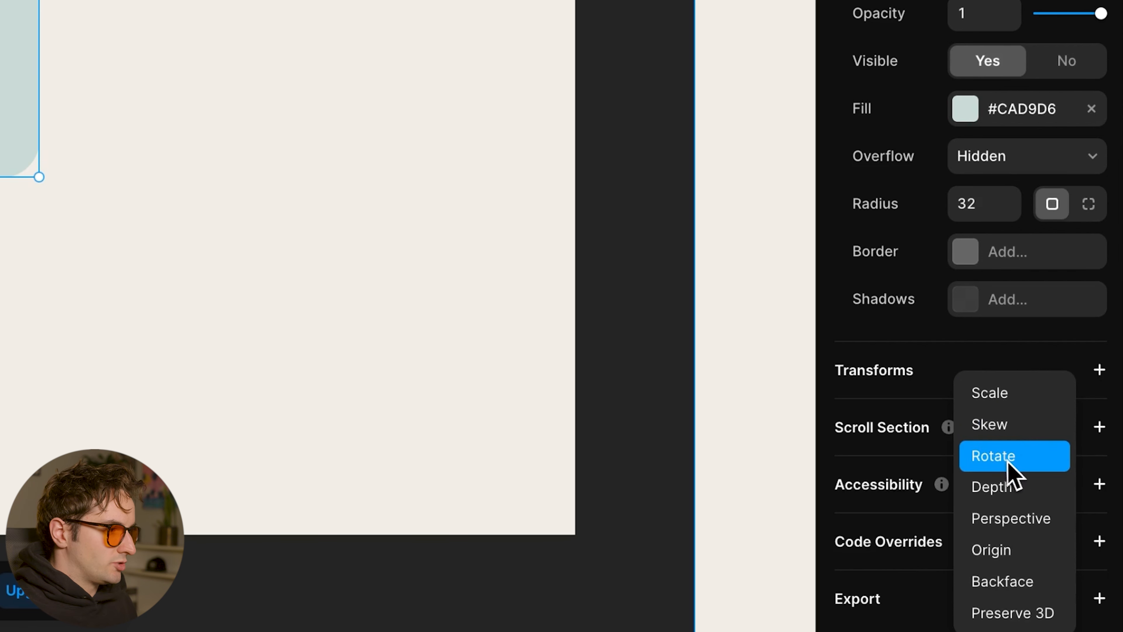
{"action": "left_click", "coordinate": [1011, 472]}
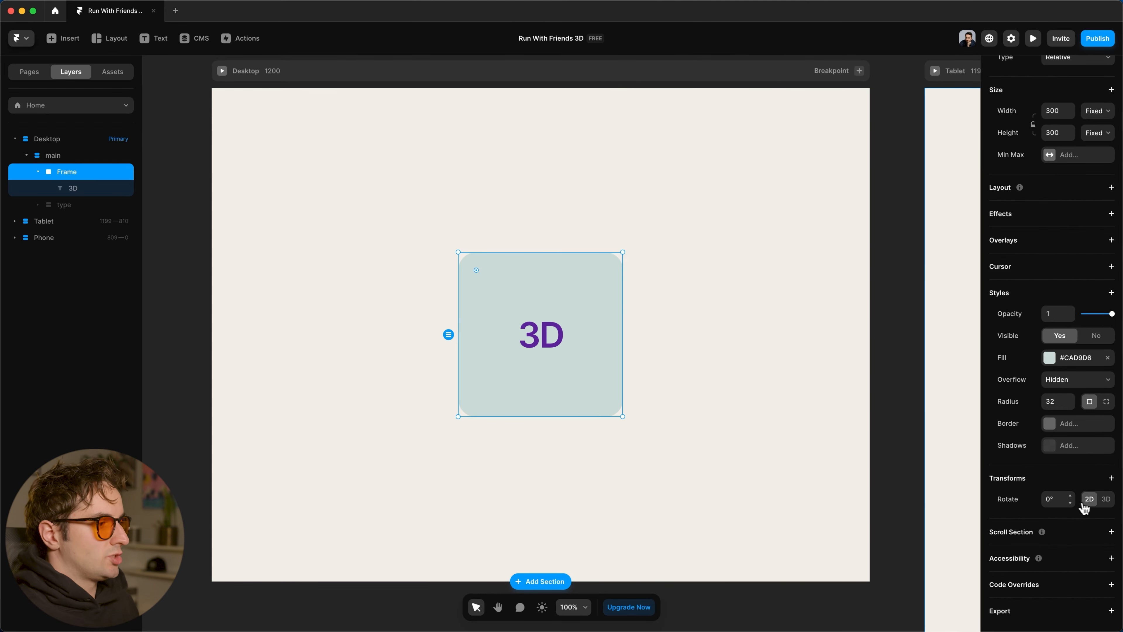
{"action": "mouse_move", "coordinate": [1071, 500]}
{"action": "left_mouse_down"}
{"action": "mouse_move", "coordinate": [1070, 442]}
{"action": "mouse_move", "coordinate": [1078, 537]}
{"action": "mouse_move", "coordinate": [1075, 421]}
{"action": "mouse_move", "coordinate": [1072, 501]}
{"action": "left_mouse_up"}
{"action": "left_click", "coordinate": [1105, 499]}
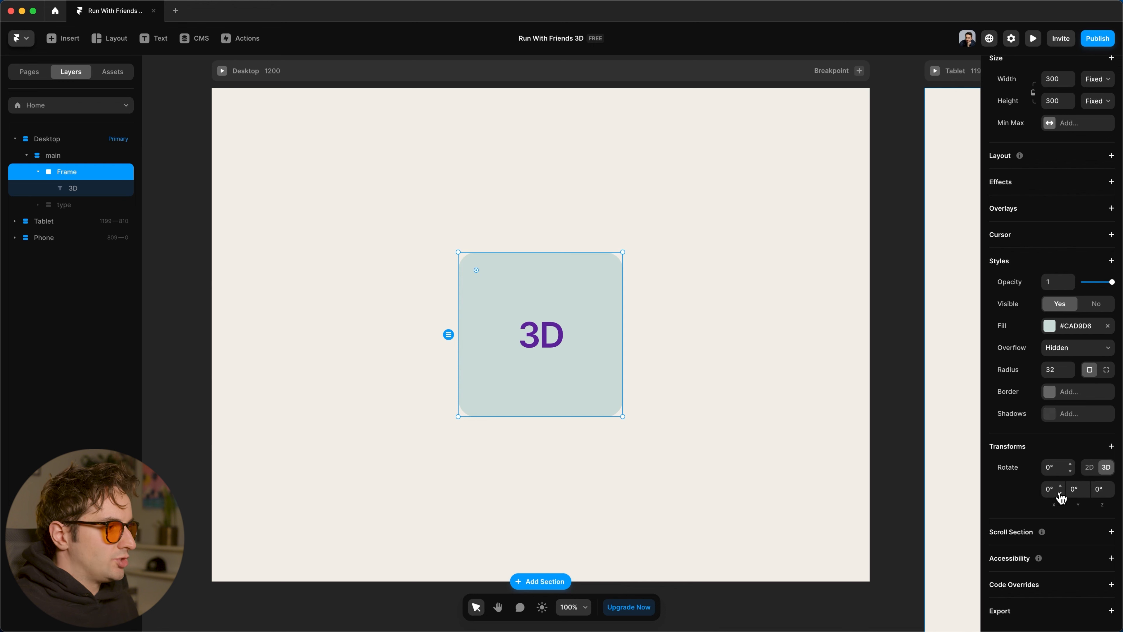
Rotate the frame in 3D to 36° on X, 61° on Y and 5° on Z.
{"action": "left_click_drag", "start_coordinate": [1061, 494], "coordinate": [1092, 457]}
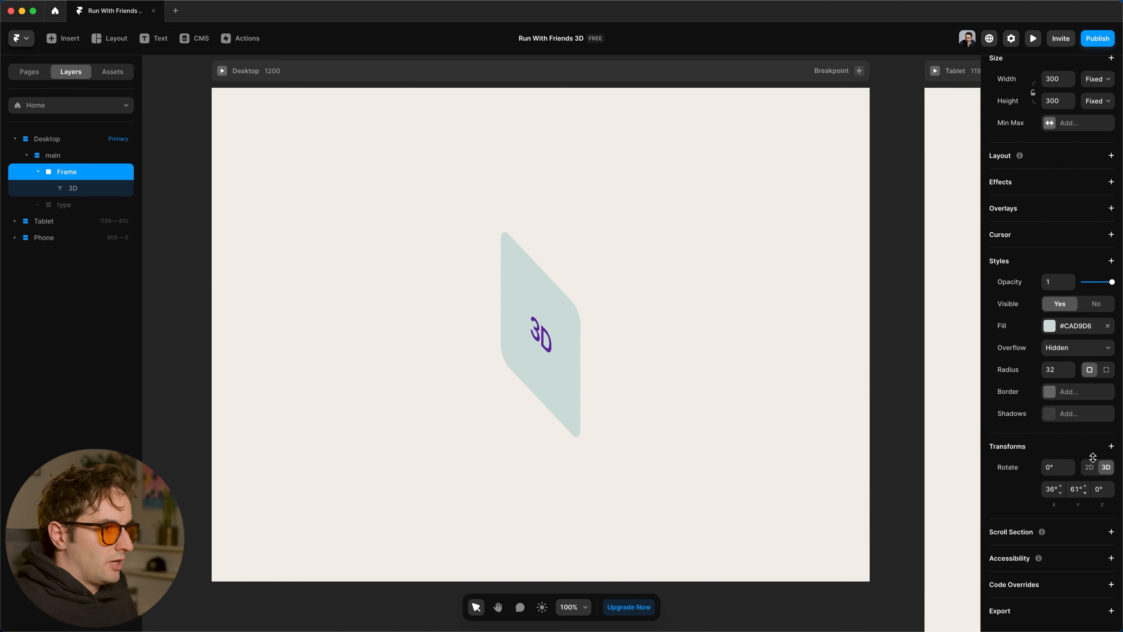
{"action": "left_click_drag", "start_coordinate": [1111, 496], "coordinate": [1099, 357]}
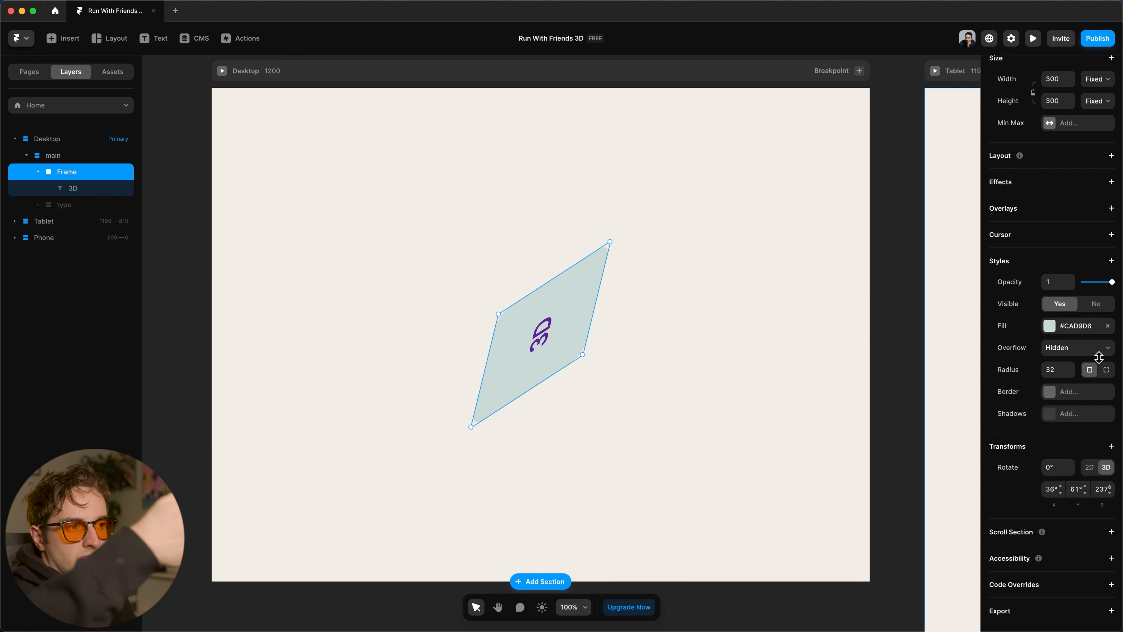
{"action": "left_click_drag", "start_coordinate": [1110, 489], "coordinate": [1115, 617]}
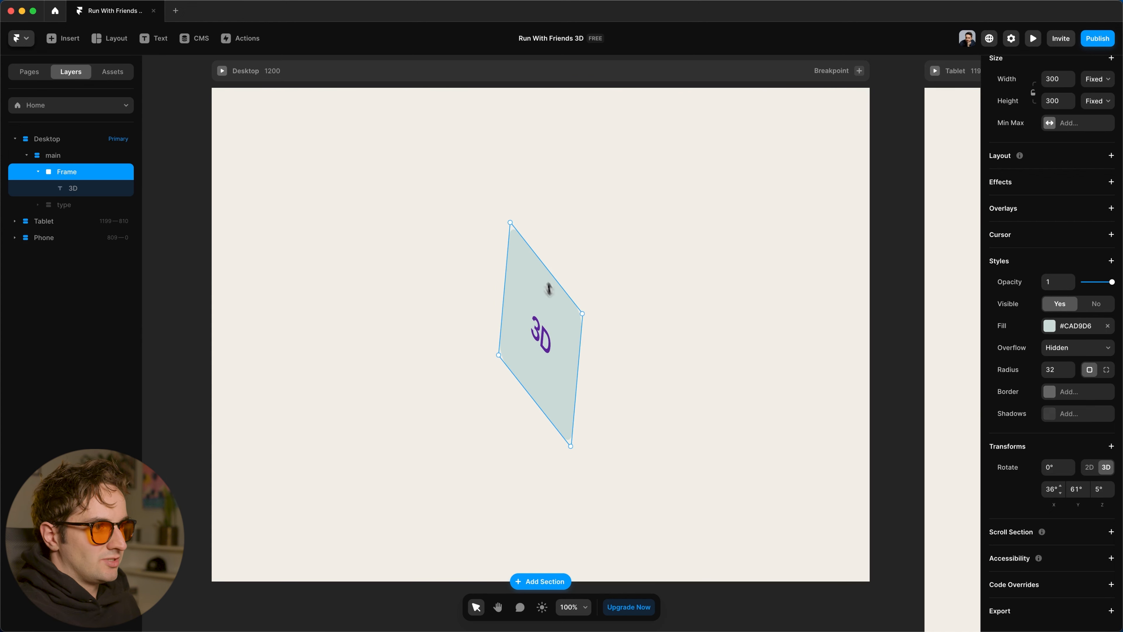
Resize the rotated frame on the canvas to about 393 by 336.
{"action": "left_click_drag", "start_coordinate": [582, 314], "coordinate": [610, 316]}
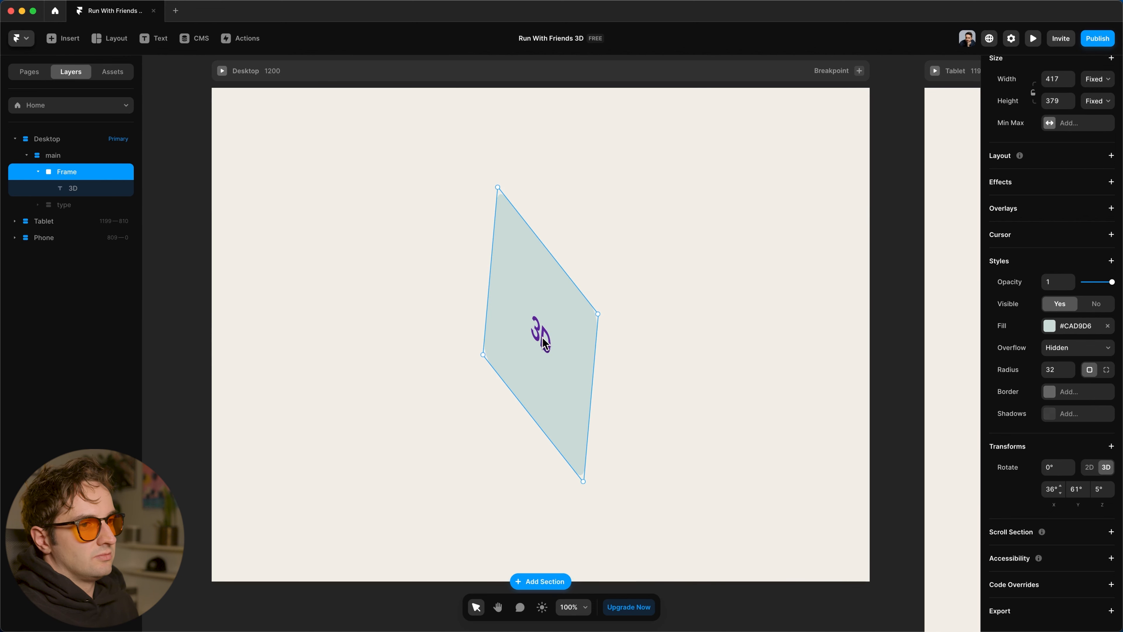
{"action": "left_click", "coordinate": [71, 188]}
{"action": "left_click", "coordinate": [74, 176]}
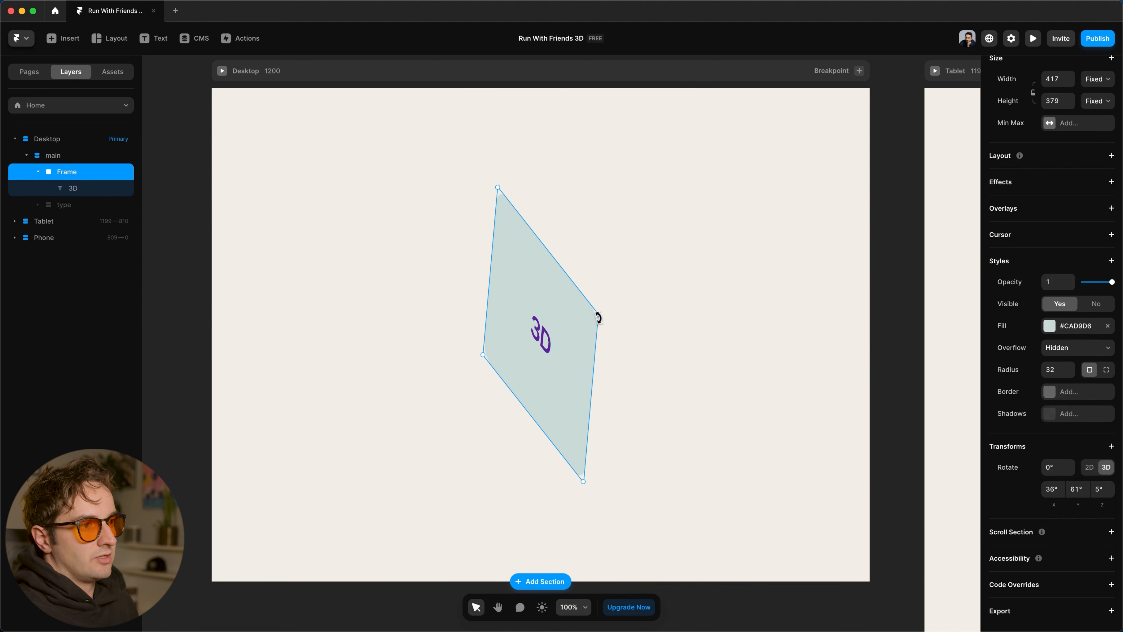
{"action": "left_click_drag", "start_coordinate": [596, 315], "coordinate": [593, 319]}
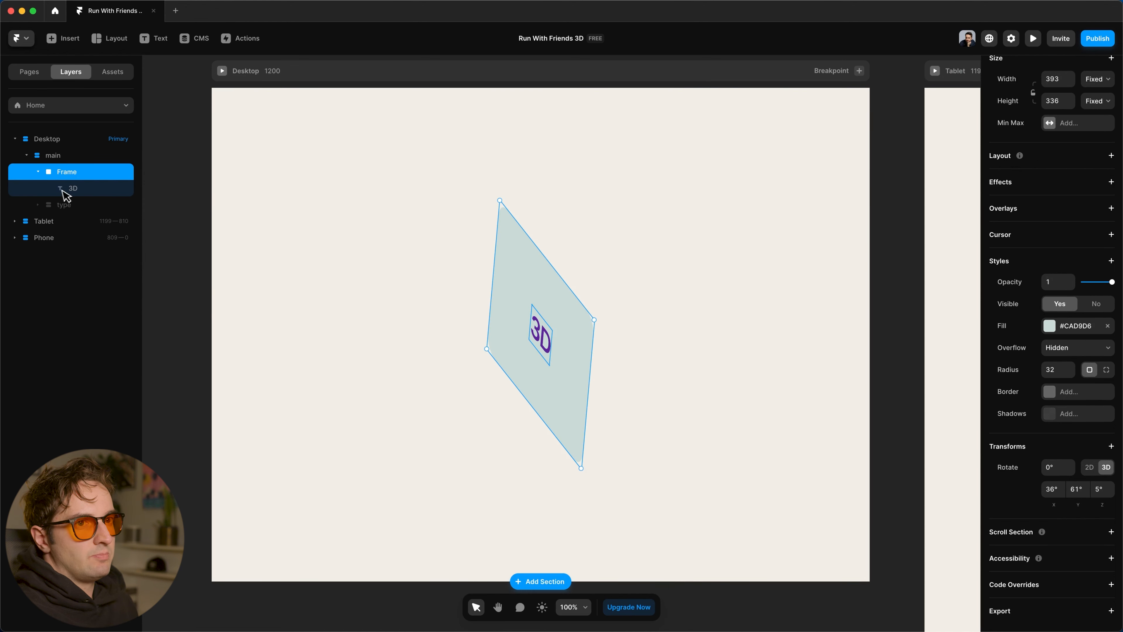
Add a Scale transform to the frame and raise the scale to 2.4.
{"action": "left_click", "coordinate": [74, 192]}
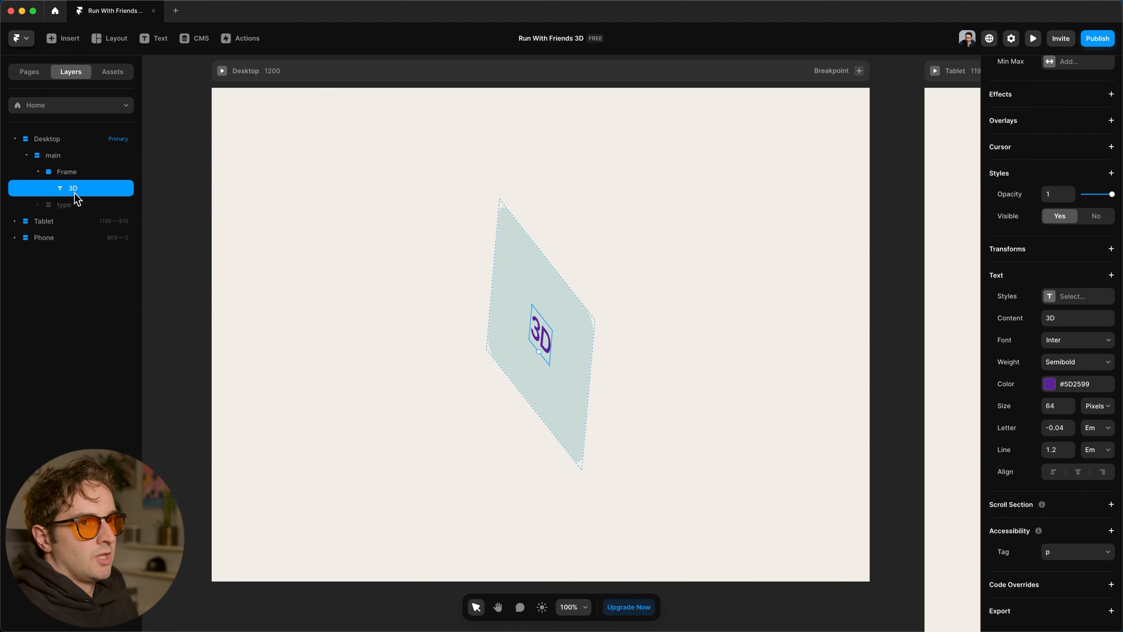
{"action": "left_click", "coordinate": [77, 174]}
{"action": "scroll", "coordinate": [459, 318], "scroll_direction": "up", "scroll_amount": 1}
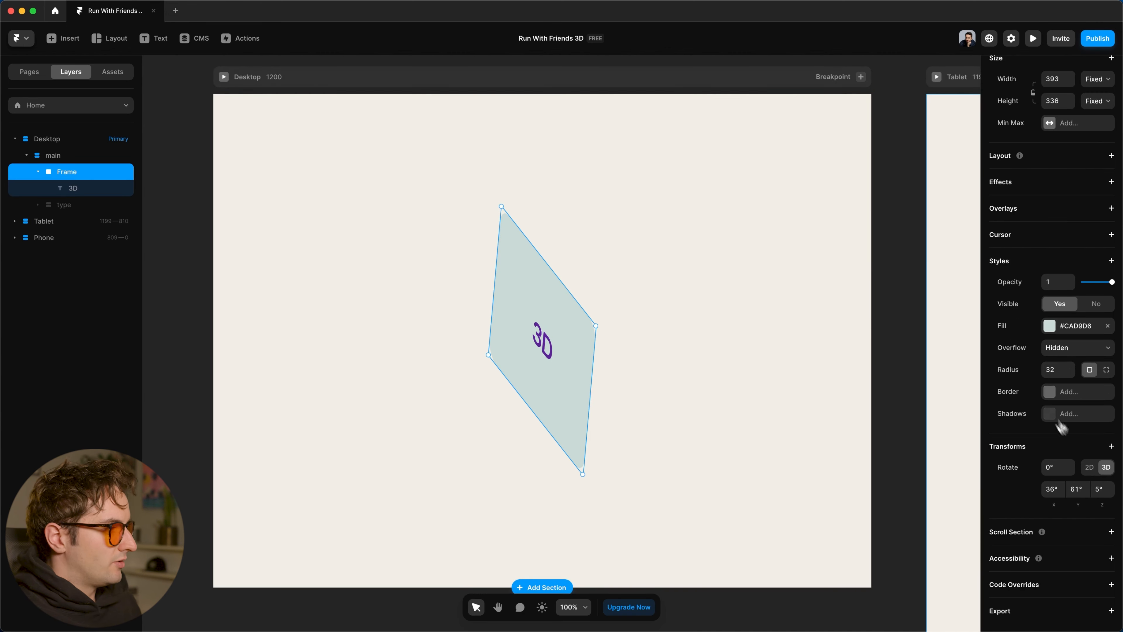
{"action": "left_click", "coordinate": [1110, 446]}
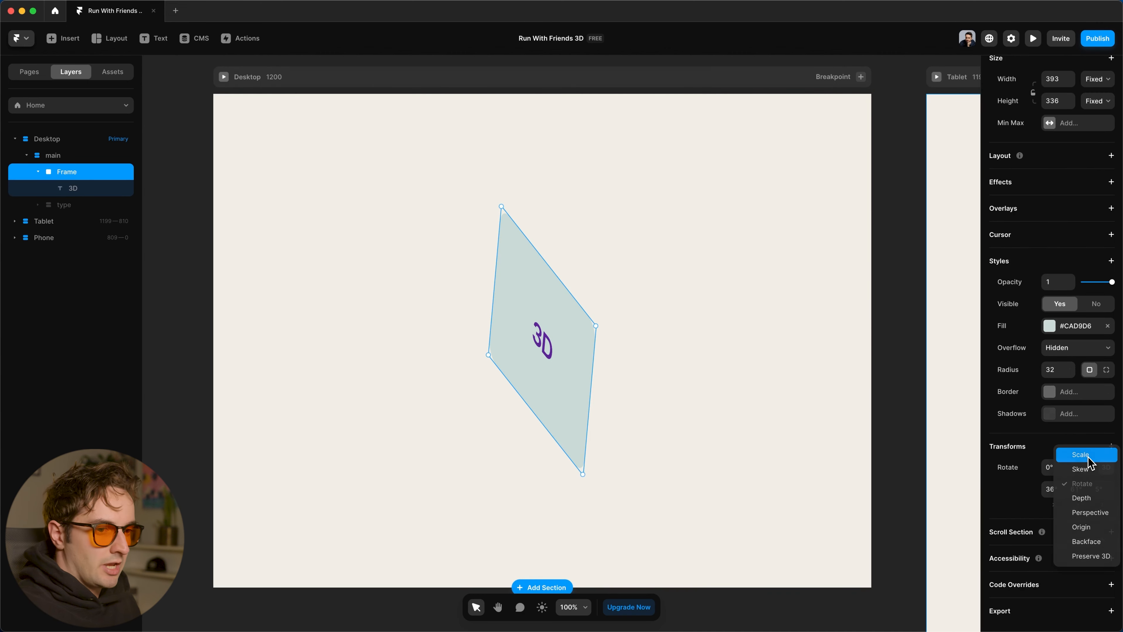
{"action": "left_click", "coordinate": [1087, 456]}
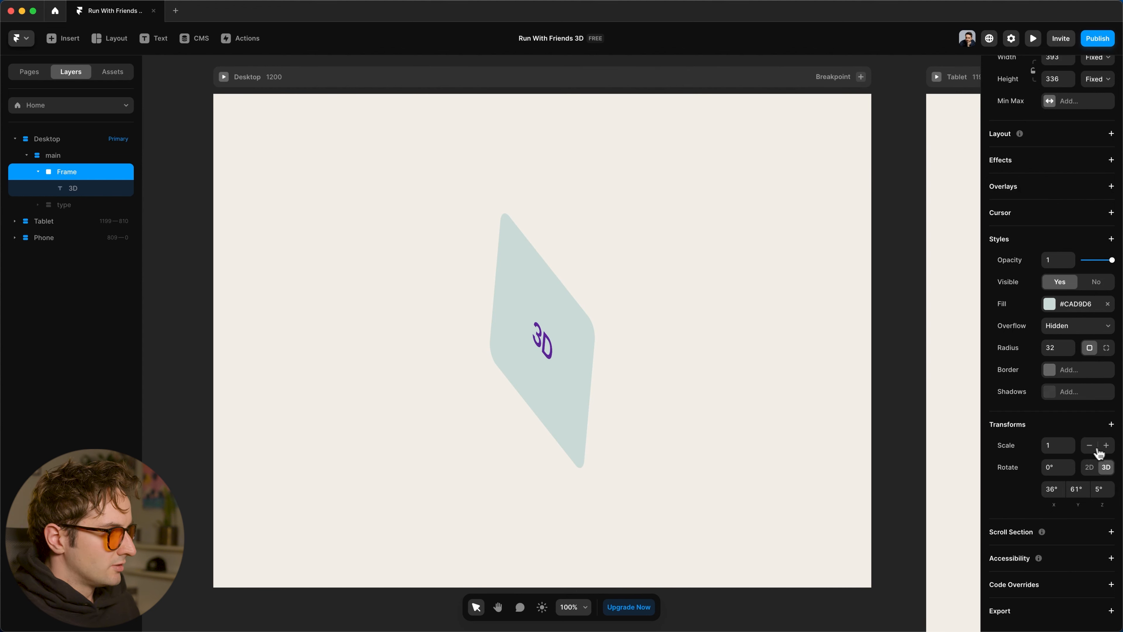
{"action": "left_click", "coordinate": [1105, 446]}
{"action": "left_click", "coordinate": [1106, 446]}
{"action": "left_click", "coordinate": [1106, 446]}
{"action": "left_click", "coordinate": [1106, 446]}
{"action": "left_click", "coordinate": [1106, 446]}
{"action": "left_click", "coordinate": [1106, 446]}
{"action": "left_click", "coordinate": [1106, 446]}
{"action": "left_click", "coordinate": [1105, 446]}
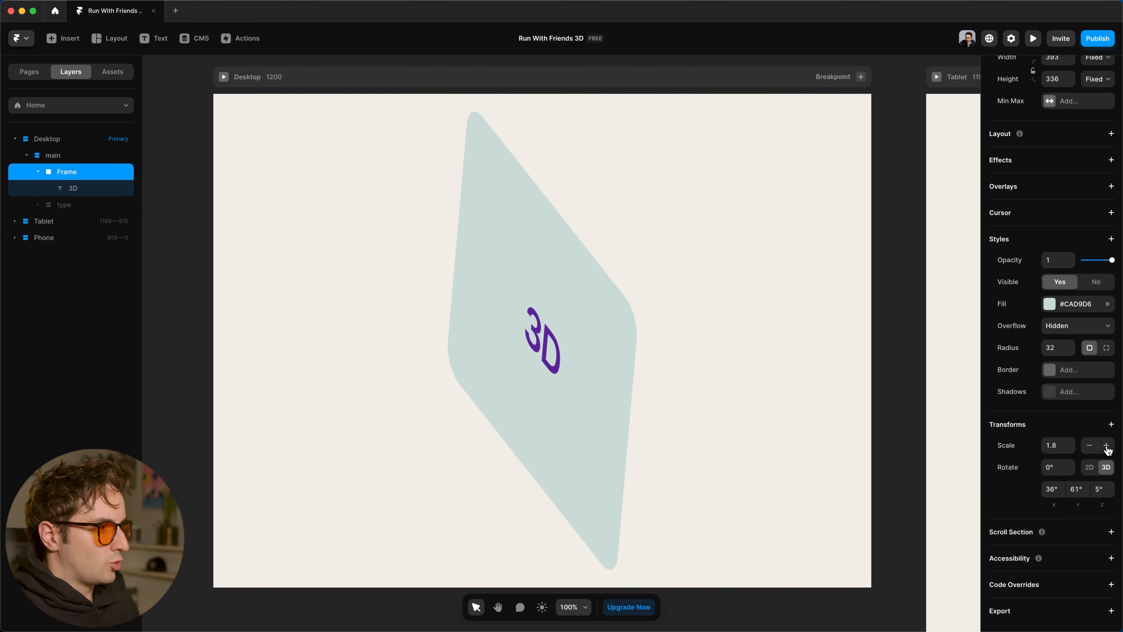
{"action": "left_click", "coordinate": [1106, 446]}
{"action": "left_click", "coordinate": [1106, 446]}
{"action": "left_click", "coordinate": [1105, 446]}
{"action": "left_click", "coordinate": [1105, 446]}
{"action": "left_click", "coordinate": [1106, 446]}
{"action": "left_click", "coordinate": [1105, 446]}
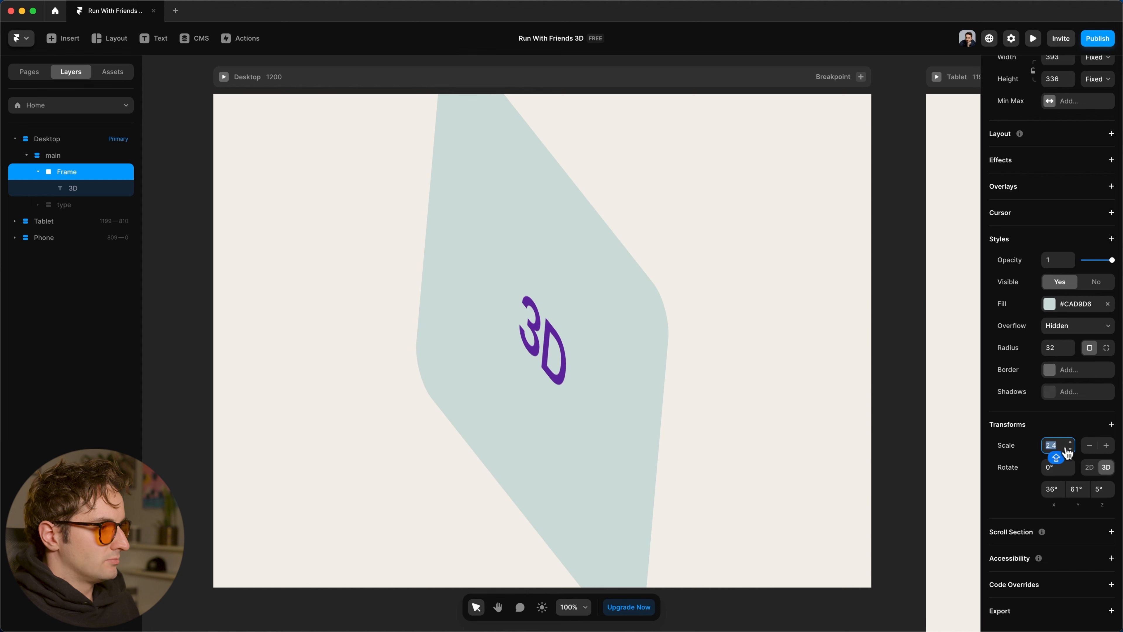
Set the frame's scale to 0.5, and return it to 1.
{"action": "type", "text": "0.5"}
{"action": "key", "text": "Return"}
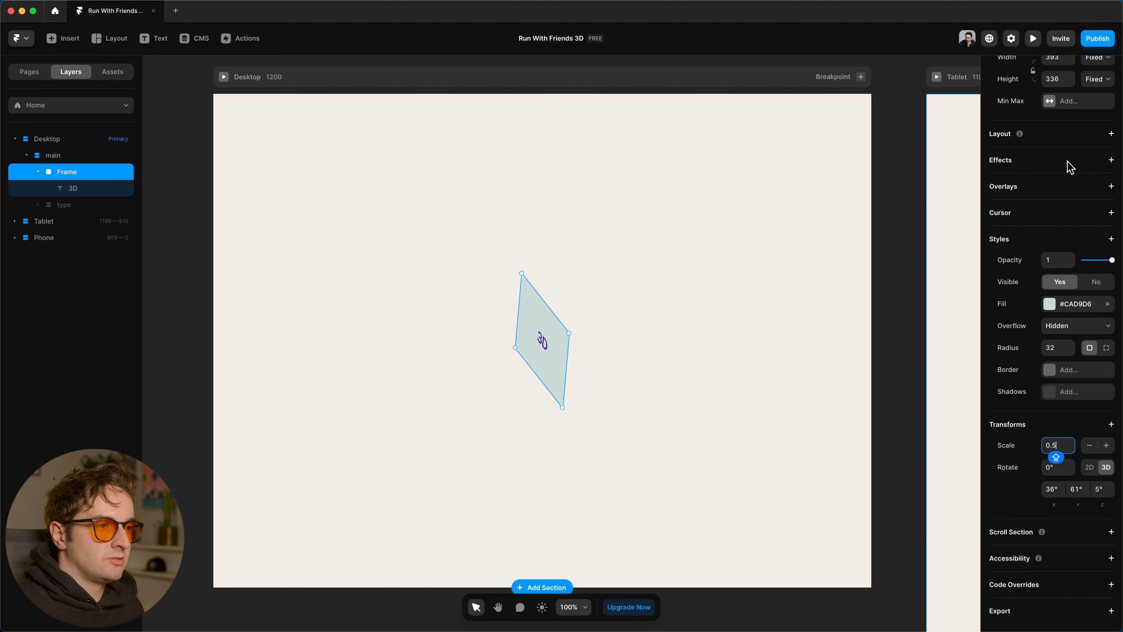
{"action": "key", "text": "super+a"}
{"action": "type", "text": "1"}
{"action": "key", "text": "Return"}
Try a Skew transform of 10° on X and -45° on Y on the frame, and remove it.
{"action": "left_click", "coordinate": [1064, 425]}
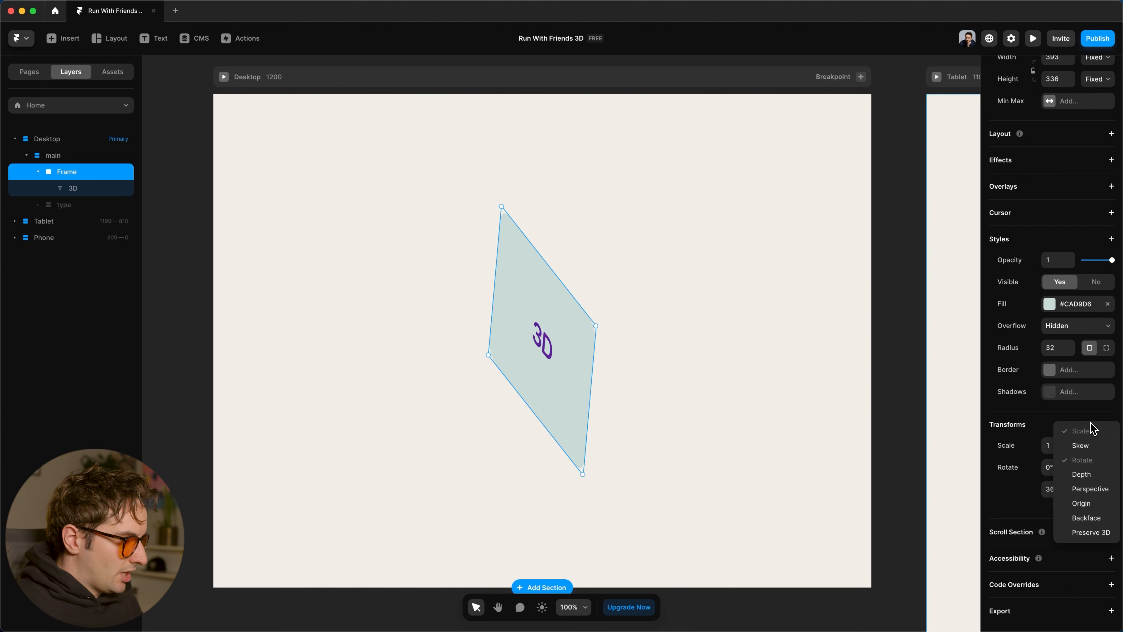
{"action": "left_click", "coordinate": [1087, 446]}
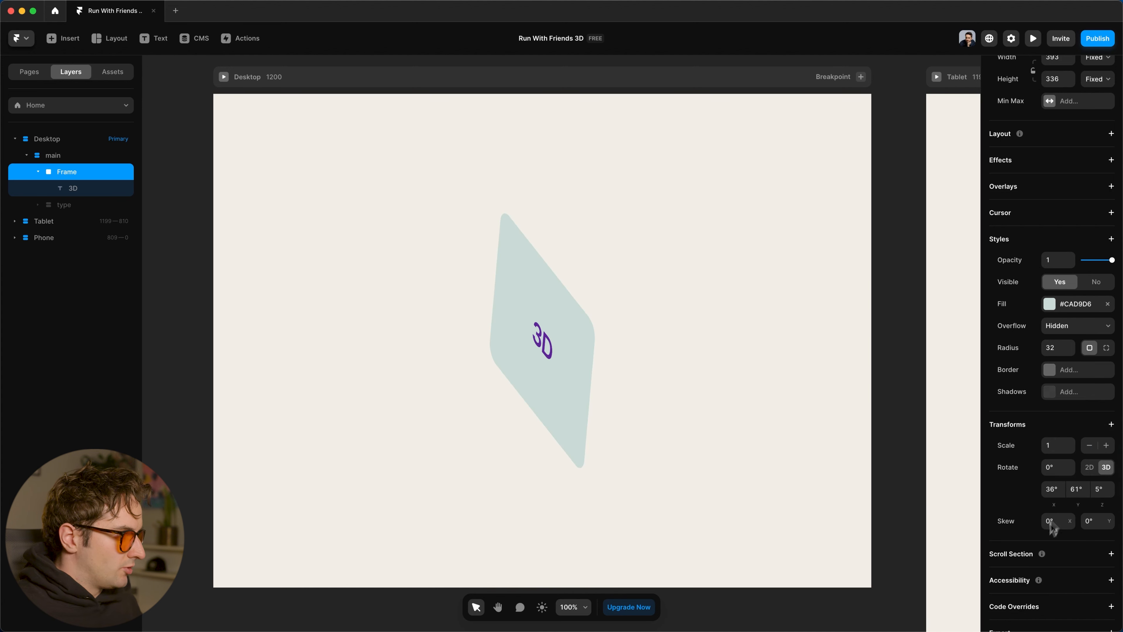
{"action": "left_click_drag", "start_coordinate": [1069, 523], "coordinate": [1069, 522]}
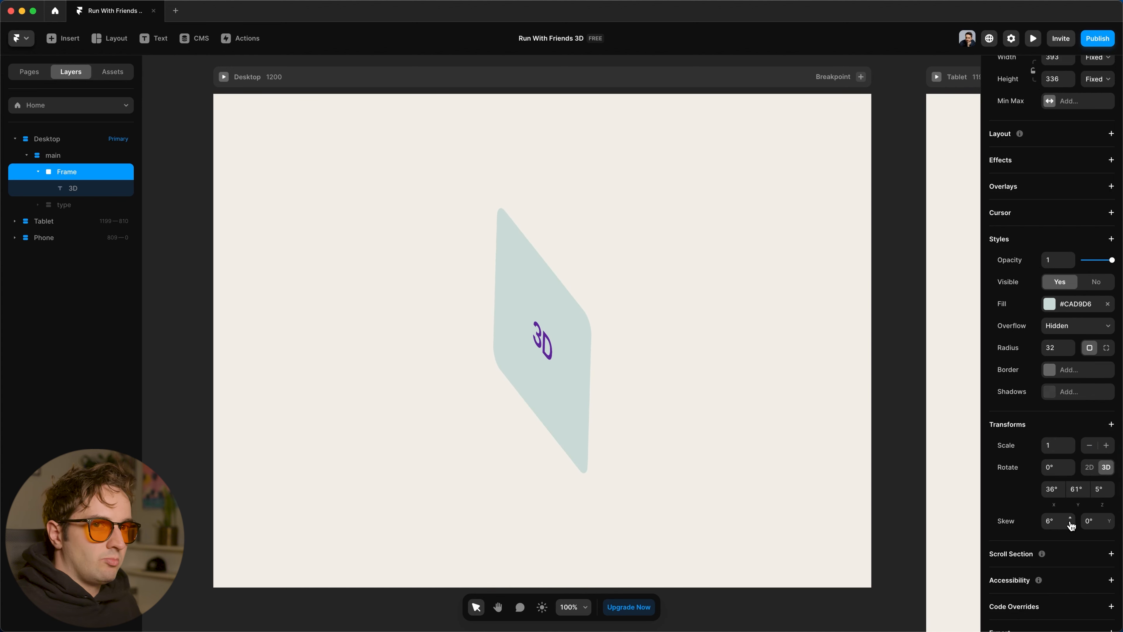
{"action": "left_click_drag", "start_coordinate": [1071, 525], "coordinate": [1113, 545]}
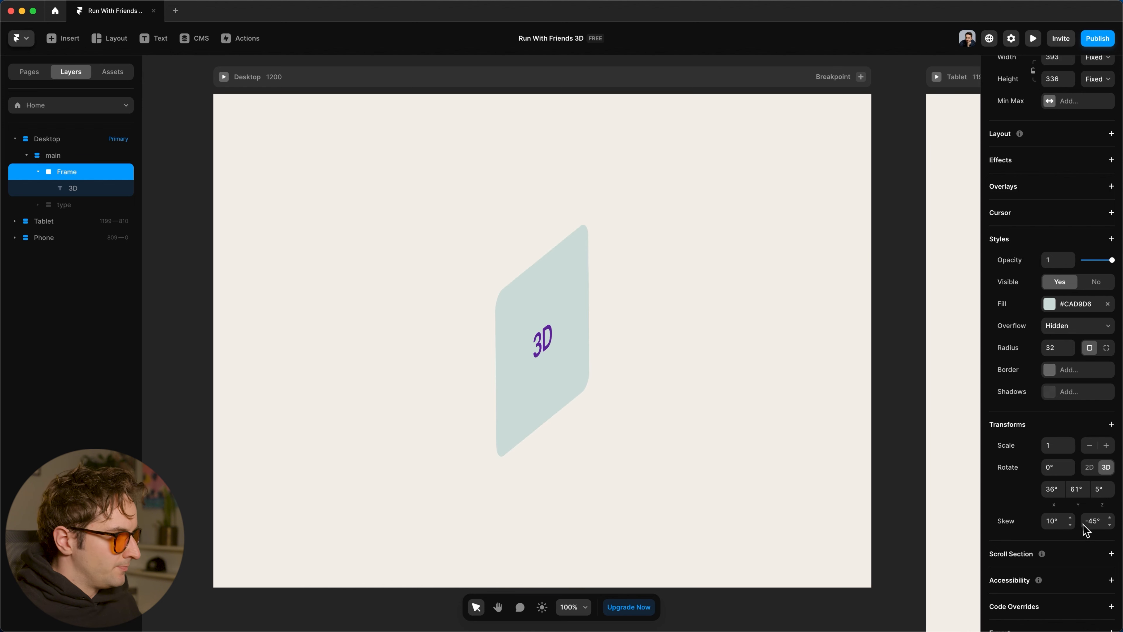
{"action": "right_click", "coordinate": [1018, 529]}
{"action": "left_click", "coordinate": [1028, 567]}
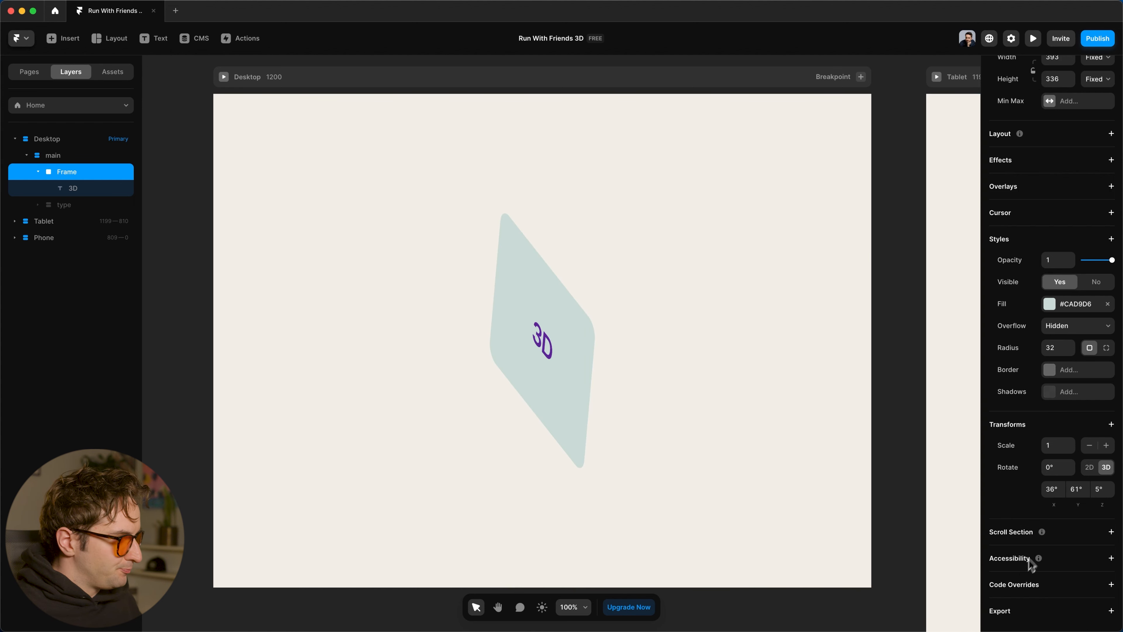
Add a Depth transform to the frame and set the depth to about -79.
{"action": "left_click", "coordinate": [1110, 424]}
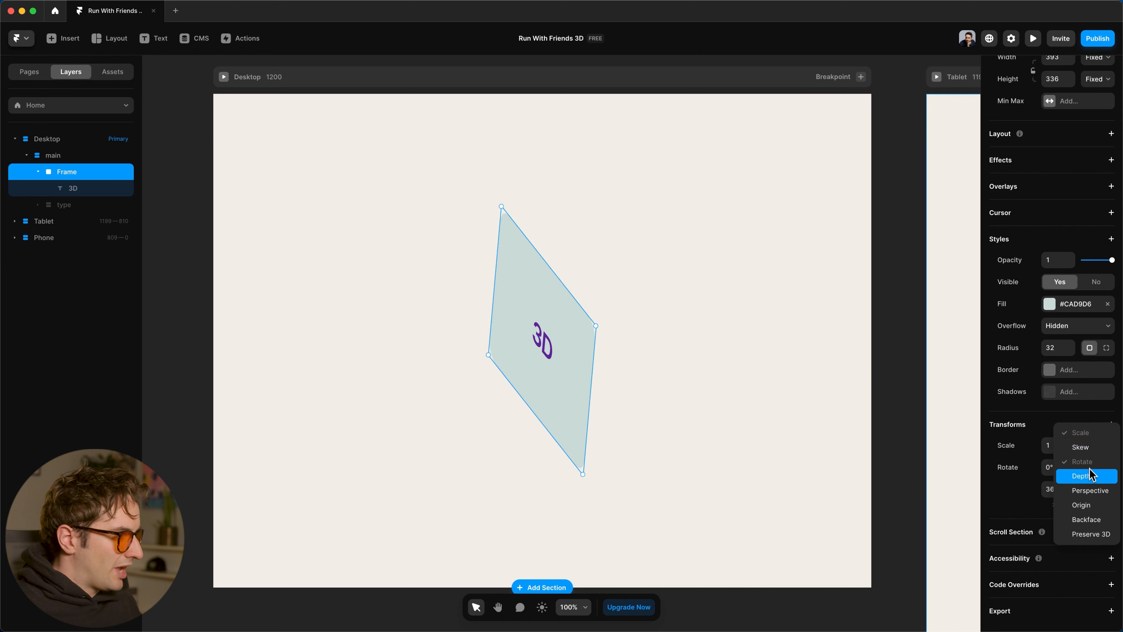
{"action": "left_click", "coordinate": [1089, 476]}
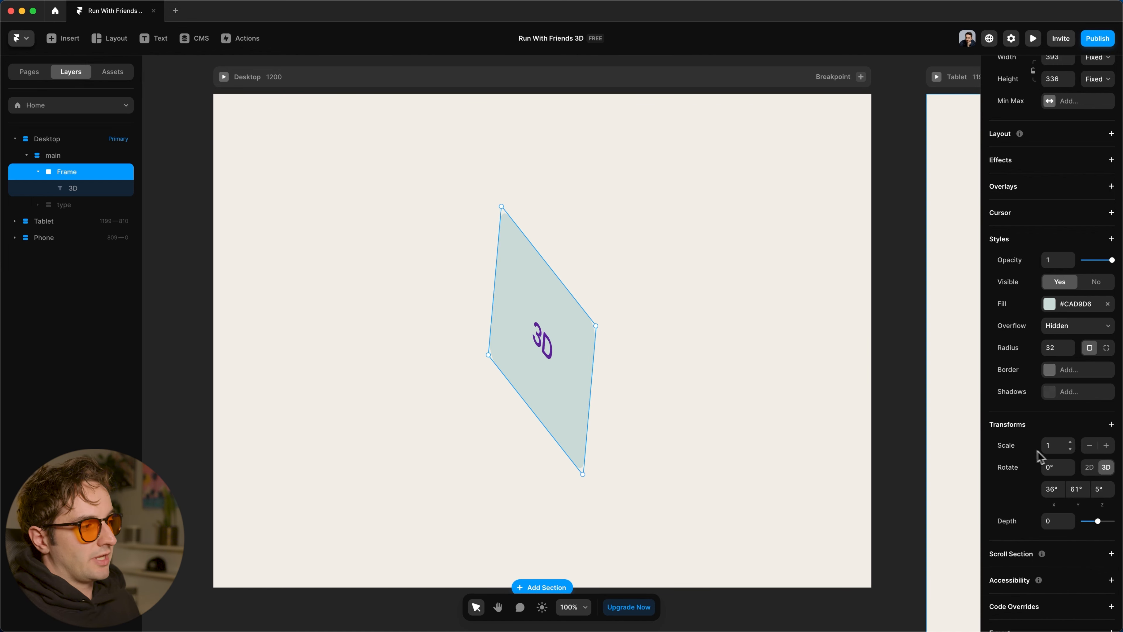
{"action": "left_click", "coordinate": [1090, 447]}
{"action": "left_click", "coordinate": [1106, 446]}
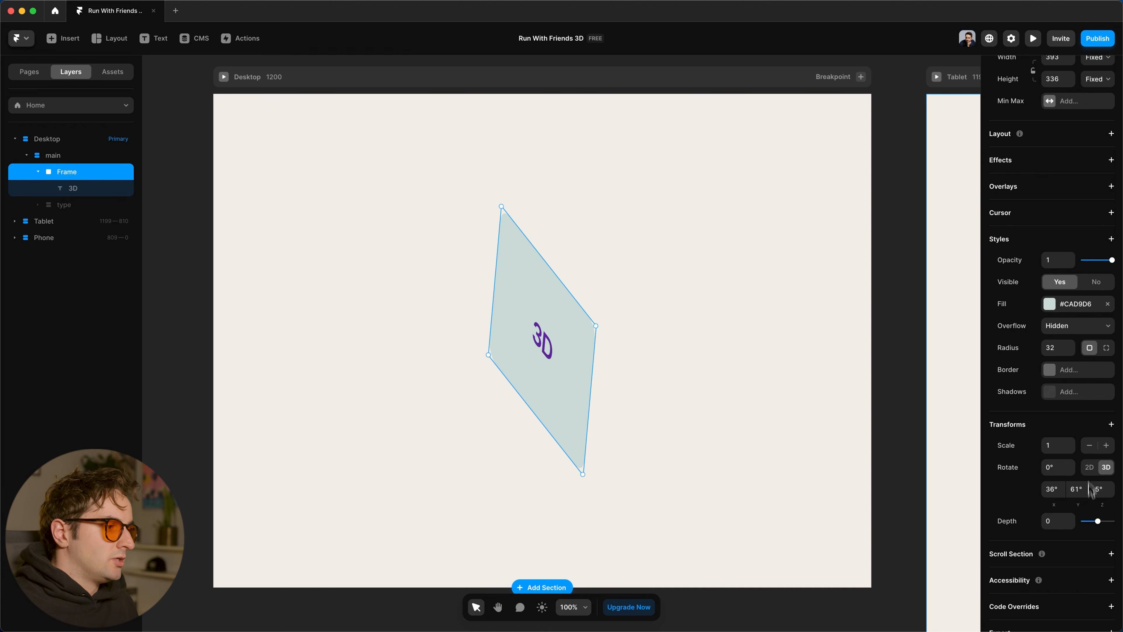
{"action": "mouse_move", "coordinate": [1099, 525]}
{"action": "left_mouse_down"}
{"action": "mouse_move", "coordinate": [1081, 525]}
{"action": "mouse_move", "coordinate": [1112, 526]}
{"action": "mouse_move", "coordinate": [1083, 526]}
{"action": "mouse_move", "coordinate": [1112, 526]}
{"action": "mouse_move", "coordinate": [1098, 527]}
{"action": "left_mouse_up"}
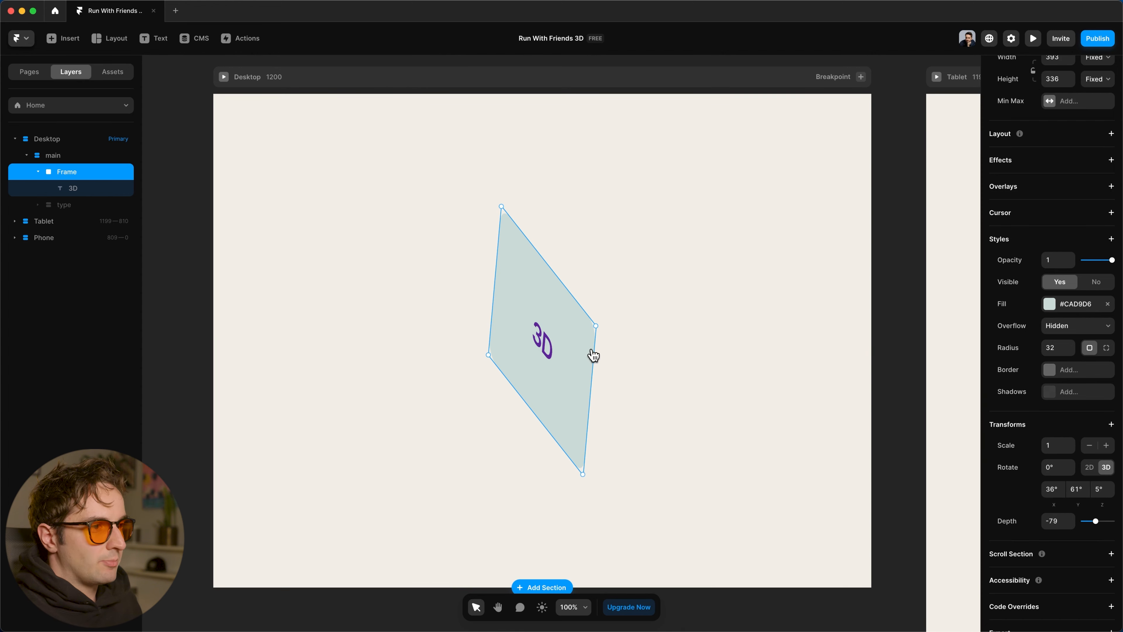
Add a Depth transform to the nested 3D text layer and set its depth to about 286.
{"action": "left_click", "coordinate": [77, 193]}
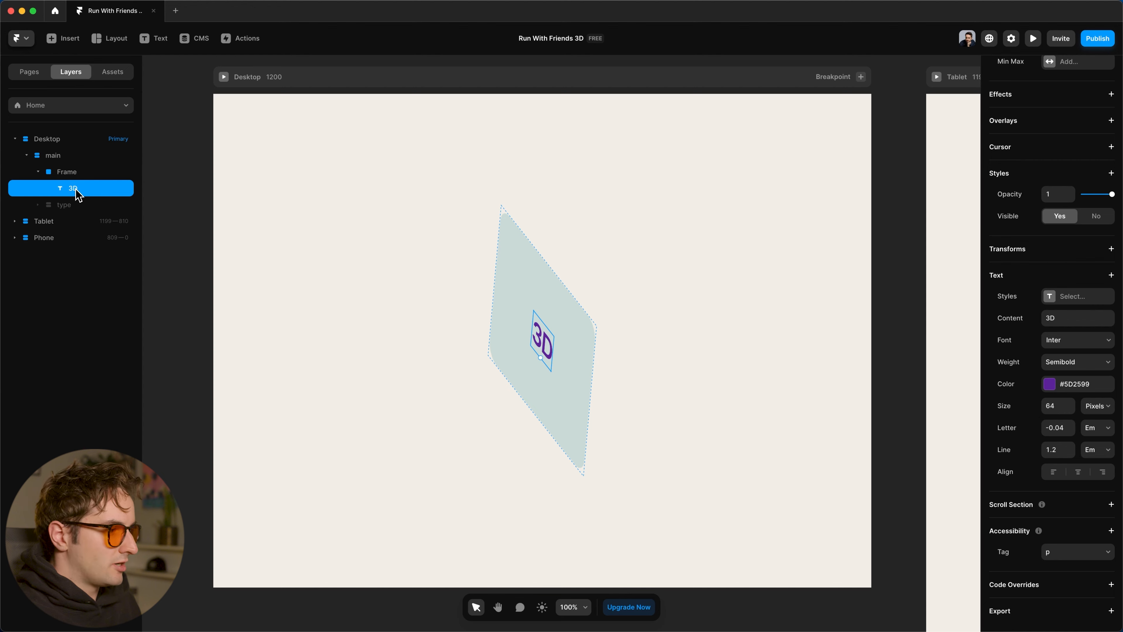
{"action": "left_click", "coordinate": [1078, 251]}
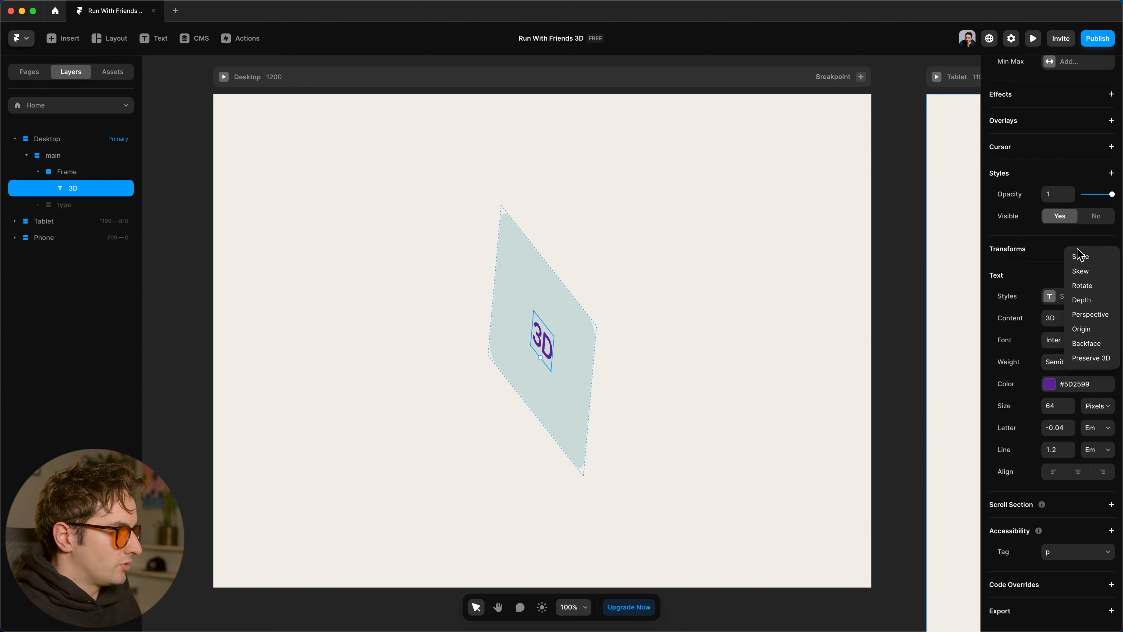
{"action": "left_click", "coordinate": [1082, 300]}
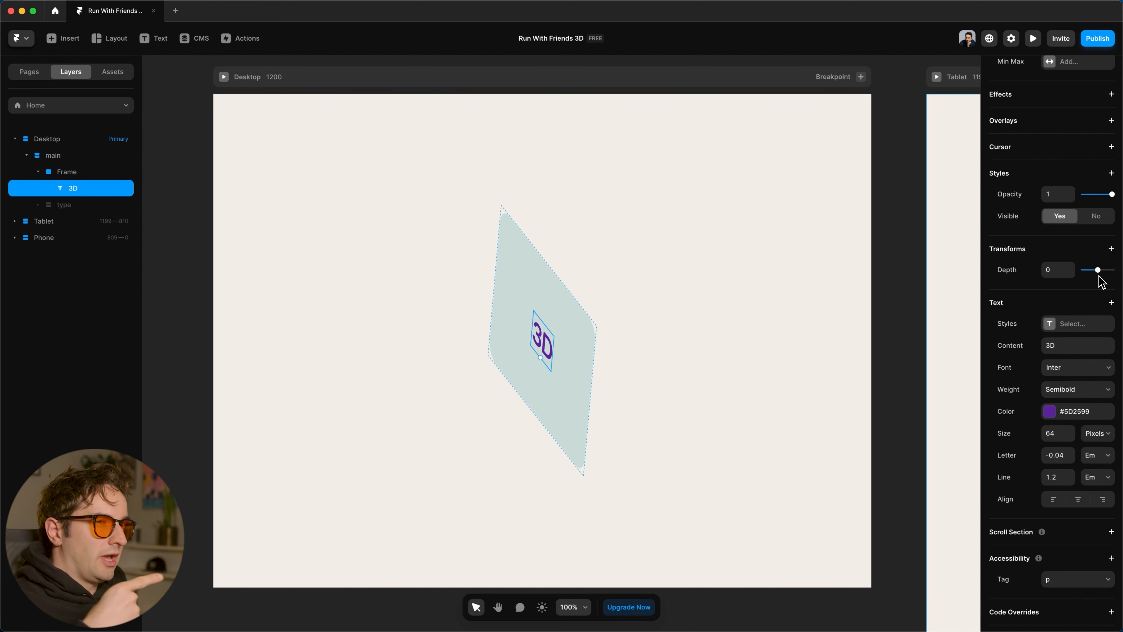
{"action": "left_click_drag", "start_coordinate": [1100, 275], "coordinate": [1108, 273]}
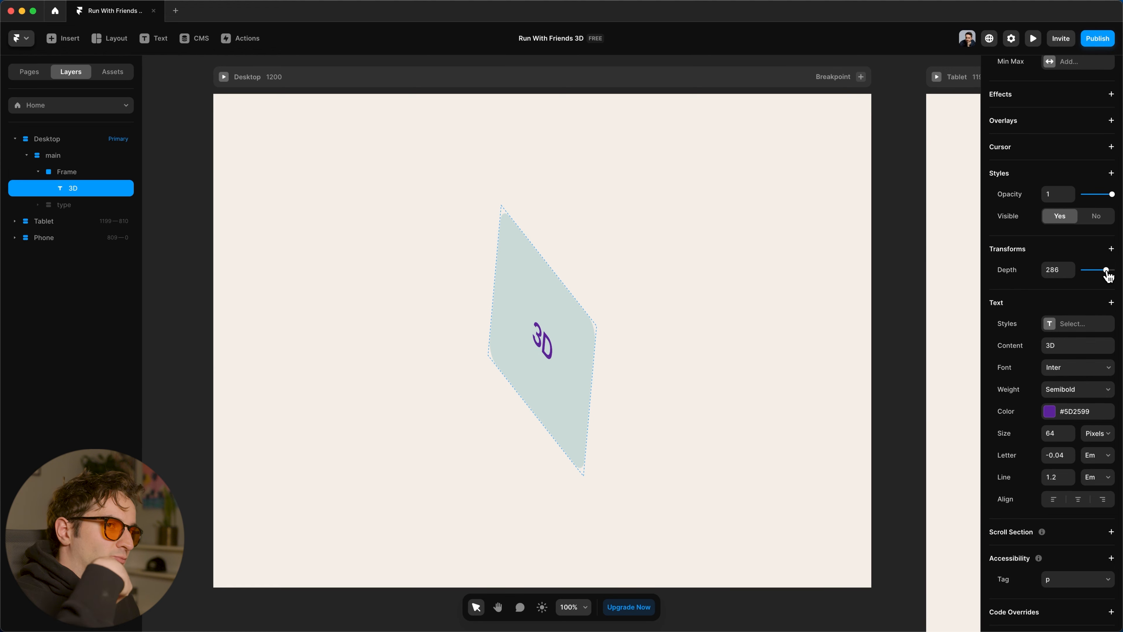
Add Preserve 3D to the parent frame, switch it off for comparison, and turn it back on.
{"action": "left_click", "coordinate": [58, 176]}
{"action": "scroll", "coordinate": [1078, 411], "scroll_direction": "down", "scroll_amount": 1}
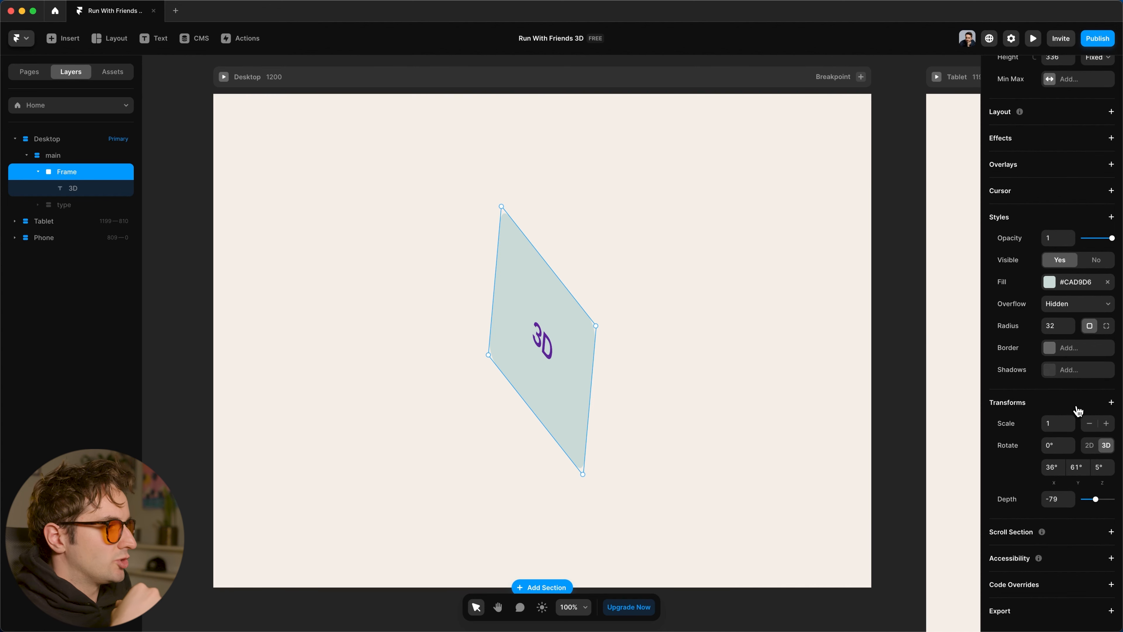
{"action": "left_click", "coordinate": [1079, 411]}
{"action": "left_click", "coordinate": [1095, 520]}
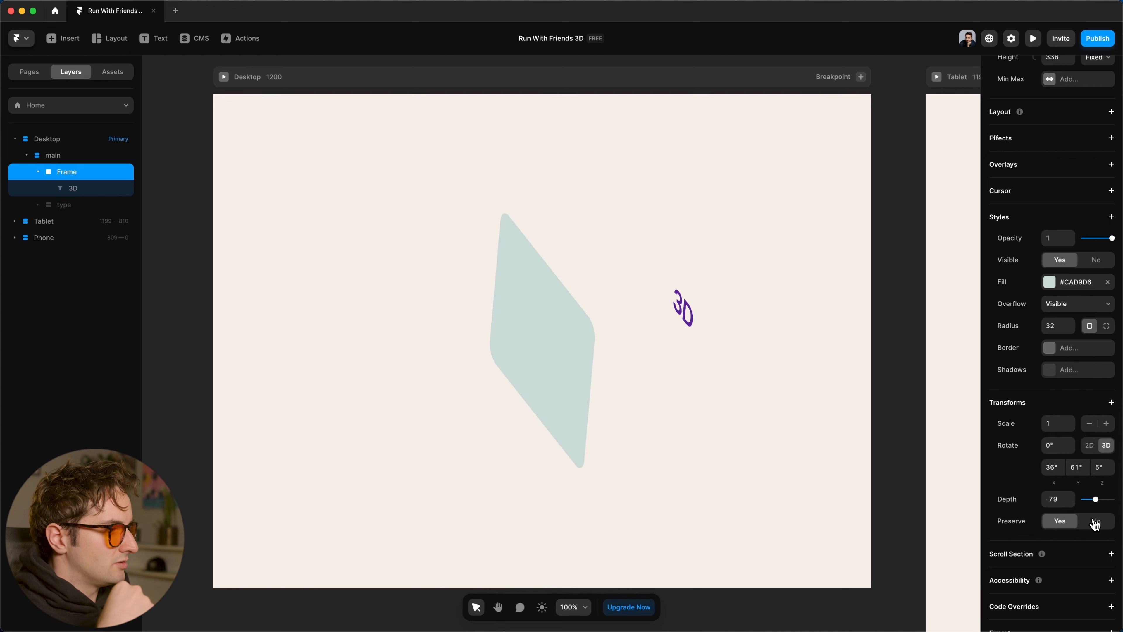
{"action": "left_click", "coordinate": [1096, 522]}
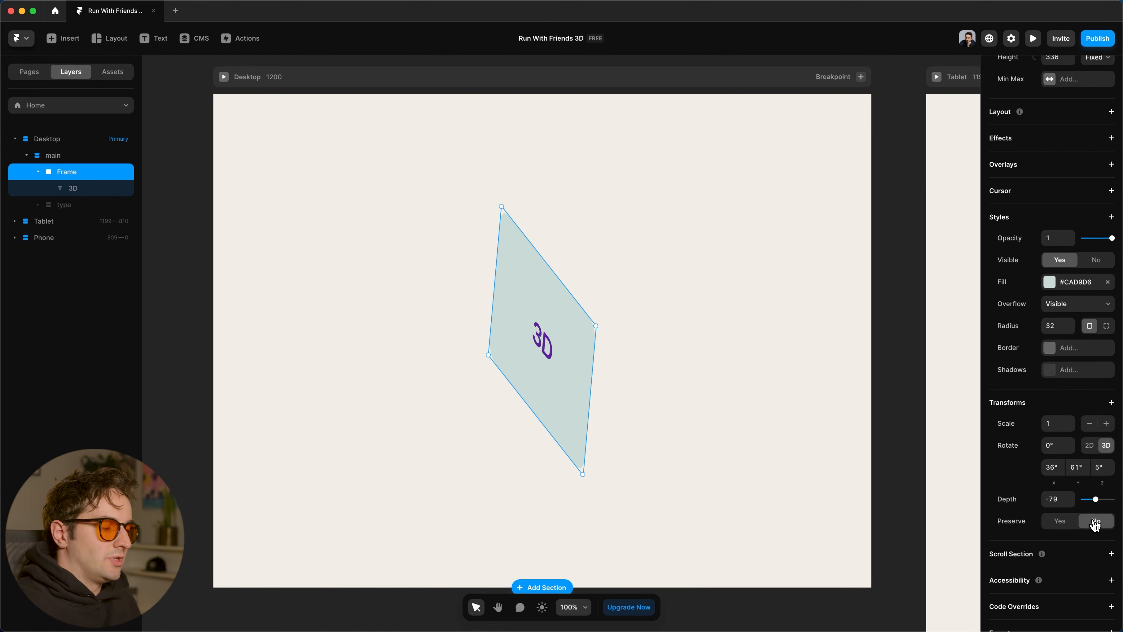
{"action": "left_click", "coordinate": [1065, 525]}
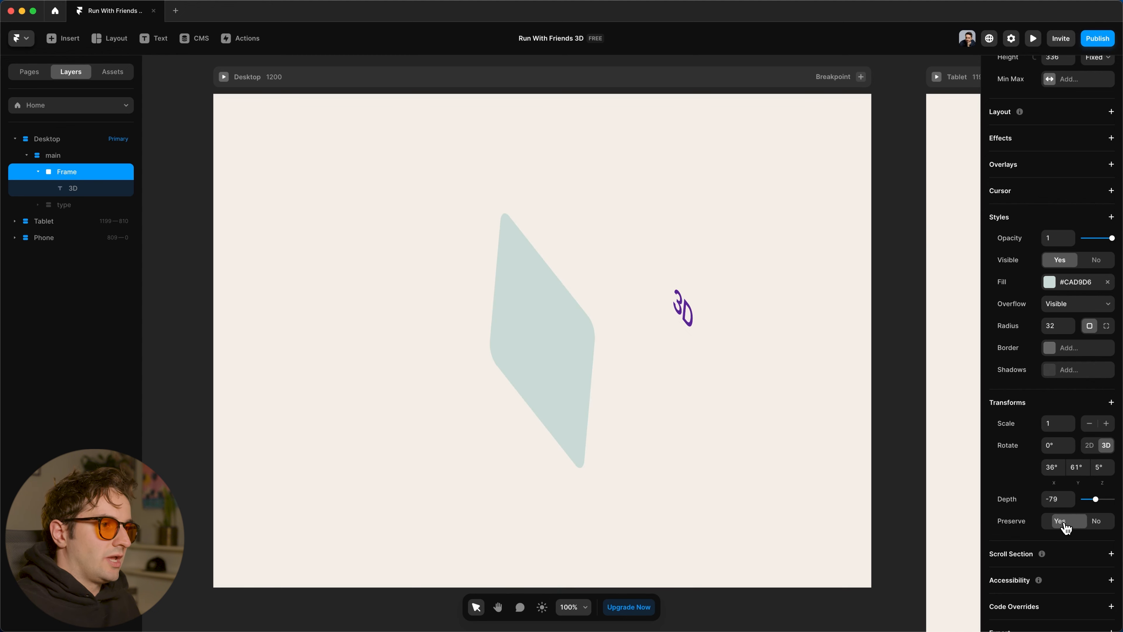
Move the 3D text layer behind the frame by setting its depth to about -154.
{"action": "left_click", "coordinate": [80, 188]}
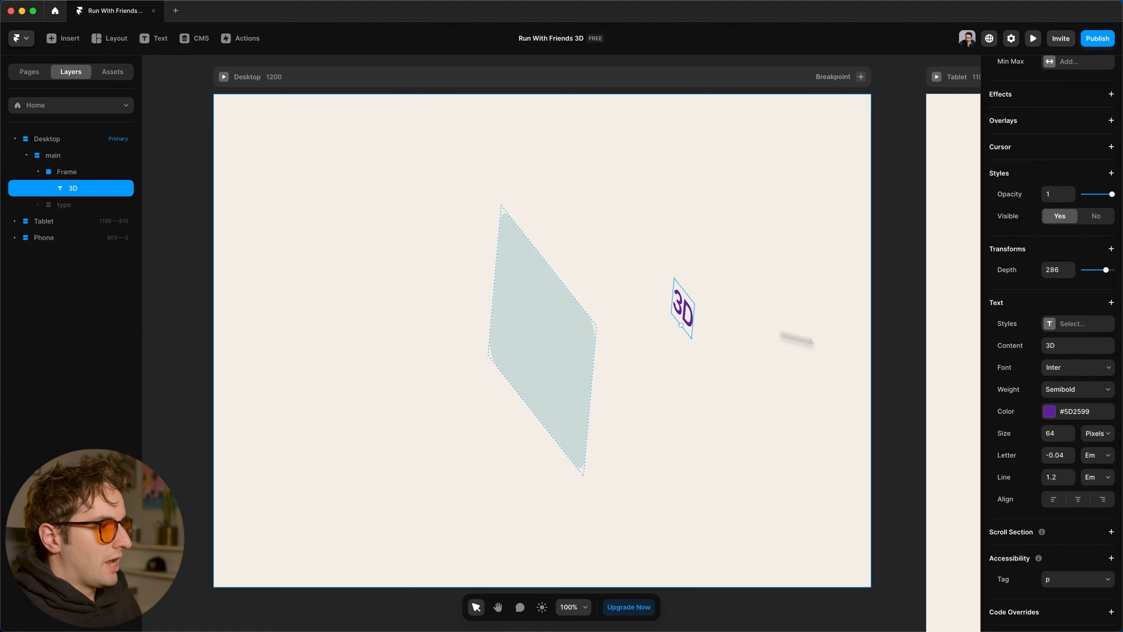
{"action": "scroll", "coordinate": [1087, 487], "scroll_direction": "down", "scroll_amount": 1}
{"action": "mouse_move", "coordinate": [1105, 243]}
{"action": "left_mouse_down"}
{"action": "mouse_move", "coordinate": [1084, 244]}
{"action": "mouse_move", "coordinate": [1111, 244]}
{"action": "mouse_move", "coordinate": [1092, 249]}
{"action": "left_mouse_up"}
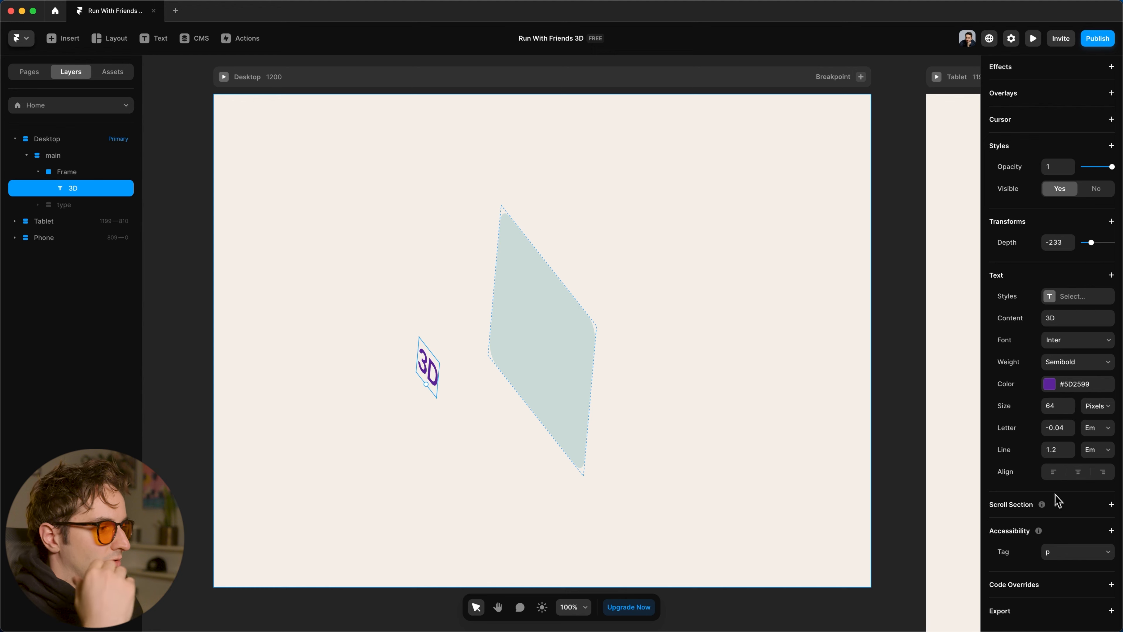
{"action": "scroll", "coordinate": [1088, 446], "scroll_direction": "up", "scroll_amount": 3}
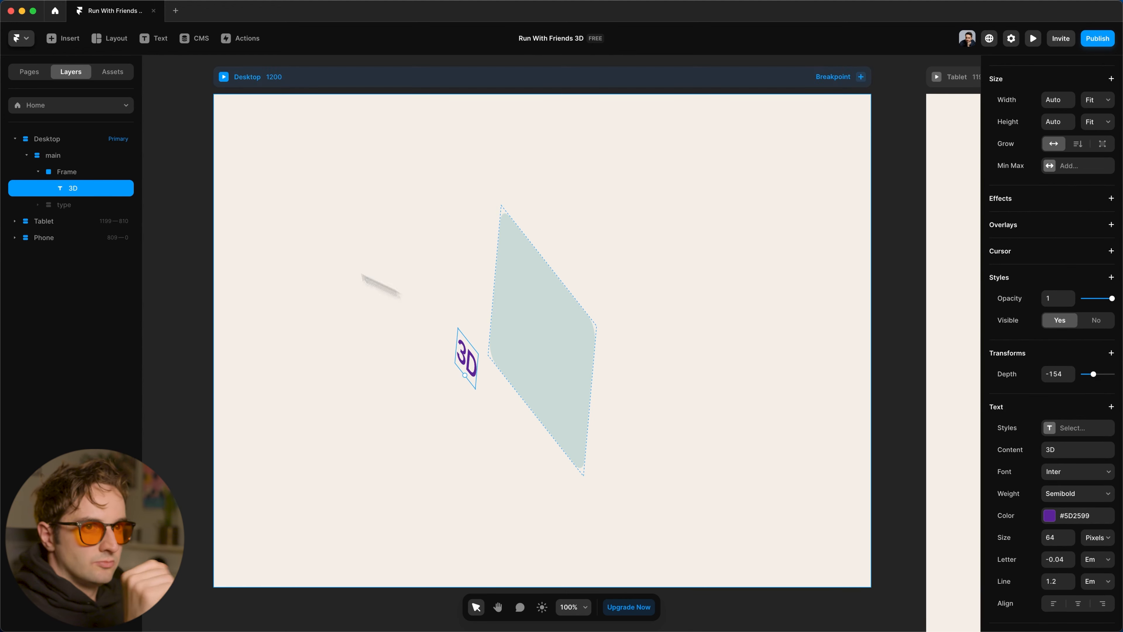
Add a Perspective transform to the frame and lower the perspective to 500.
{"action": "left_click", "coordinate": [66, 172]}
{"action": "scroll", "coordinate": [1060, 459], "scroll_direction": "down", "scroll_amount": 2}
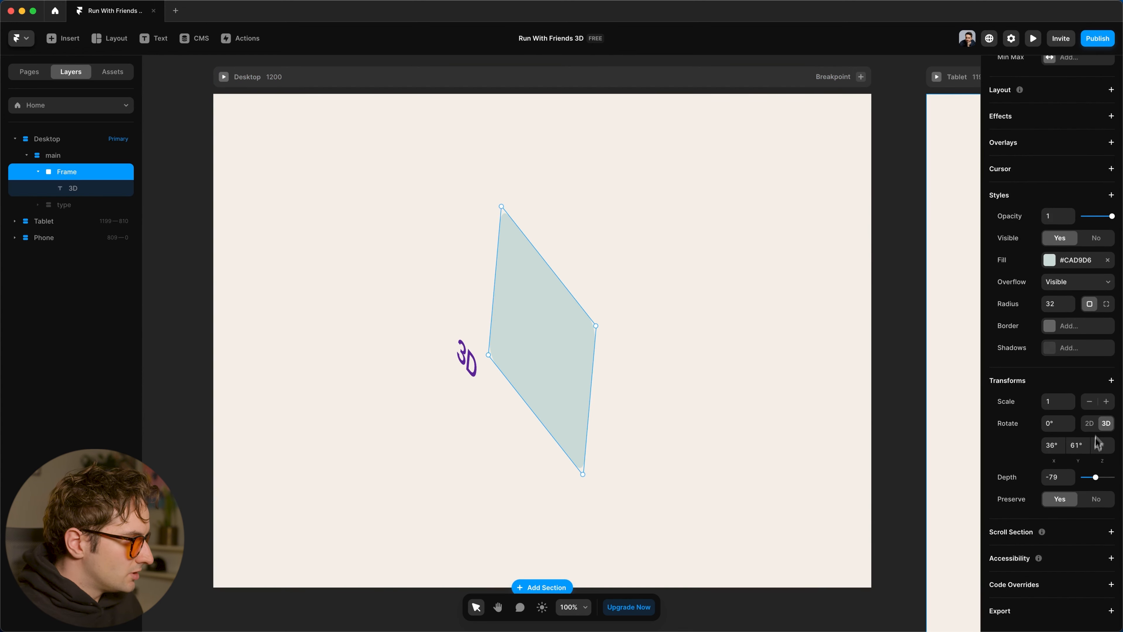
{"action": "left_click", "coordinate": [1091, 383]}
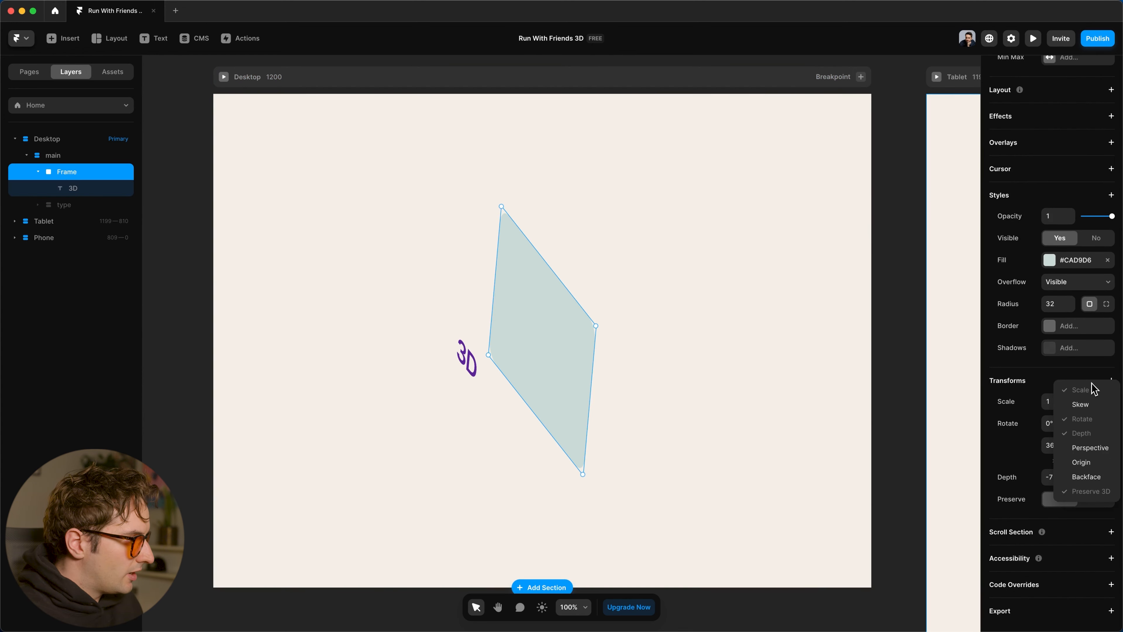
{"action": "left_click", "coordinate": [1098, 457]}
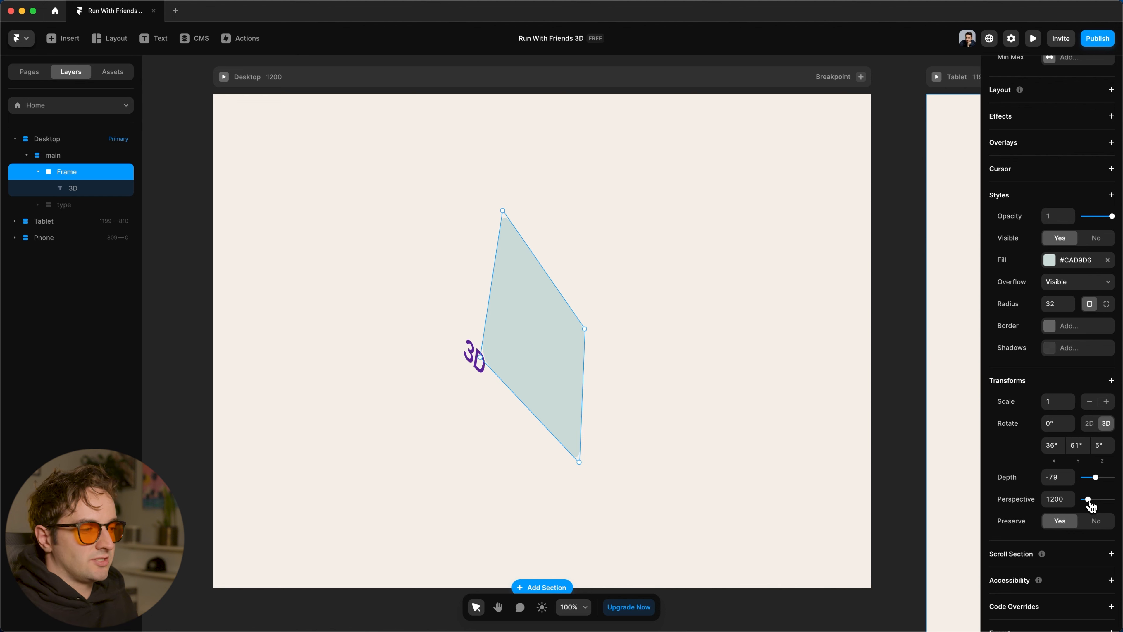
{"action": "left_click_drag", "start_coordinate": [1090, 504], "coordinate": [1074, 506]}
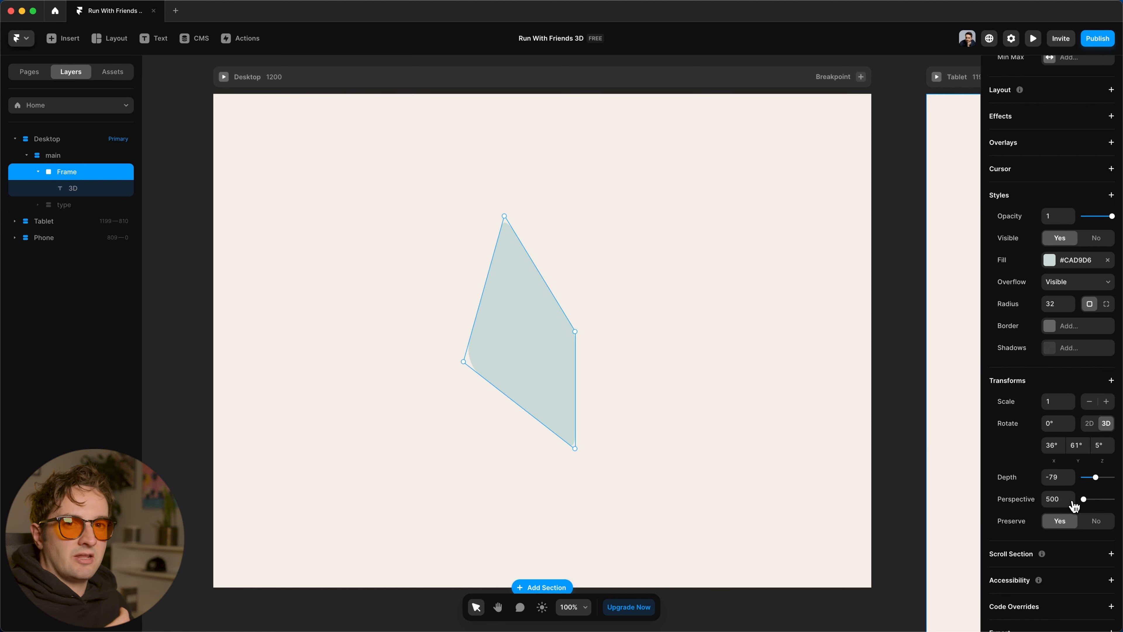
Raise the frame's perspective to 5000 and bring it back down to about 3342.
{"action": "left_click_drag", "start_coordinate": [1079, 500], "coordinate": [1117, 501]}
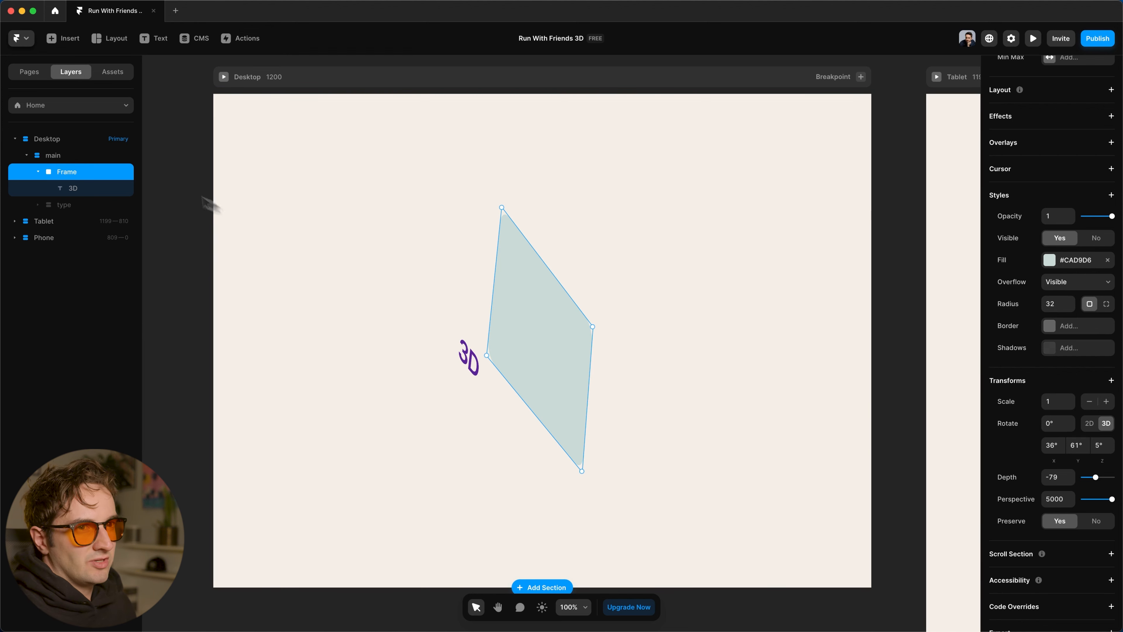
{"action": "left_click", "coordinate": [84, 189]}
{"action": "left_click", "coordinate": [83, 173]}
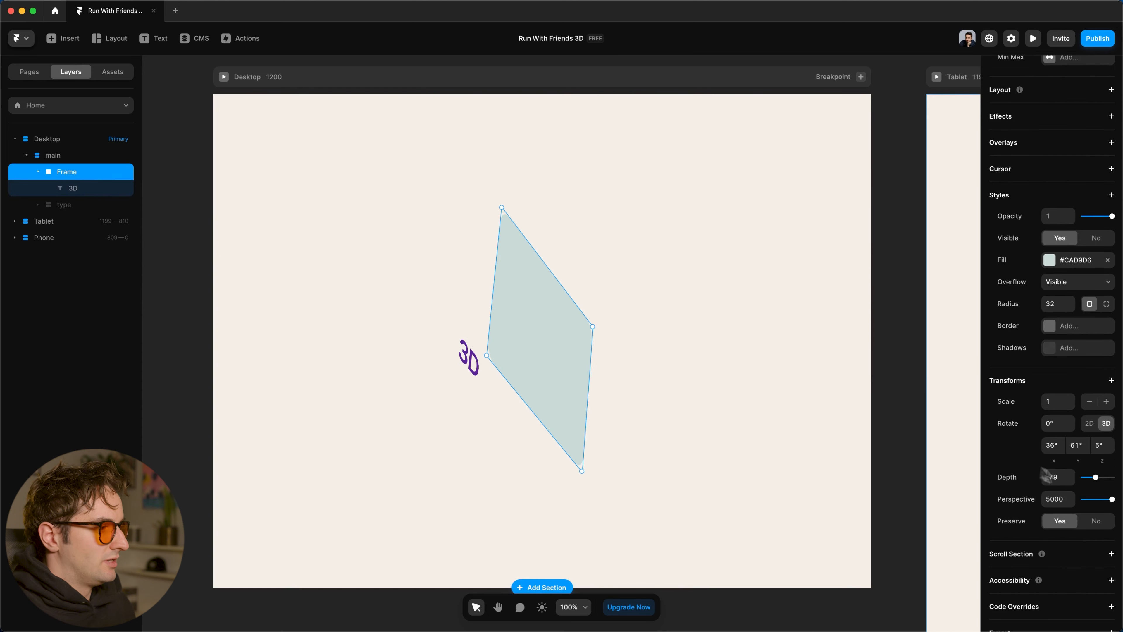
{"action": "left_click_drag", "start_coordinate": [1111, 506], "coordinate": [1103, 504]}
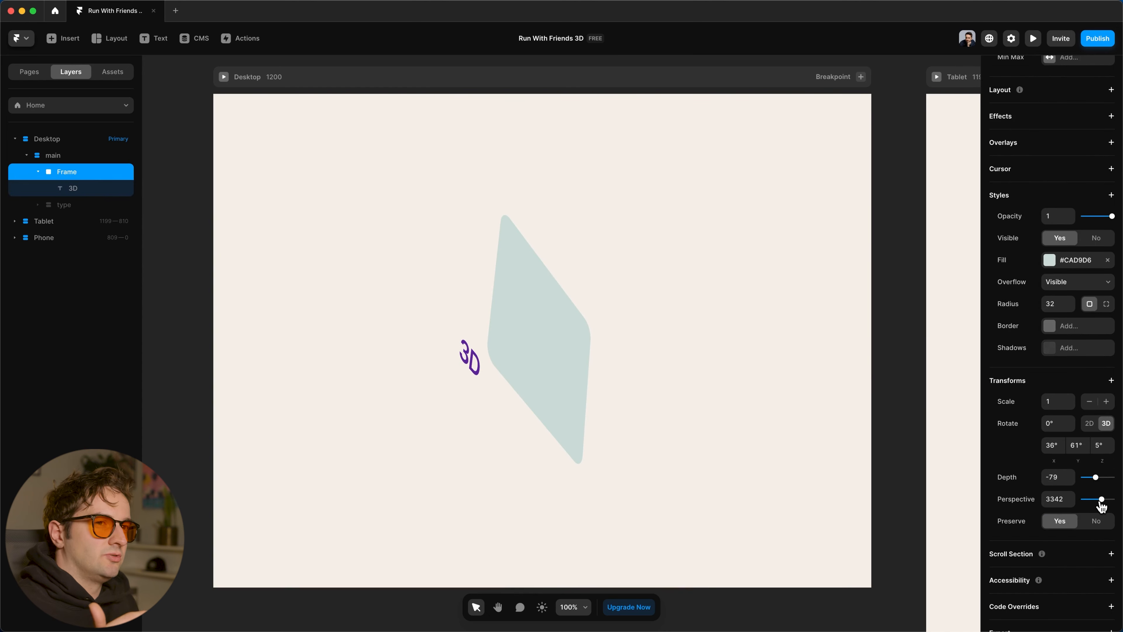
Add an Origin transform to the frame and adjust its 3D rotation to about 19° on X and 60° on Y.
{"action": "left_click", "coordinate": [1111, 380]}
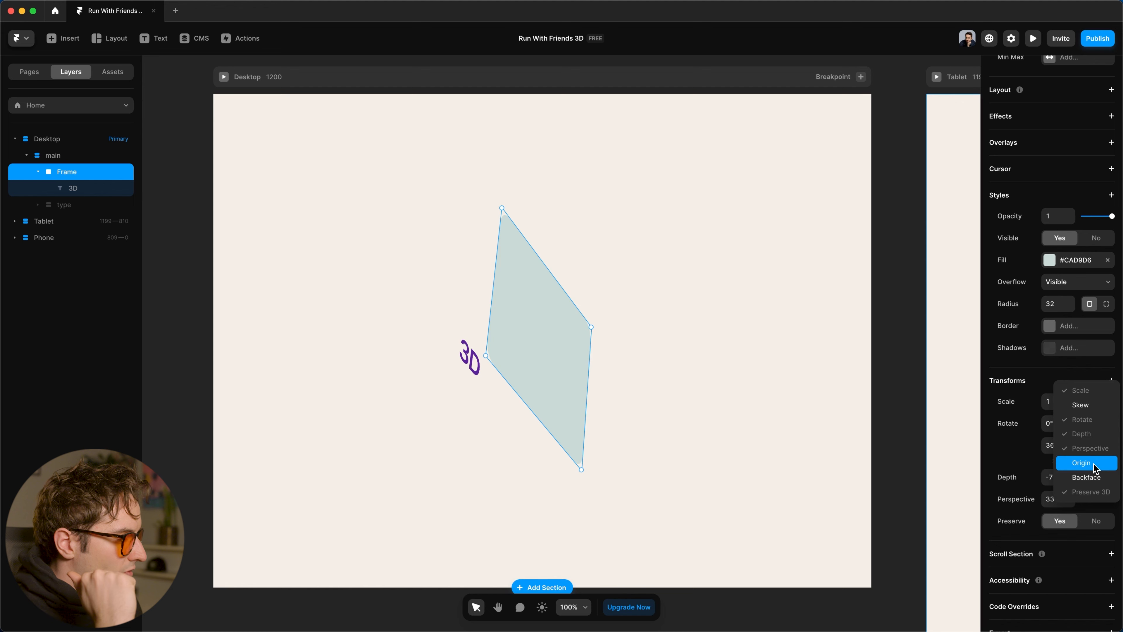
{"action": "left_click", "coordinate": [1093, 464]}
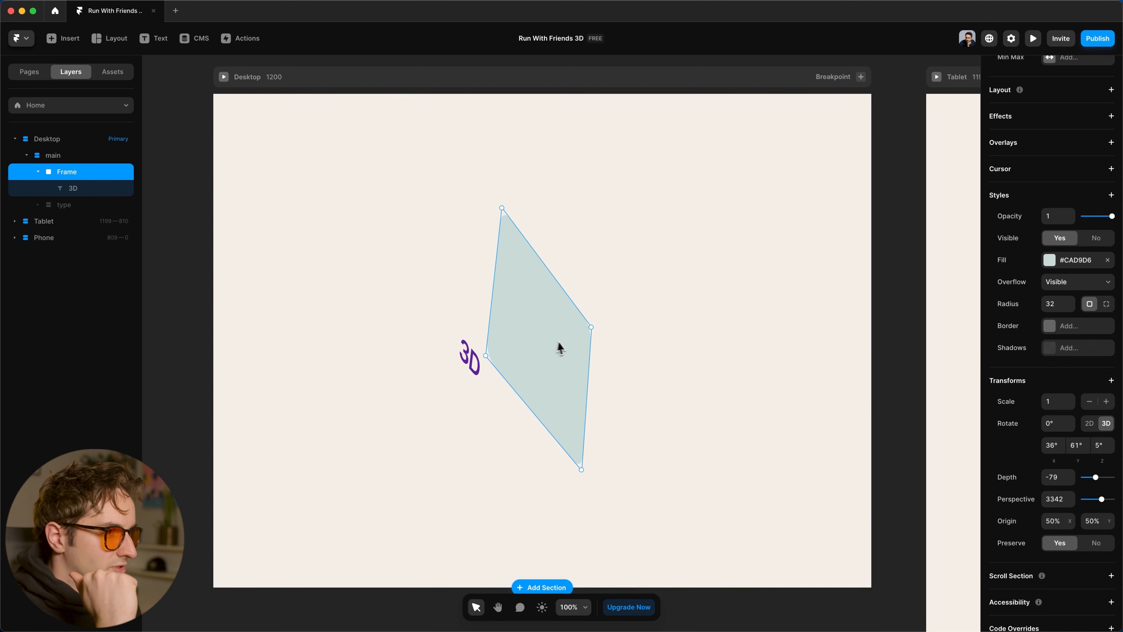
{"action": "left_click", "coordinate": [1054, 522]}
{"action": "left_click", "coordinate": [1092, 522]}
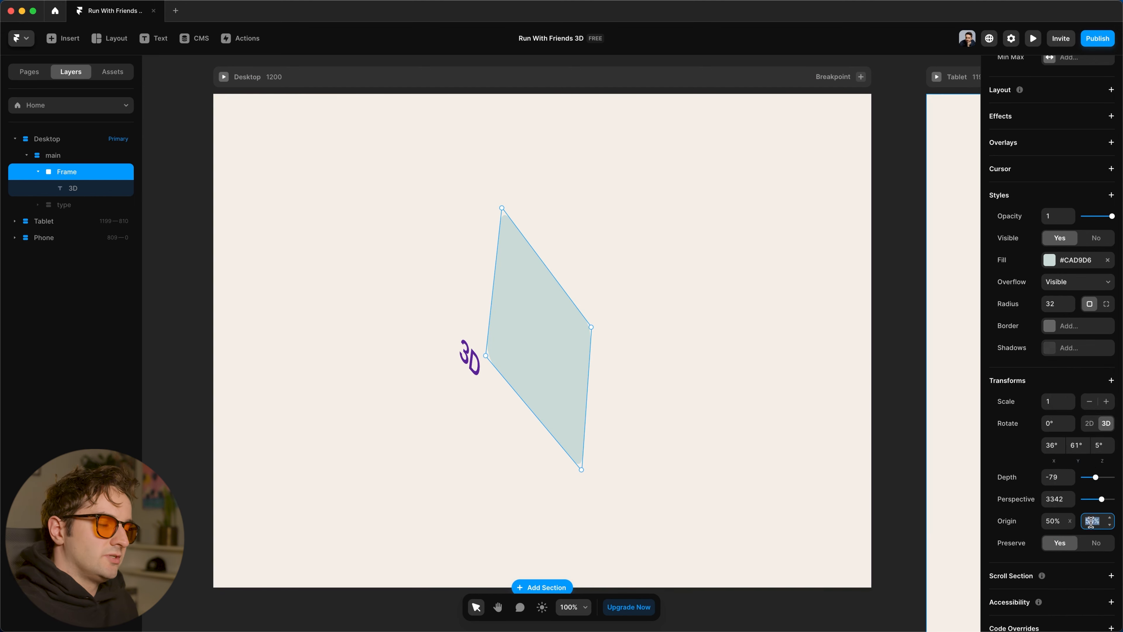
{"action": "left_click", "coordinate": [1054, 522]}
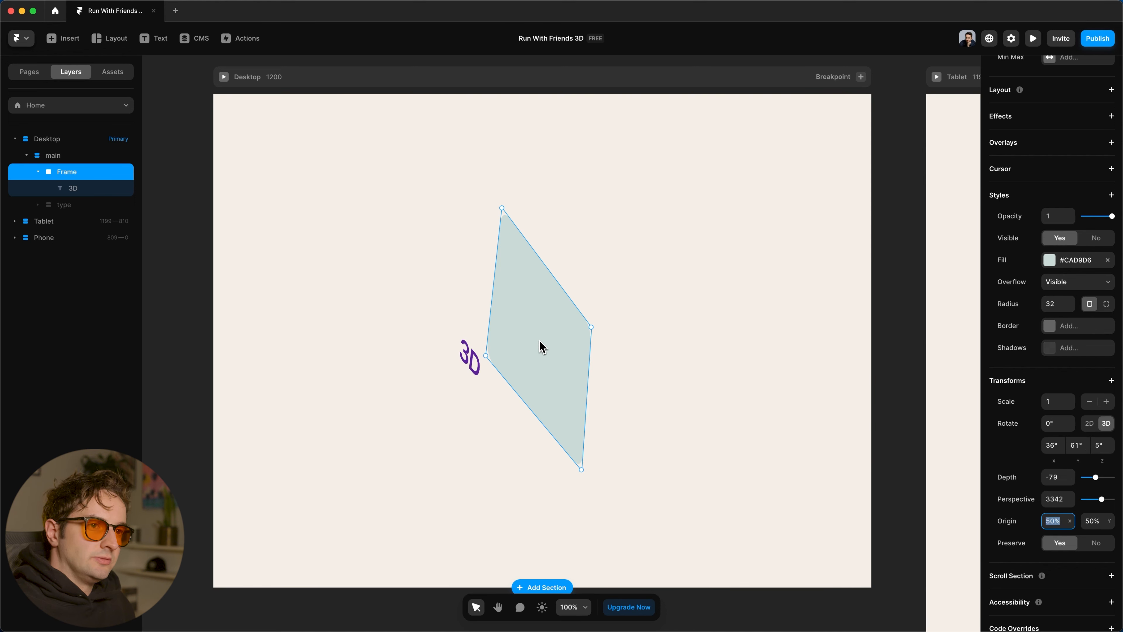
{"action": "left_click_drag", "start_coordinate": [1061, 450], "coordinate": [1087, 448]}
Set the frame's transform origin to 0% on X and 0% on Y.
{"action": "left_click", "coordinate": [1053, 521]}
{"action": "type", "text": "0"}
{"action": "key", "text": "Tab"}
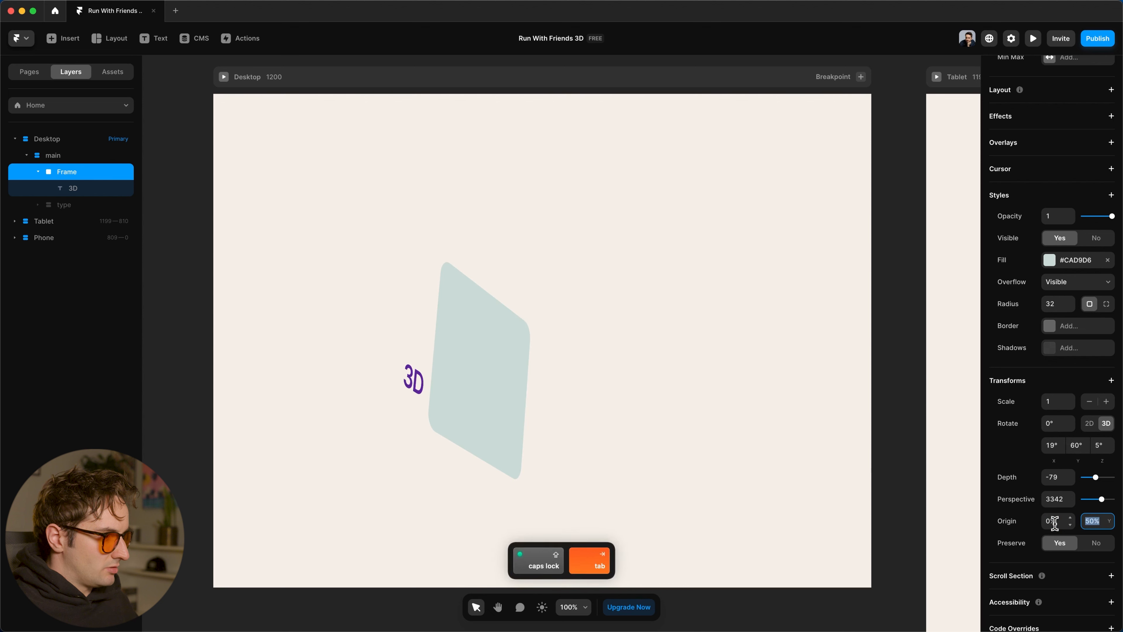
{"action": "type", "text": "0"}
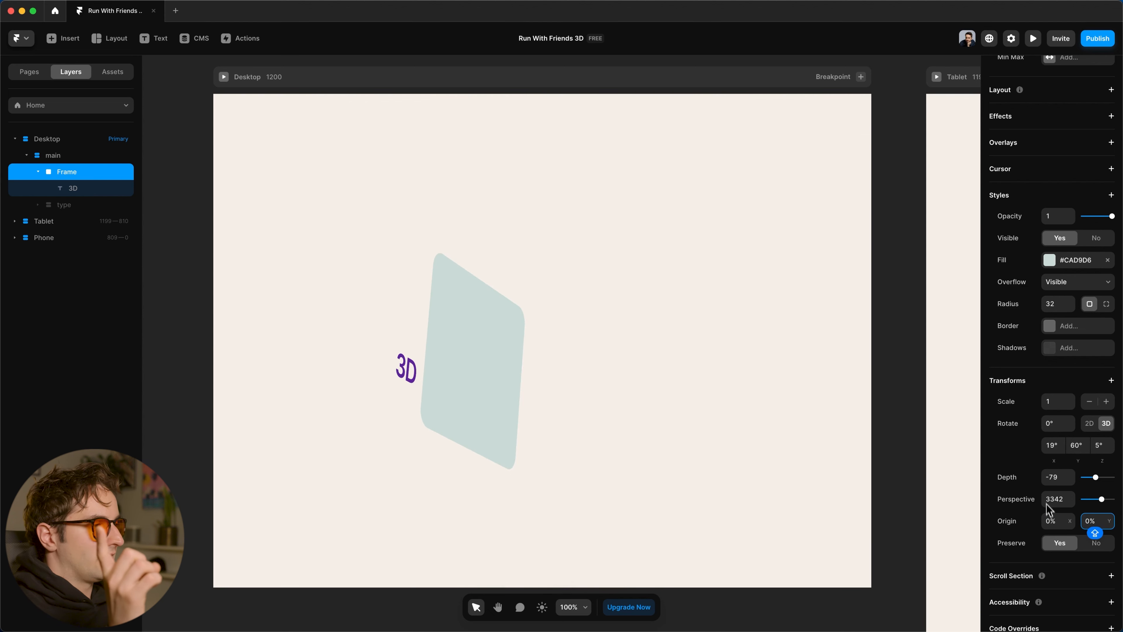
Rotate the frame to about 21° on X and 48° on Y, with its Y origin at about 49%.
{"action": "left_click_drag", "start_coordinate": [1063, 449], "coordinate": [1095, 447]}
{"action": "left_click_drag", "start_coordinate": [1095, 524], "coordinate": [1088, 456]}
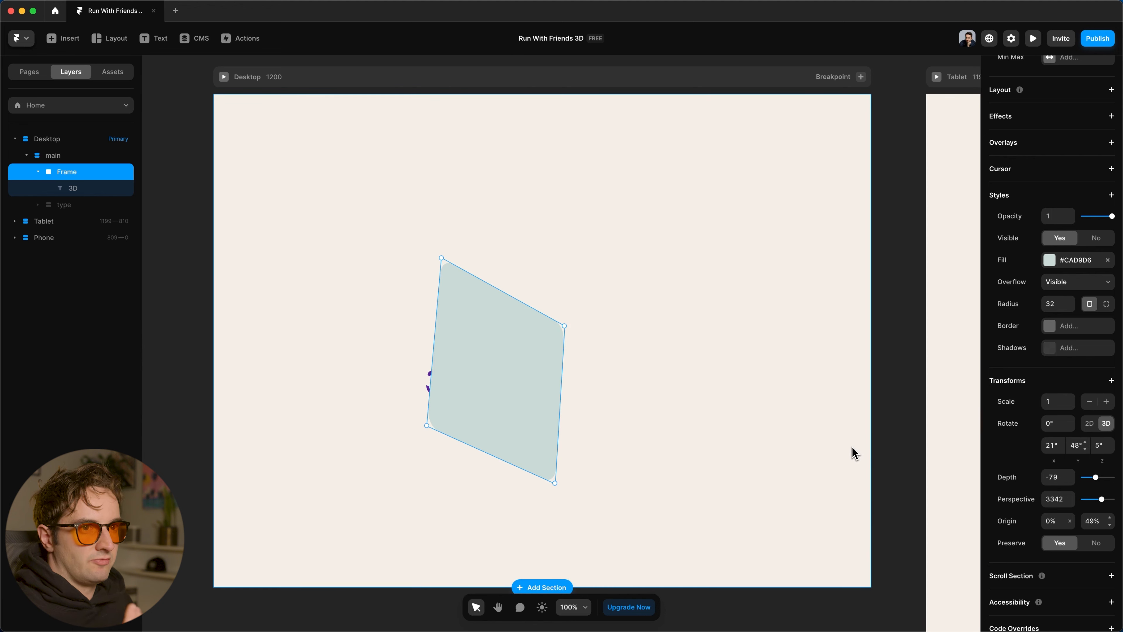
Add a Backface transform set to Hidden and rotate the frame to about 138° on Y so its back faces forward.
{"action": "left_click", "coordinate": [1111, 380]}
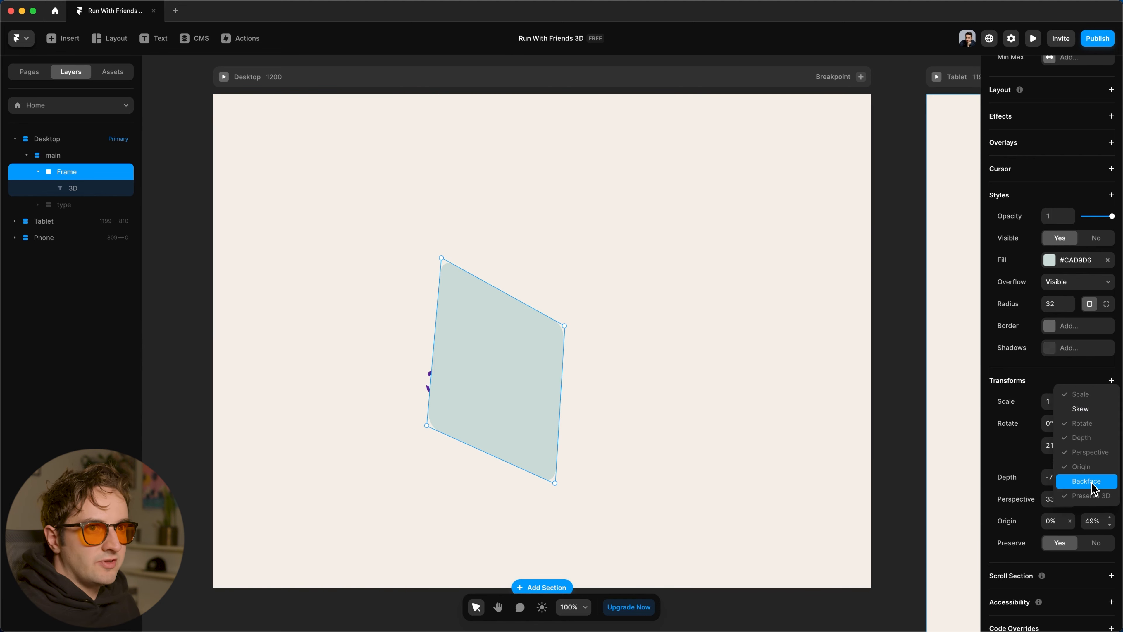
{"action": "left_click", "coordinate": [1093, 482]}
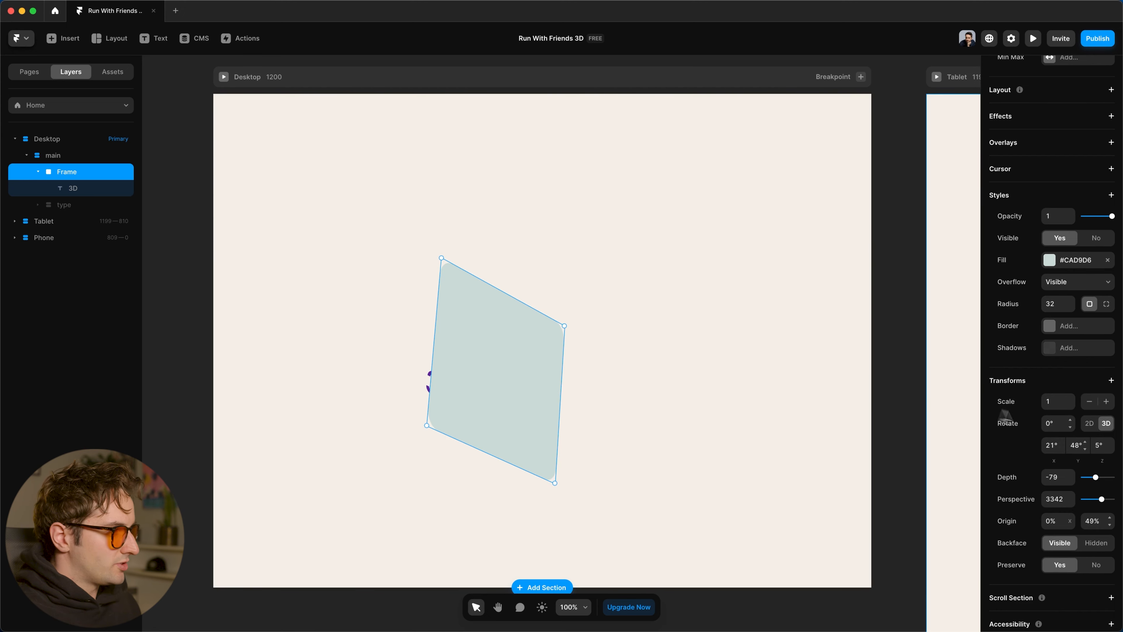
{"action": "mouse_move", "coordinate": [1089, 453]}
{"action": "left_mouse_down"}
{"action": "mouse_move", "coordinate": [1087, 409]}
{"action": "mouse_move", "coordinate": [1093, 445]}
{"action": "left_mouse_up"}
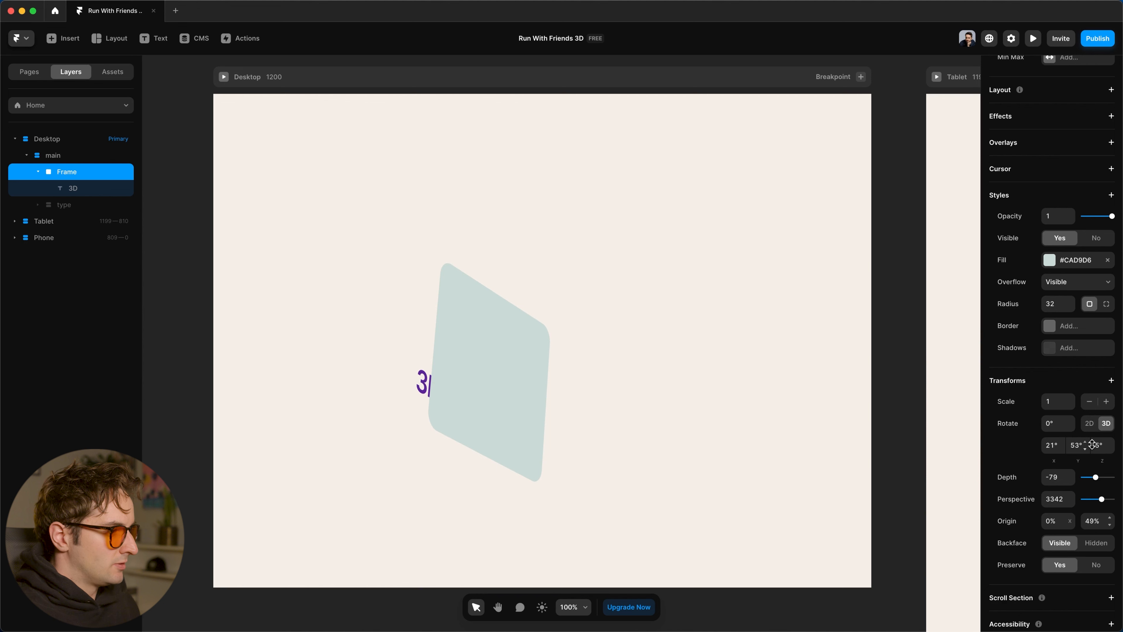
{"action": "left_click", "coordinate": [1098, 546]}
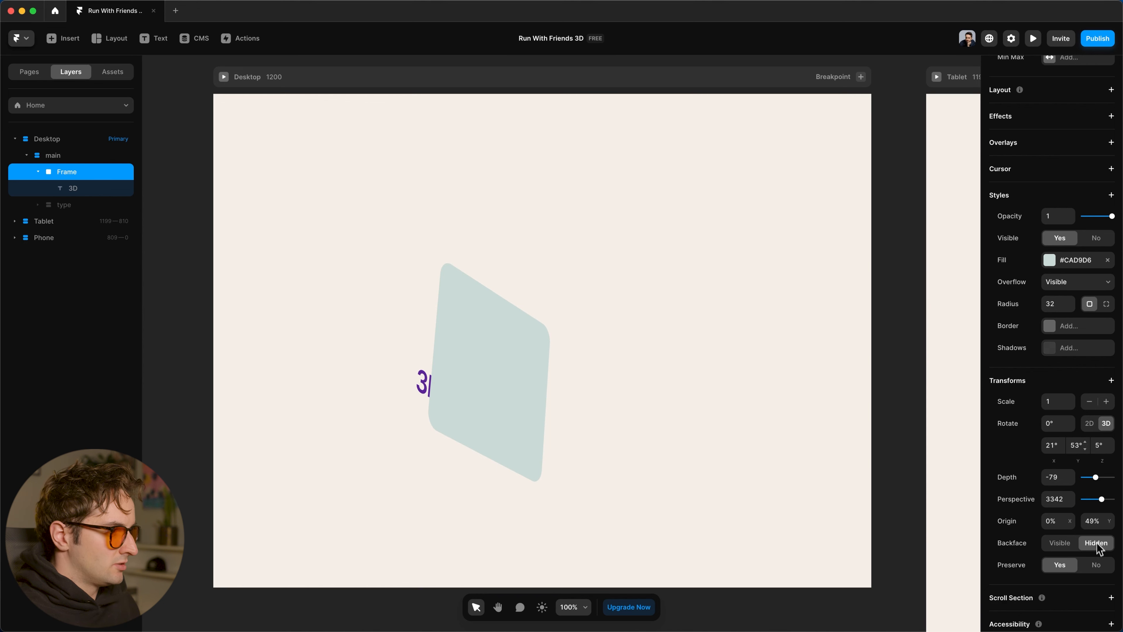
{"action": "left_click_drag", "start_coordinate": [1085, 444], "coordinate": [1085, 400]}
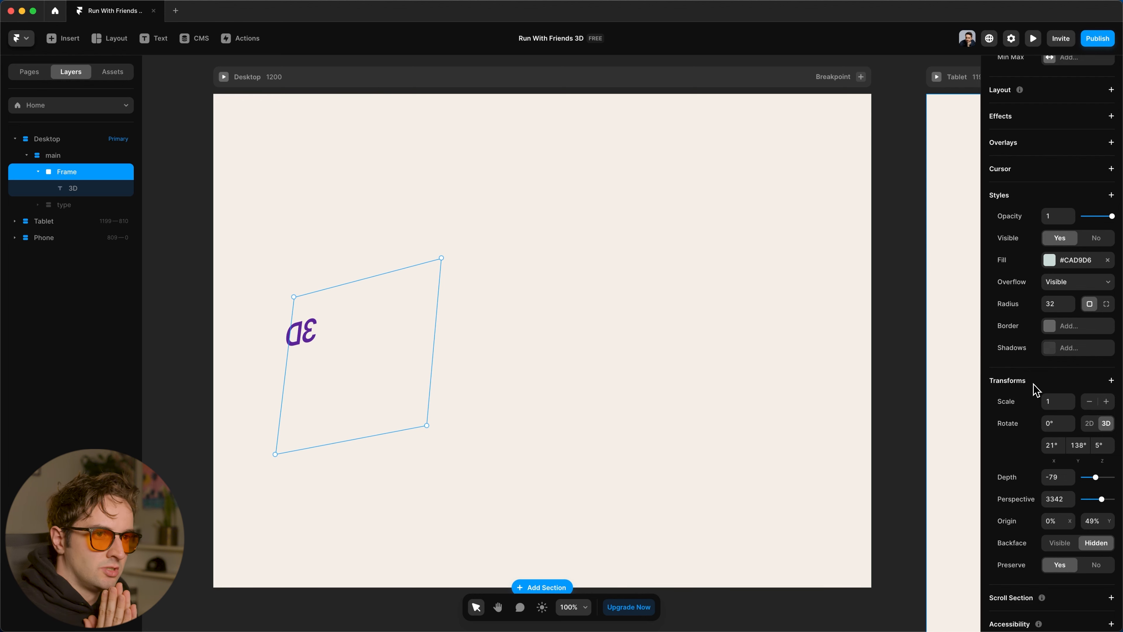
Delete the demo frame and draw a new frame of about 266 by 363 in the middle of the Desktop page.
{"action": "key", "text": "BackSpace"}
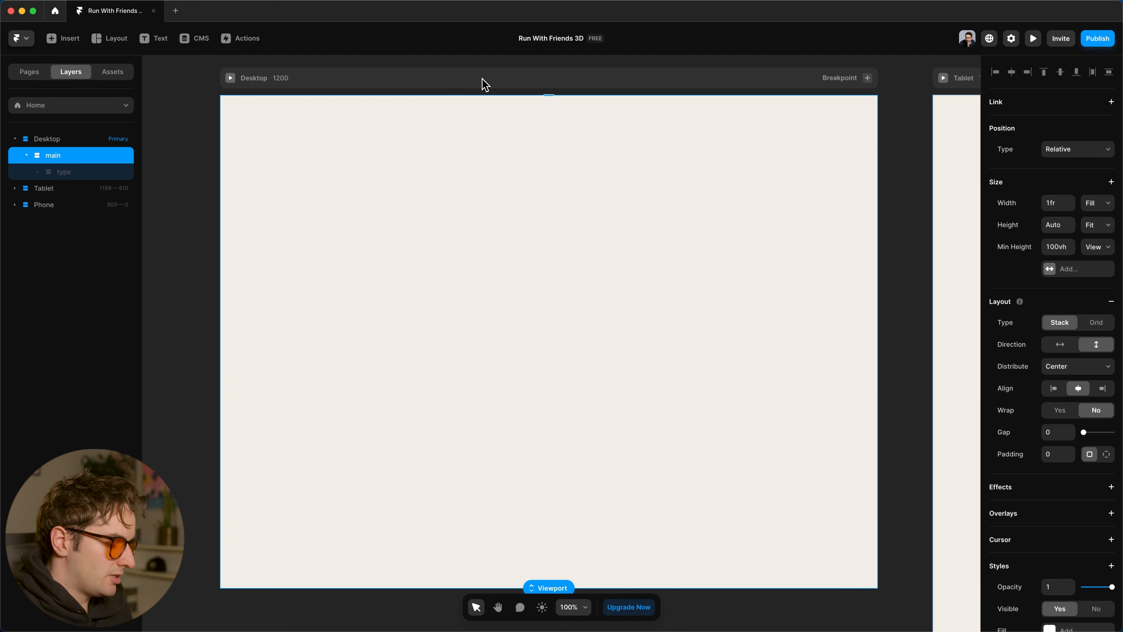
{"action": "key", "text": "f"}
{"action": "mouse_move", "coordinate": [476, 241]}
{"action": "left_mouse_down"}
{"action": "mouse_move", "coordinate": [616, 402]}
{"action": "mouse_move", "coordinate": [622, 441]}
{"action": "left_mouse_up"}
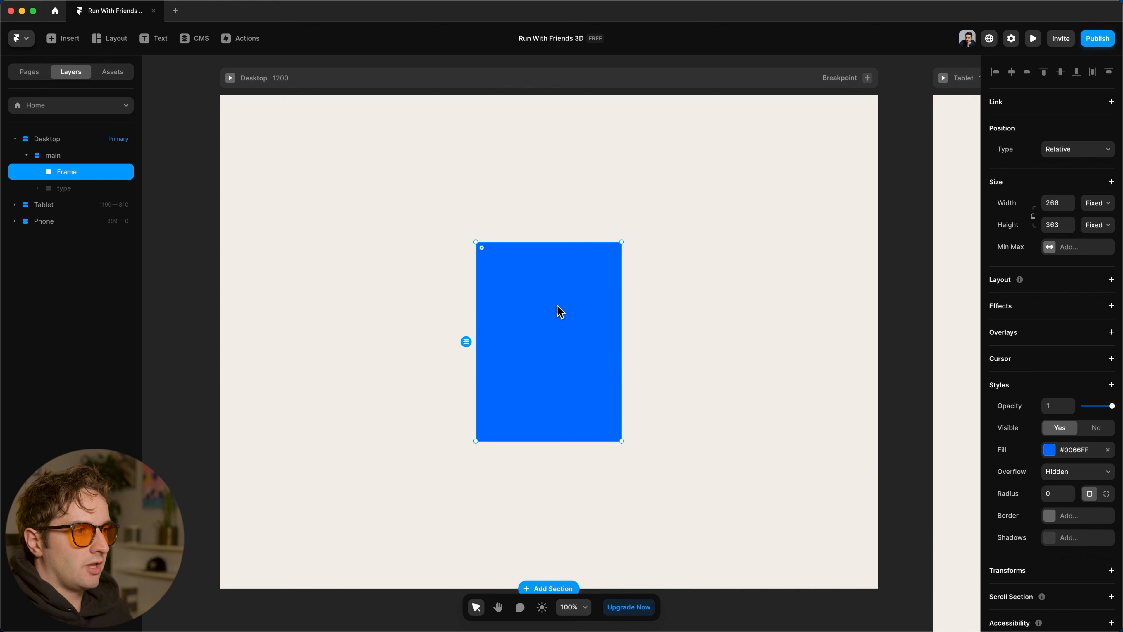
Turn the new blue frame into a component named 3d.
{"action": "right_click", "coordinate": [555, 286]}
{"action": "left_click", "coordinate": [574, 293]}
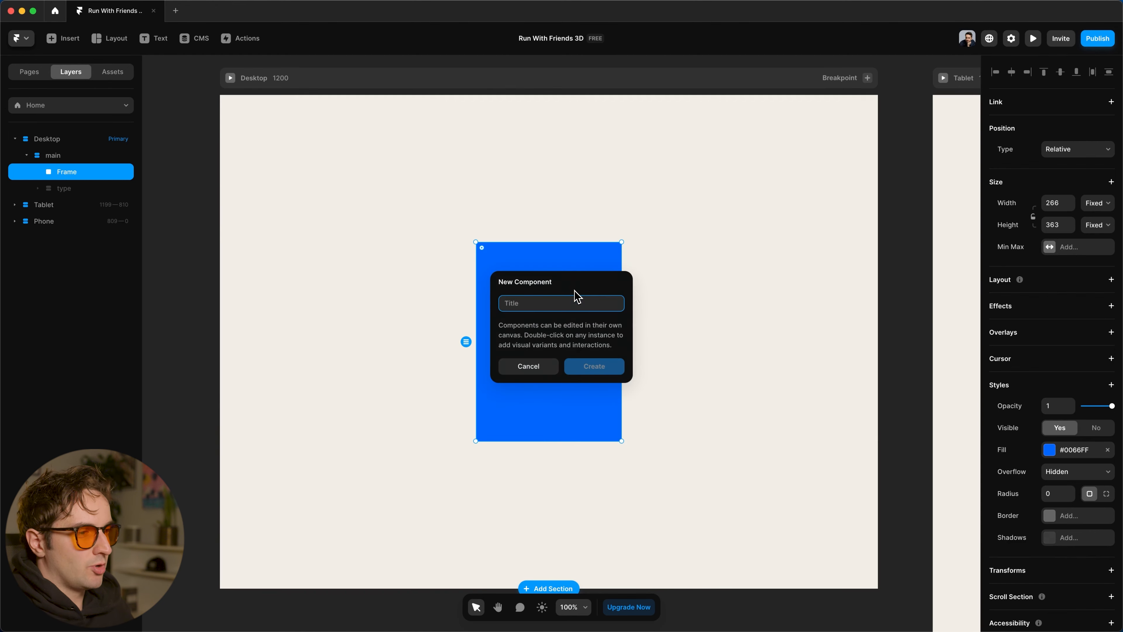
{"action": "type", "text": "3d"}
{"action": "key", "text": "Return"}
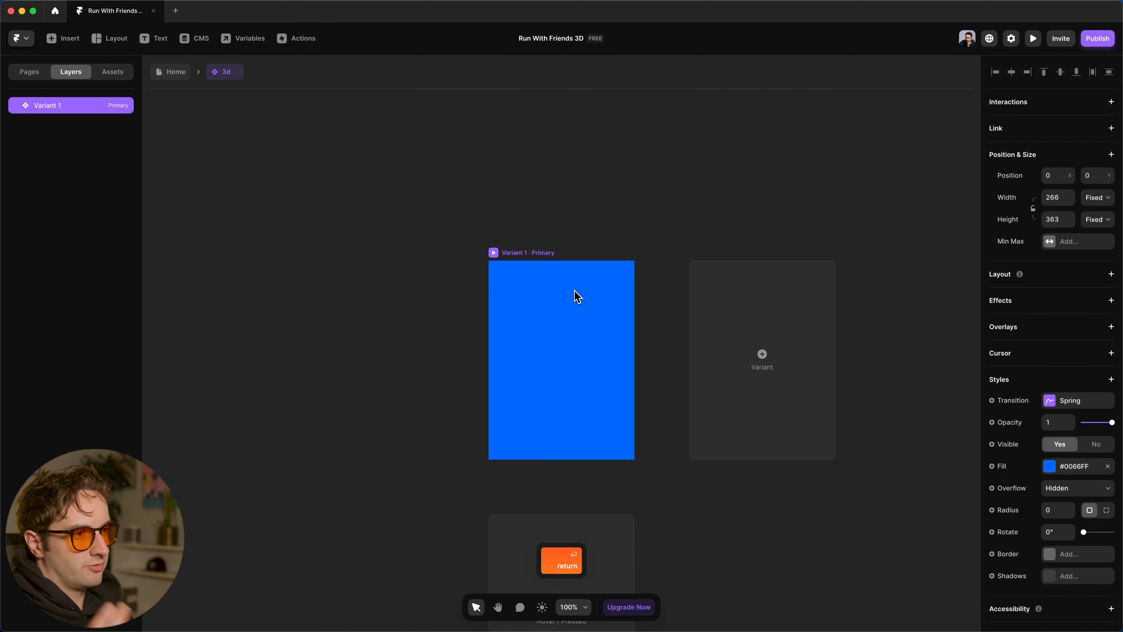
Set the primary variant's size to 390 by 844 and lock its aspect ratio.
{"action": "left_click", "coordinate": [1053, 203]}
{"action": "type", "text": "350"}
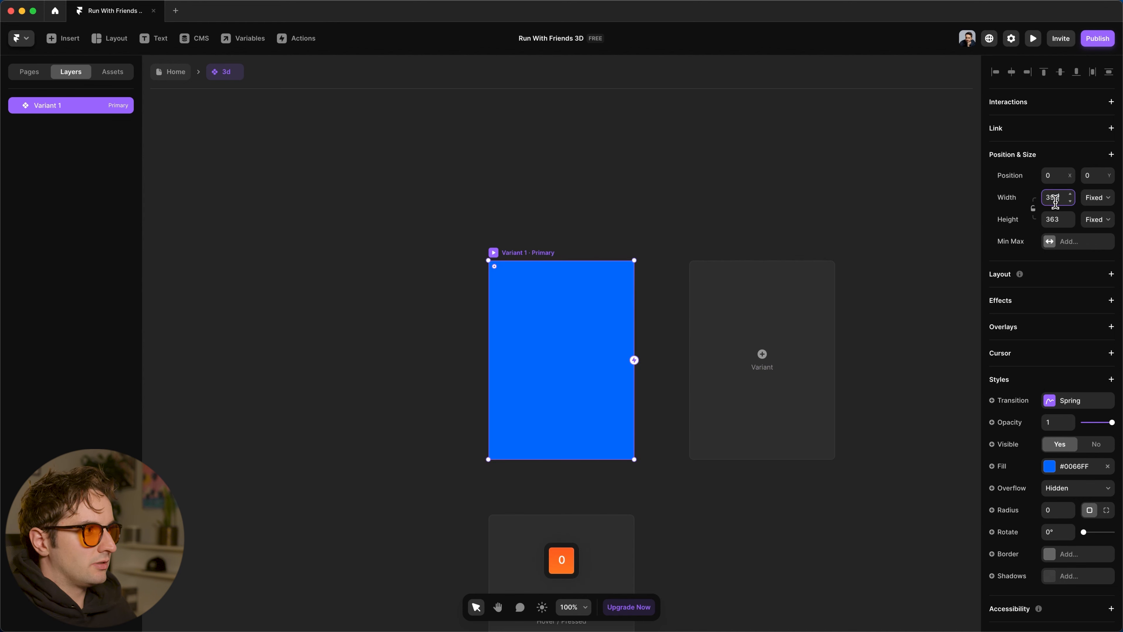
{"action": "type", "text": "90"}
{"action": "key", "text": "Tab"}
{"action": "type", "text": "844"}
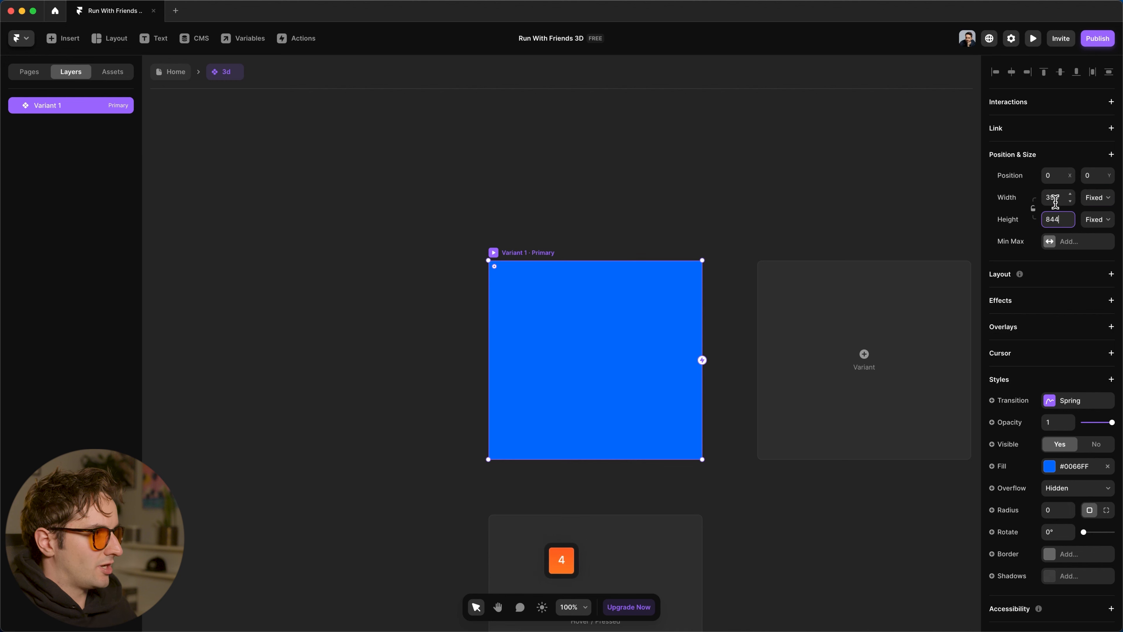
{"action": "key", "text": "Return"}
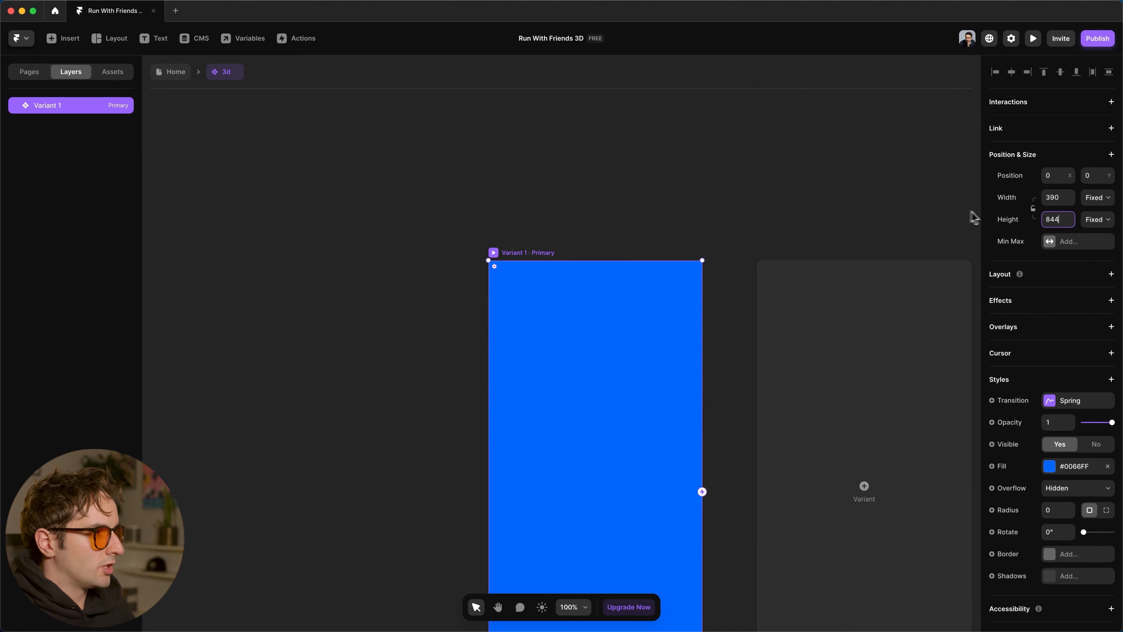
{"action": "left_click", "coordinate": [1033, 209]}
Remove the blue fill from the primary variant and set its overflow to Visible.
{"action": "scroll", "coordinate": [810, 218], "scroll_direction": "down", "scroll_amount": 3}
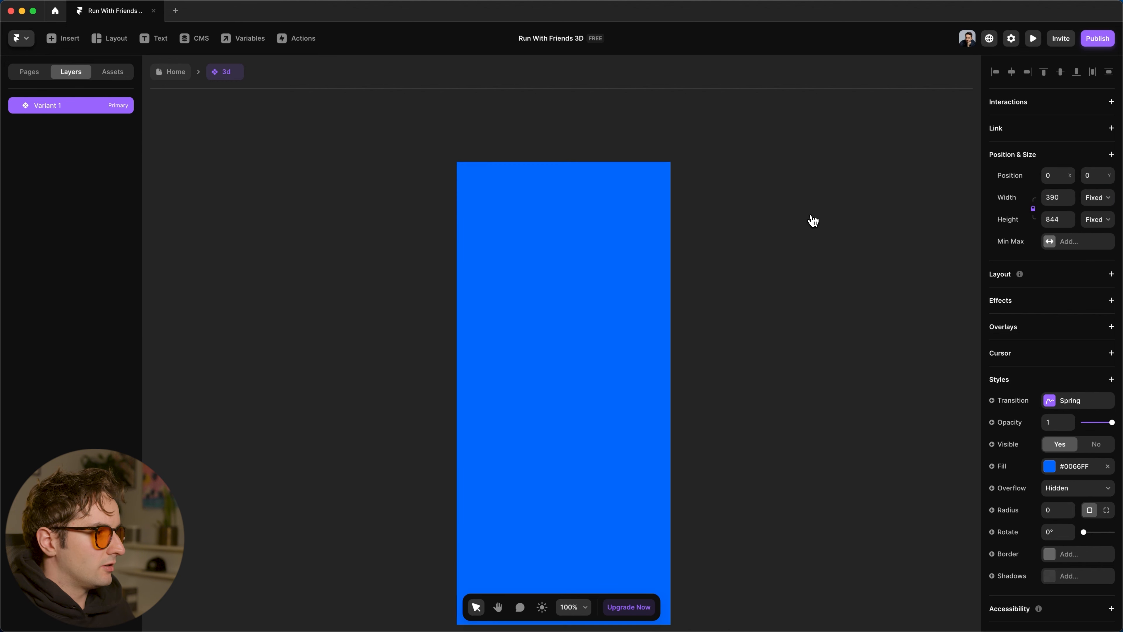
{"action": "left_click", "coordinate": [1107, 466]}
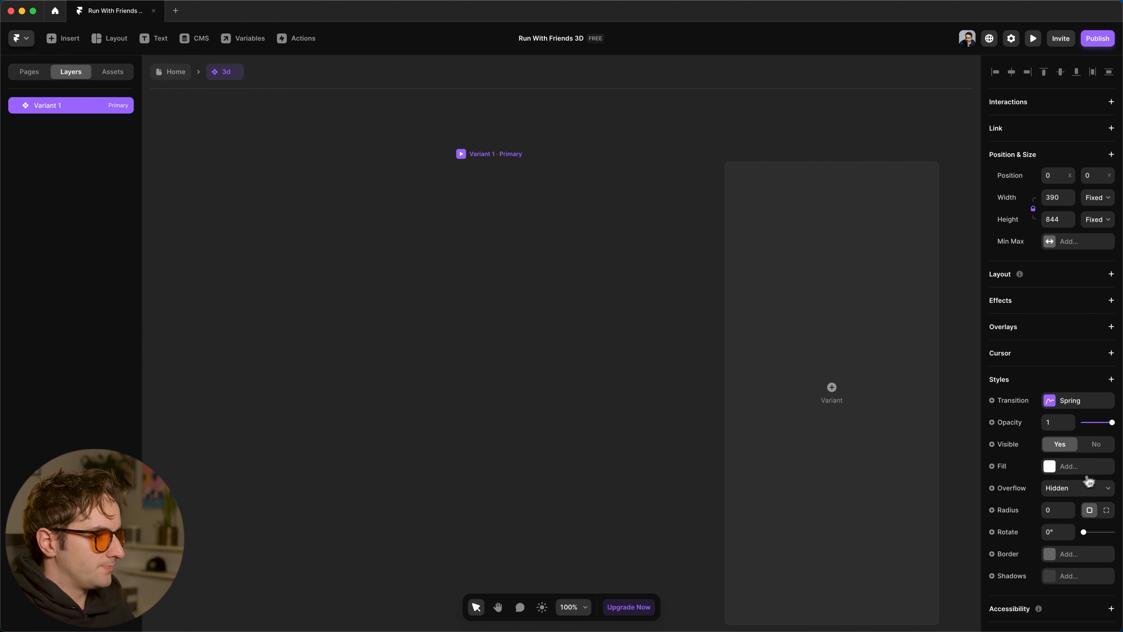
{"action": "left_click", "coordinate": [1070, 488]}
{"action": "left_click", "coordinate": [1068, 484]}
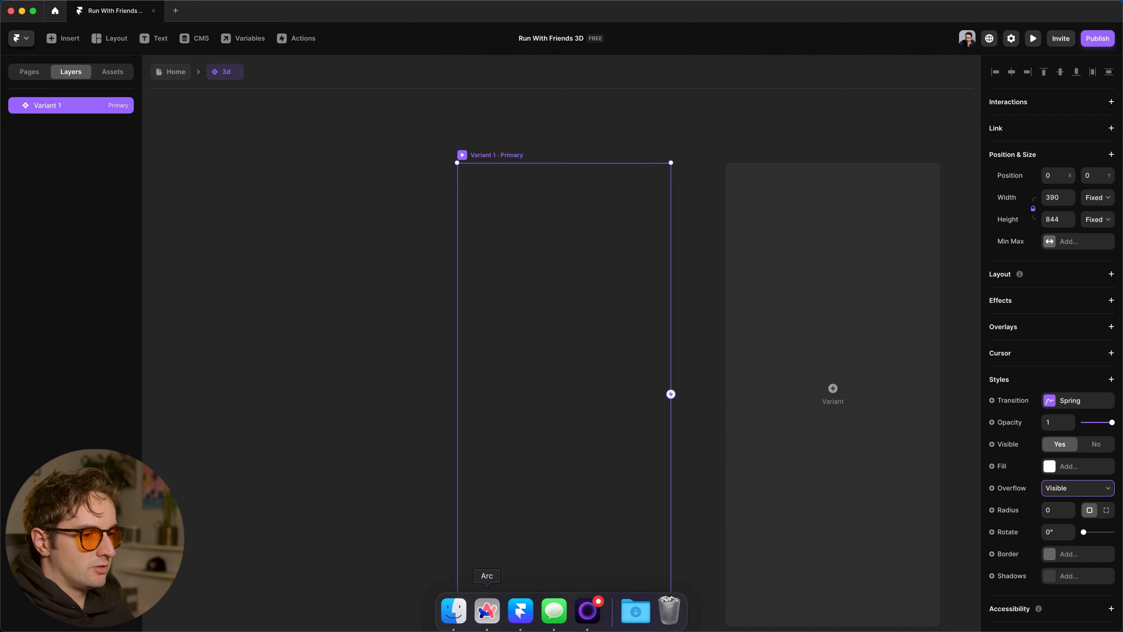
Place app.png from the desktop's assets folder inside the primary variant.
{"action": "left_click", "coordinate": [487, 608]}
{"action": "left_click_drag", "start_coordinate": [869, 210], "coordinate": [556, 262]}
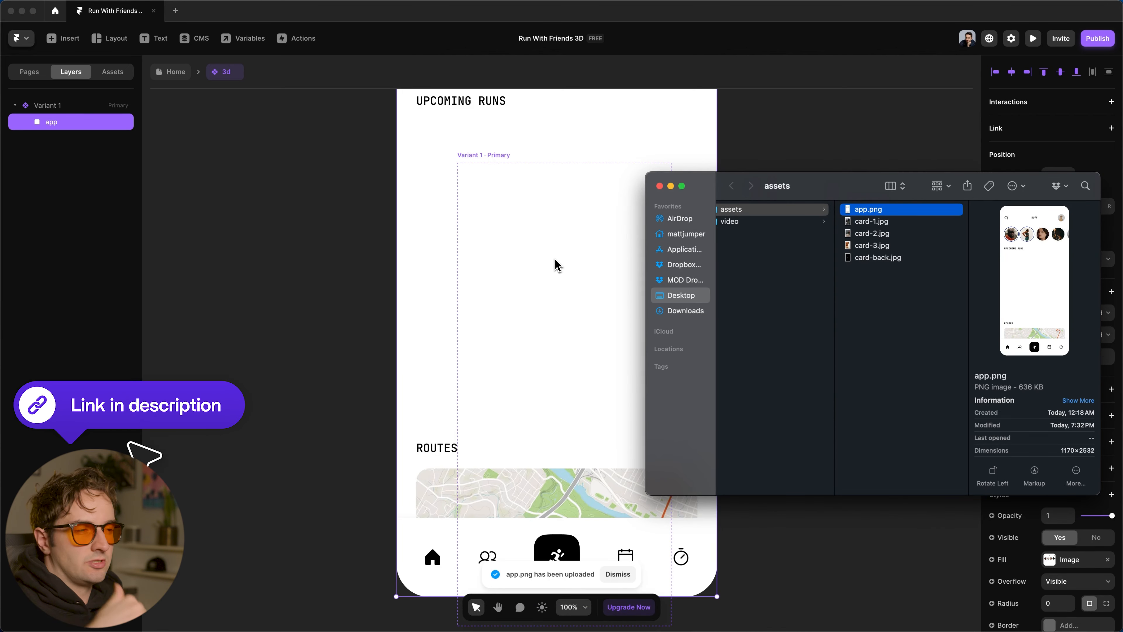
{"action": "left_click", "coordinate": [550, 259]}
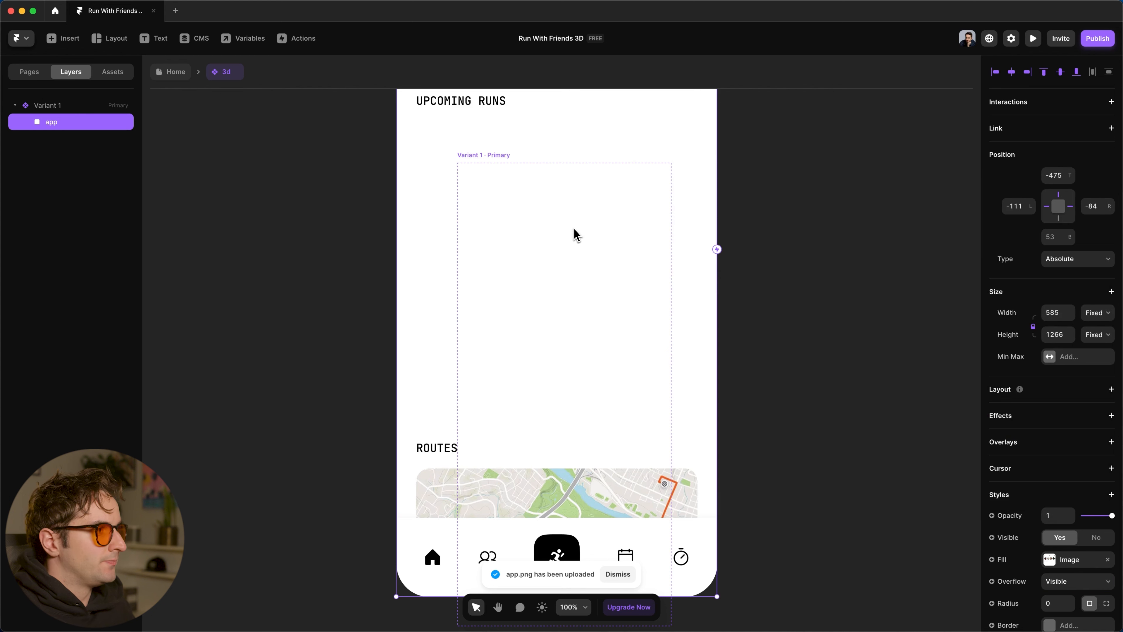
Set the app image's width to 100% relative and centre it horizontally and vertically in the variant.
{"action": "left_click", "coordinate": [1096, 315]}
{"action": "left_click", "coordinate": [1099, 329]}
{"action": "left_click", "coordinate": [1057, 317]}
{"action": "type", "text": "100"}
{"action": "key", "text": "Return"}
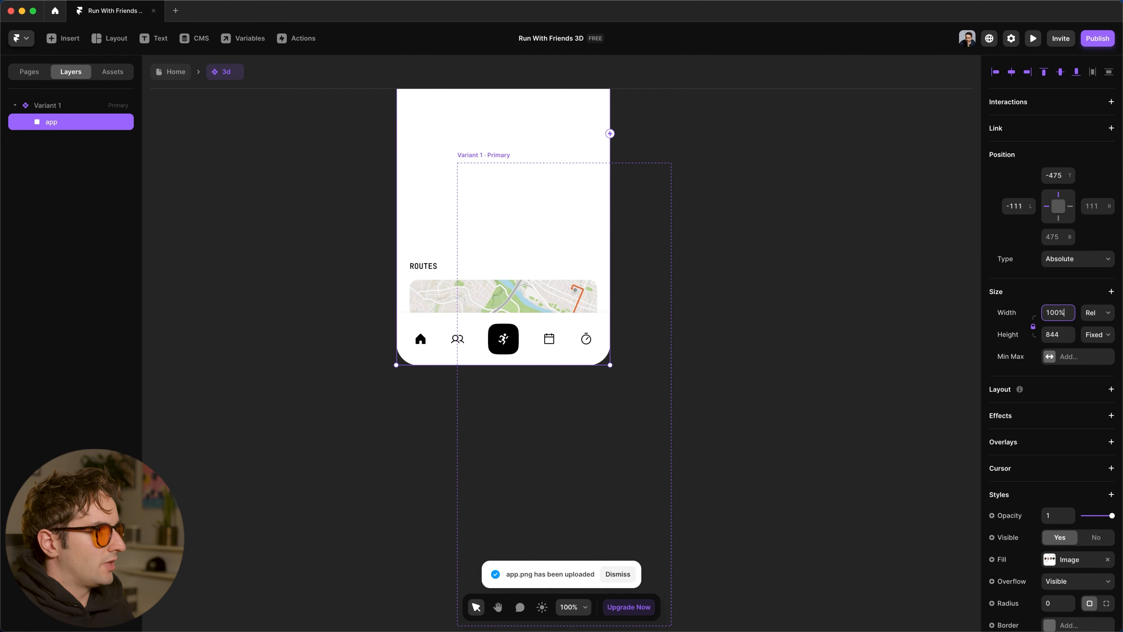
{"action": "left_click", "coordinate": [1011, 72]}
{"action": "left_click", "coordinate": [1059, 72]}
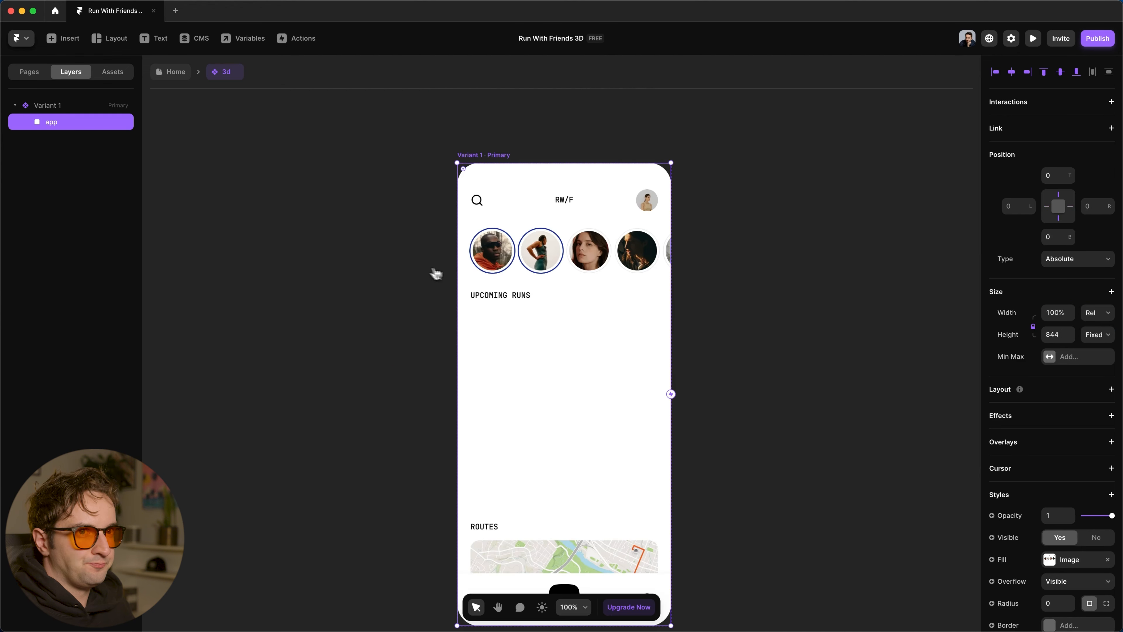
Hide the app image by setting its Visible style to No.
{"action": "scroll", "coordinate": [363, 240], "scroll_direction": "down", "scroll_amount": 2}
{"action": "scroll", "coordinate": [1082, 514], "scroll_direction": "down", "scroll_amount": 3}
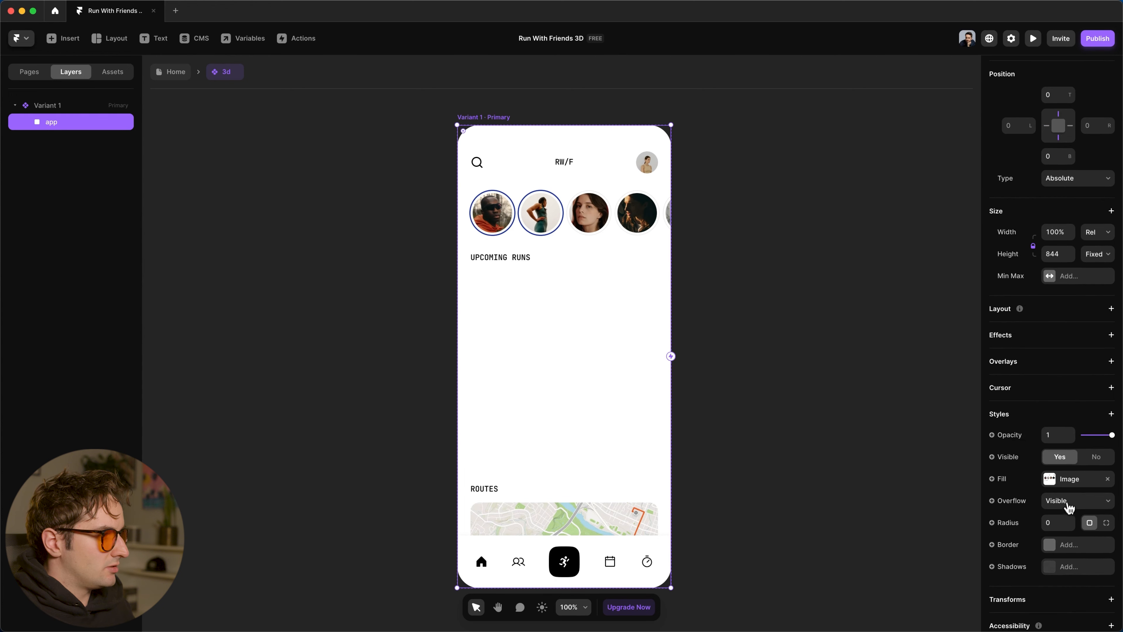
{"action": "left_click", "coordinate": [1096, 457]}
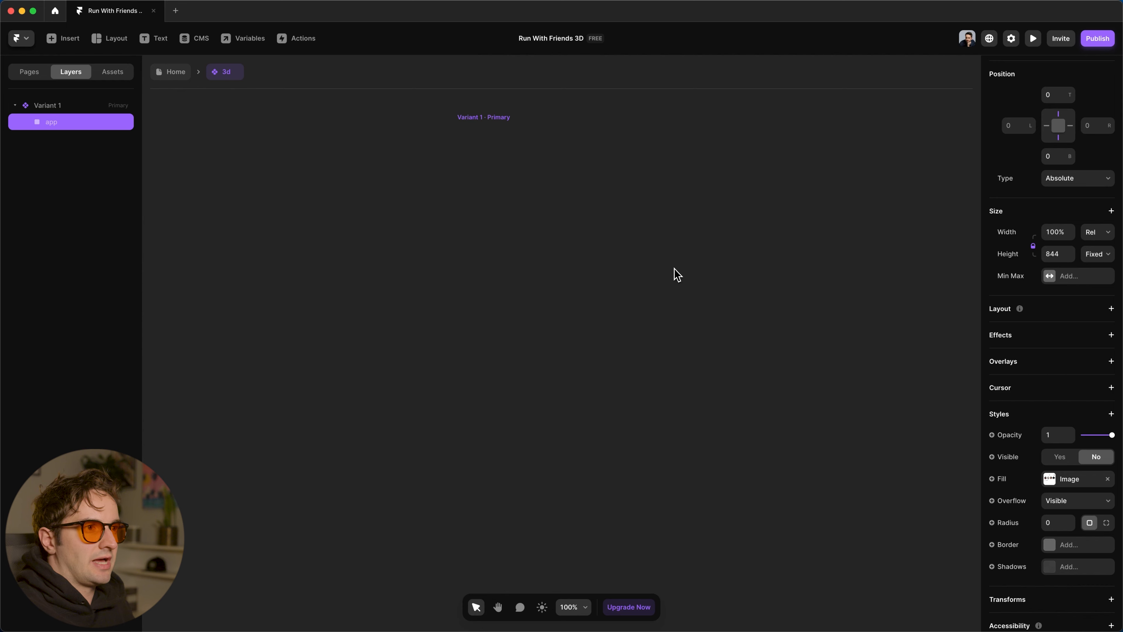
Draw a frame of about 280 by 458 inside the primary variant and rename it 3d-container.
{"action": "left_click", "coordinate": [505, 118]}
{"action": "key", "text": "f"}
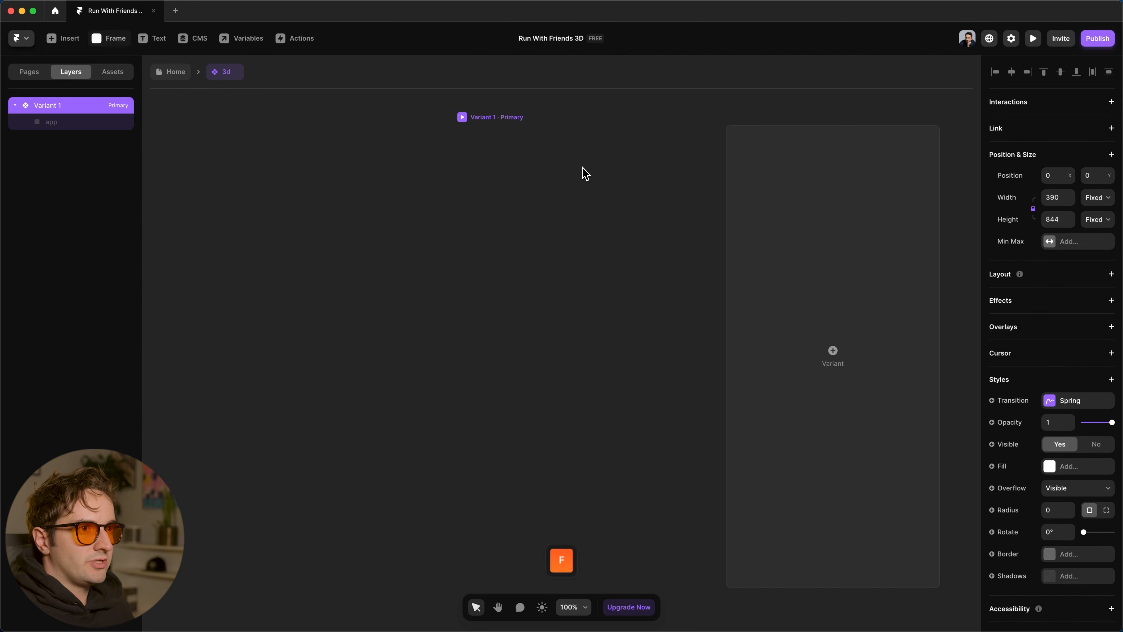
{"action": "left_click_drag", "start_coordinate": [496, 176], "coordinate": [649, 427]}
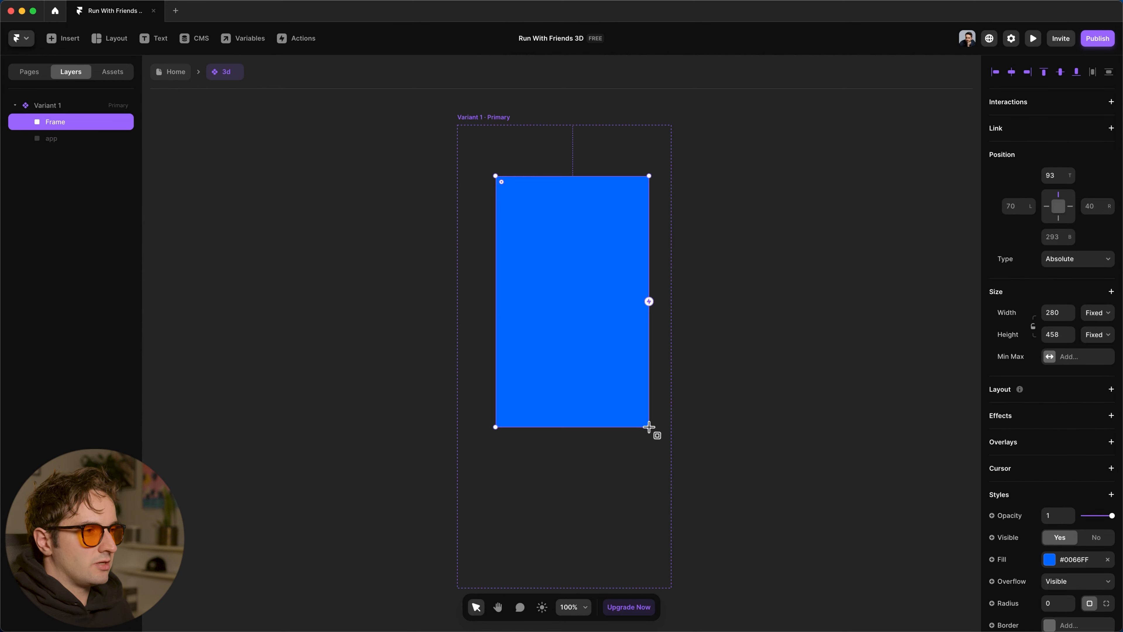
{"action": "double_click", "coordinate": [59, 123]}
{"action": "type", "text": "3d-container"}
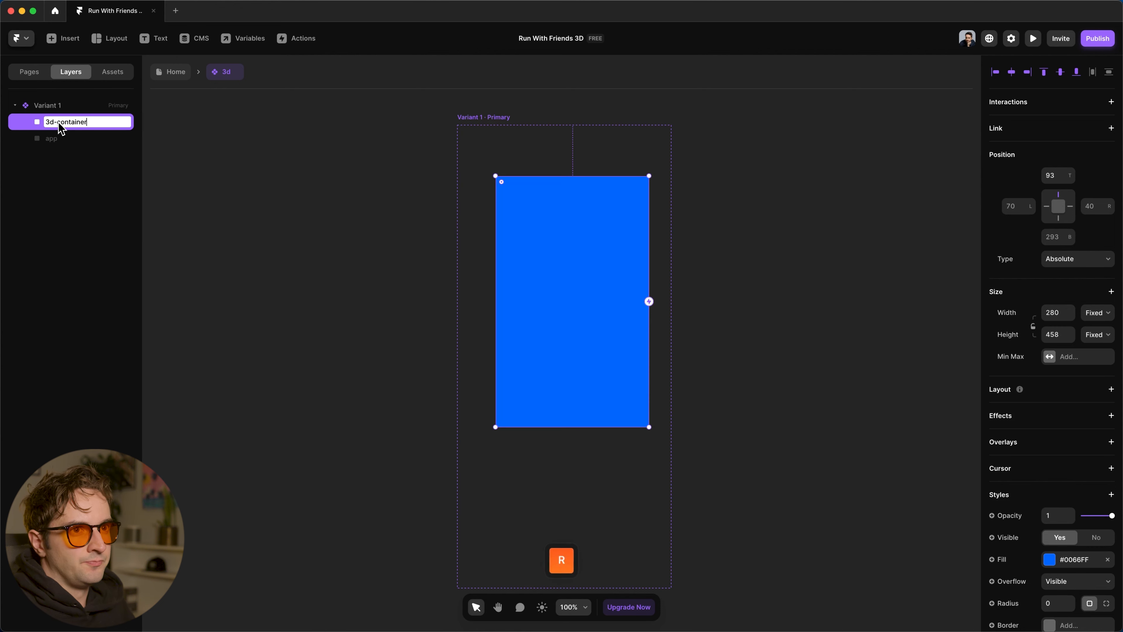
{"action": "key", "text": "Return"}
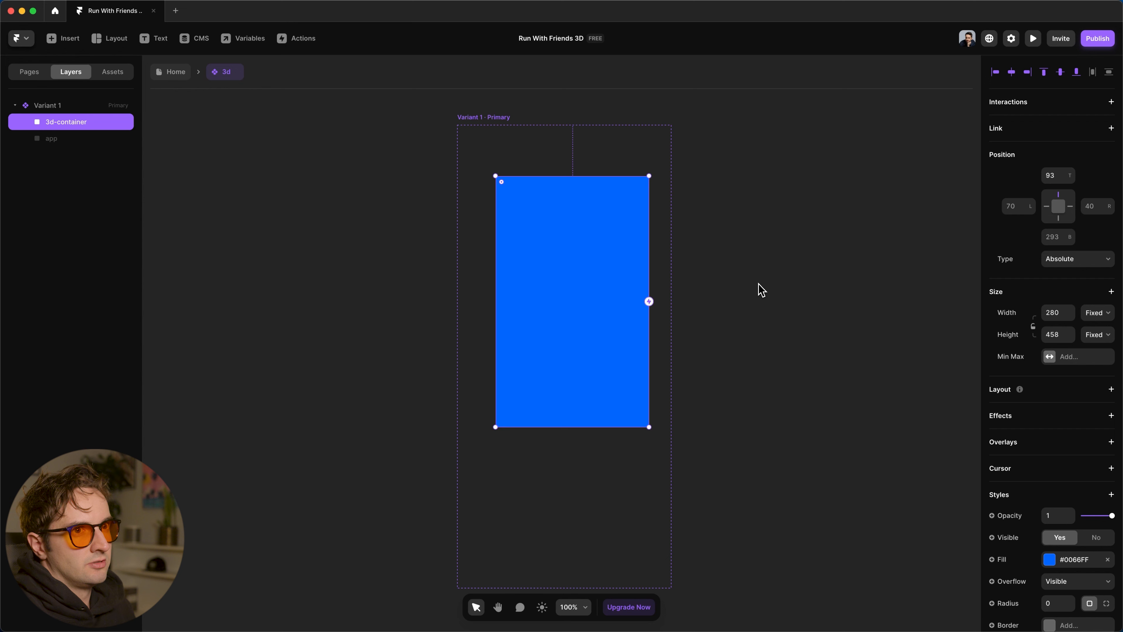
Set the 3d-container frame's width to 300 and its height to 460.
{"action": "left_click", "coordinate": [1056, 313]}
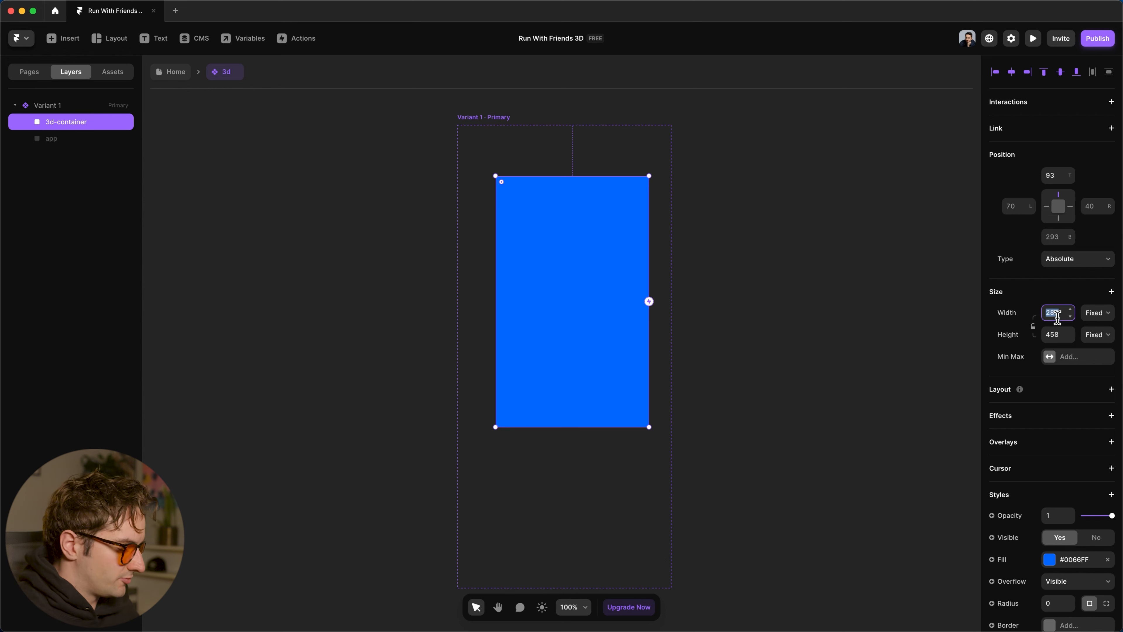
{"action": "type", "text": "300"}
{"action": "key", "text": "Tab"}
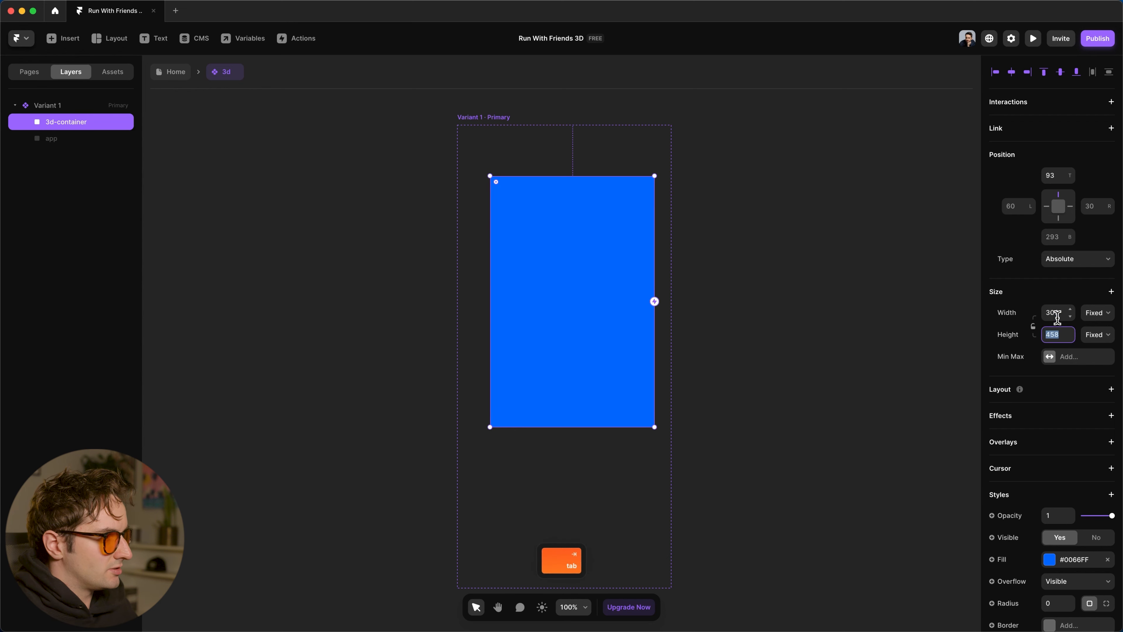
{"action": "type", "text": "460"}
{"action": "key", "text": "Return"}
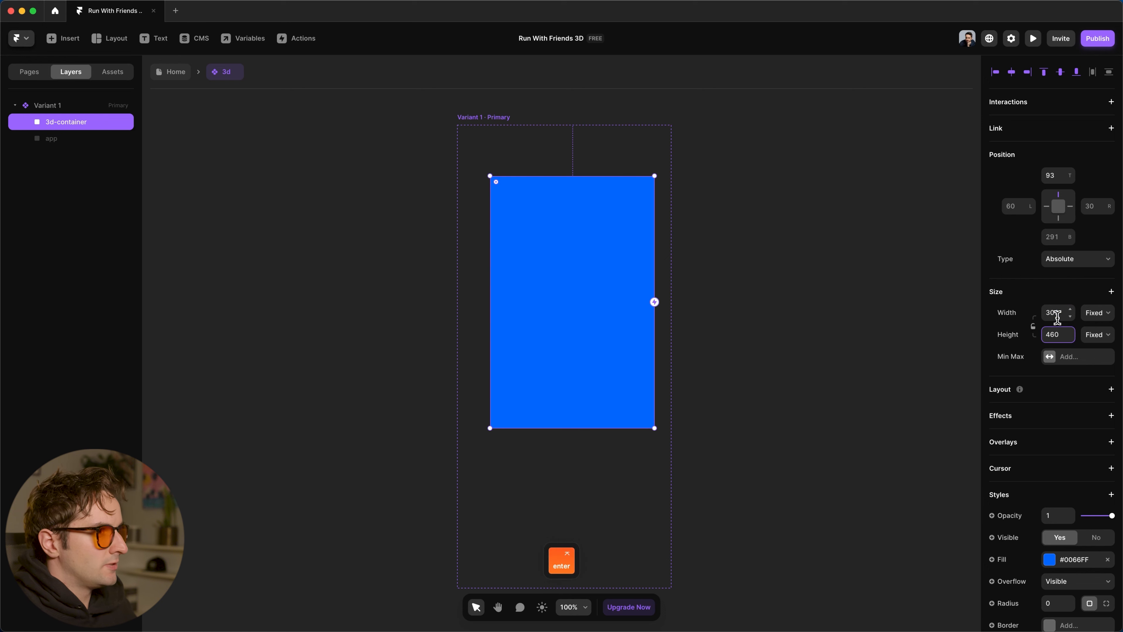
Centre 3d-container horizontally and vertically in the variant and remove its fill.
{"action": "left_click", "coordinate": [1011, 72]}
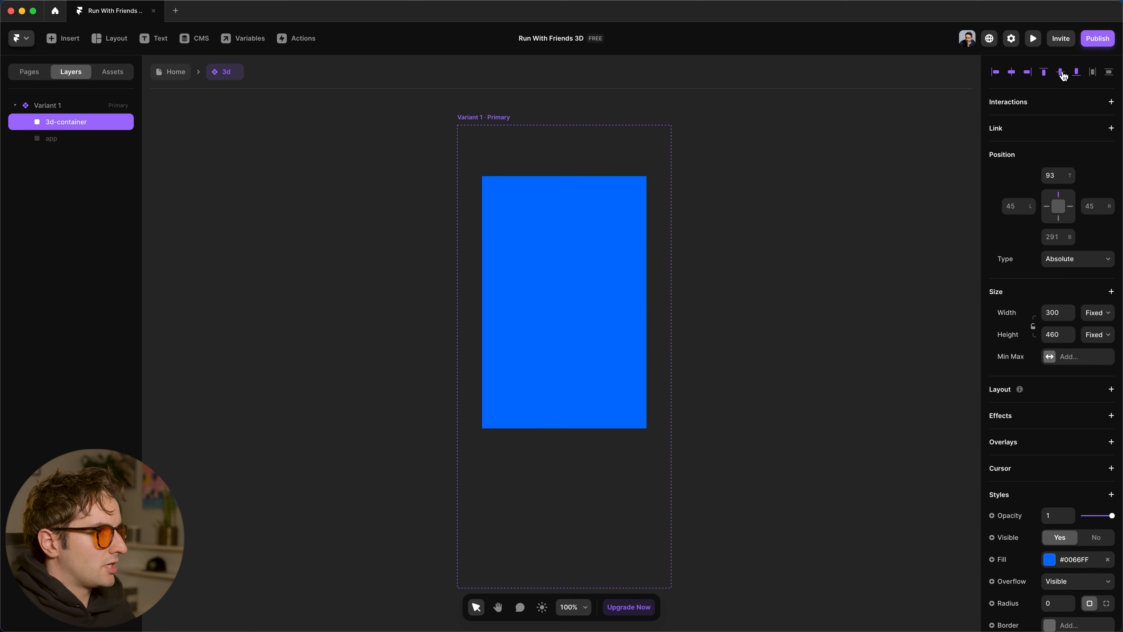
{"action": "left_click", "coordinate": [1059, 72]}
{"action": "scroll", "coordinate": [1061, 353], "scroll_direction": "down", "scroll_amount": 2}
{"action": "left_click", "coordinate": [1108, 469]}
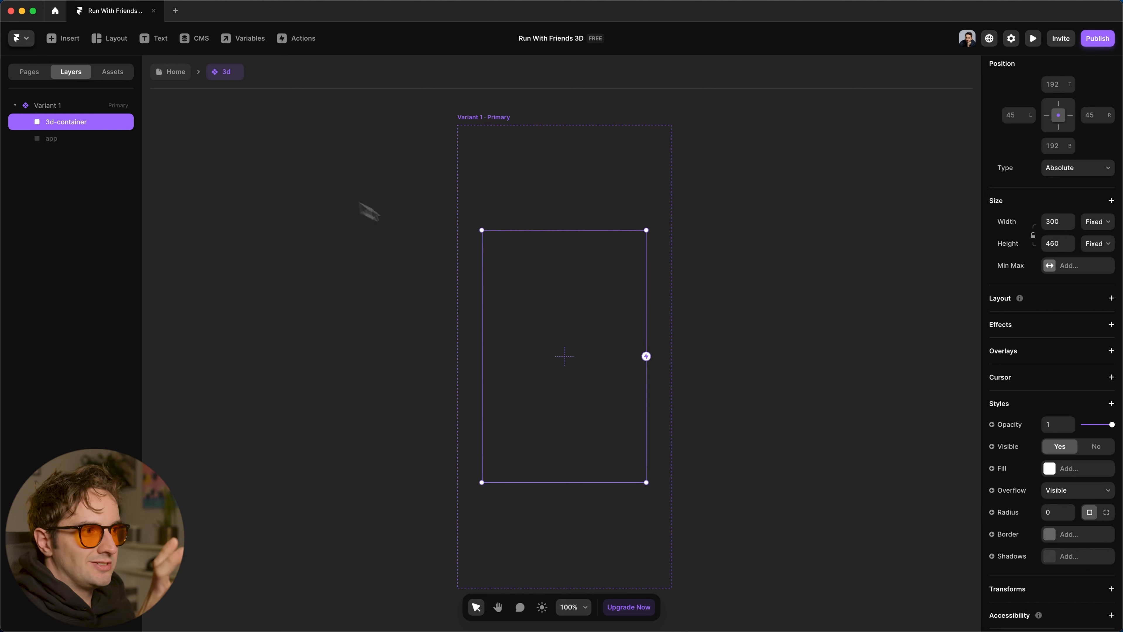
Add a 3D Rotate transform to 3d-container with 25° on X, -45° on Y and 8° on Z.
{"action": "scroll", "coordinate": [1054, 458], "scroll_direction": "down", "scroll_amount": 2}
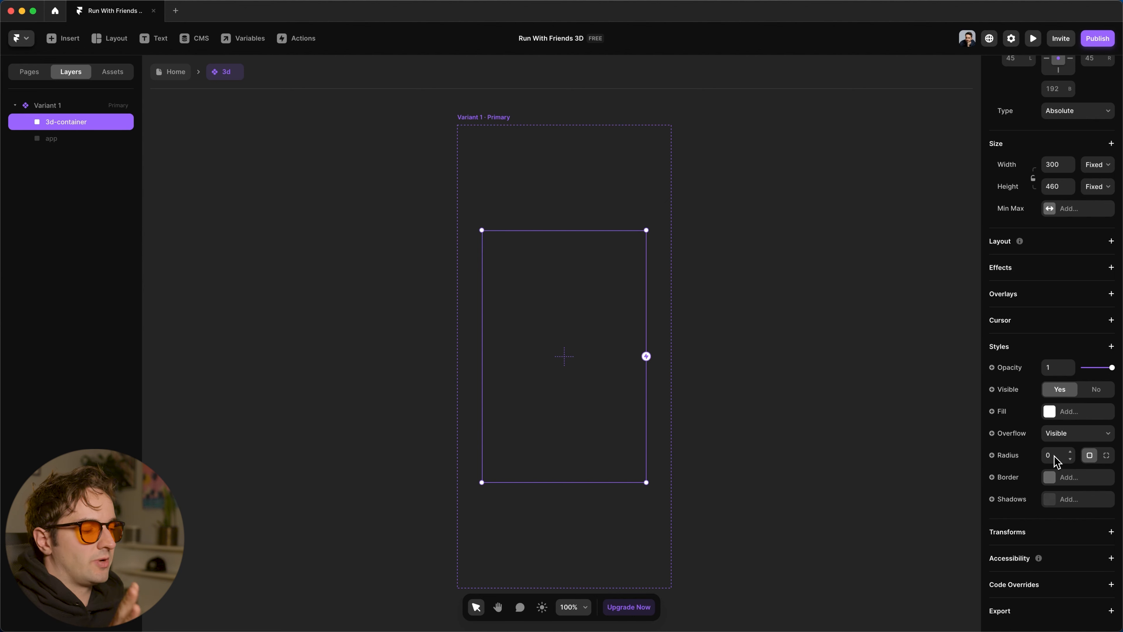
{"action": "left_click", "coordinate": [1055, 270]}
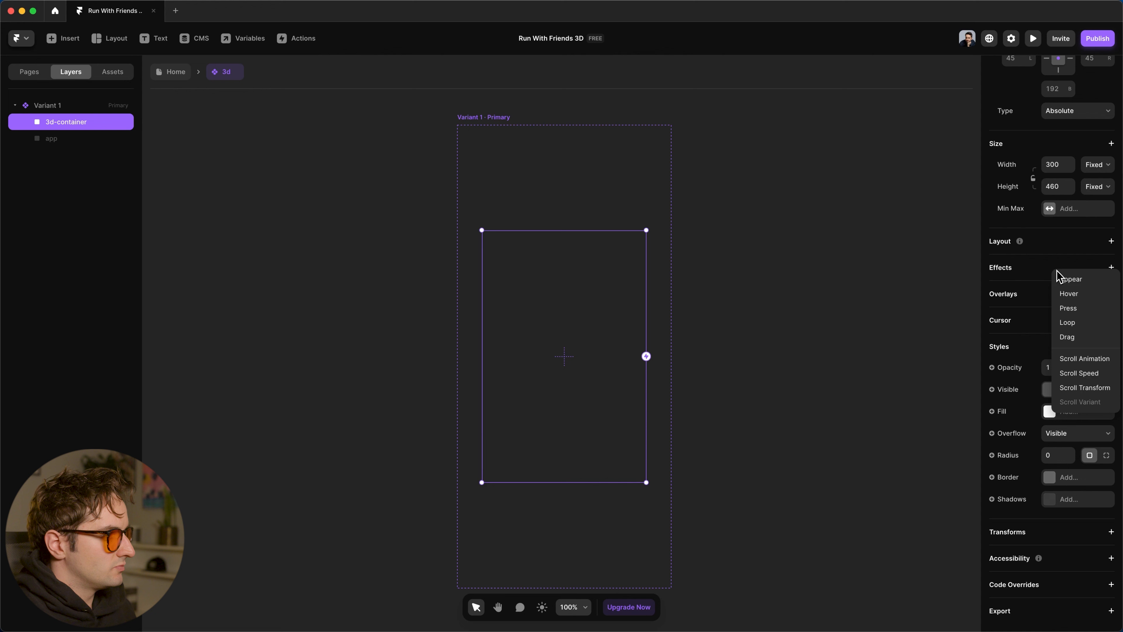
{"action": "left_click", "coordinate": [1037, 272]}
{"action": "left_click", "coordinate": [1056, 533]}
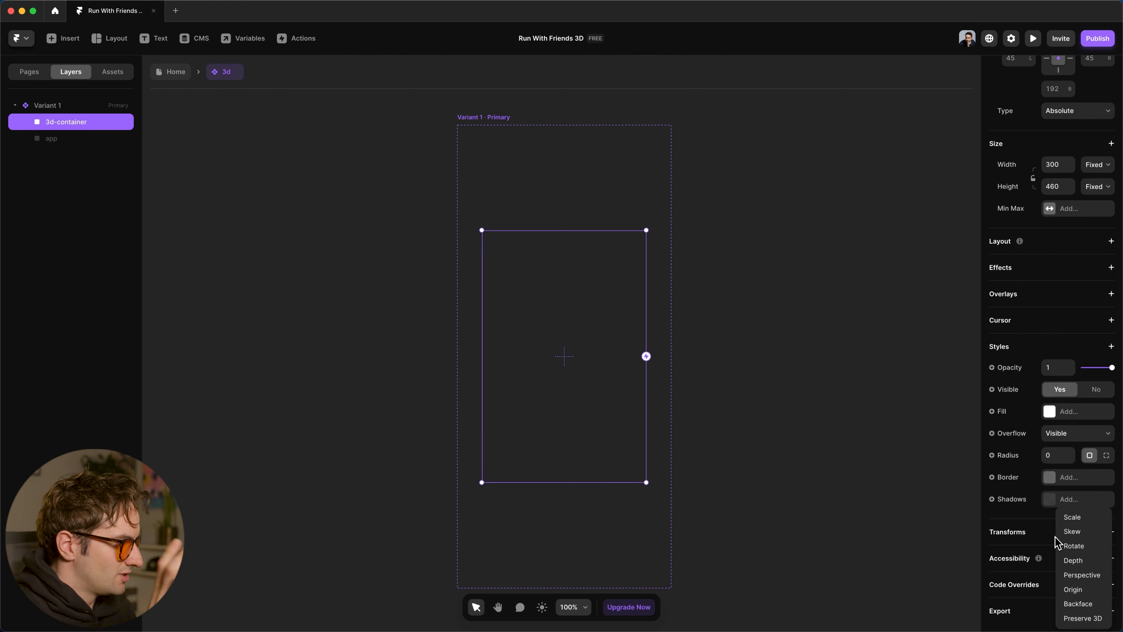
{"action": "left_click", "coordinate": [1070, 545]}
{"action": "left_click", "coordinate": [1052, 574]}
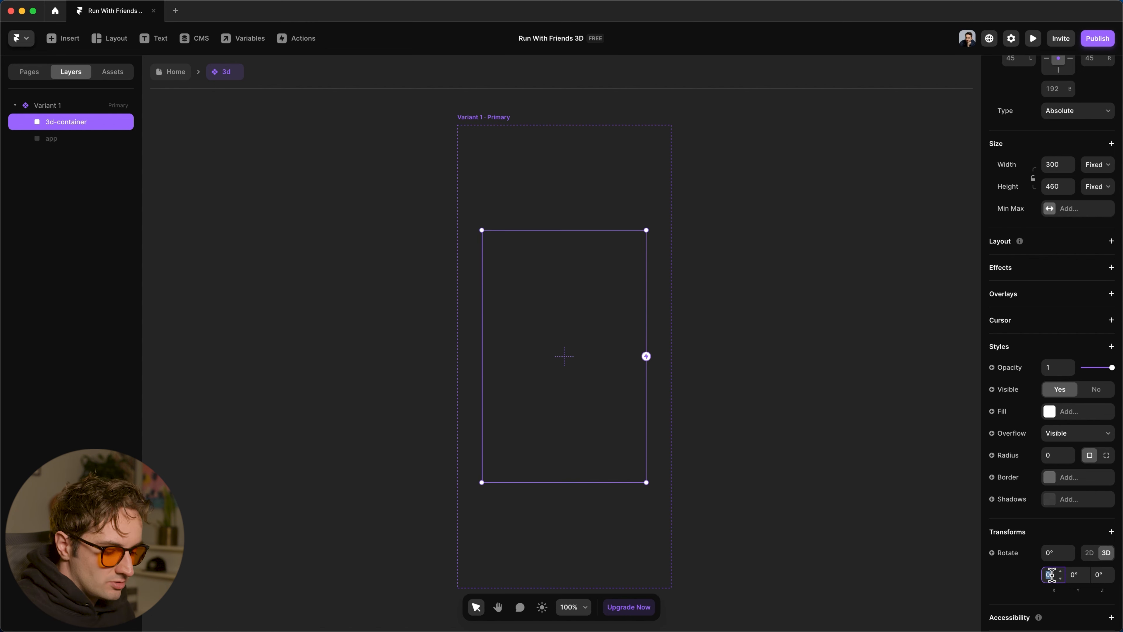
{"action": "type", "text": "25"}
{"action": "key", "text": "Tab"}
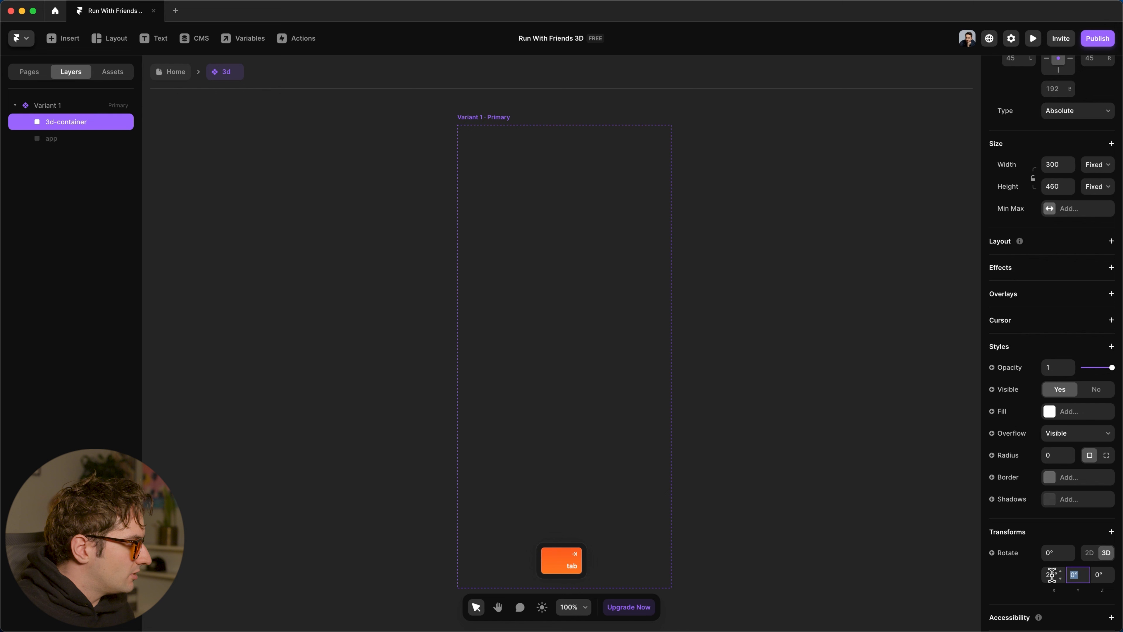
{"action": "type", "text": "-45"}
{"action": "key", "text": "Tab"}
{"action": "type", "text": "8"}
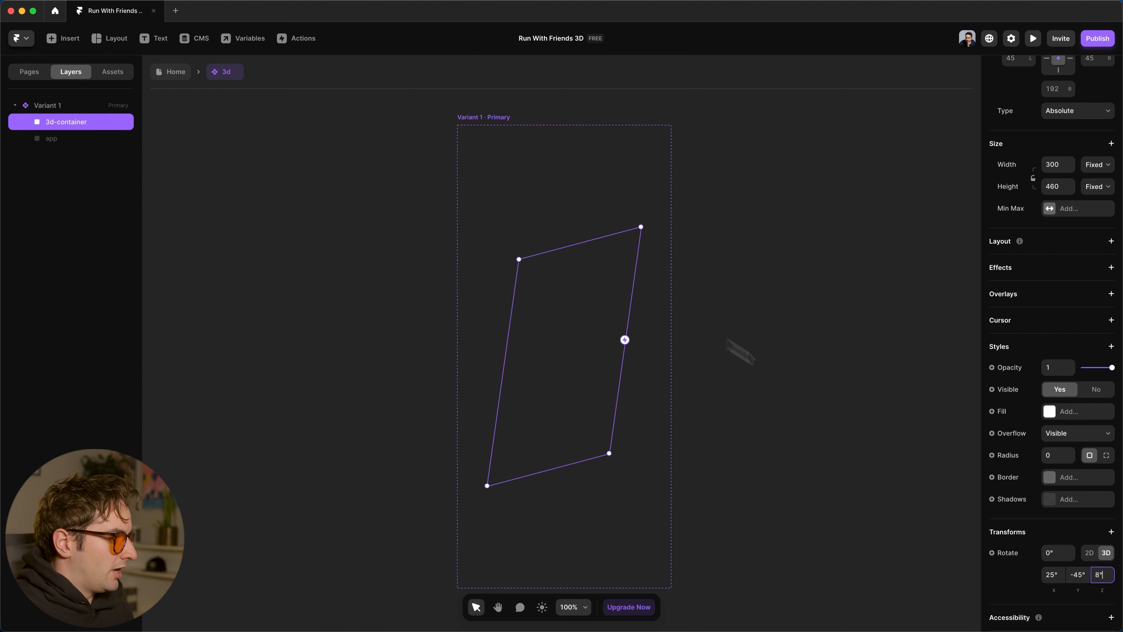
Add a Perspective transform of 1000 to 3d-container.
{"action": "left_click", "coordinate": [1082, 536]}
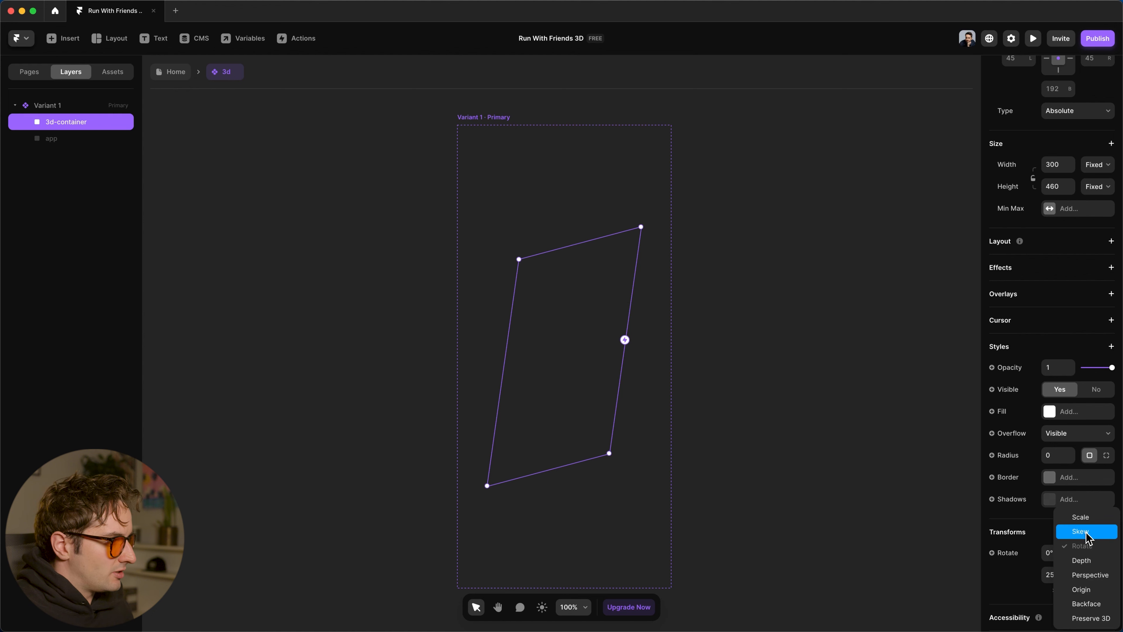
{"action": "left_click", "coordinate": [1088, 574]}
{"action": "left_click", "coordinate": [1058, 606]}
{"action": "type", "text": "1000"}
{"action": "key", "text": "Return"}
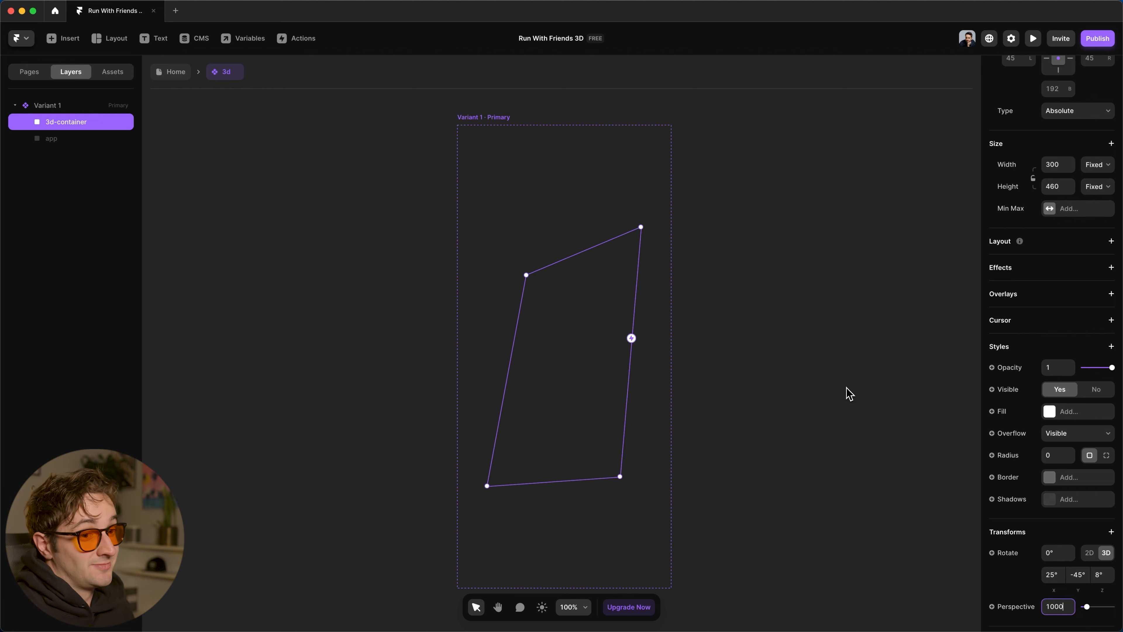
{"action": "key", "text": "Return"}
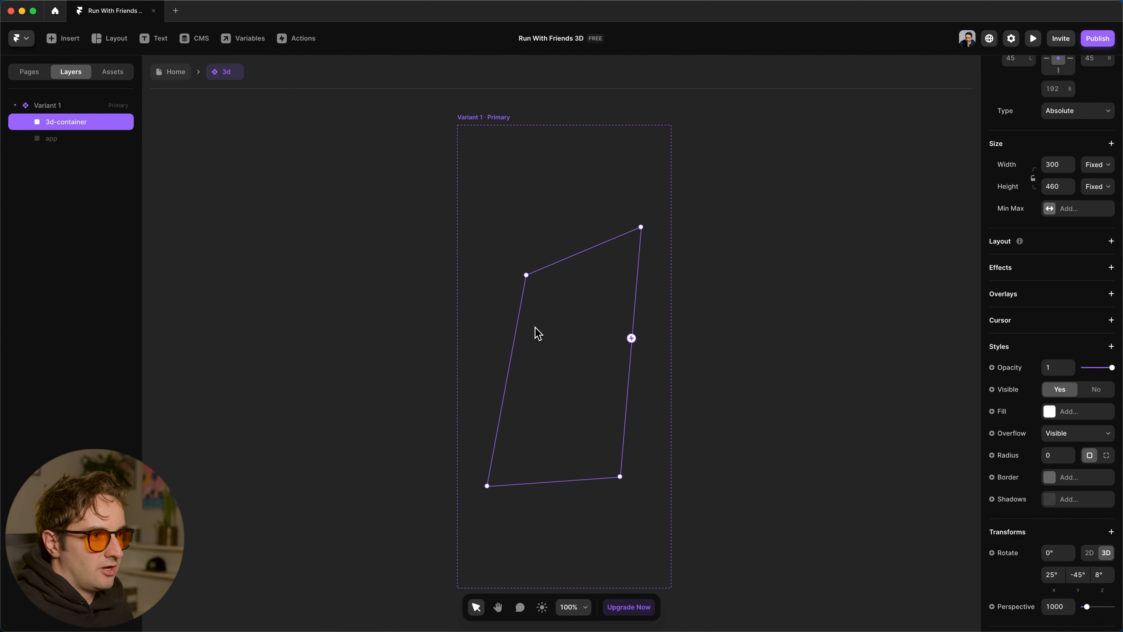
Draw a frame of about 182 by 218 inside 3d-container and switch its width and height to relative sizing.
{"action": "key", "text": "f"}
{"action": "left_click_drag", "start_coordinate": [540, 304], "coordinate": [600, 389]}
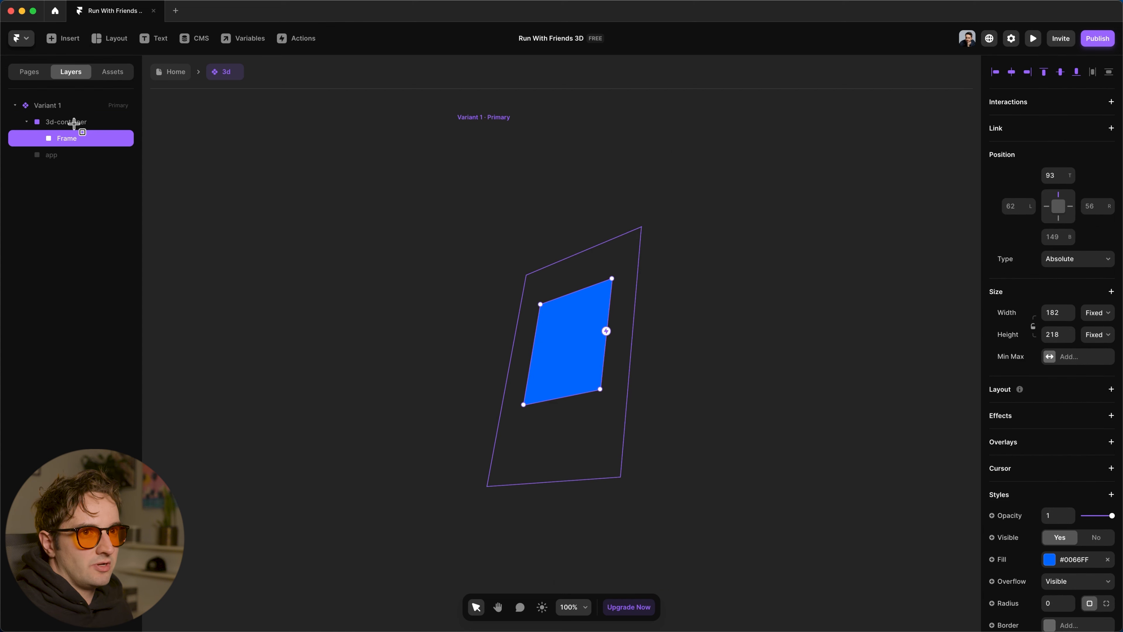
{"action": "left_click", "coordinate": [1096, 313]}
{"action": "left_click", "coordinate": [1088, 325]}
{"action": "left_click", "coordinate": [1096, 335]}
{"action": "left_click", "coordinate": [1090, 347]}
Set the inner frame's width and height to 100% and centre it both ways within 3d-container.
{"action": "left_click", "coordinate": [1057, 313]}
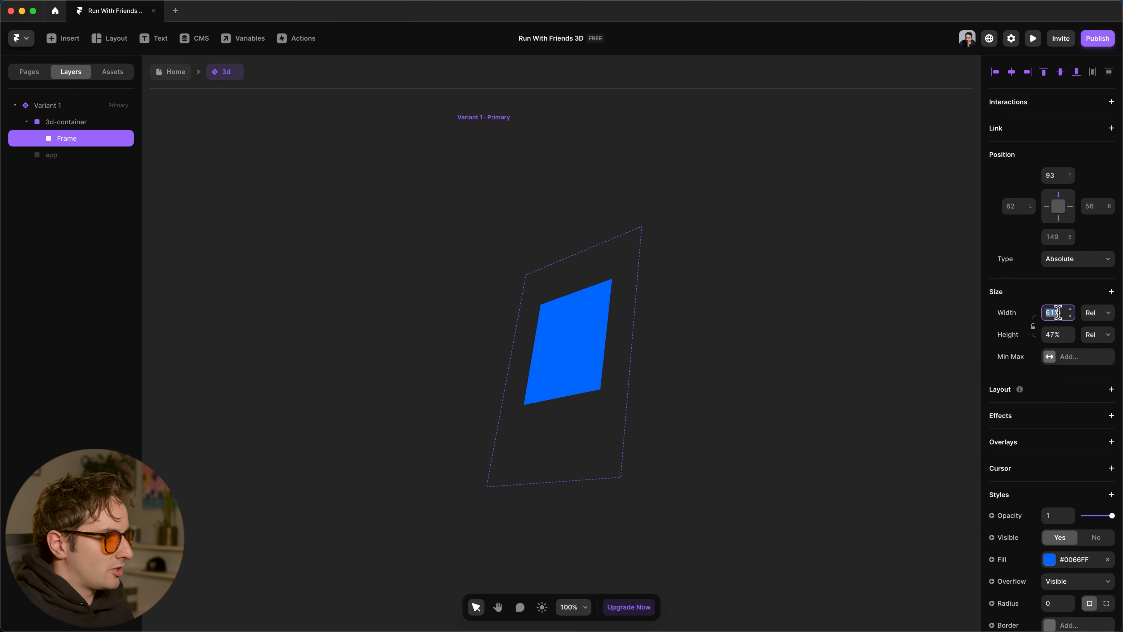
{"action": "type", "text": "100"}
{"action": "key", "text": "Return"}
{"action": "key", "text": "Tab"}
{"action": "type", "text": "100"}
{"action": "key", "text": "Return"}
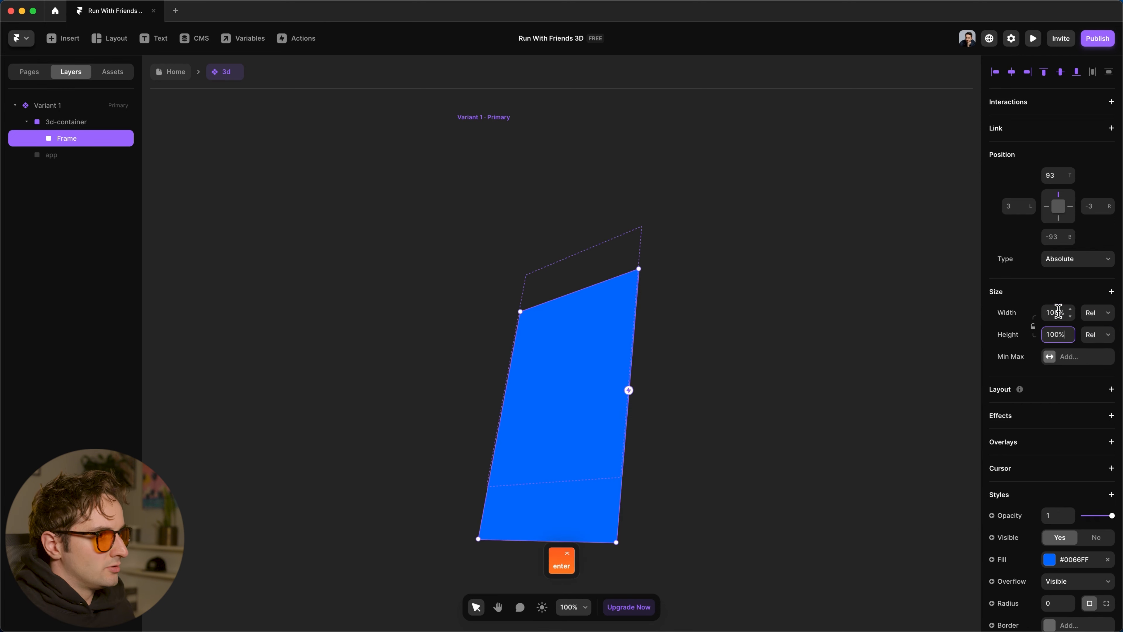
{"action": "left_click", "coordinate": [1012, 73]}
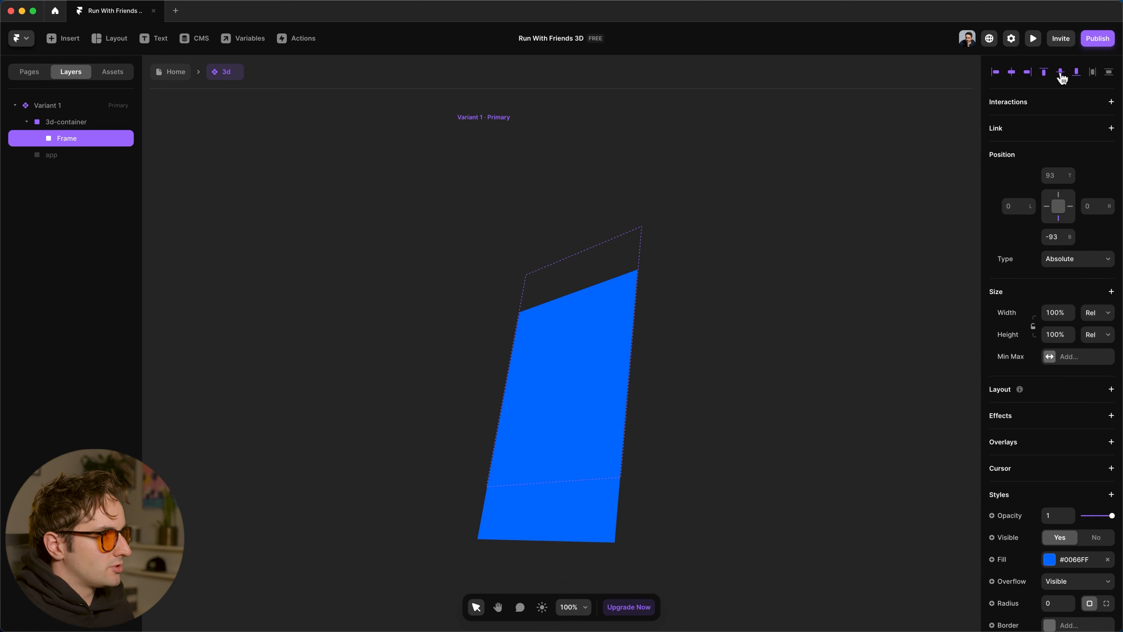
{"action": "left_click", "coordinate": [1060, 75]}
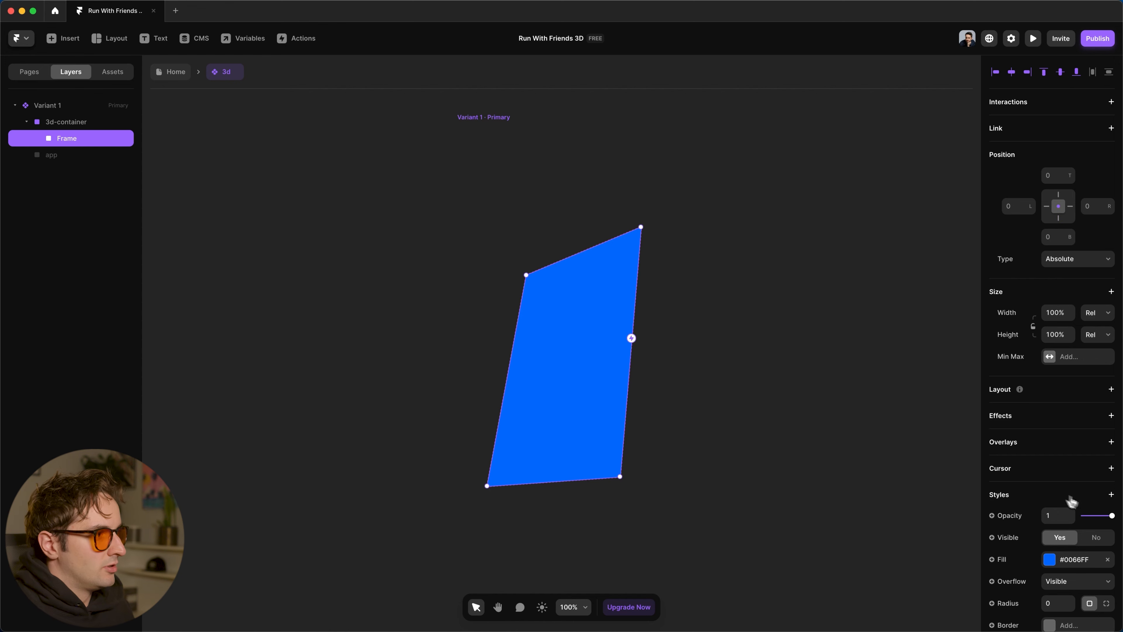
Rename the frame inside 3d-container as card-1.
{"action": "scroll", "coordinate": [1072, 385], "scroll_direction": "down", "scroll_amount": 3}
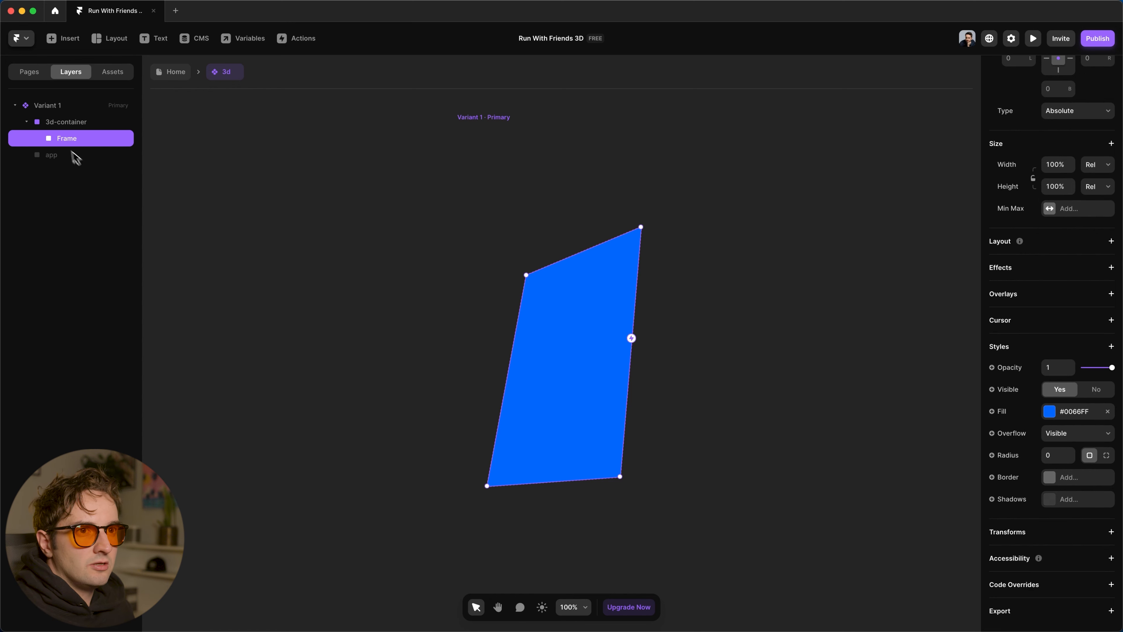
{"action": "double_click", "coordinate": [66, 138]}
{"action": "type", "text": "card-1"}
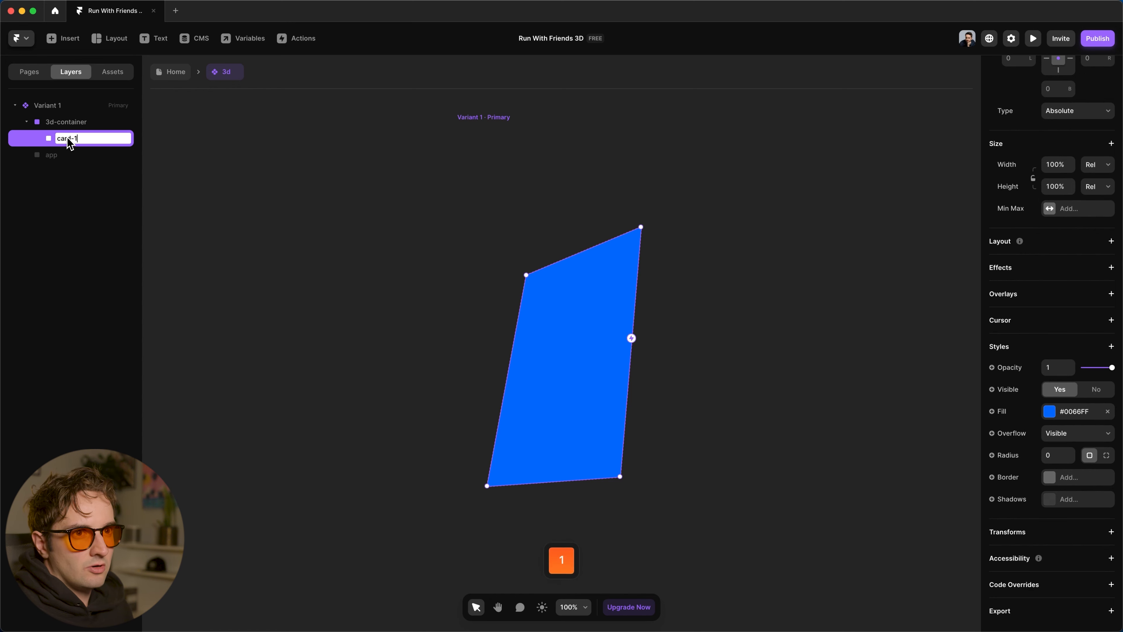
{"action": "key", "text": "Return"}
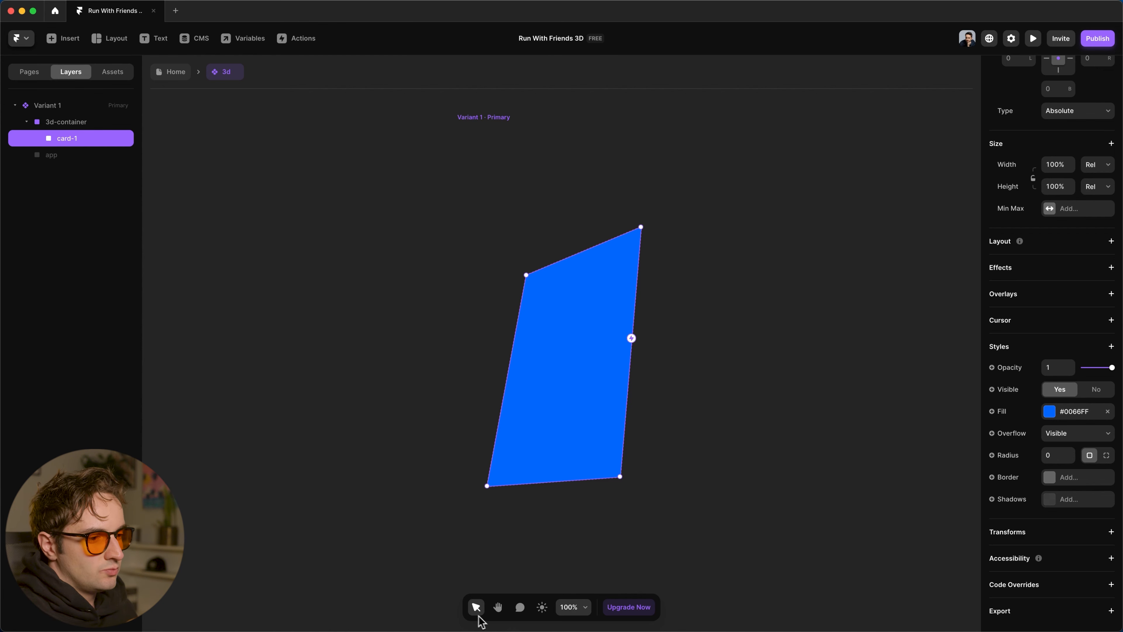
Copy card-1.jpg from the assets folder in Finder and paste it as the image fill of the card-1 frame in Framer.
{"action": "left_click", "coordinate": [455, 609]}
{"action": "left_click", "coordinate": [889, 221]}
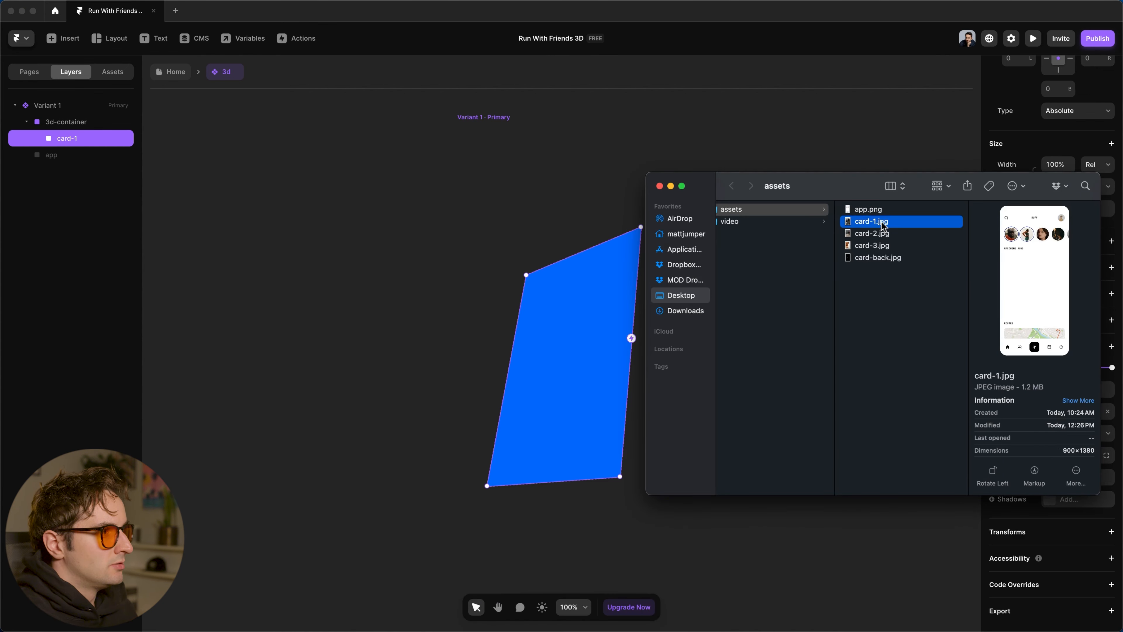
{"action": "key", "text": "super+c"}
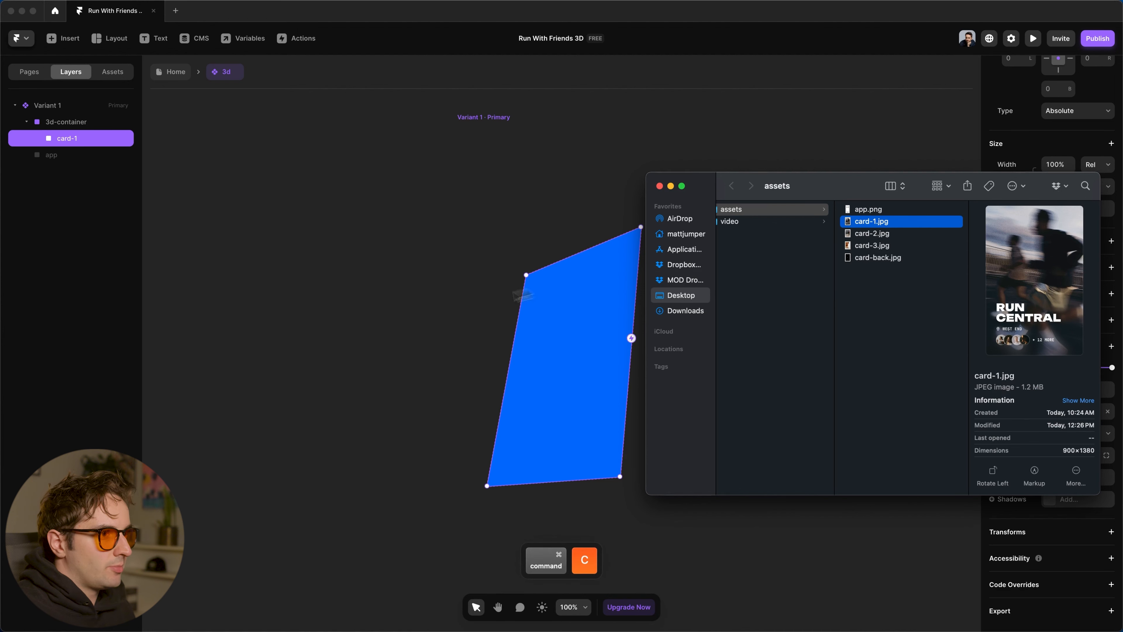
{"action": "left_click", "coordinate": [521, 295]}
{"action": "left_click", "coordinate": [1048, 420]}
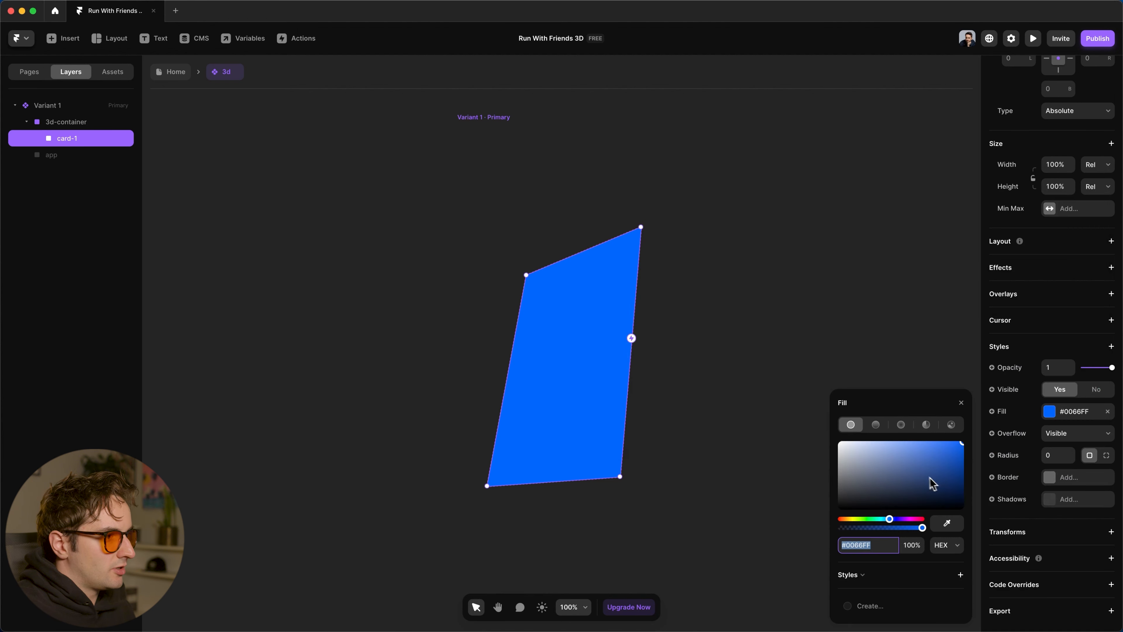
{"action": "left_click", "coordinate": [951, 424]}
{"action": "key", "text": "super+v"}
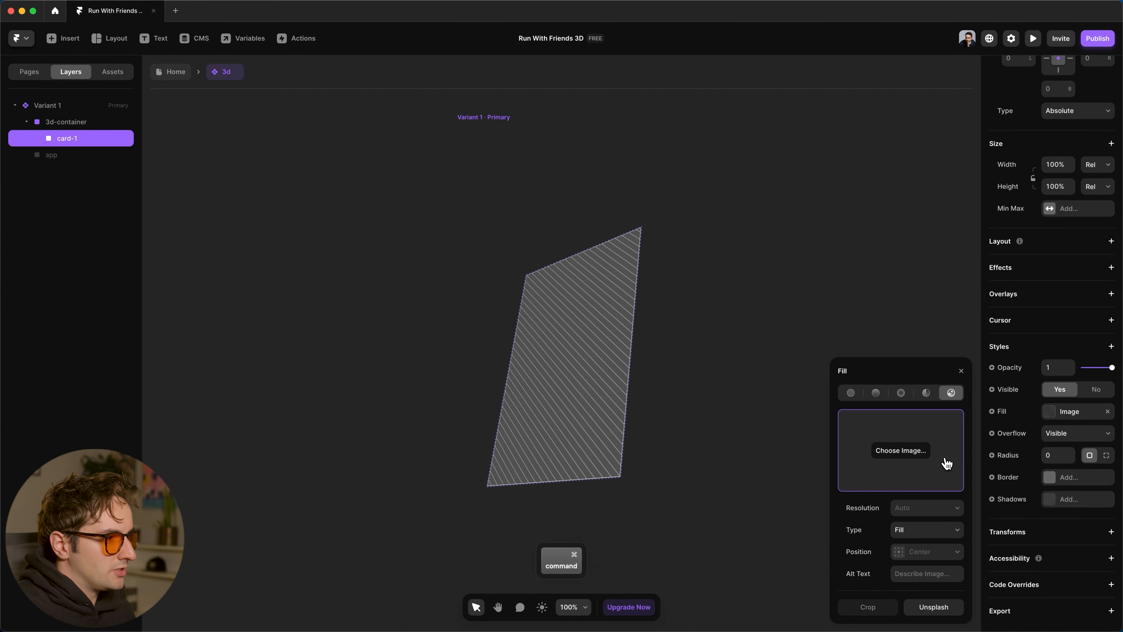
{"action": "left_click", "coordinate": [683, 260]}
Preview the Variant 1 component with the card image and return to the canvas.
{"action": "left_click", "coordinate": [496, 117]}
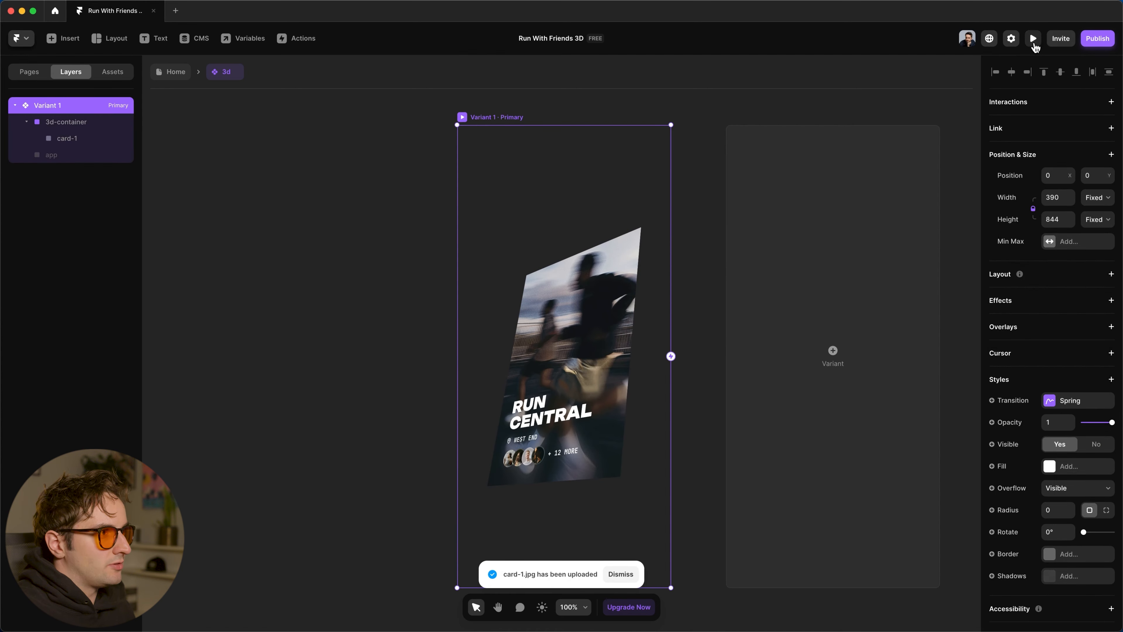
{"action": "left_click", "coordinate": [1033, 40]}
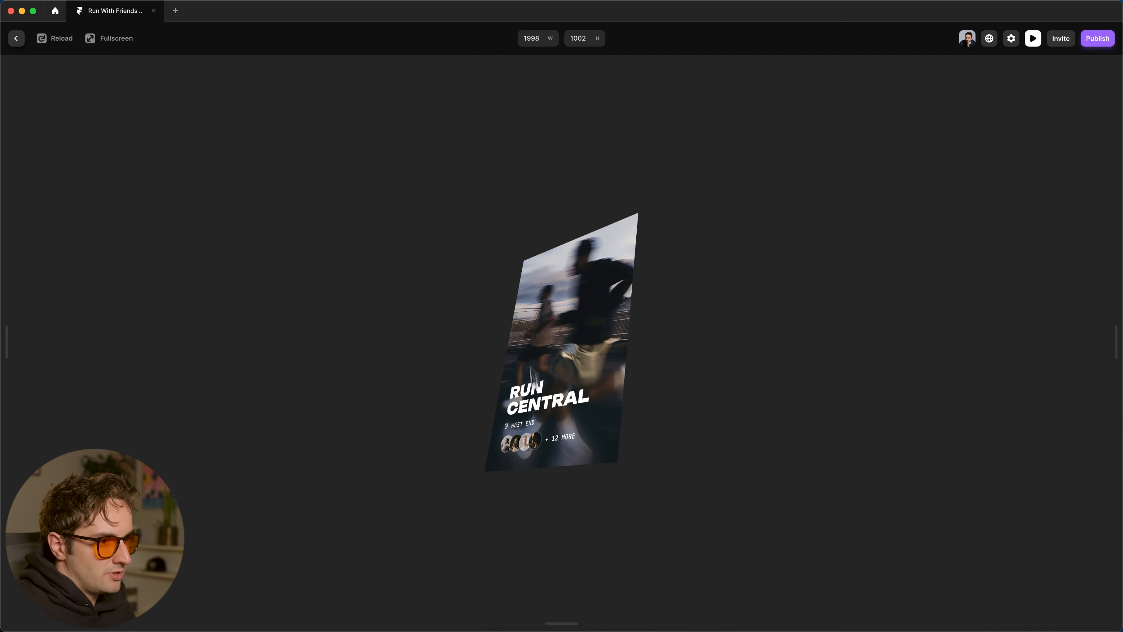
{"action": "key", "text": "Escape"}
{"action": "left_click", "coordinate": [593, 357]}
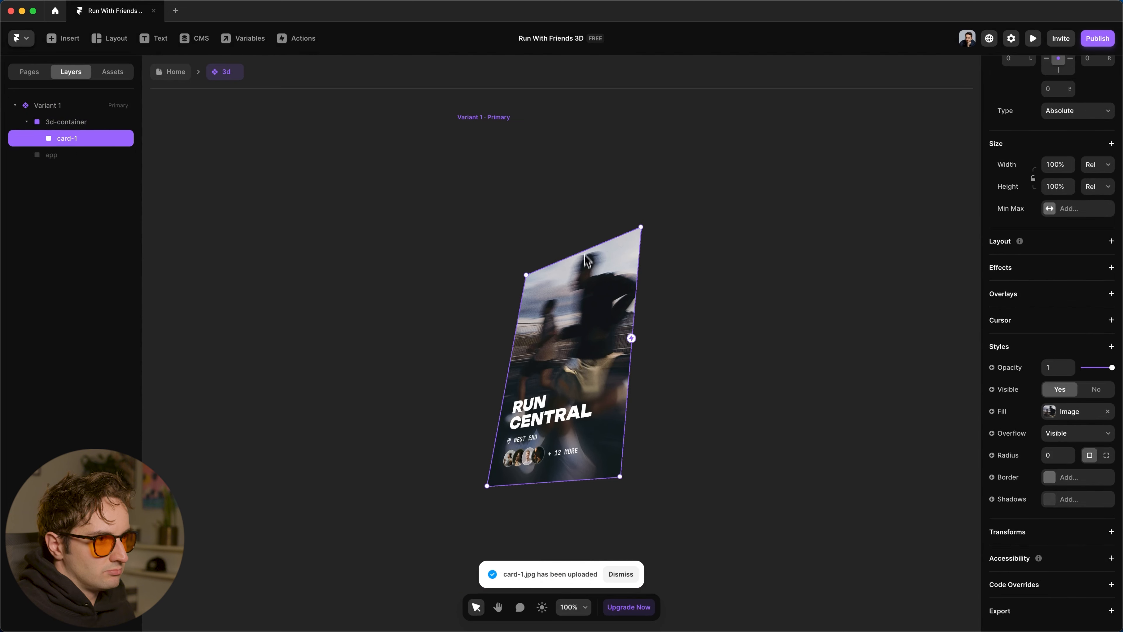
{"action": "left_click_drag", "start_coordinate": [632, 483], "coordinate": [639, 358]}
{"action": "left_click", "coordinate": [692, 365]}
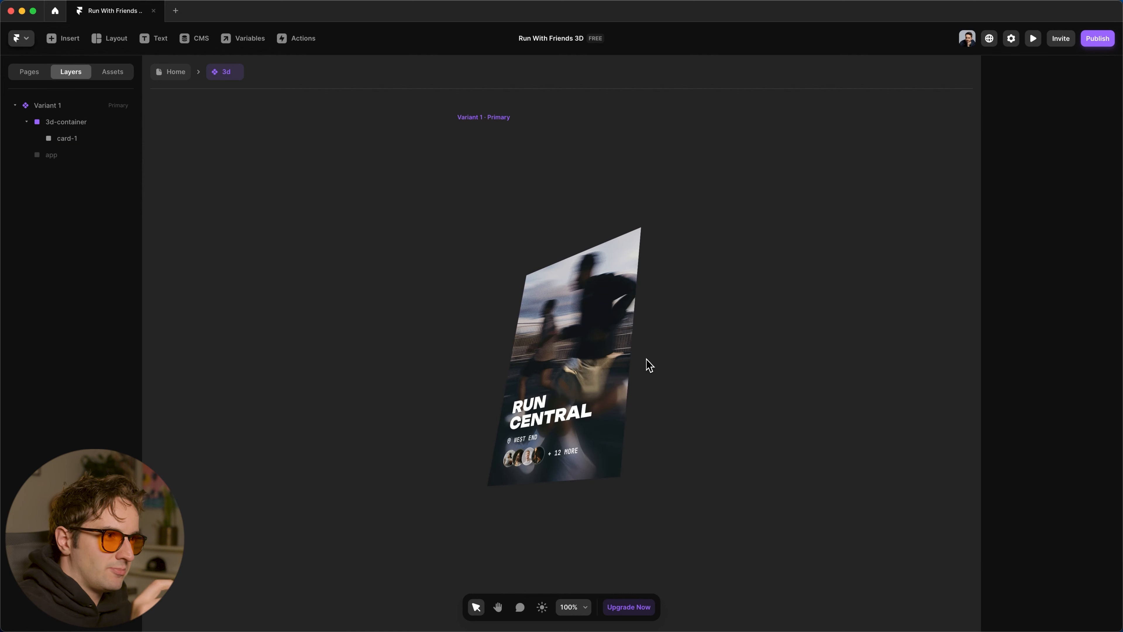
Duplicate card-1 and nest one copy inside the other.
{"action": "left_click", "coordinate": [594, 364]}
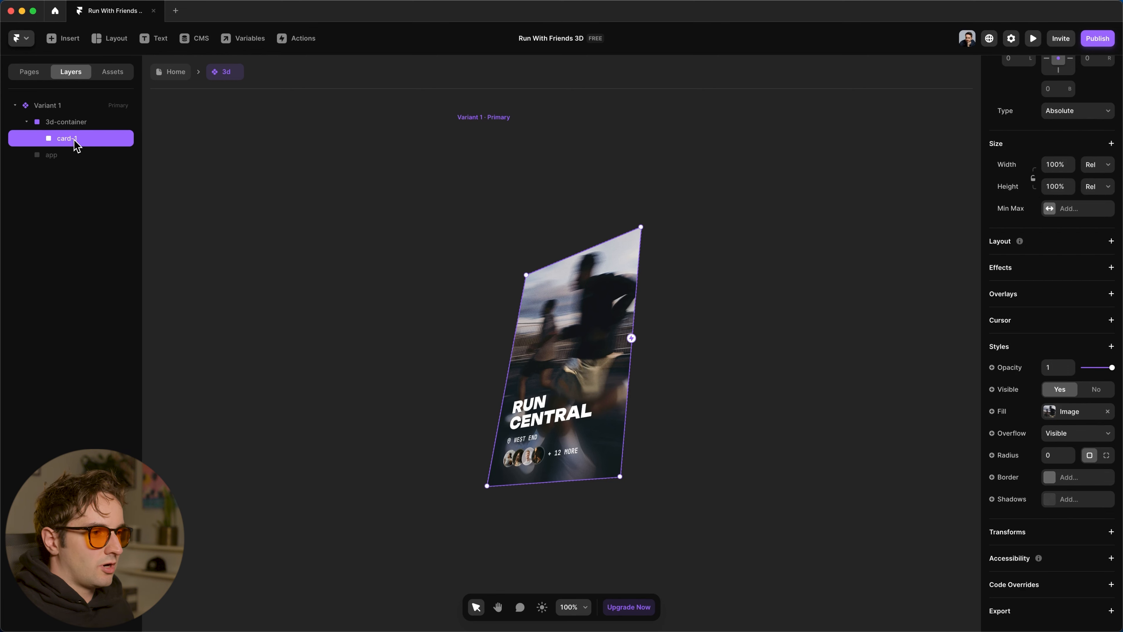
{"action": "key", "text": "super+d"}
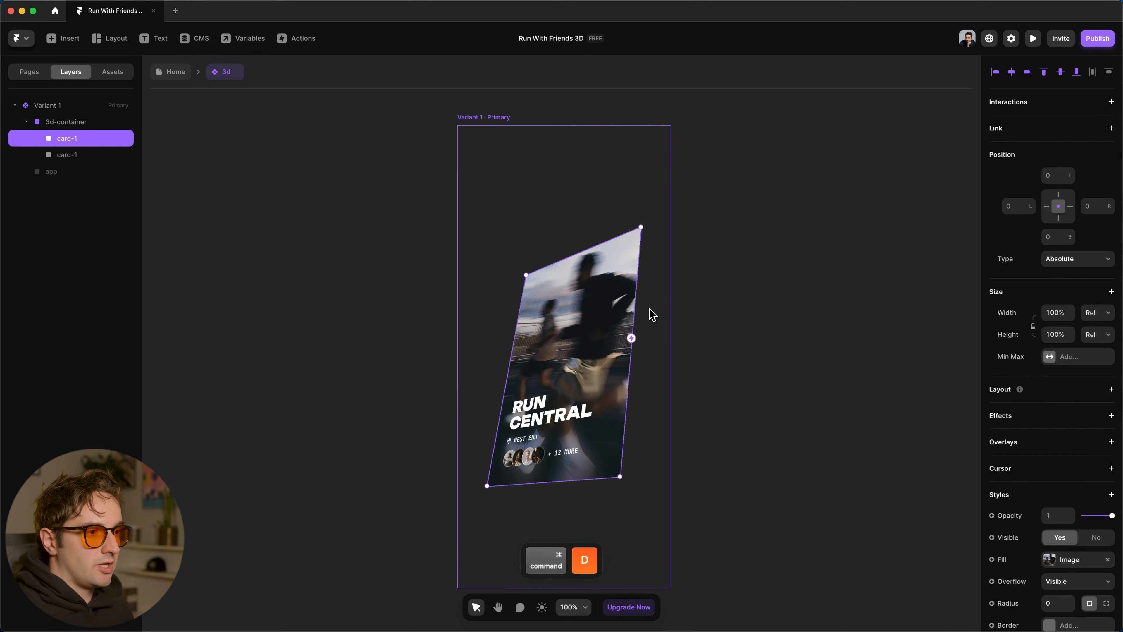
{"action": "left_click", "coordinate": [60, 156]}
{"action": "left_click_drag", "start_coordinate": [65, 145], "coordinate": [84, 136]}
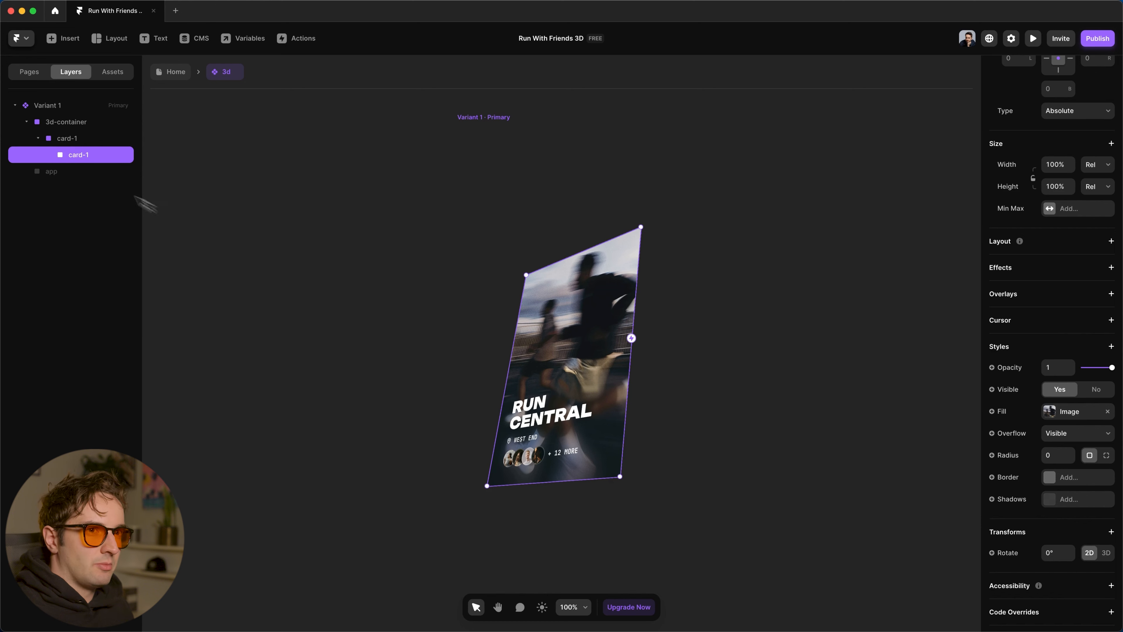
Remove the image fill from the outer card-1 frame and rename the nested card-1 as front.
{"action": "left_click", "coordinate": [62, 140]}
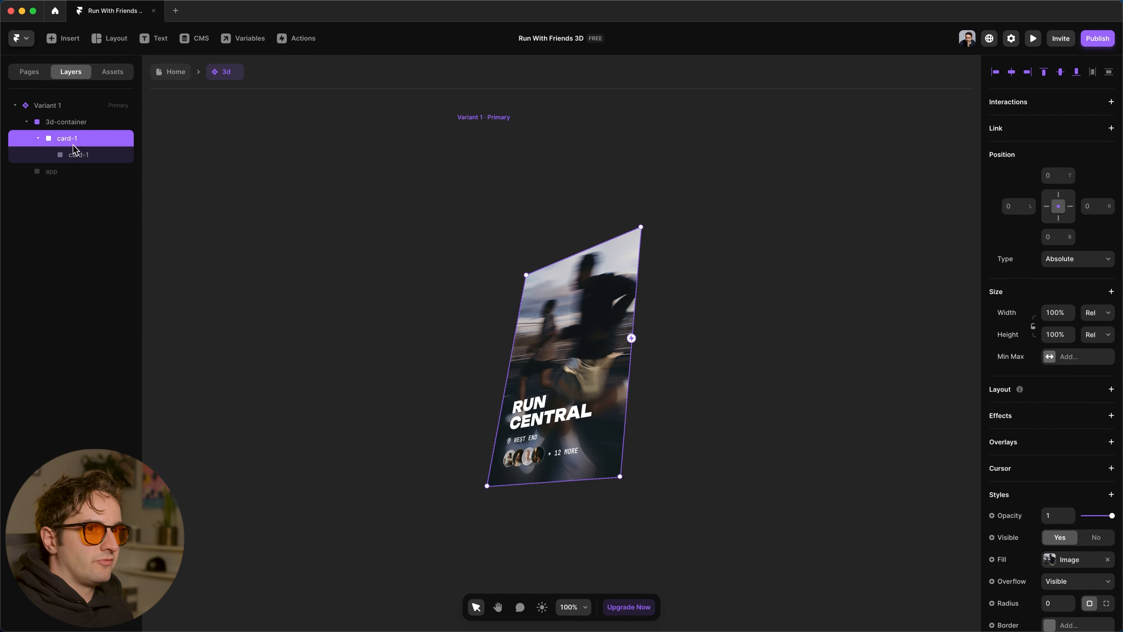
{"action": "left_click", "coordinate": [1107, 559]}
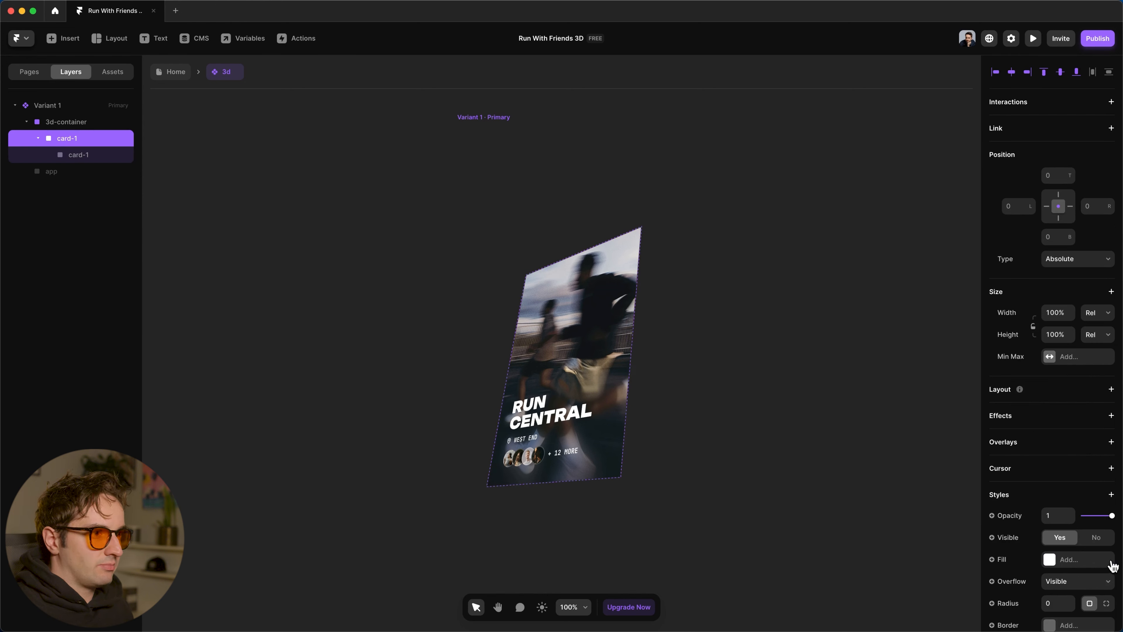
{"action": "left_click", "coordinate": [84, 156]}
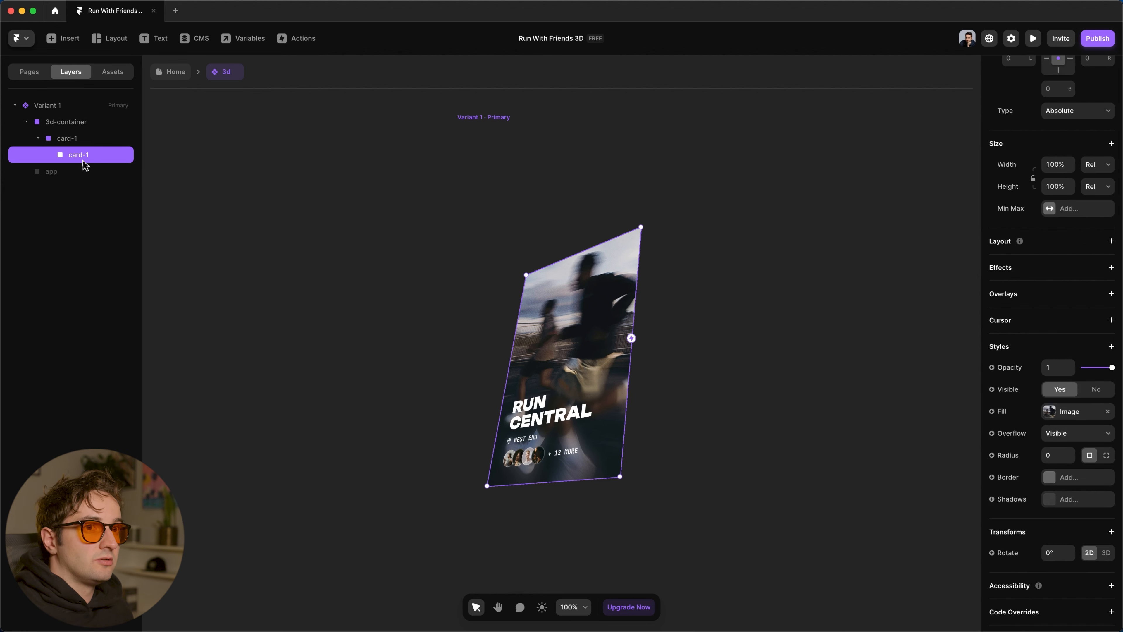
{"action": "double_click", "coordinate": [81, 160]}
{"action": "type", "text": "front"}
{"action": "key", "text": "Return"}
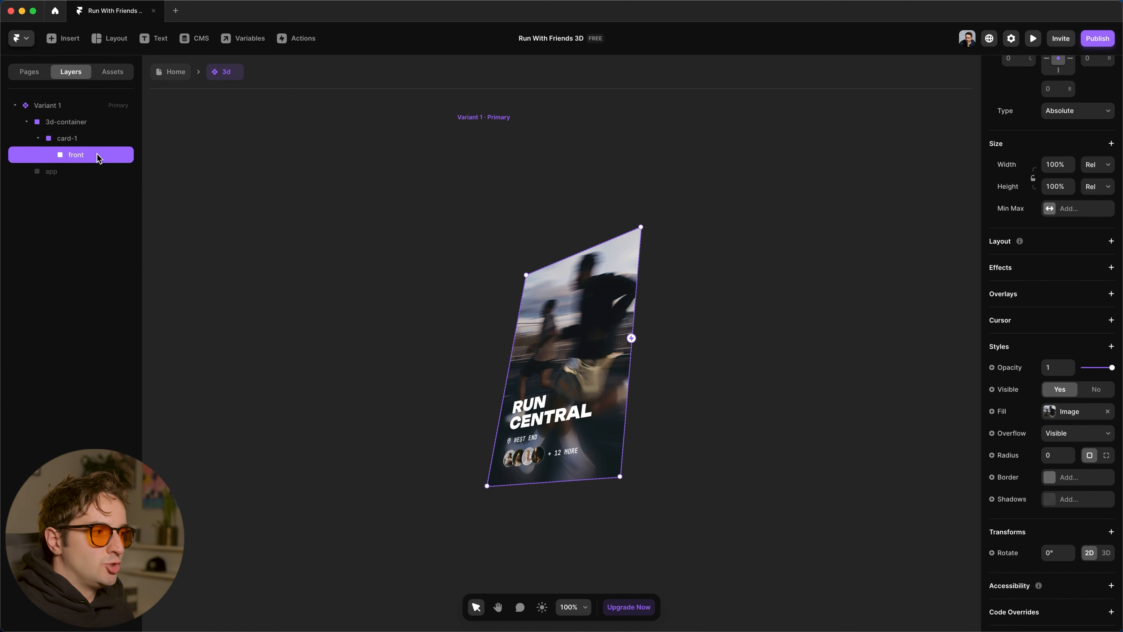
Duplicate the front frame inside card-1 and rename the lower copy as back.
{"action": "key", "text": "cmd+d"}
{"action": "left_click", "coordinate": [91, 176]}
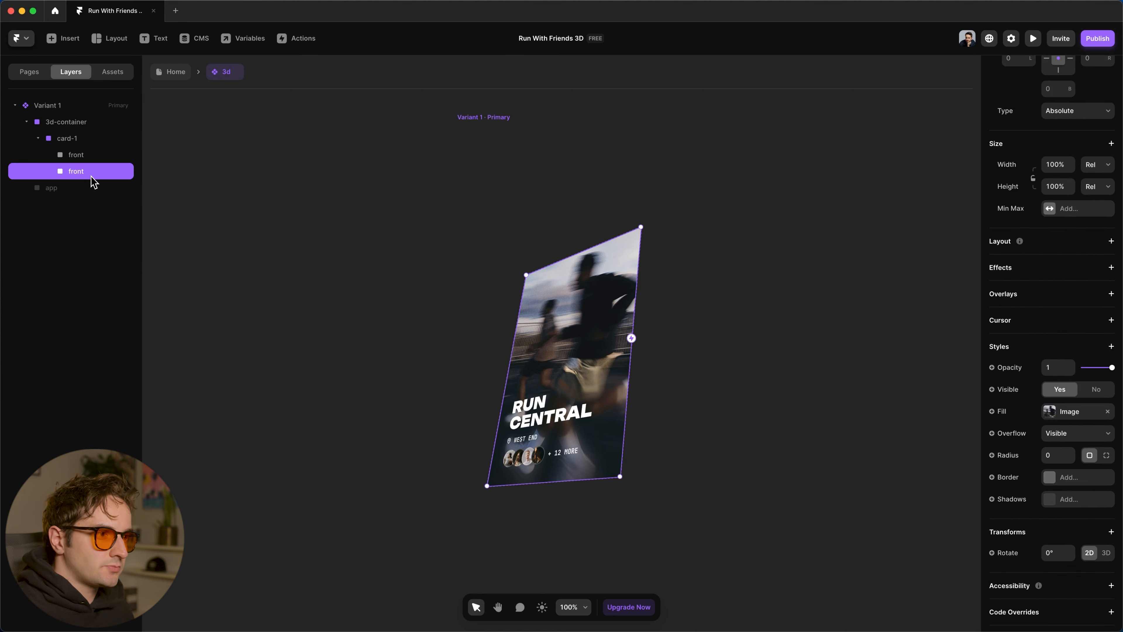
{"action": "double_click", "coordinate": [84, 176]}
{"action": "type", "text": "back"}
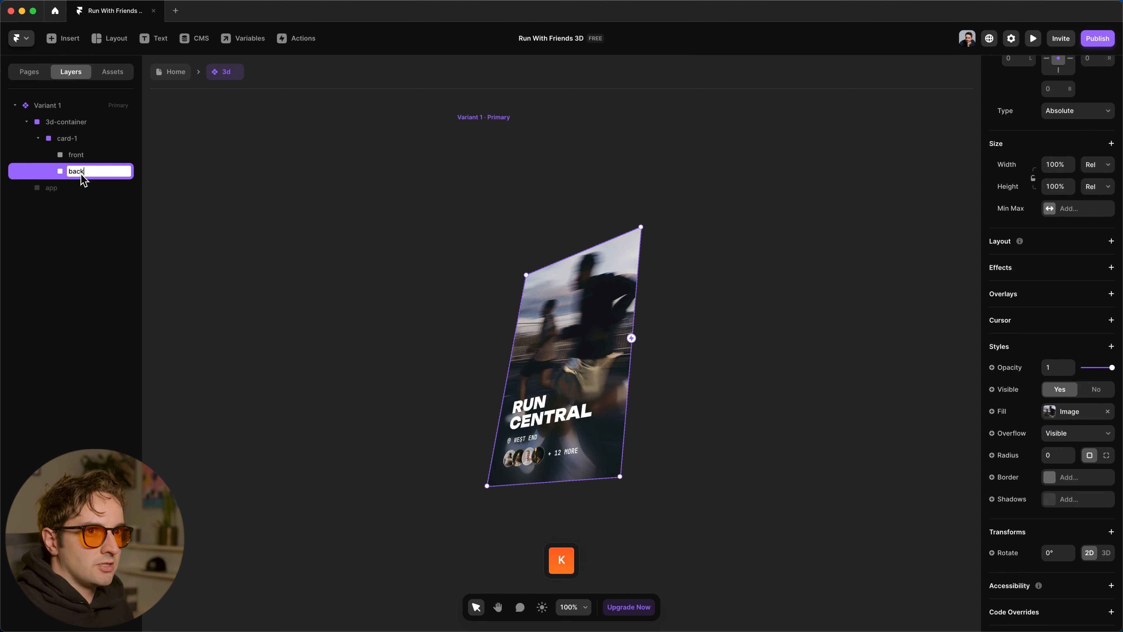
{"action": "key", "text": "Return"}
Add a Depth transform of -6 to the back frame.
{"action": "scroll", "coordinate": [1015, 306], "scroll_direction": "up", "scroll_amount": 3}
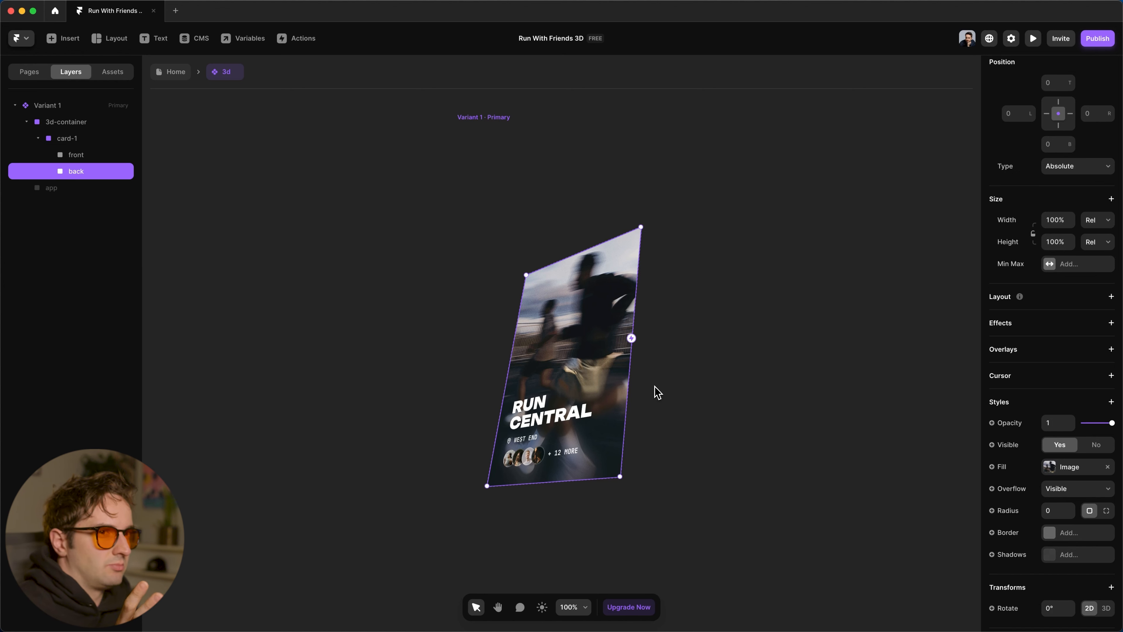
{"action": "scroll", "coordinate": [1064, 548], "scroll_direction": "down", "scroll_amount": 2}
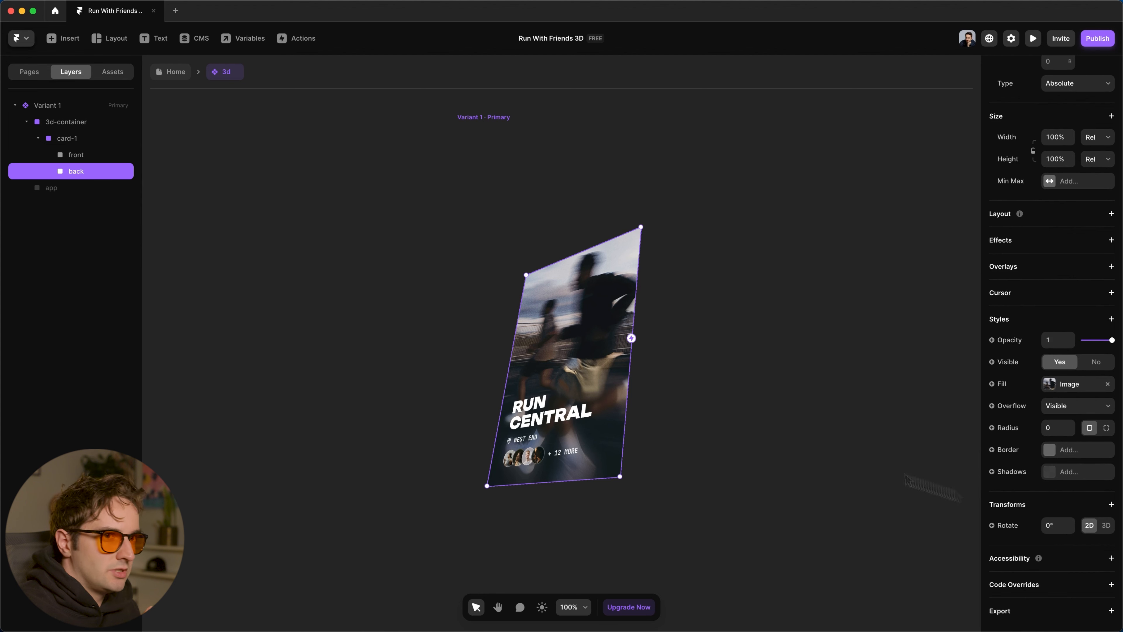
{"action": "left_click", "coordinate": [1111, 504]}
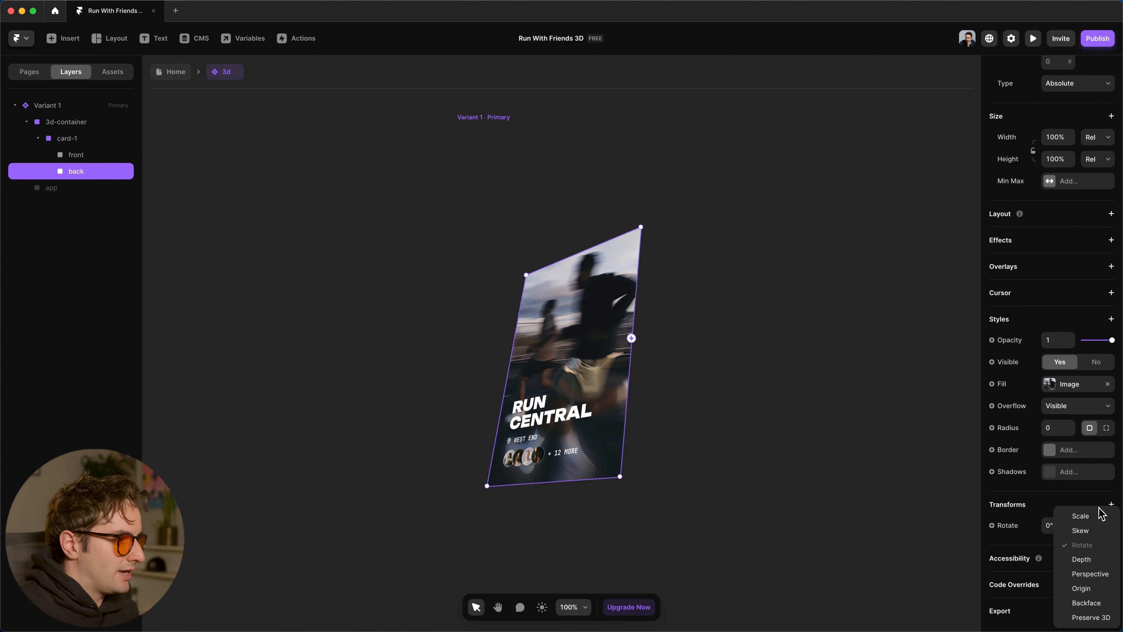
{"action": "left_click", "coordinate": [1089, 558]}
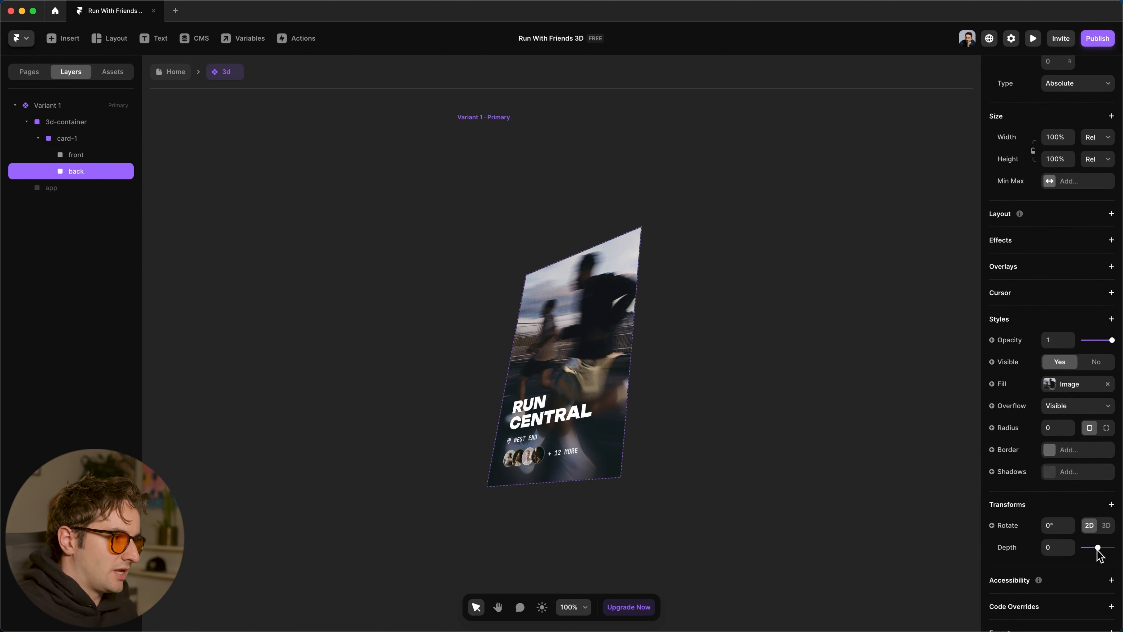
{"action": "left_click", "coordinate": [1064, 547]}
{"action": "type", "text": "-6"}
{"action": "key", "text": "Return"}
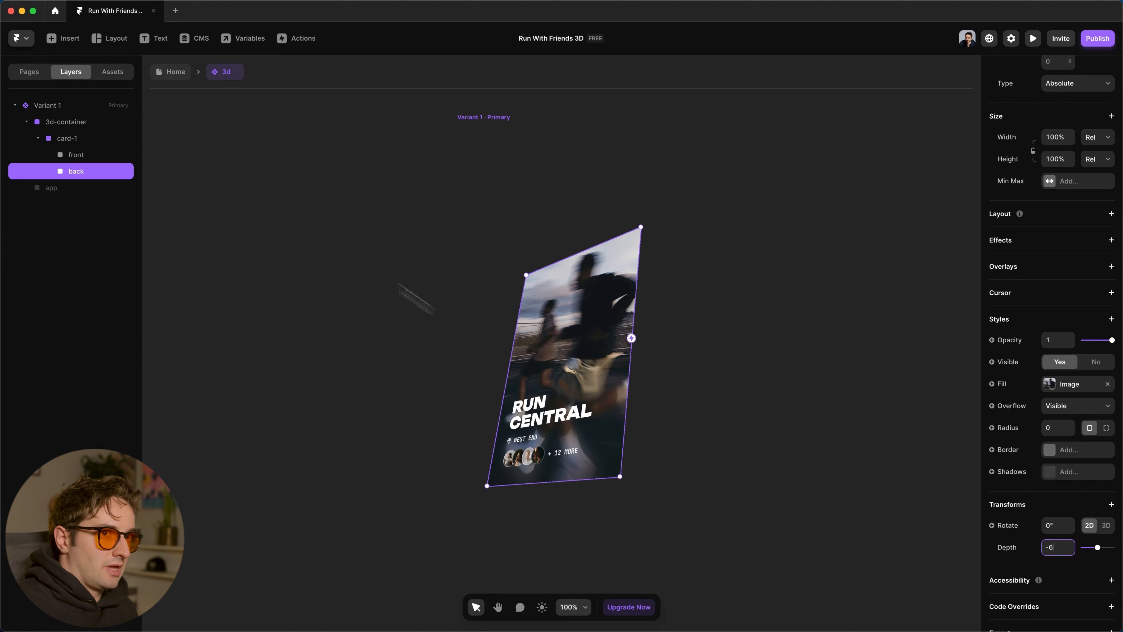
Add a Preserve 3D transform set to Yes on both card-1 and 3d-container.
{"action": "left_click", "coordinate": [88, 140]}
{"action": "scroll", "coordinate": [1061, 442], "scroll_direction": "down", "scroll_amount": 5}
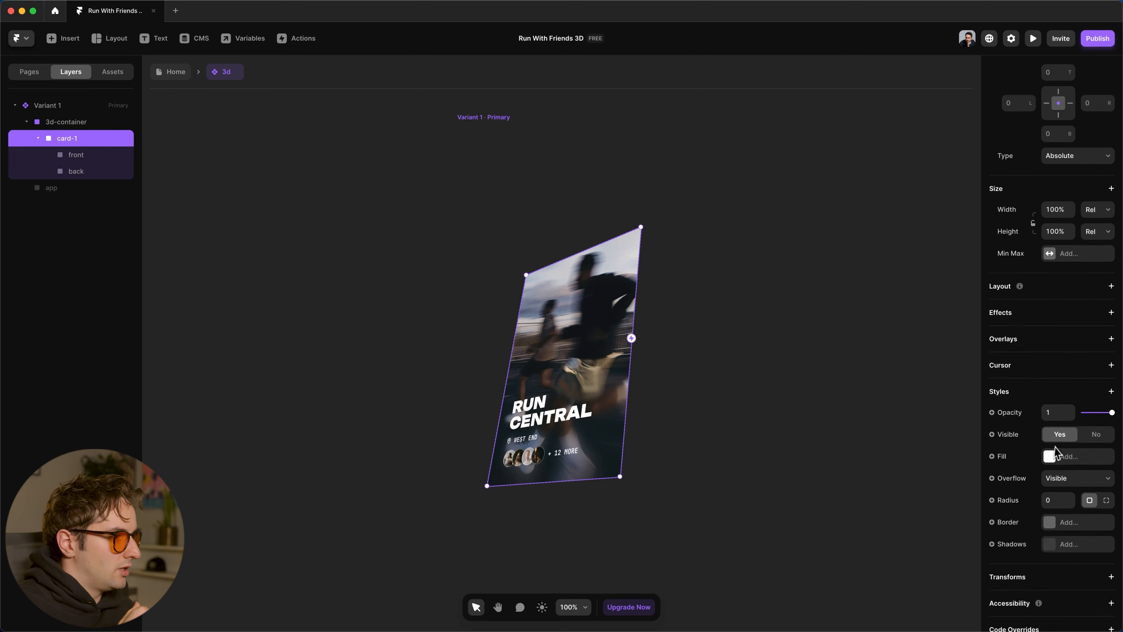
{"action": "left_click", "coordinate": [1081, 540]}
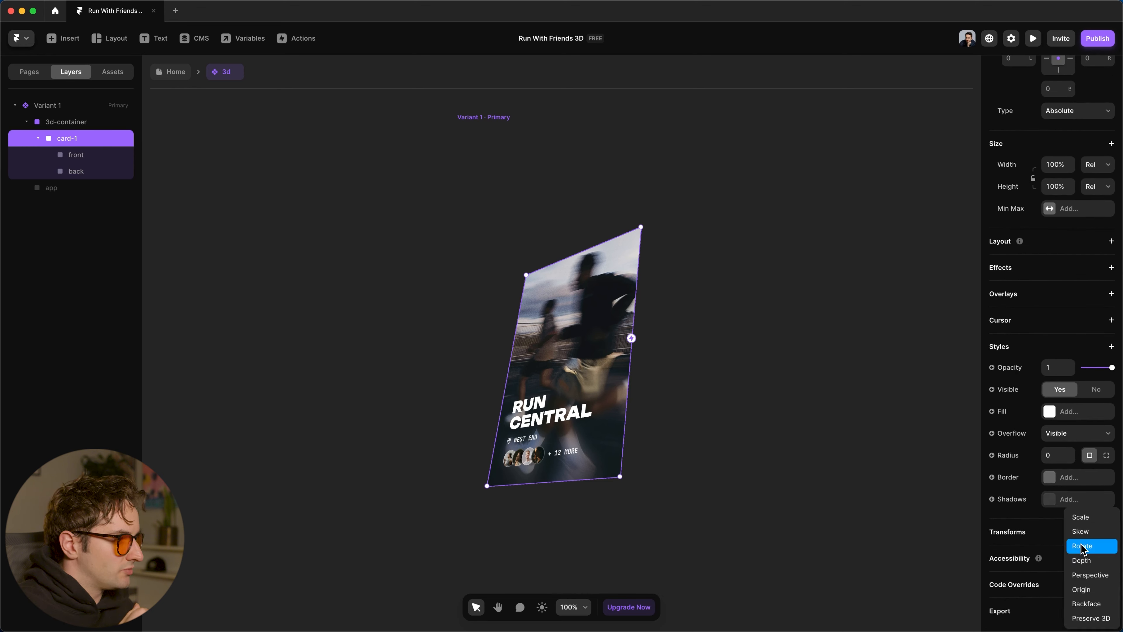
{"action": "left_click", "coordinate": [1096, 618]}
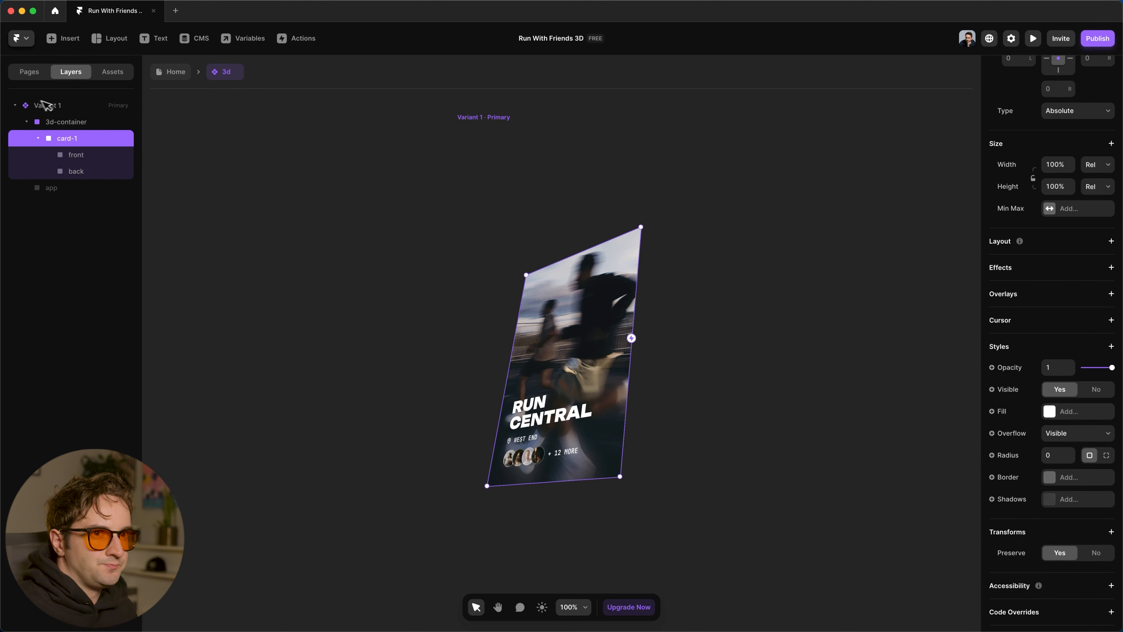
{"action": "left_click", "coordinate": [65, 125]}
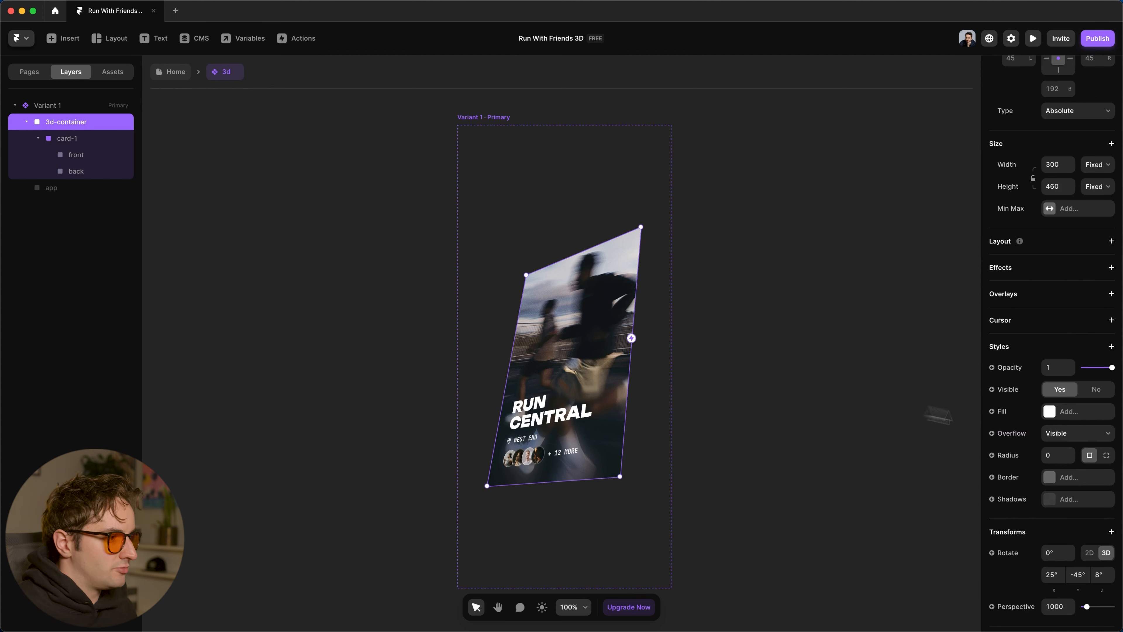
{"action": "scroll", "coordinate": [1079, 442], "scroll_direction": "down", "scroll_amount": 3}
{"action": "left_click", "coordinate": [1111, 450]}
{"action": "left_click", "coordinate": [1090, 572]}
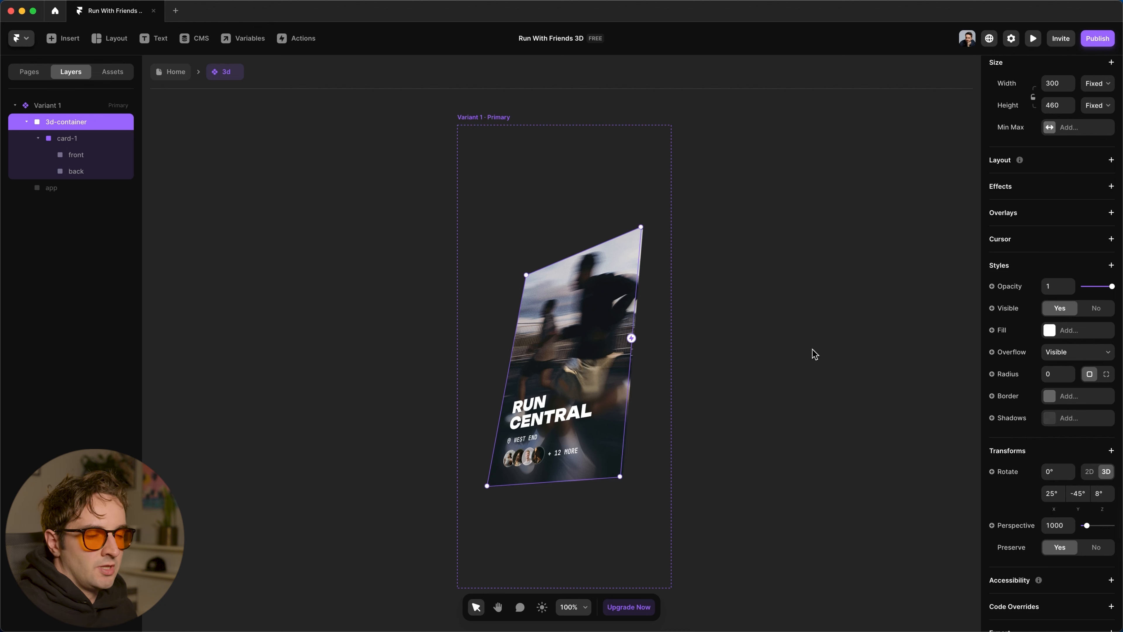
Add a Depth transform of 6 to the front frame, checking the gap between the card layers at 400% zoom.
{"action": "left_click", "coordinate": [795, 380]}
{"action": "key", "text": "super+equal"}
{"action": "key", "text": "super+equal"}
{"action": "left_click_drag", "start_coordinate": [887, 429], "coordinate": [664, 155]}
{"action": "left_click", "coordinate": [611, 224]}
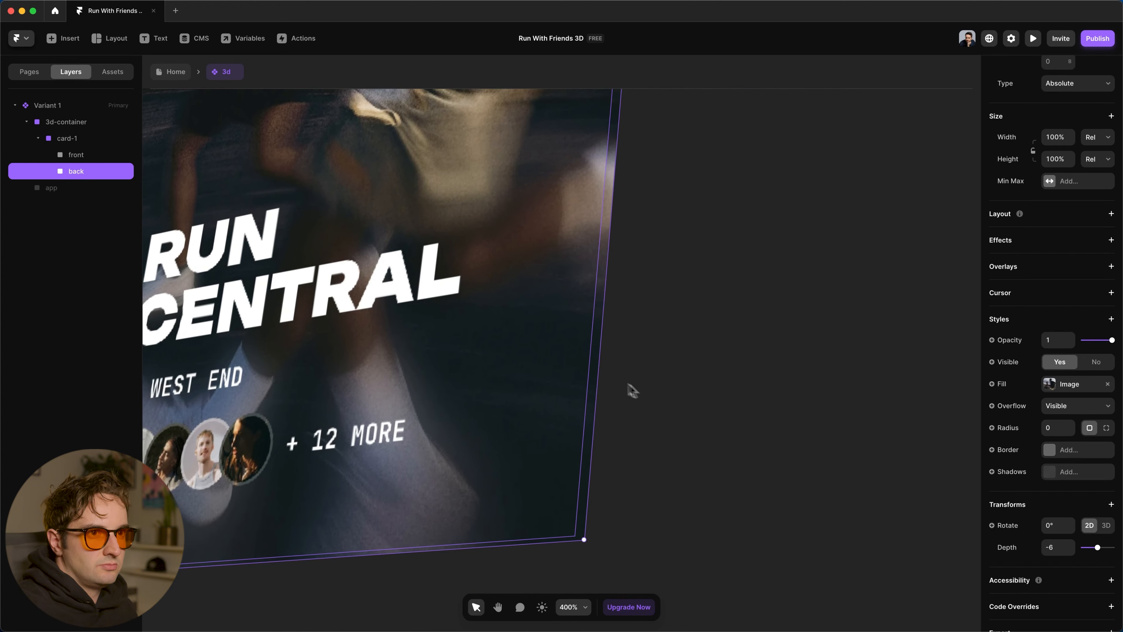
{"action": "left_click", "coordinate": [78, 155]}
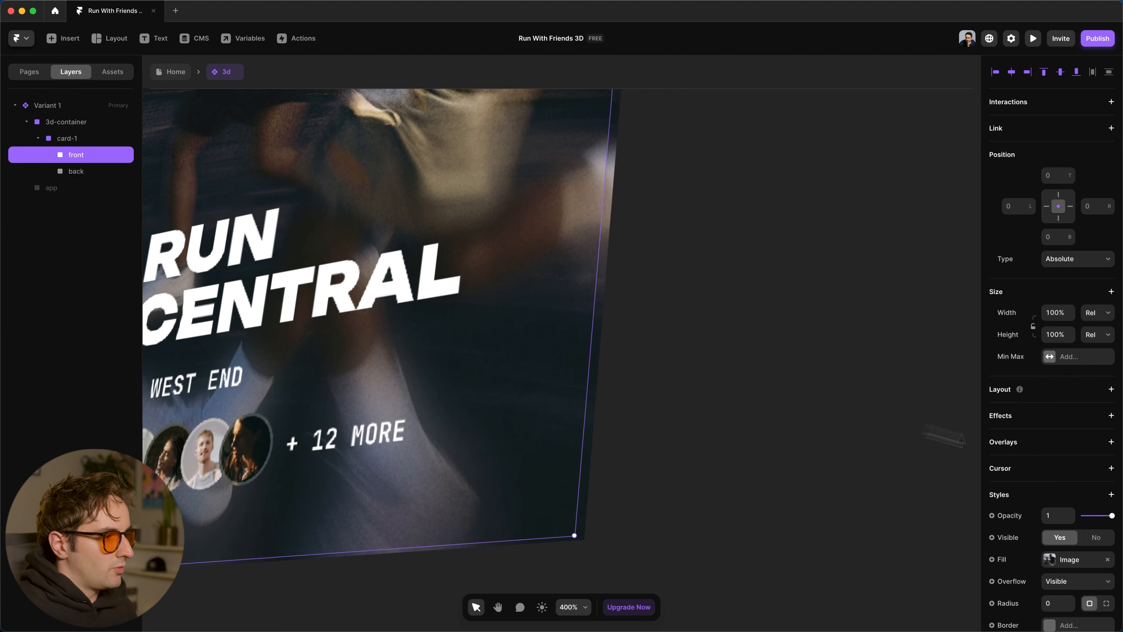
{"action": "scroll", "coordinate": [1064, 498], "scroll_direction": "down", "scroll_amount": 4}
{"action": "left_click", "coordinate": [1068, 514]}
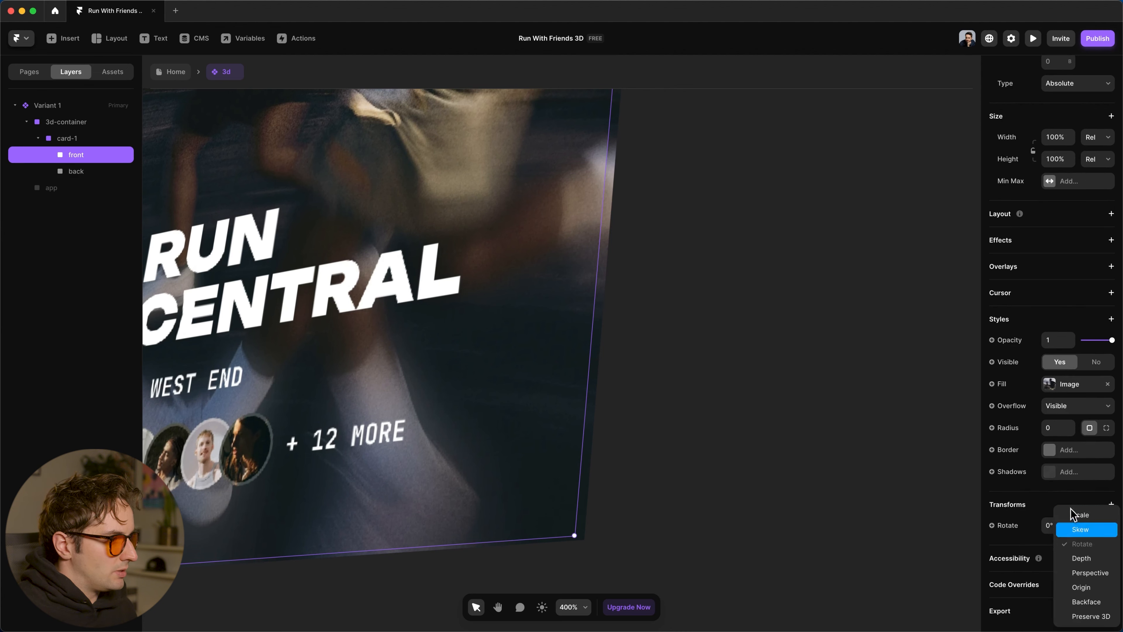
{"action": "left_click", "coordinate": [1072, 554]}
{"action": "left_click", "coordinate": [1063, 548]}
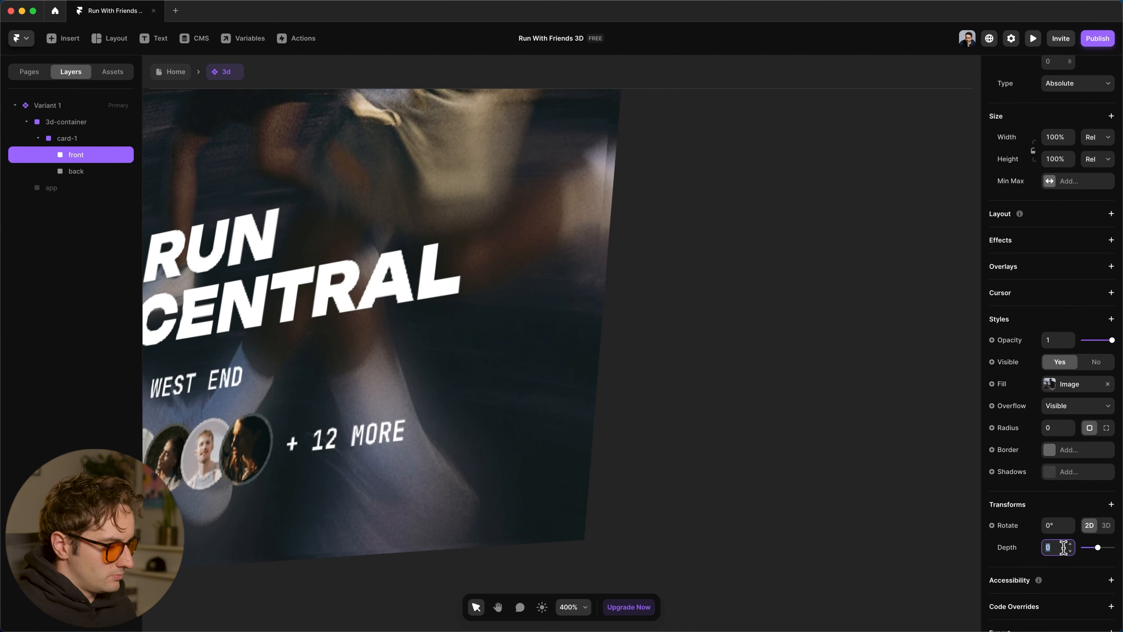
{"action": "type", "text": "6"}
{"action": "key", "text": "Return"}
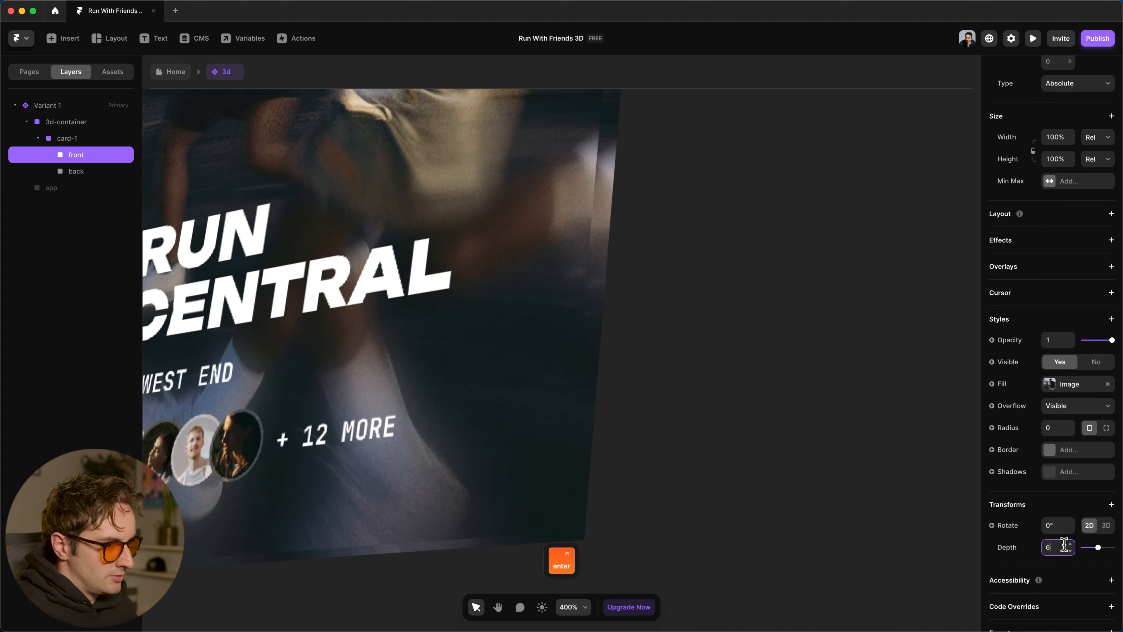
Vary the 3d-container's 3D rotation to examine the card's front and back layers from different angles.
{"action": "left_click", "coordinate": [724, 321]}
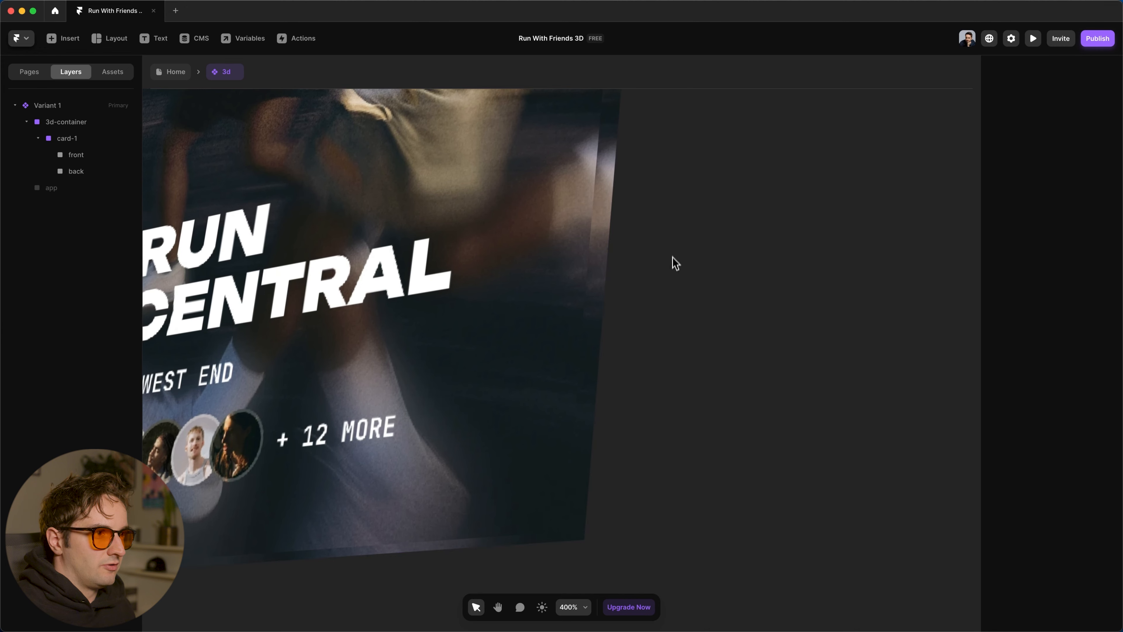
{"action": "scroll", "coordinate": [708, 349], "scroll_direction": "up", "scroll_amount": 3}
{"action": "scroll", "coordinate": [708, 352], "scroll_direction": "down", "scroll_amount": 6}
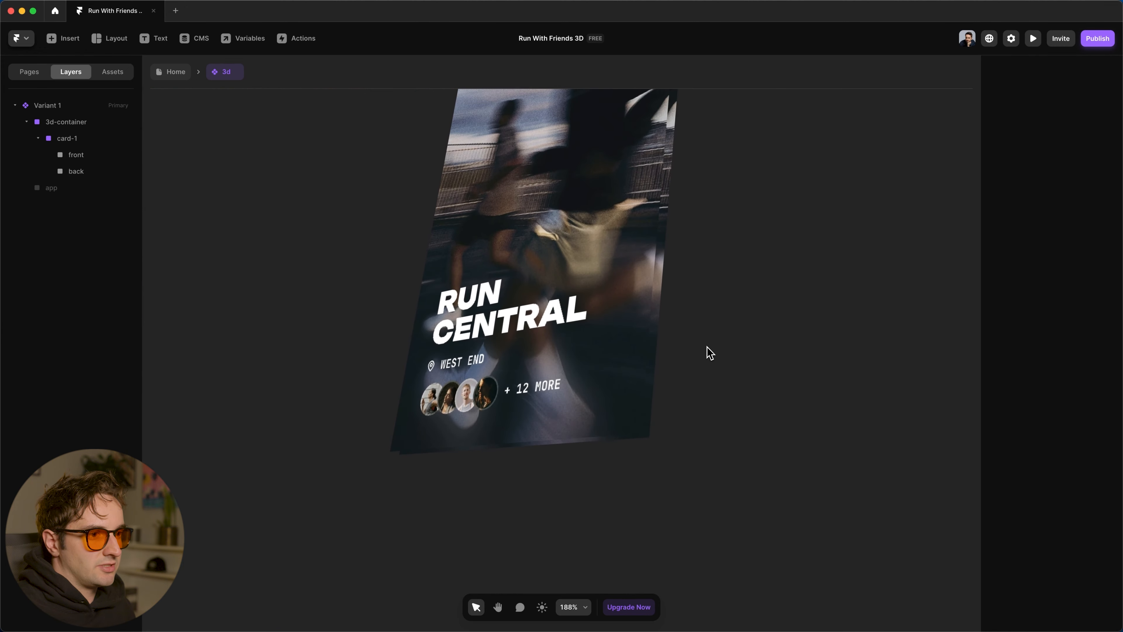
{"action": "scroll", "coordinate": [764, 442], "scroll_direction": "down", "scroll_amount": 2}
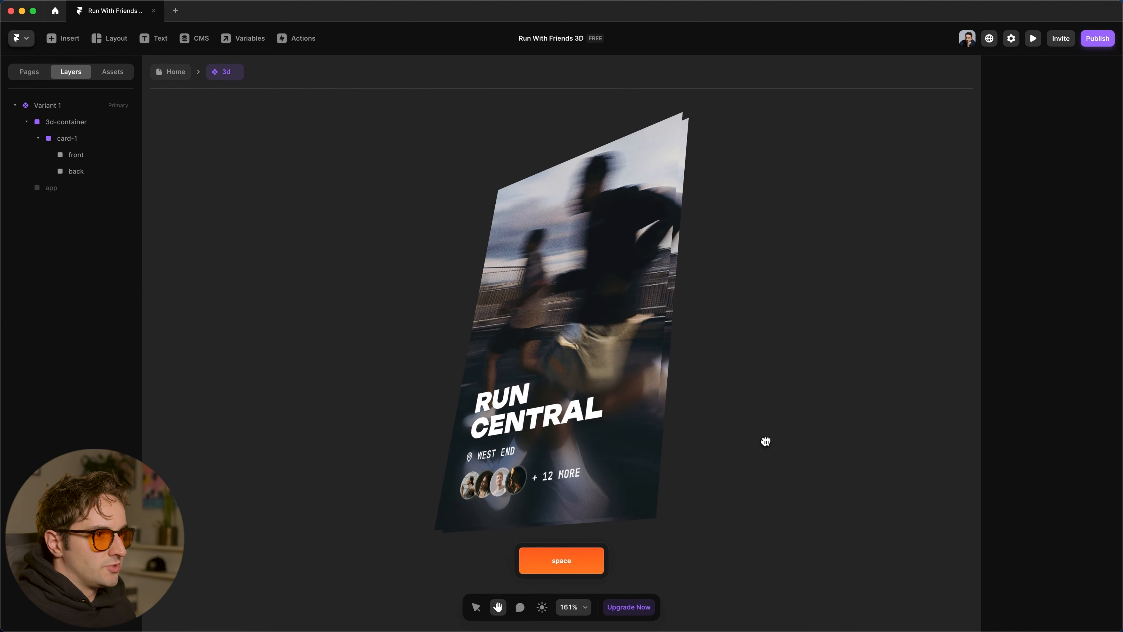
{"action": "left_click", "coordinate": [72, 139]}
{"action": "left_click", "coordinate": [73, 123]}
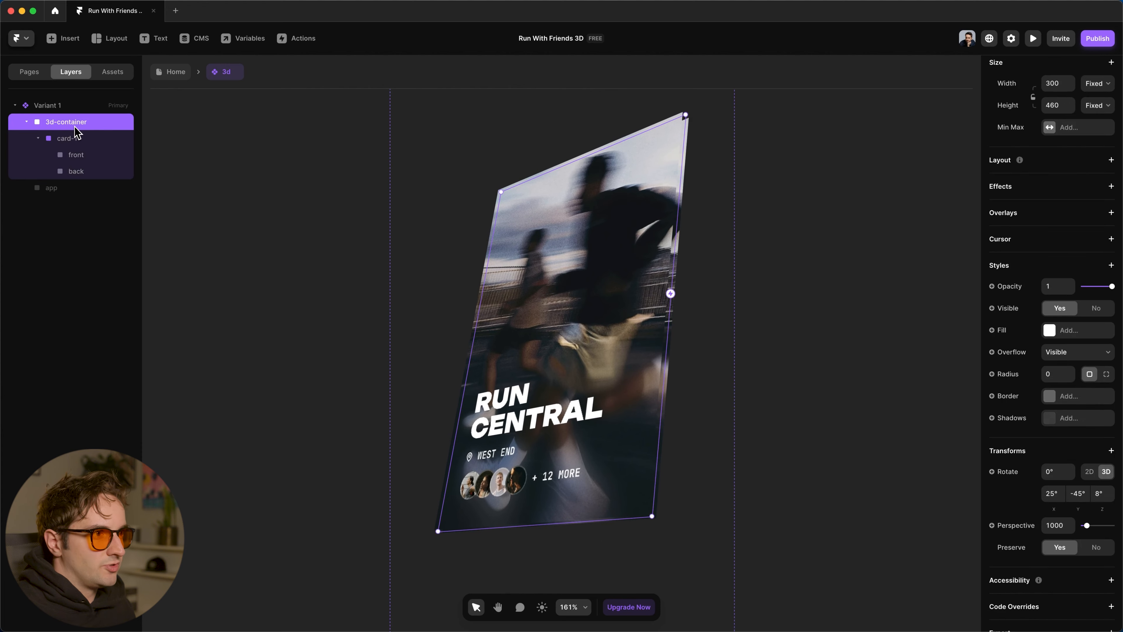
{"action": "left_click_drag", "start_coordinate": [1063, 495], "coordinate": [1063, 458]}
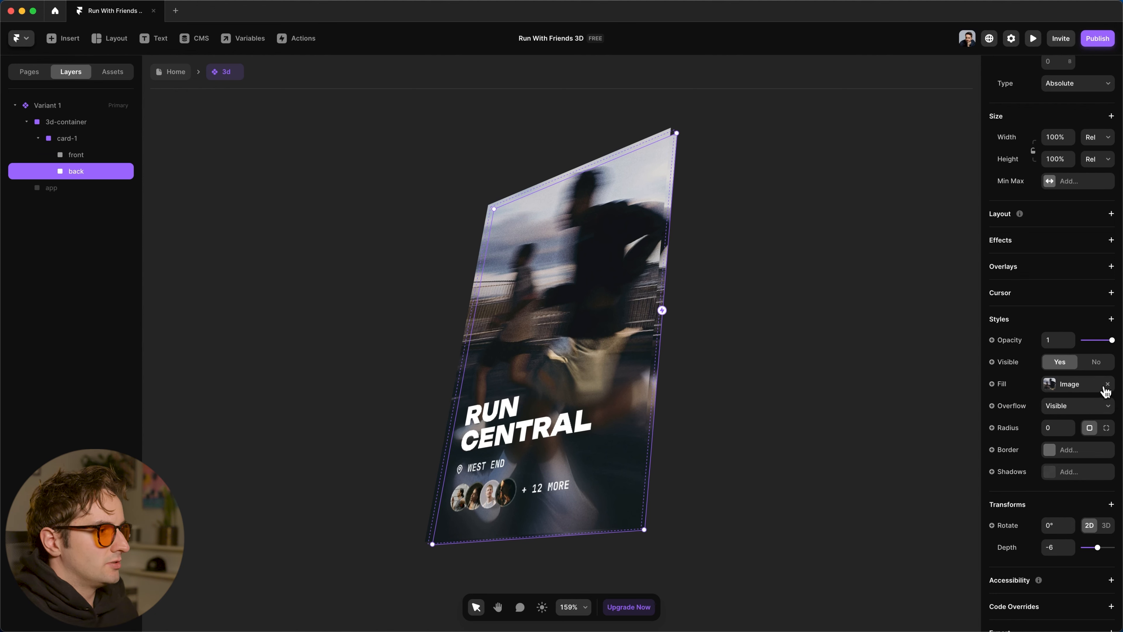
Replace the back frame's image fill with card-back.jpg copied from the assets folder in Finder.
{"action": "left_click", "coordinate": [1021, 384]}
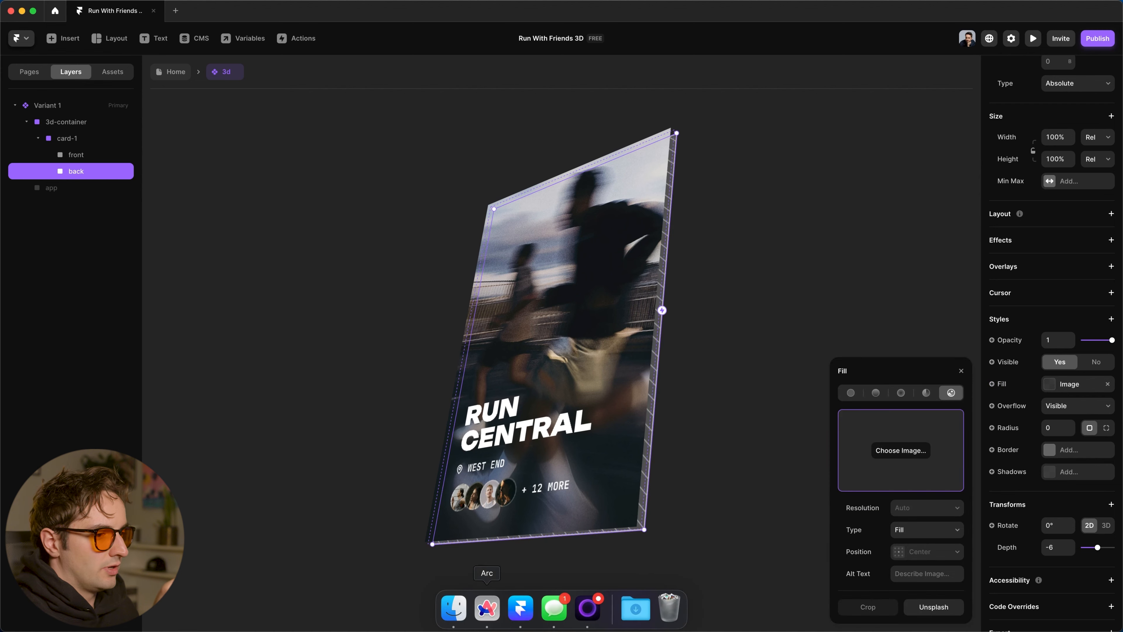
{"action": "left_click", "coordinate": [462, 624]}
{"action": "left_click", "coordinate": [878, 259]}
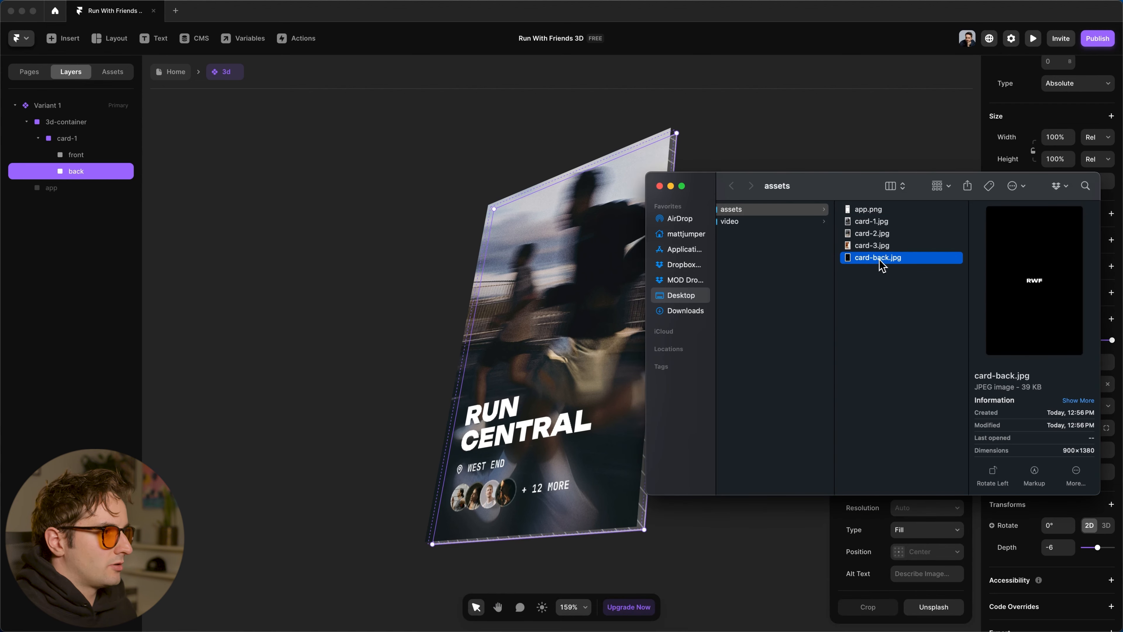
{"action": "key", "text": "cmd+c"}
{"action": "key", "text": "cmd+Tab"}
{"action": "key", "text": "cmd+v"}
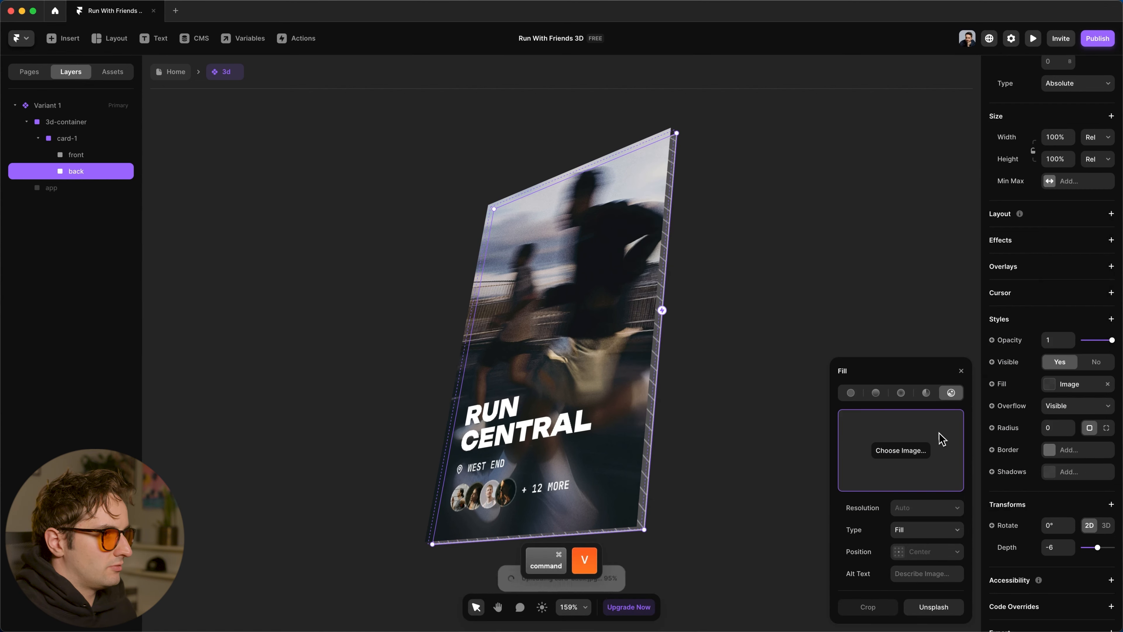
{"action": "left_click", "coordinate": [877, 308]}
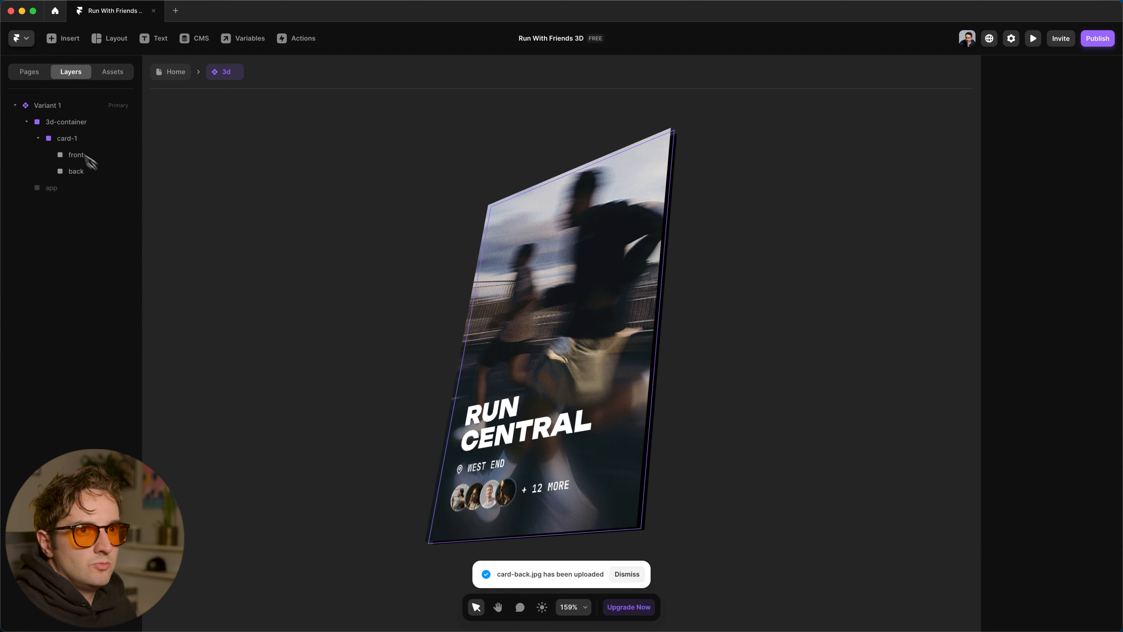
Turn the 3d-container to a Y rotation of -177° and give the back frame a 3D Y rotation of 180°.
{"action": "left_click", "coordinate": [68, 123]}
{"action": "left_click_drag", "start_coordinate": [1088, 498], "coordinate": [1096, 570]}
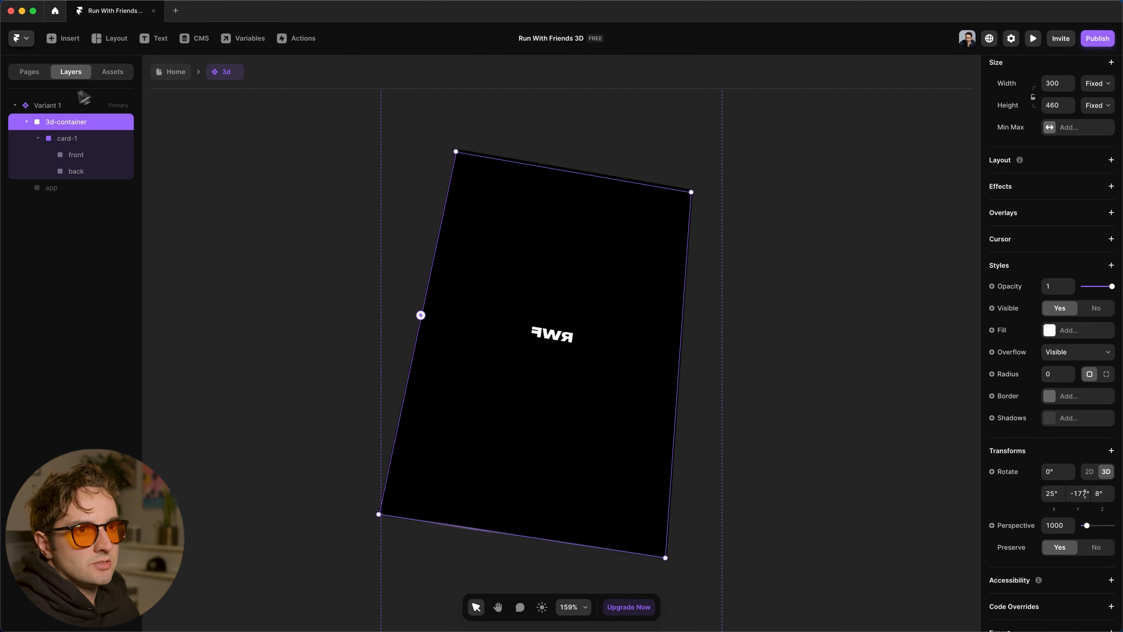
{"action": "left_click", "coordinate": [80, 173]}
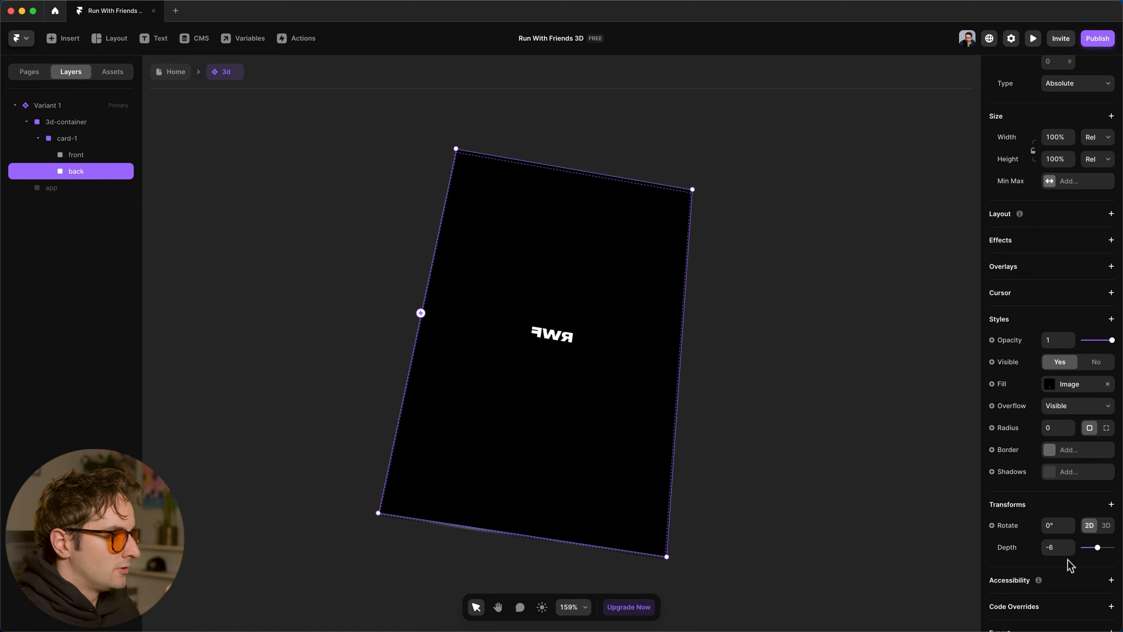
{"action": "scroll", "coordinate": [1069, 567], "scroll_direction": "down", "scroll_amount": 1}
{"action": "left_click", "coordinate": [1106, 504]}
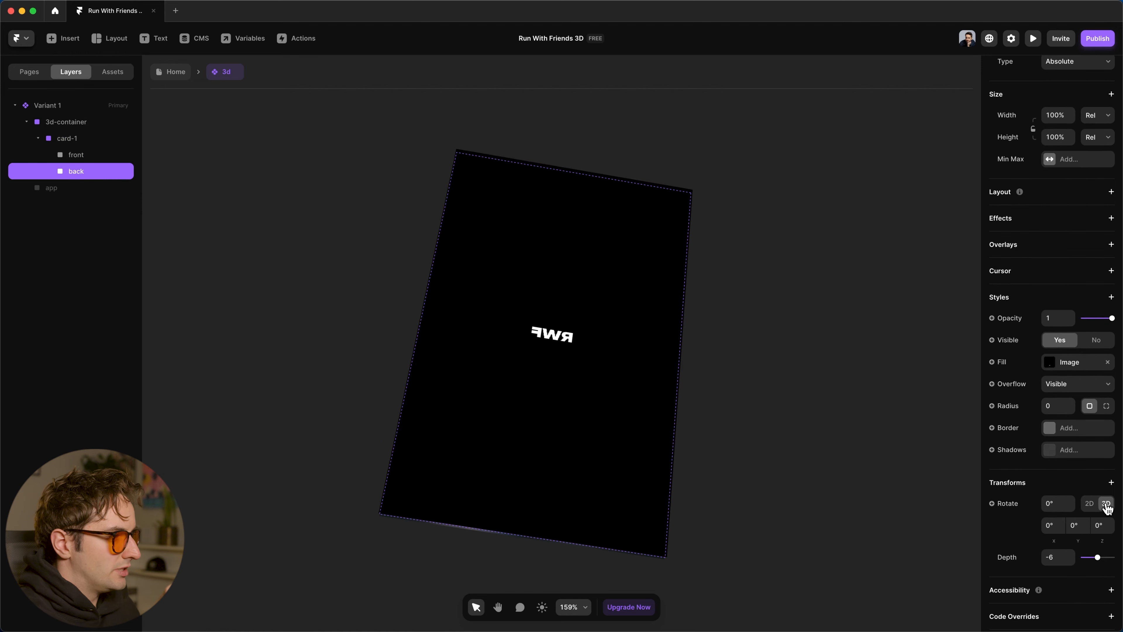
{"action": "left_click", "coordinate": [1080, 524]}
{"action": "type", "text": "180"}
{"action": "key", "text": "Return"}
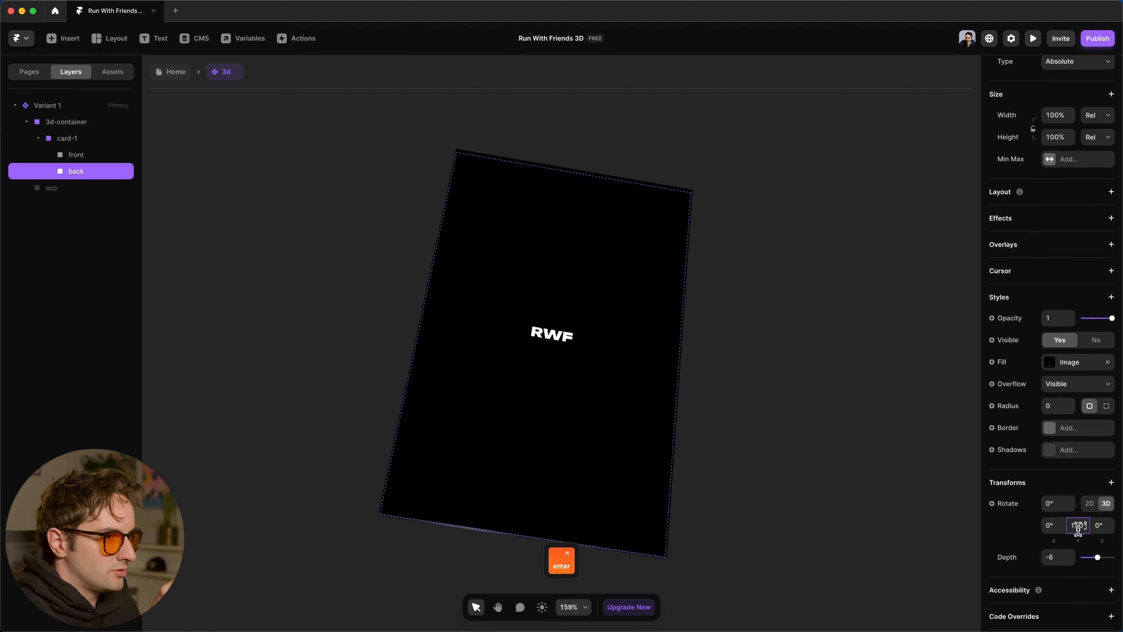
{"action": "left_click", "coordinate": [897, 392]}
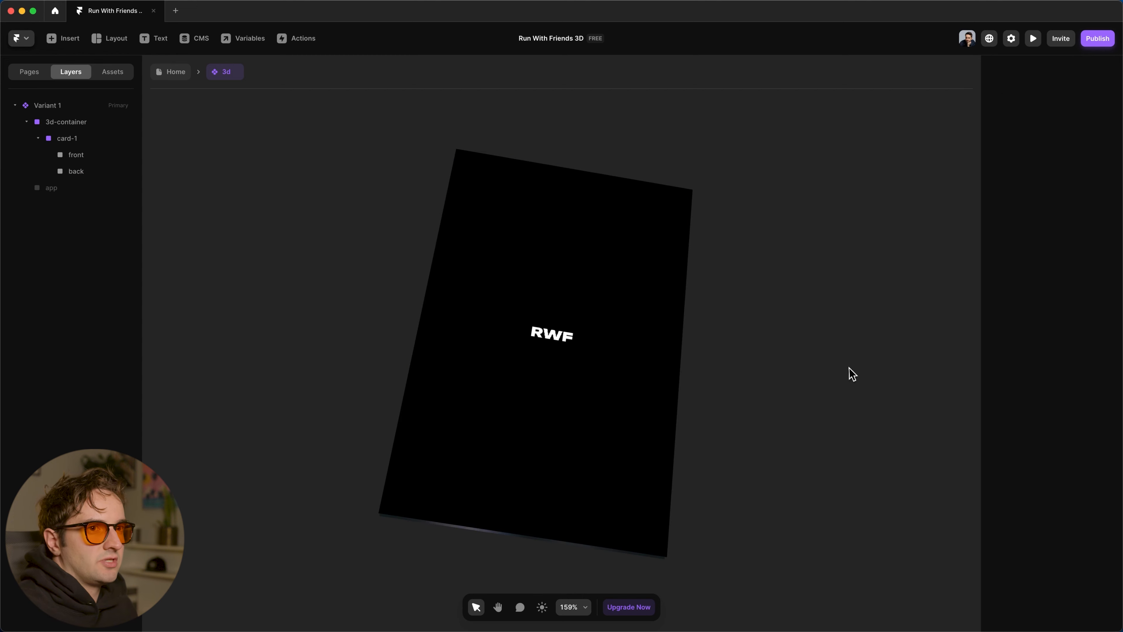
Turn the 3d-container to a Y rotation of about -70° so the card is seen nearly from its side.
{"action": "left_click", "coordinate": [47, 124]}
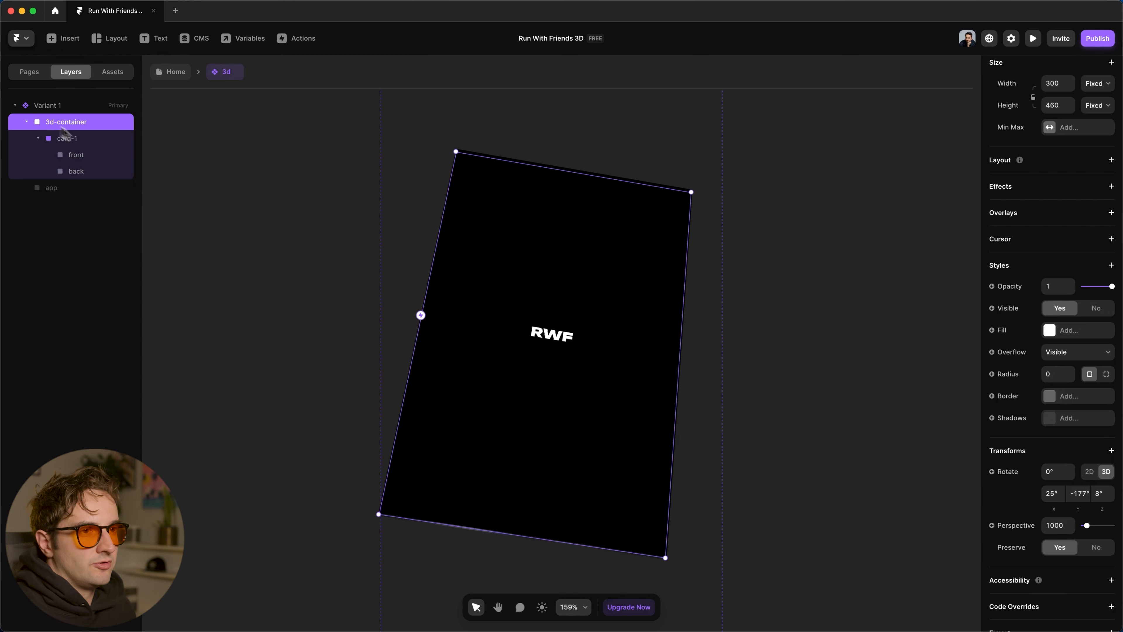
{"action": "left_click_drag", "start_coordinate": [1084, 491], "coordinate": [1096, 446]}
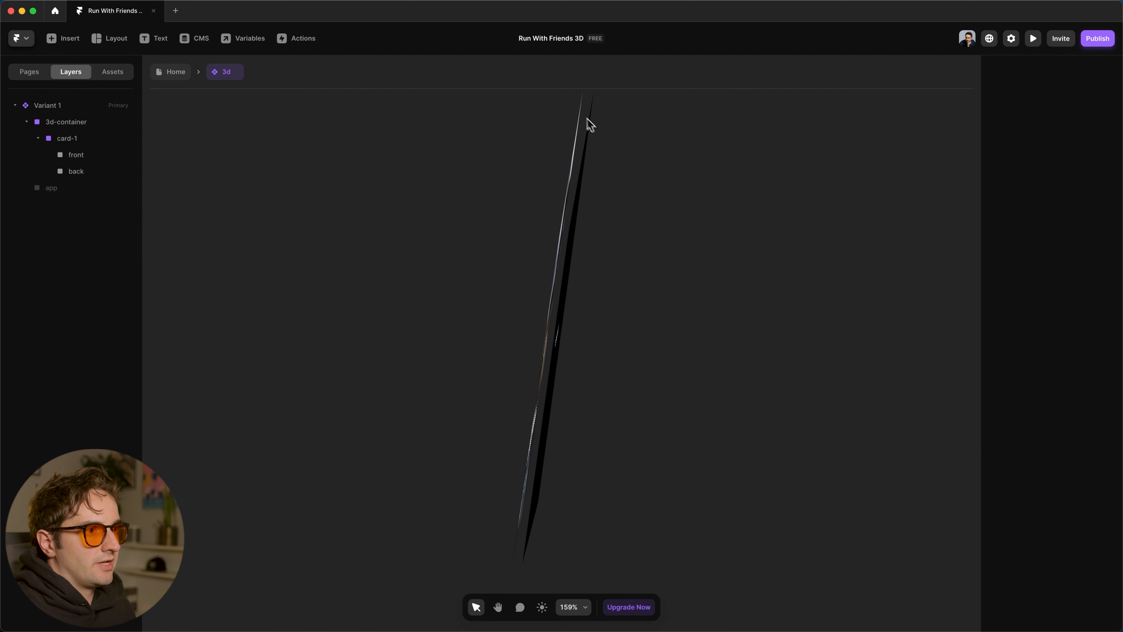
{"action": "left_click_drag", "start_coordinate": [1088, 493], "coordinate": [1086, 485]}
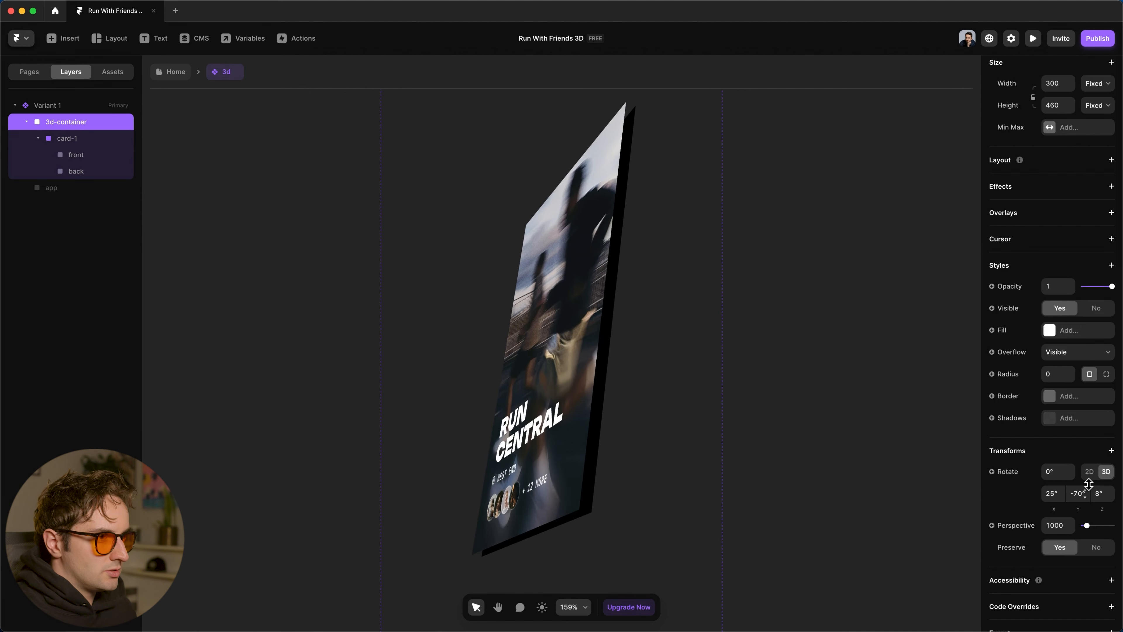
Duplicate the front frame inside card-1 and give the upper copy a fixed width of 12.
{"action": "left_click", "coordinate": [78, 161]}
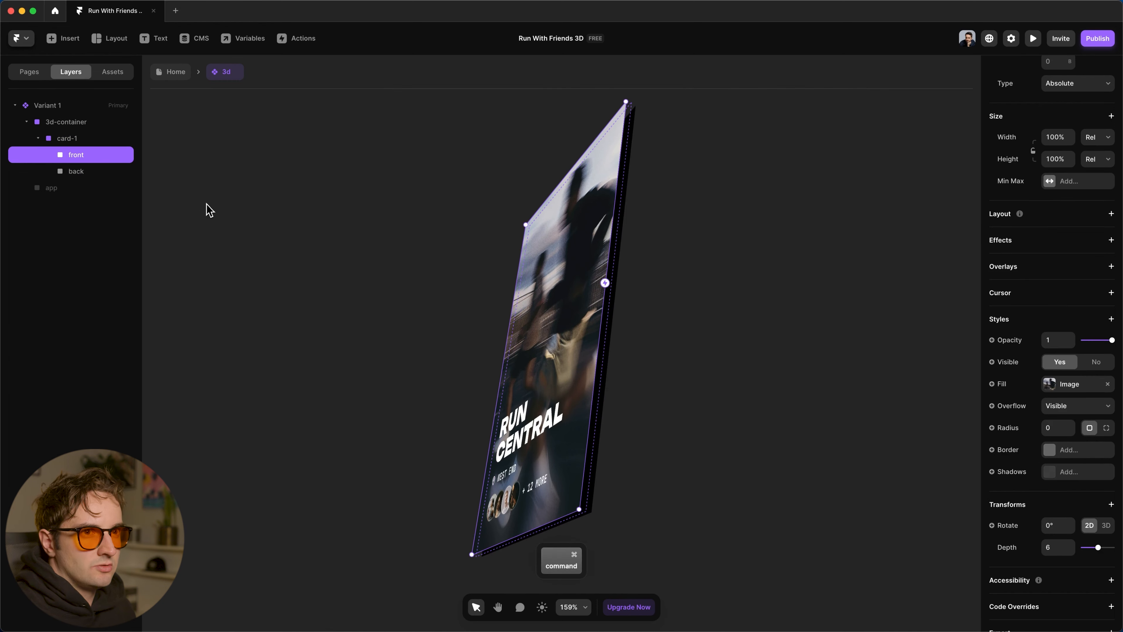
{"action": "key", "text": "super+d"}
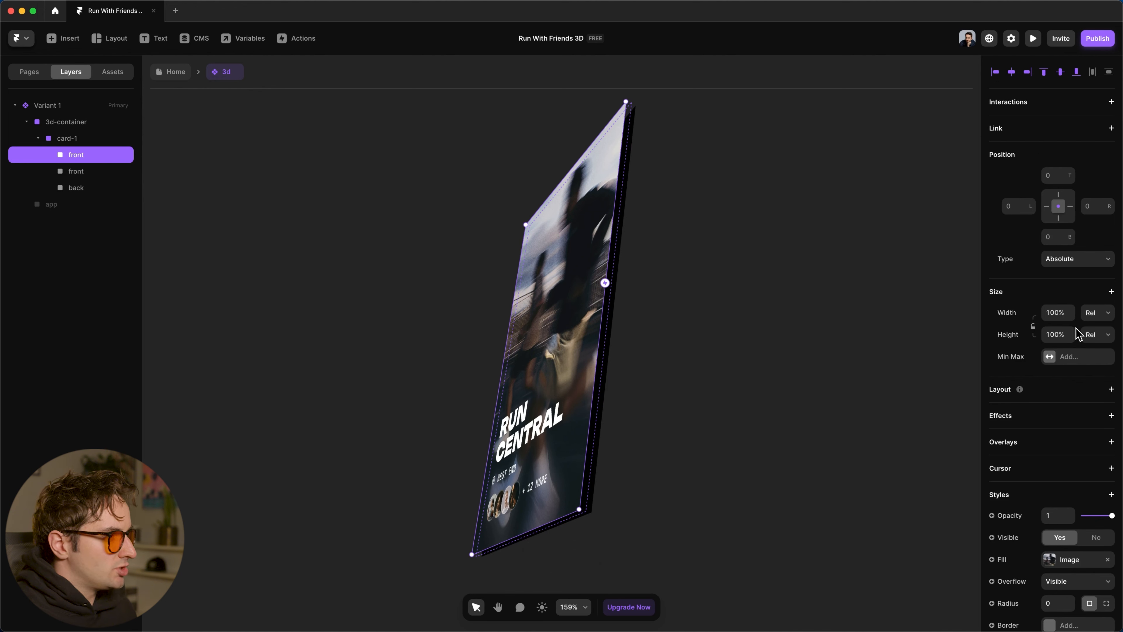
{"action": "left_click", "coordinate": [1098, 312]}
{"action": "left_click", "coordinate": [1097, 304]}
{"action": "left_click", "coordinate": [1059, 312]}
{"action": "type", "text": "12"}
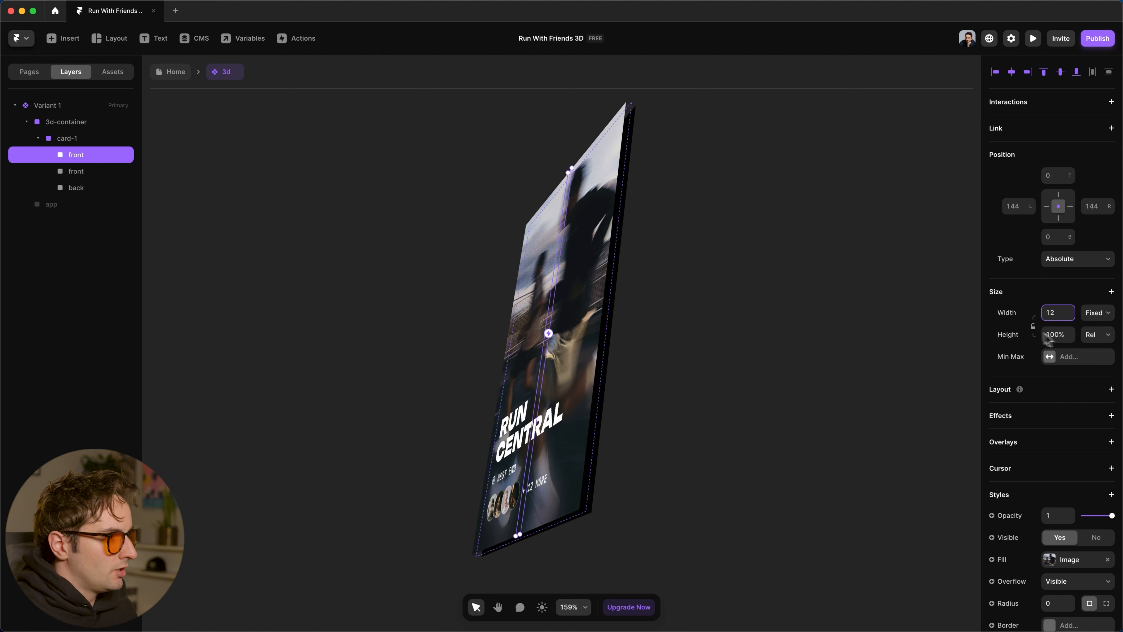
Remove the Depth transform from the narrow front copy and set its 3D Y rotation to 90°.
{"action": "scroll", "coordinate": [1054, 353], "scroll_direction": "down", "scroll_amount": 5}
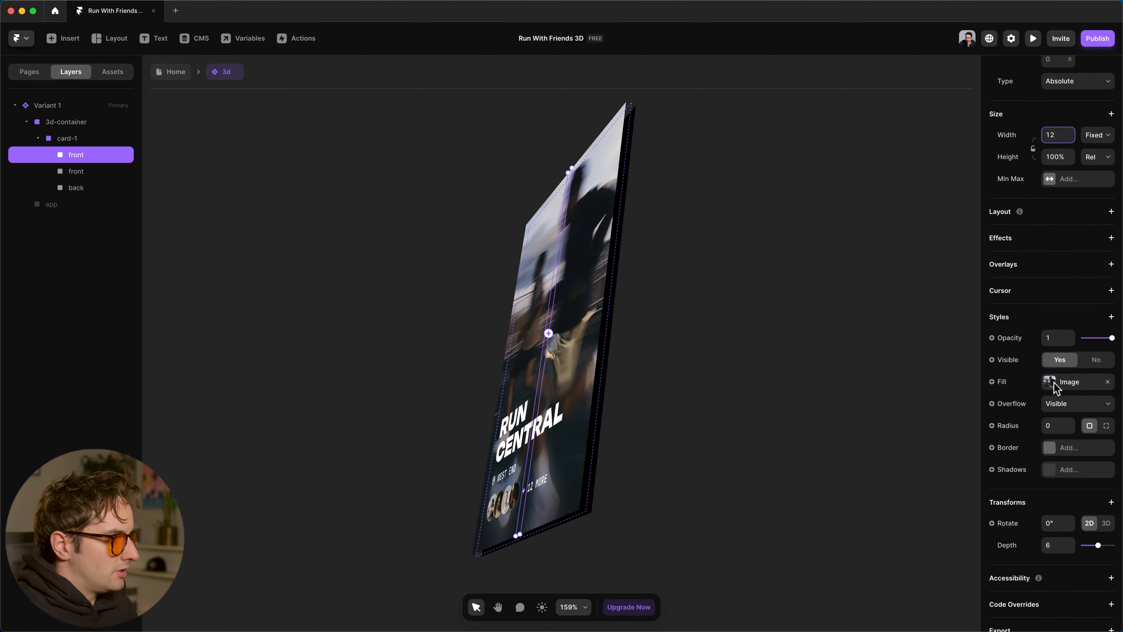
{"action": "right_click", "coordinate": [1034, 551]}
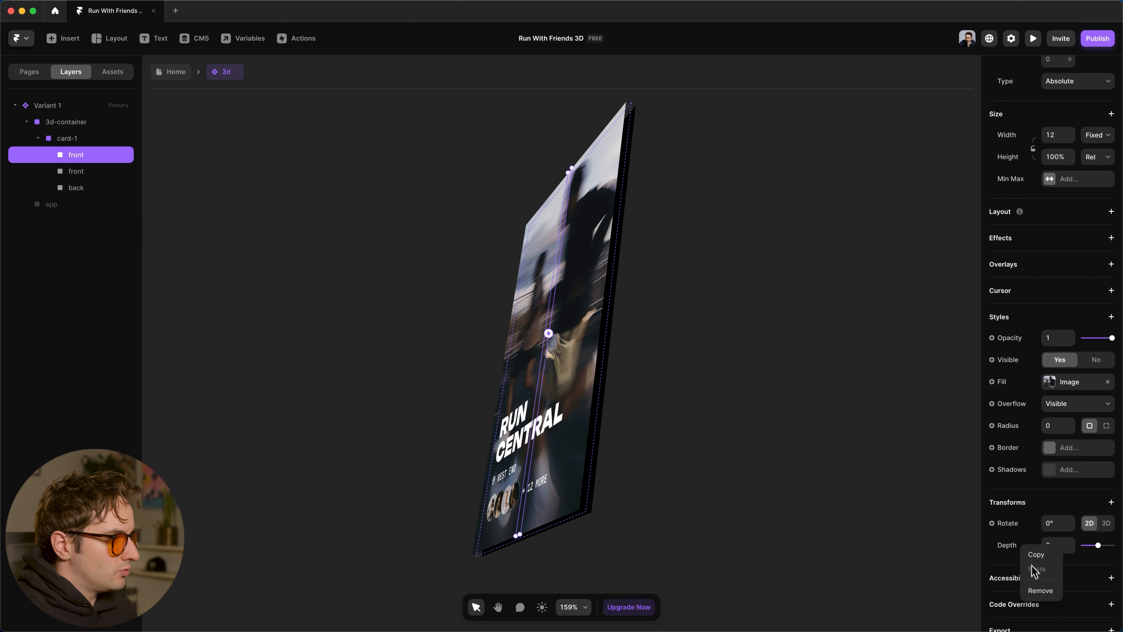
{"action": "left_click", "coordinate": [1042, 591]}
{"action": "left_click", "coordinate": [1105, 525]}
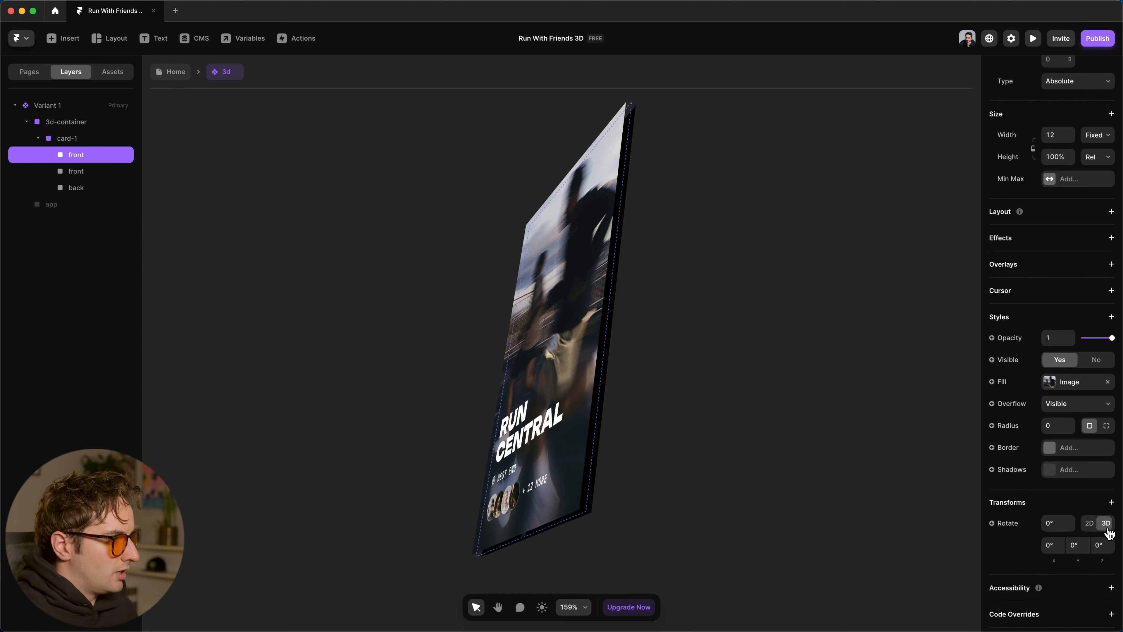
{"action": "left_click", "coordinate": [1076, 545]}
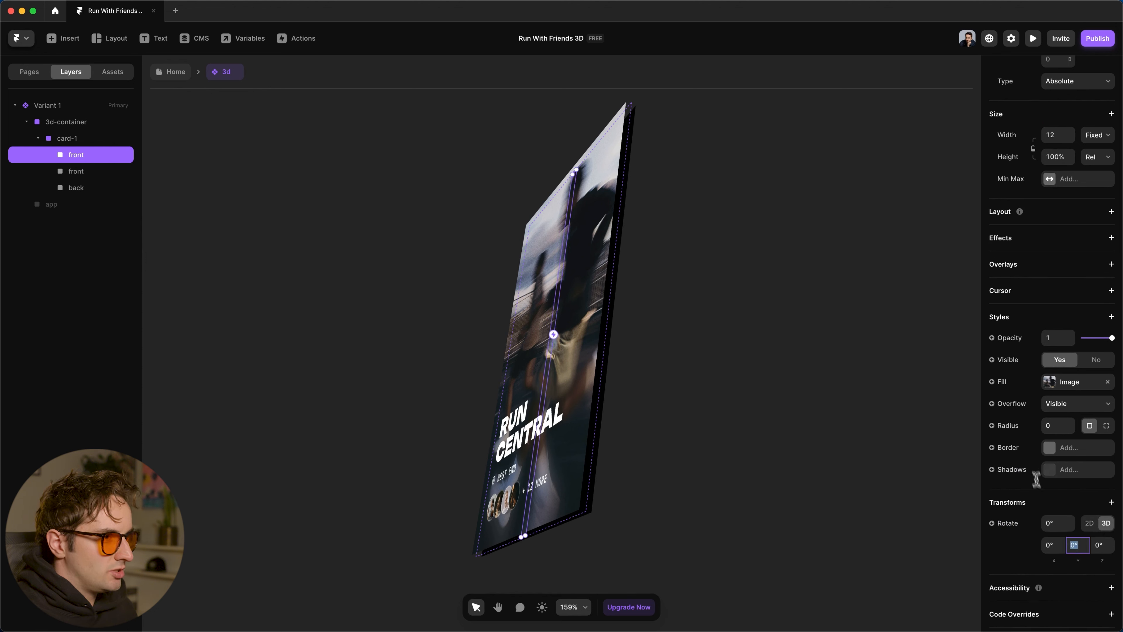
{"action": "type", "text": "90"}
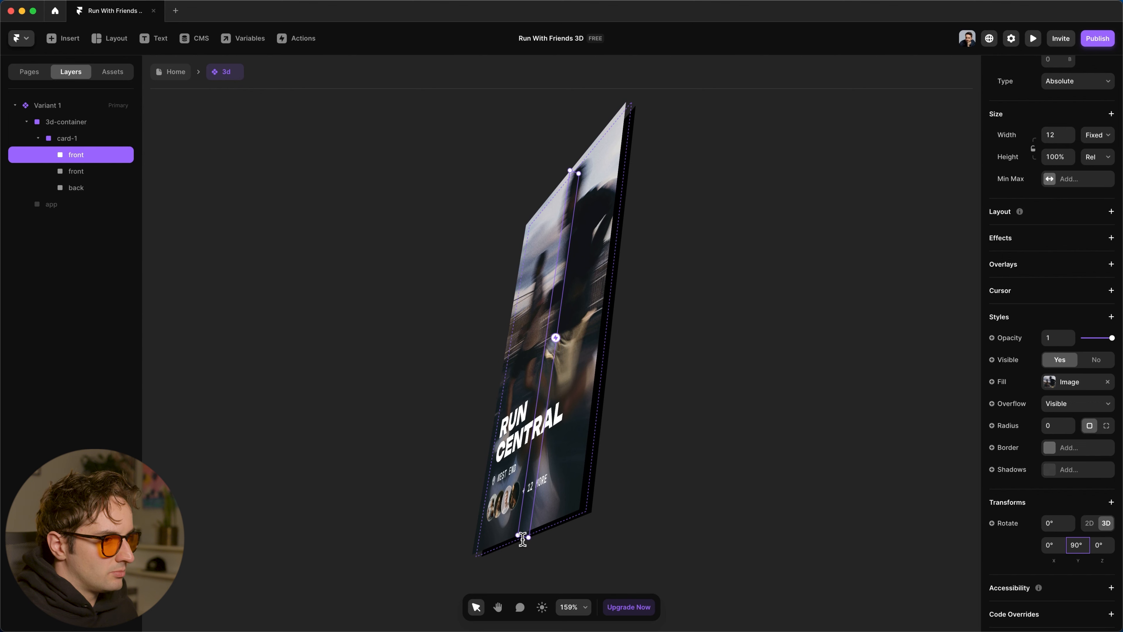
Place the narrow front copy on the card's right edge with a right offset of -6, and set the 3d-container's Y rotation to -64°.
{"action": "scroll", "coordinate": [1030, 146], "scroll_direction": "up", "scroll_amount": 5}
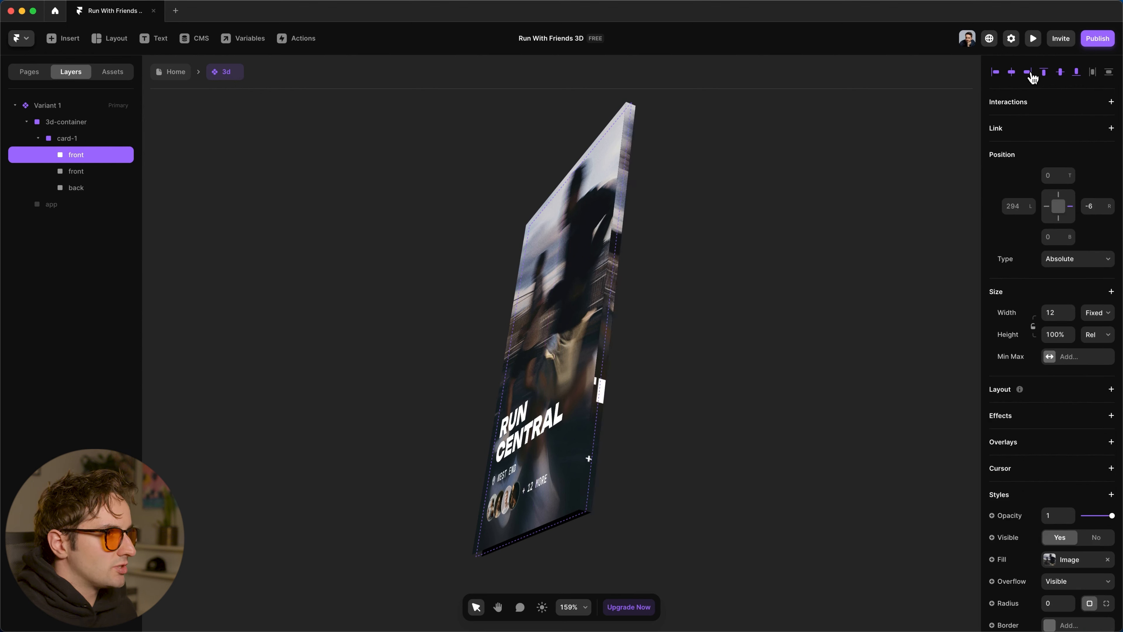
{"action": "left_click", "coordinate": [716, 277]}
{"action": "key", "text": "space"}
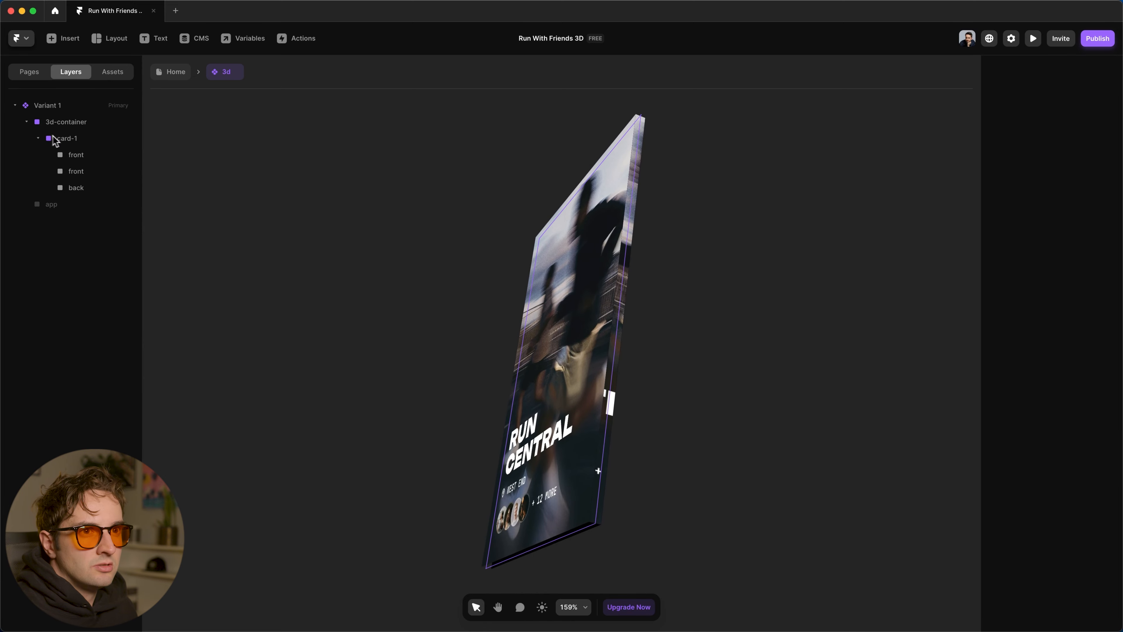
{"action": "left_click", "coordinate": [51, 123]}
{"action": "mouse_move", "coordinate": [1077, 502]}
{"action": "left_mouse_down"}
{"action": "mouse_move", "coordinate": [1082, 492]}
{"action": "mouse_move", "coordinate": [1088, 526]}
{"action": "mouse_move", "coordinate": [1088, 495]}
{"action": "left_mouse_up"}
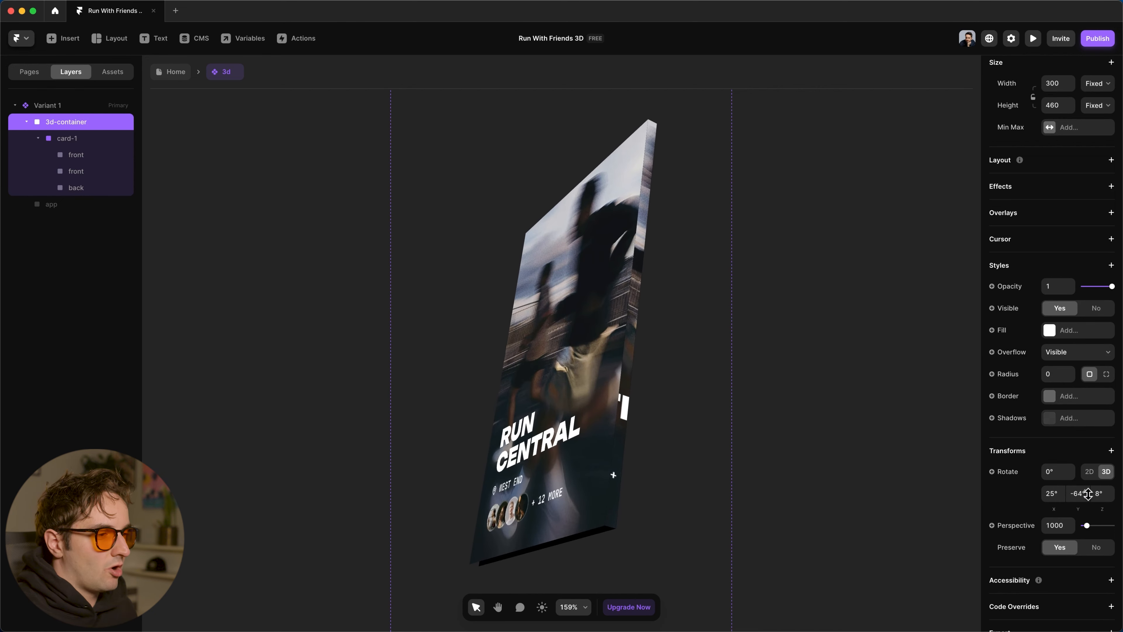
Try a plain grey fill on the card's narrow side strip in place of its image.
{"action": "left_click", "coordinate": [635, 304]}
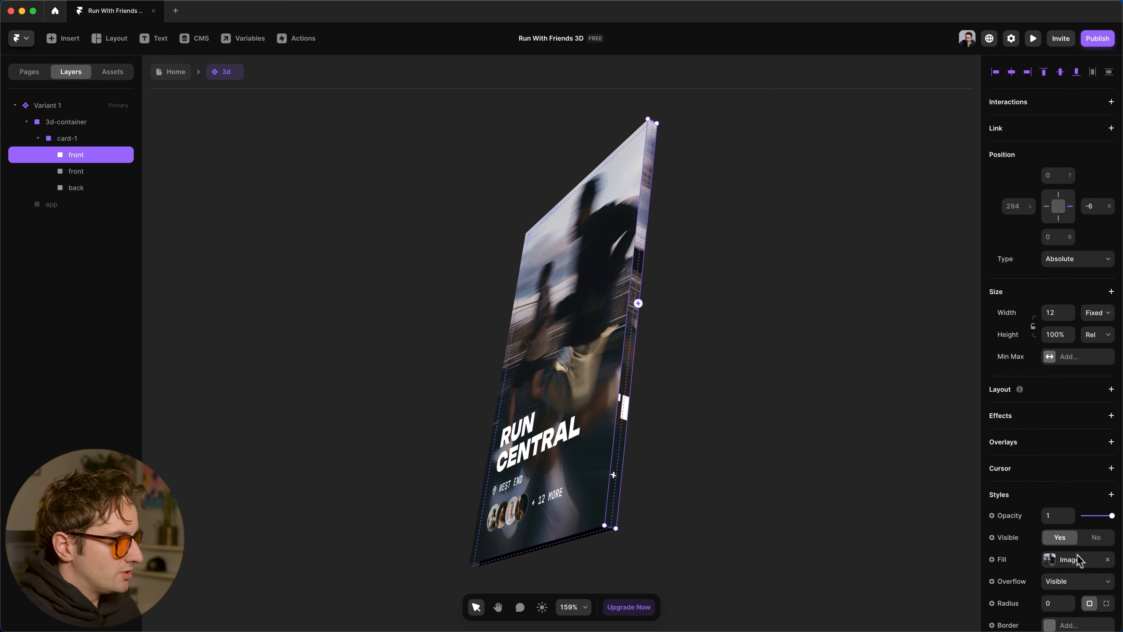
{"action": "scroll", "coordinate": [1080, 561], "scroll_direction": "down", "scroll_amount": 2}
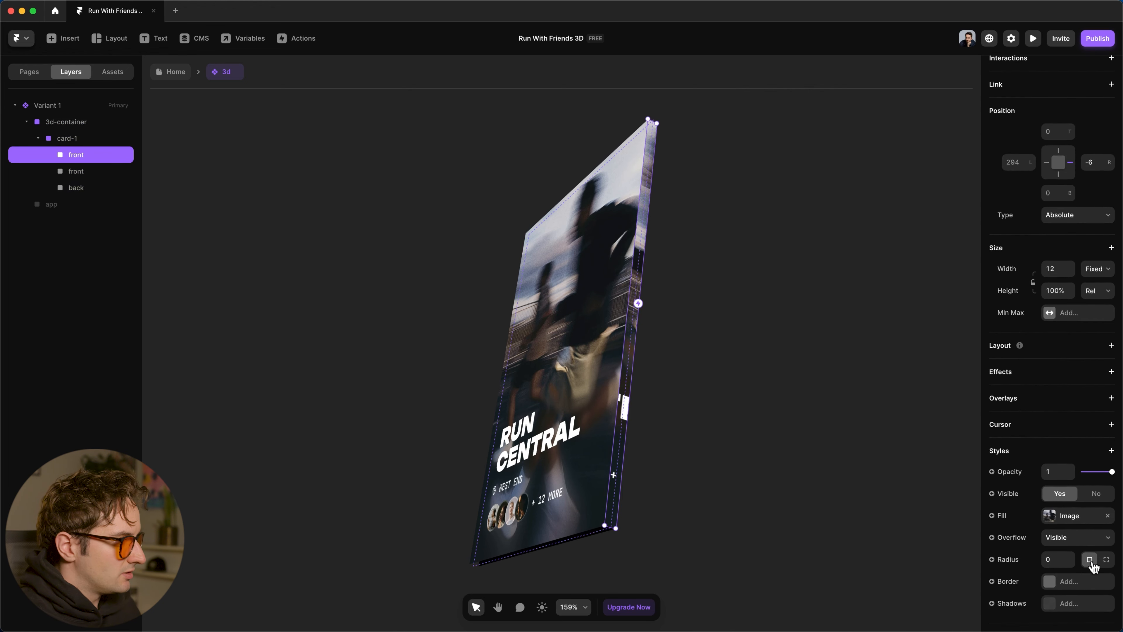
{"action": "left_click", "coordinate": [1108, 515]}
{"action": "left_click", "coordinate": [1060, 514]}
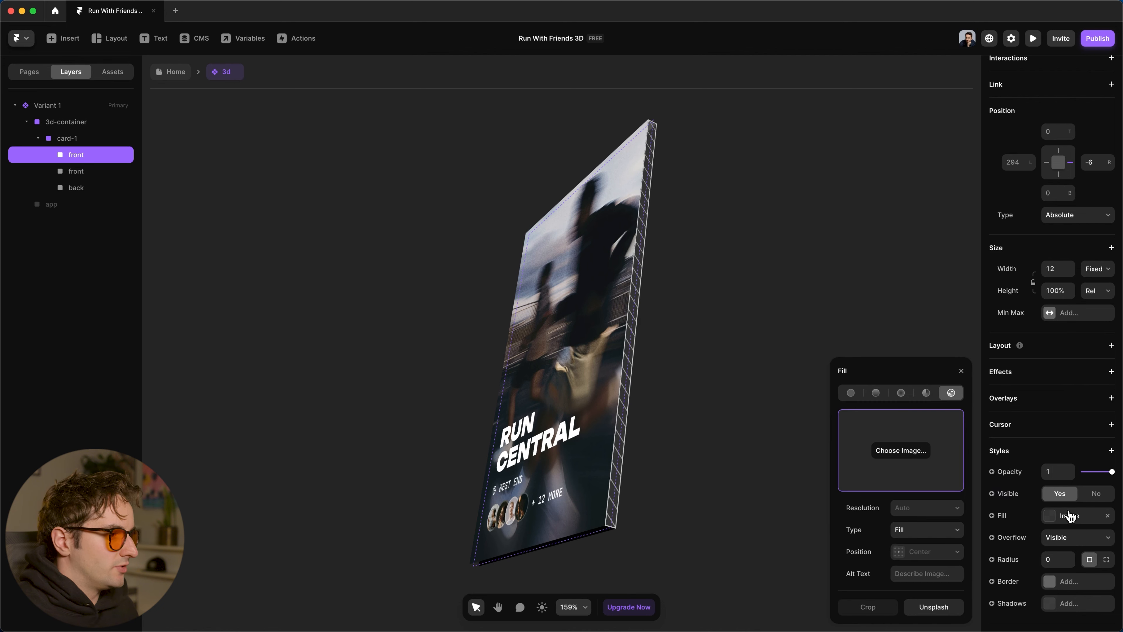
{"action": "left_click", "coordinate": [865, 400]}
{"action": "left_click_drag", "start_coordinate": [859, 439], "coordinate": [825, 496]}
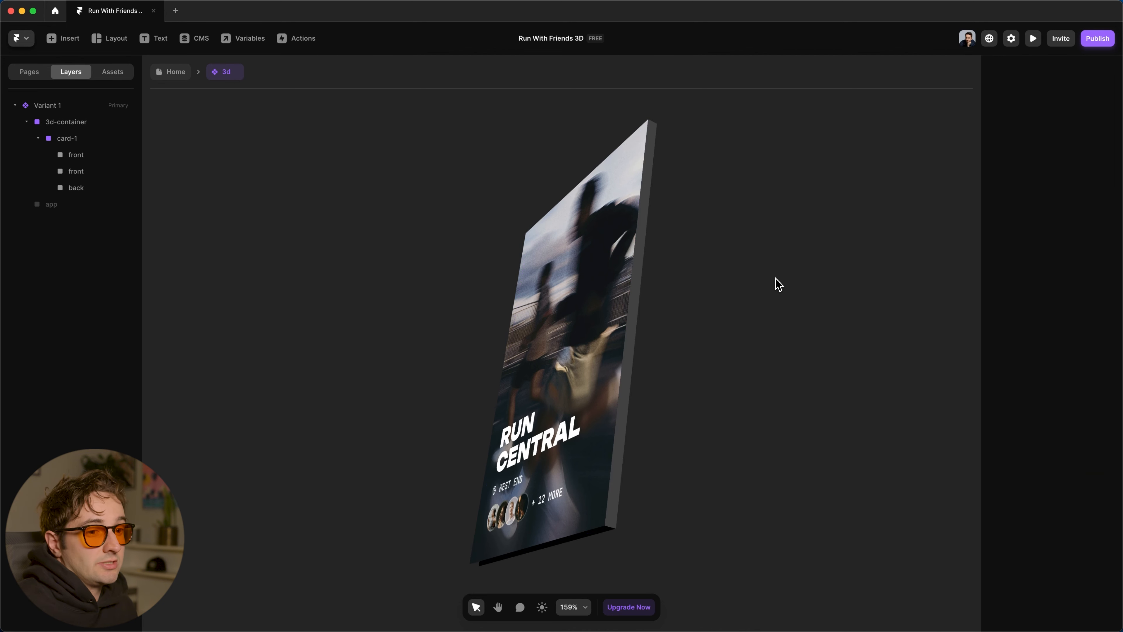
Undo the grey fill on the side strip, back to its image fill.
{"action": "key", "text": "super+z"}
{"action": "key", "text": "super+z"}
{"action": "key", "text": "super+z"}
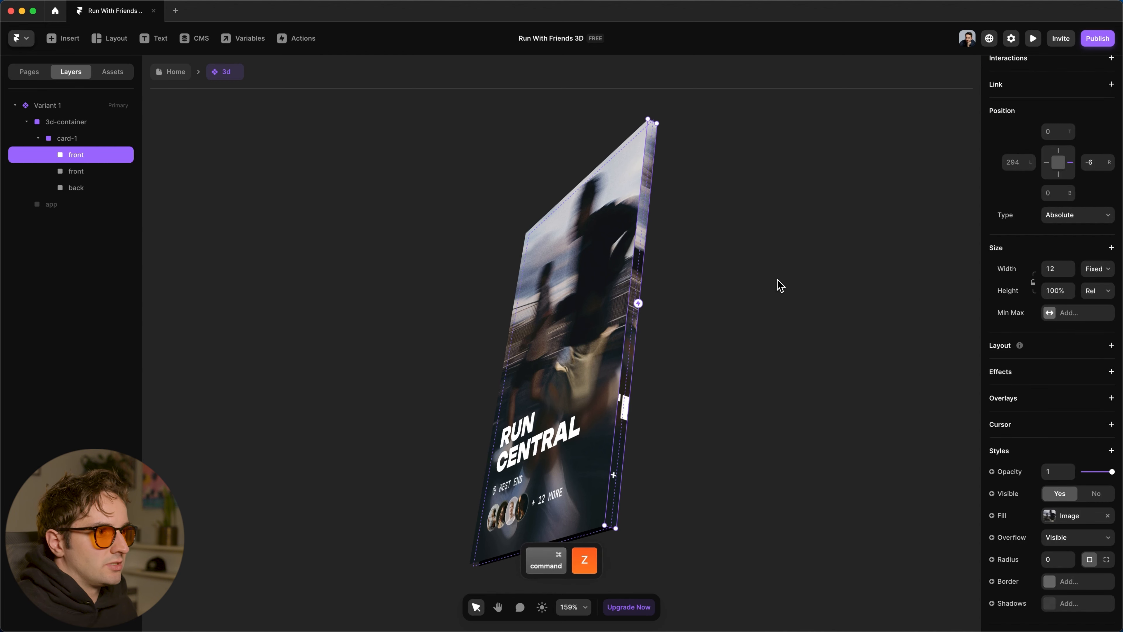
Set the position of the side strip's image fill to Right.
{"action": "left_click", "coordinate": [1070, 516]}
{"action": "left_click", "coordinate": [931, 558]}
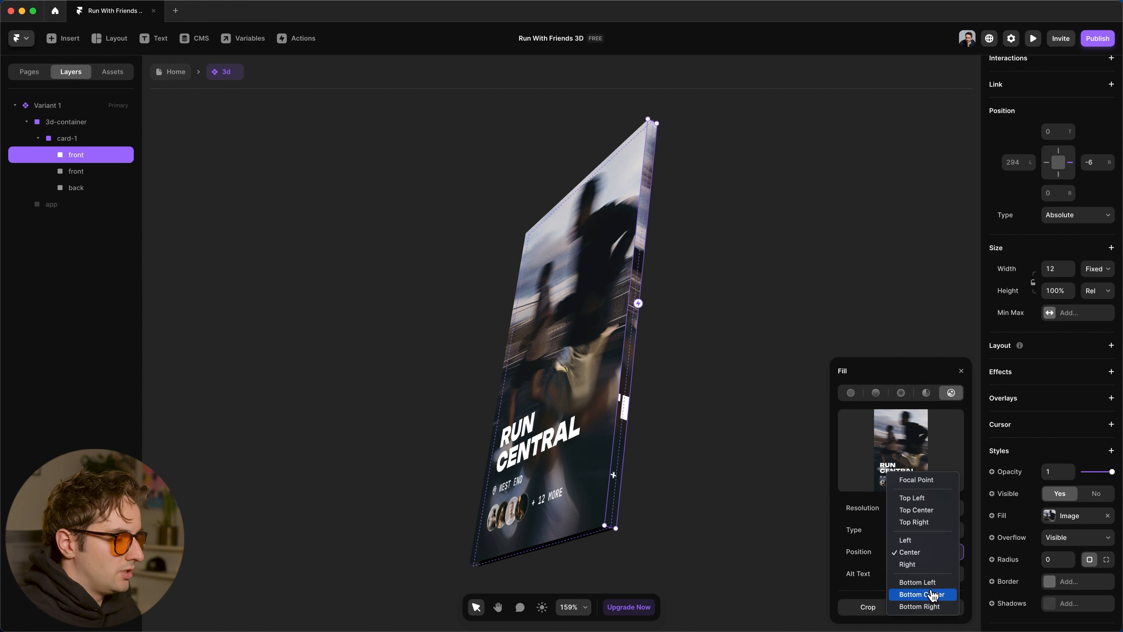
{"action": "left_click", "coordinate": [927, 565]}
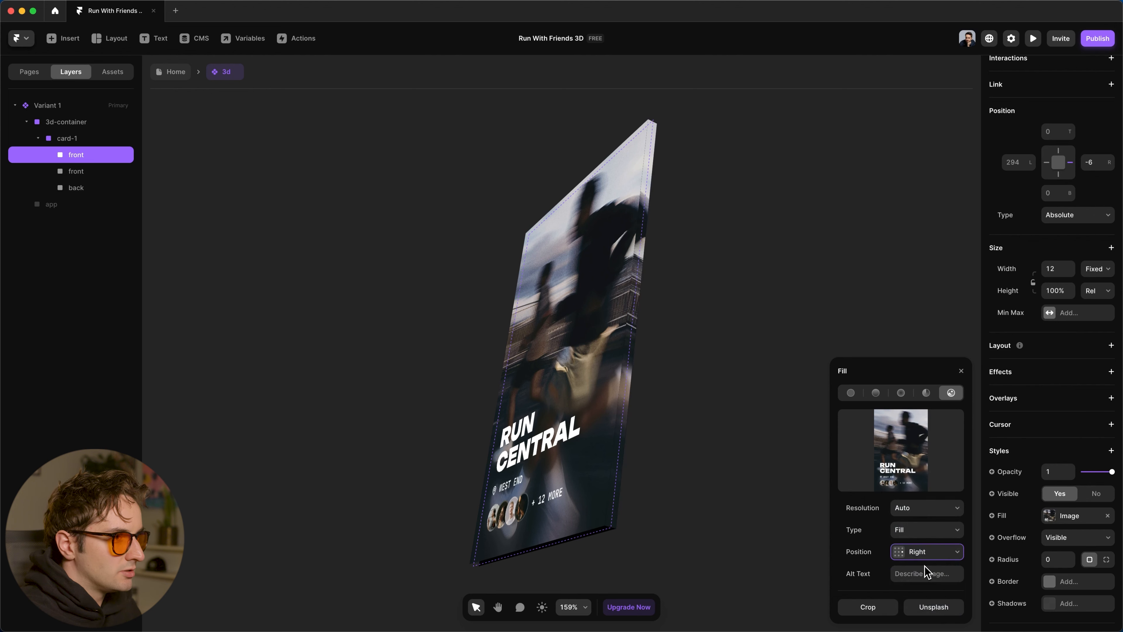
Rename the card's narrow side strip layer to "right".
{"action": "double_click", "coordinate": [76, 154]}
{"action": "type", "text": "right"}
{"action": "key", "text": "Return"}
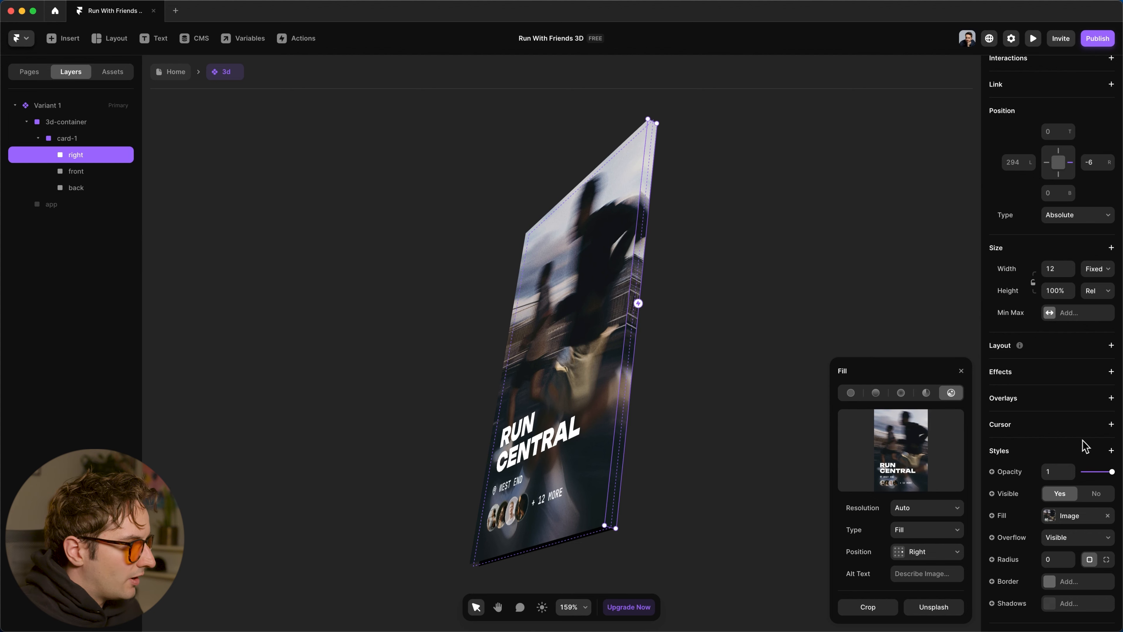
Set the right strip's 3D rotation to 180° on X and 180° on Z.
{"action": "scroll", "coordinate": [1079, 468], "scroll_direction": "down", "scroll_amount": 4}
{"action": "left_click", "coordinate": [1051, 514]}
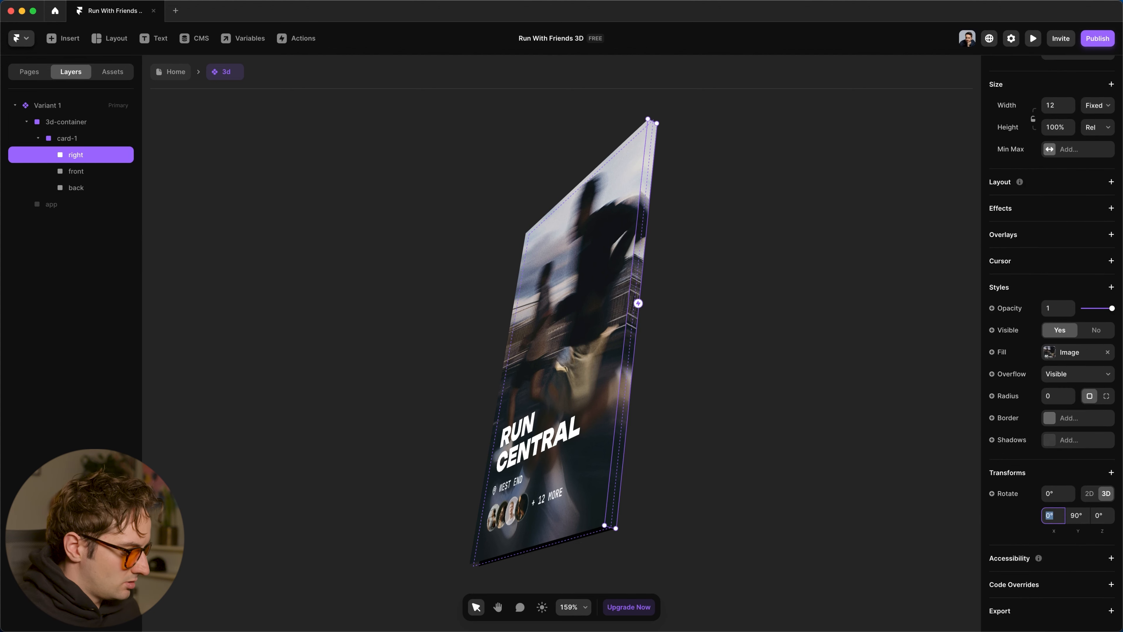
{"action": "type", "text": "180"}
{"action": "key", "text": "Tab"}
{"action": "key", "text": "Tab"}
{"action": "type", "text": "180"}
{"action": "key", "text": "Return"}
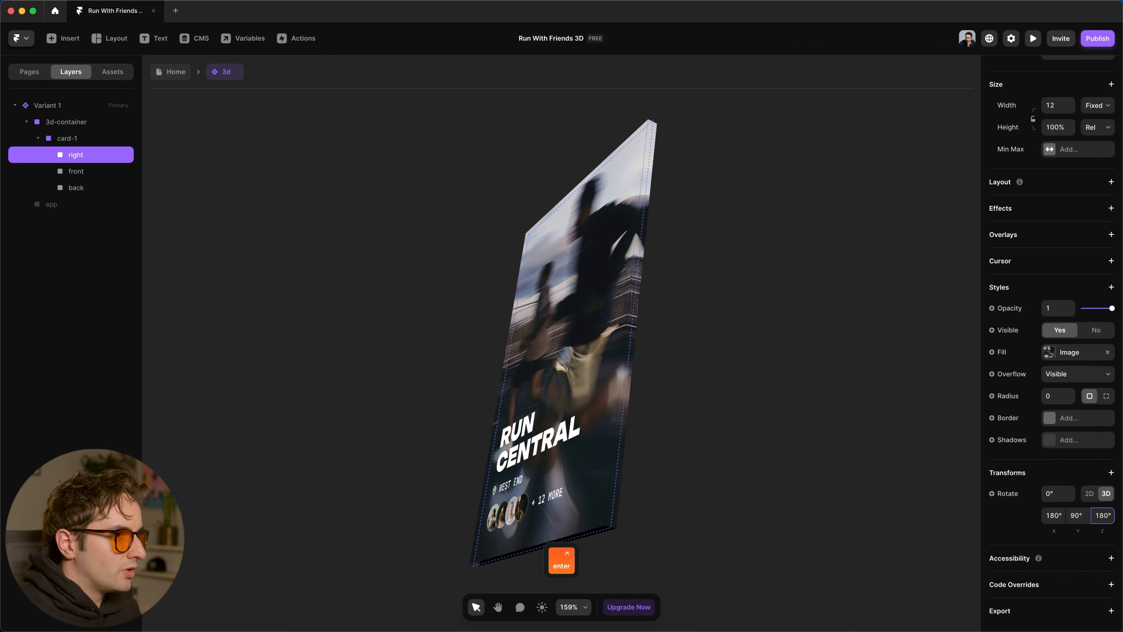
{"action": "left_click", "coordinate": [842, 326]}
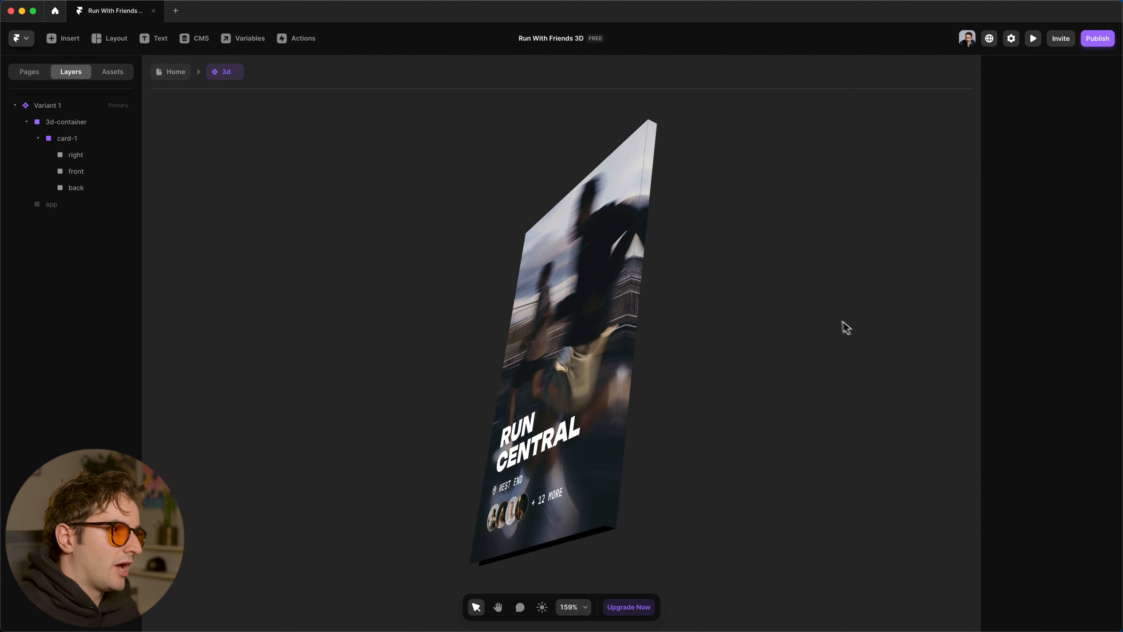
Add a Brightness filter to the right strip and set it to 125%.
{"action": "left_click", "coordinate": [647, 213]}
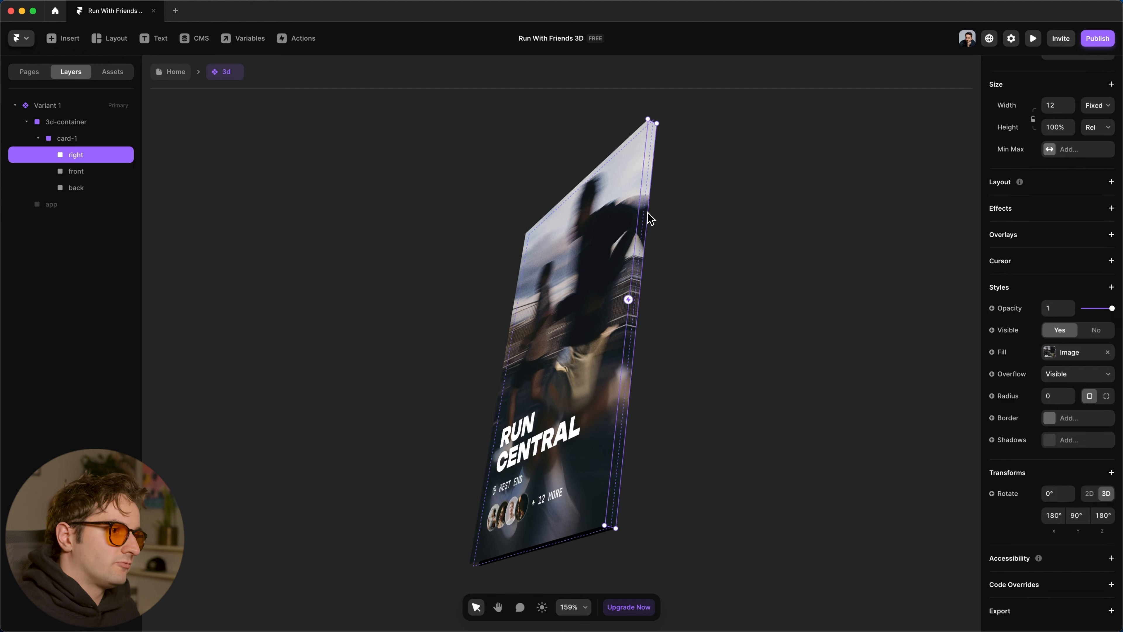
{"action": "left_click", "coordinate": [1092, 476]}
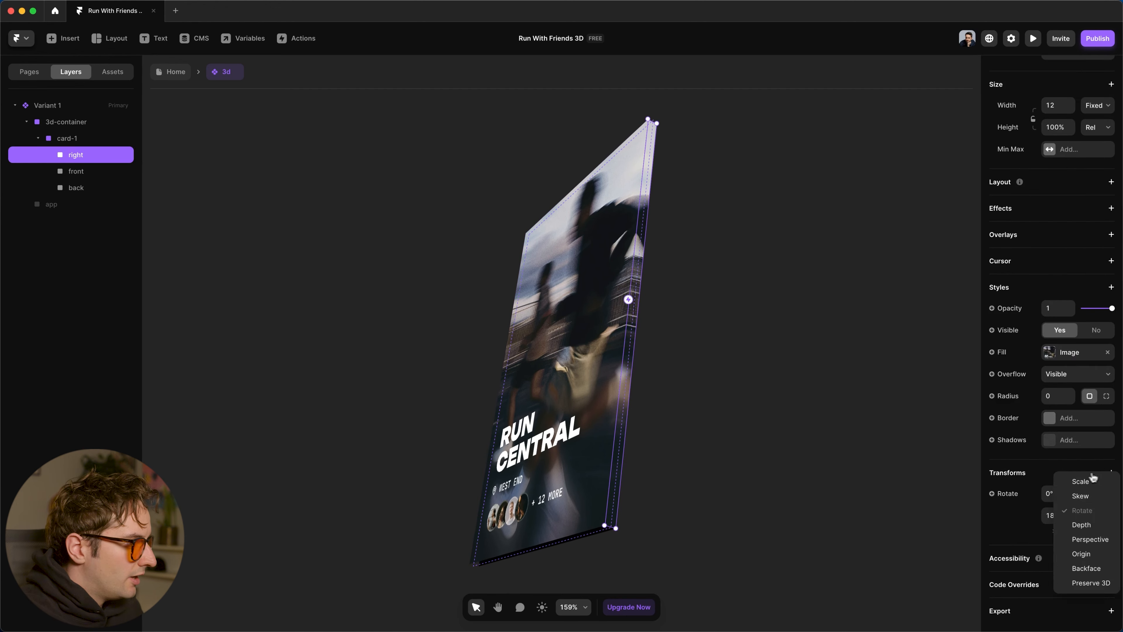
{"action": "left_click", "coordinate": [1111, 287]}
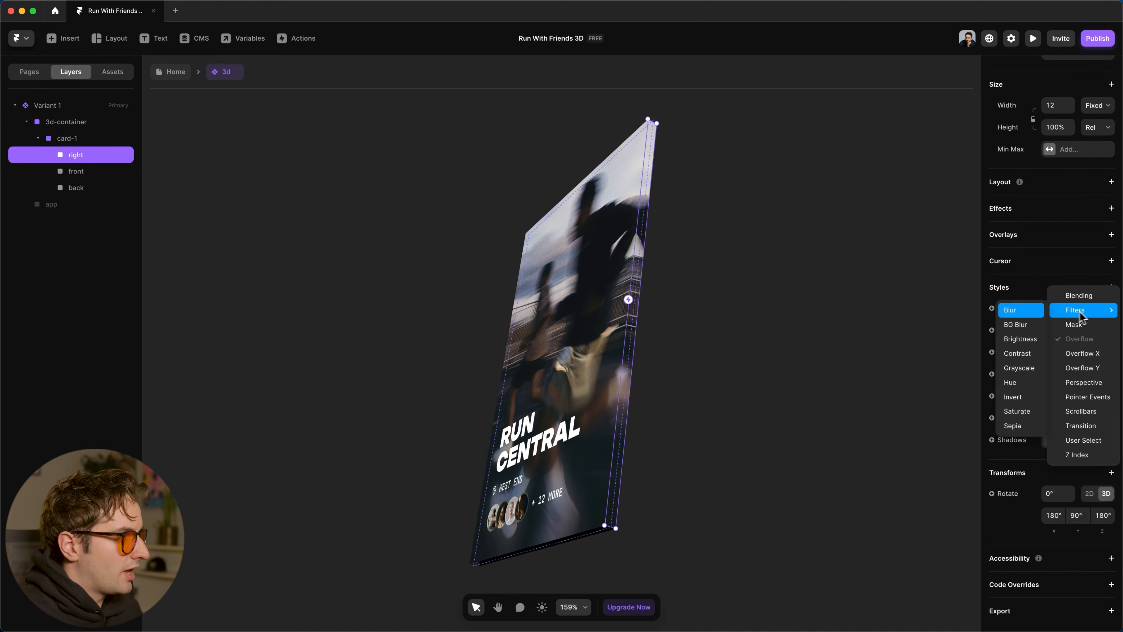
{"action": "left_click", "coordinate": [1025, 339]}
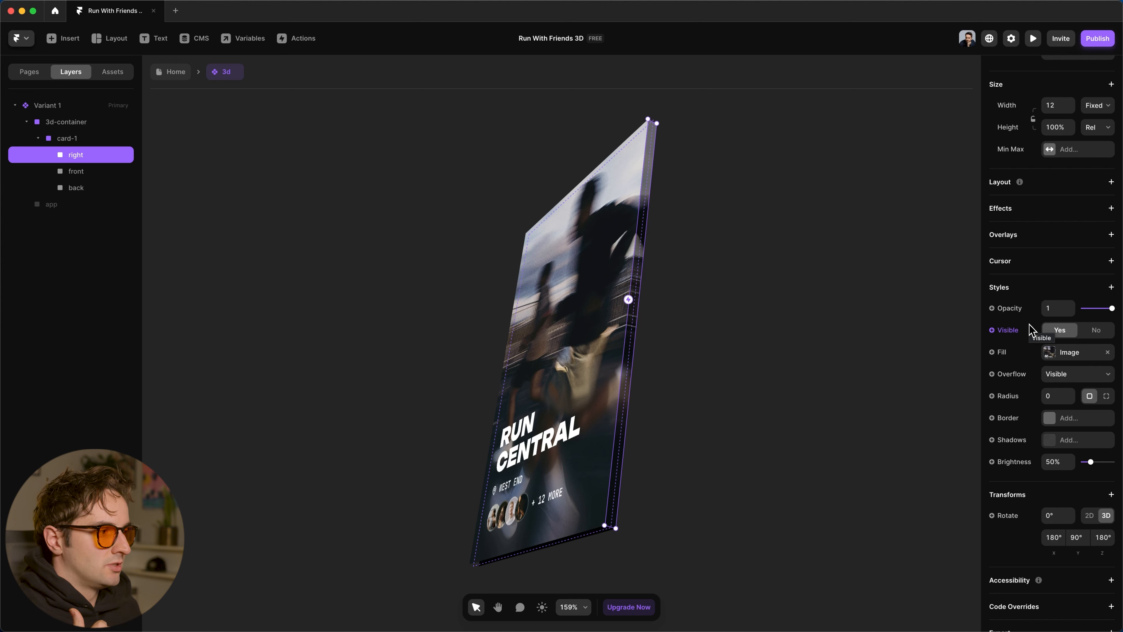
{"action": "left_click", "coordinate": [1057, 462]}
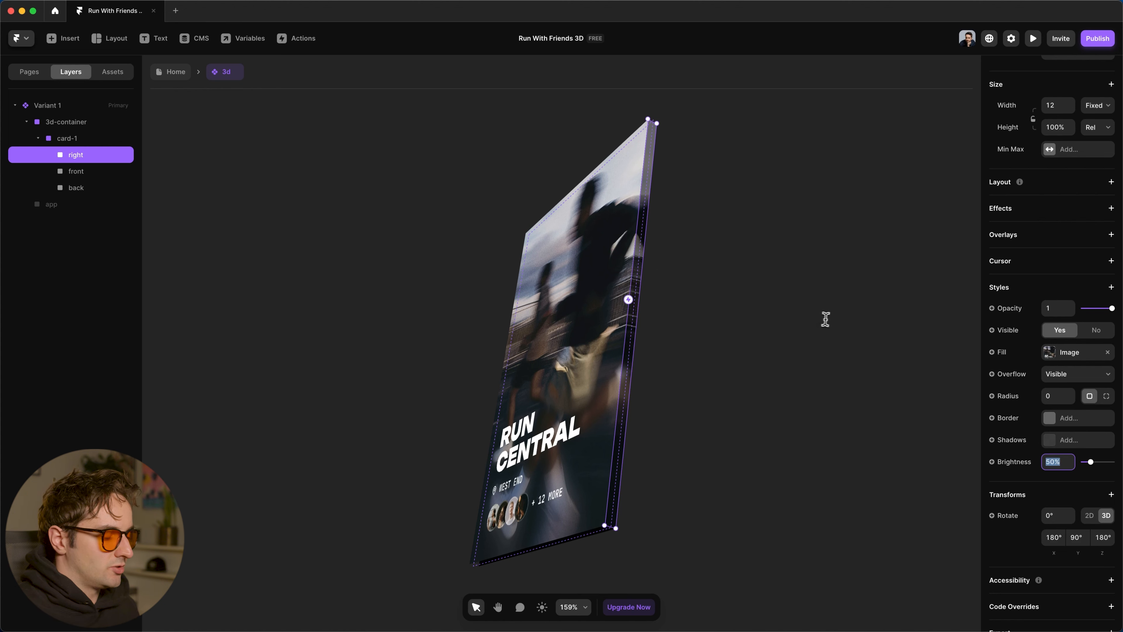
{"action": "type", "text": "150"}
{"action": "key", "text": "Return"}
{"action": "left_click", "coordinate": [710, 250]}
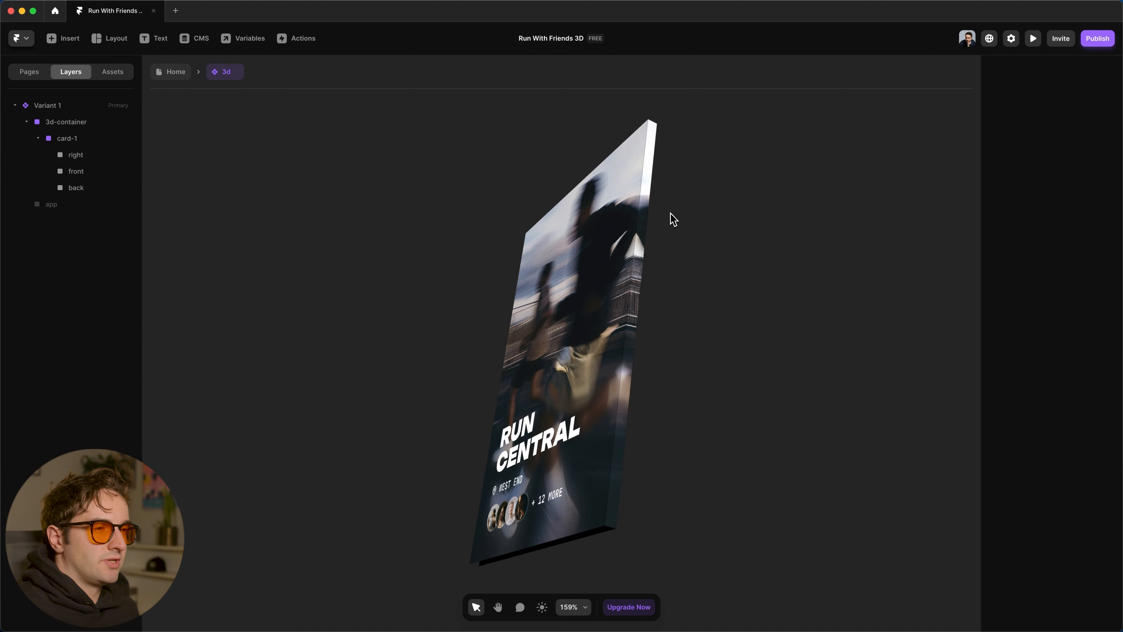
Duplicate the right strip and rename the copy "left".
{"action": "left_click", "coordinate": [659, 197]}
{"action": "key", "text": "super+d"}
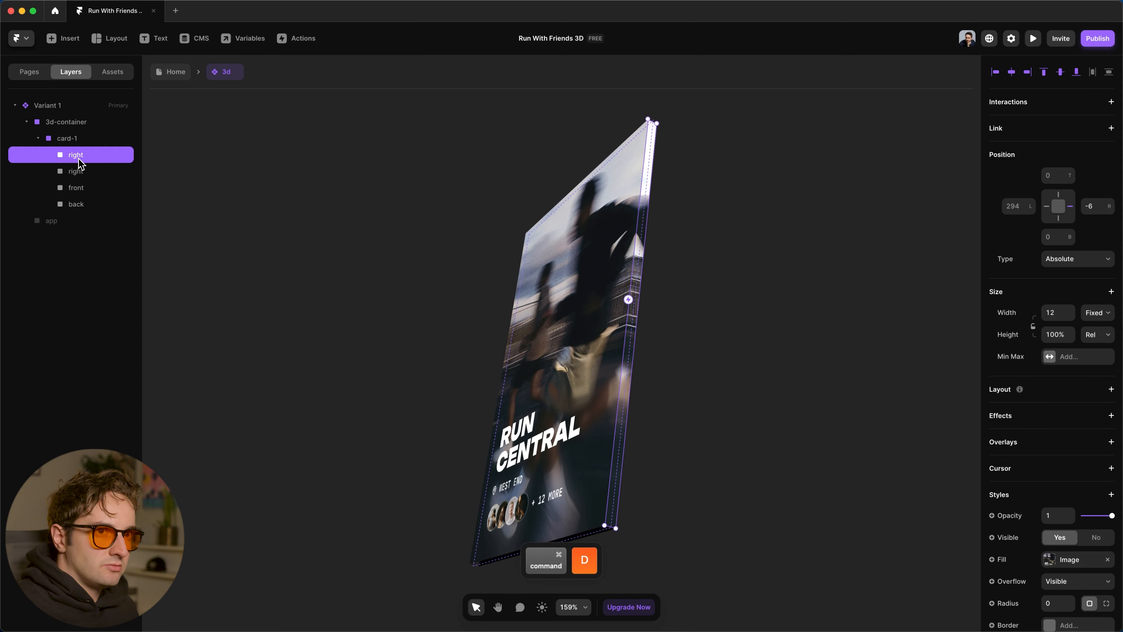
{"action": "double_click", "coordinate": [80, 161]}
{"action": "type", "text": "left"}
{"action": "key", "text": "Return"}
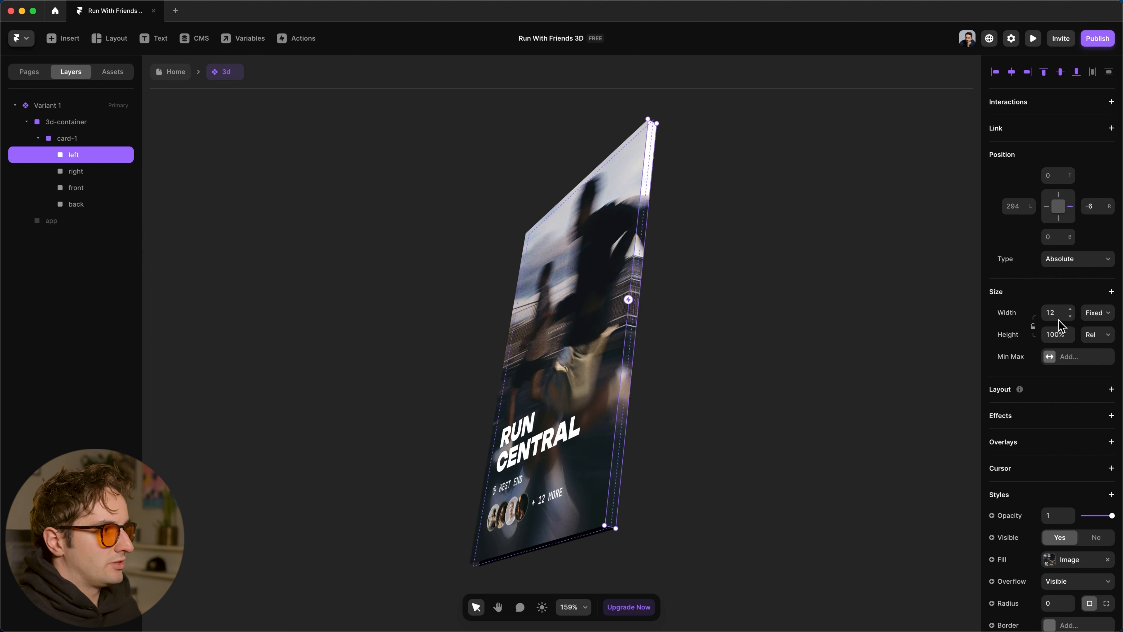
Move the left strip to the card's left edge with a left offset of -6.
{"action": "scroll", "coordinate": [1067, 337], "scroll_direction": "down", "scroll_amount": 5}
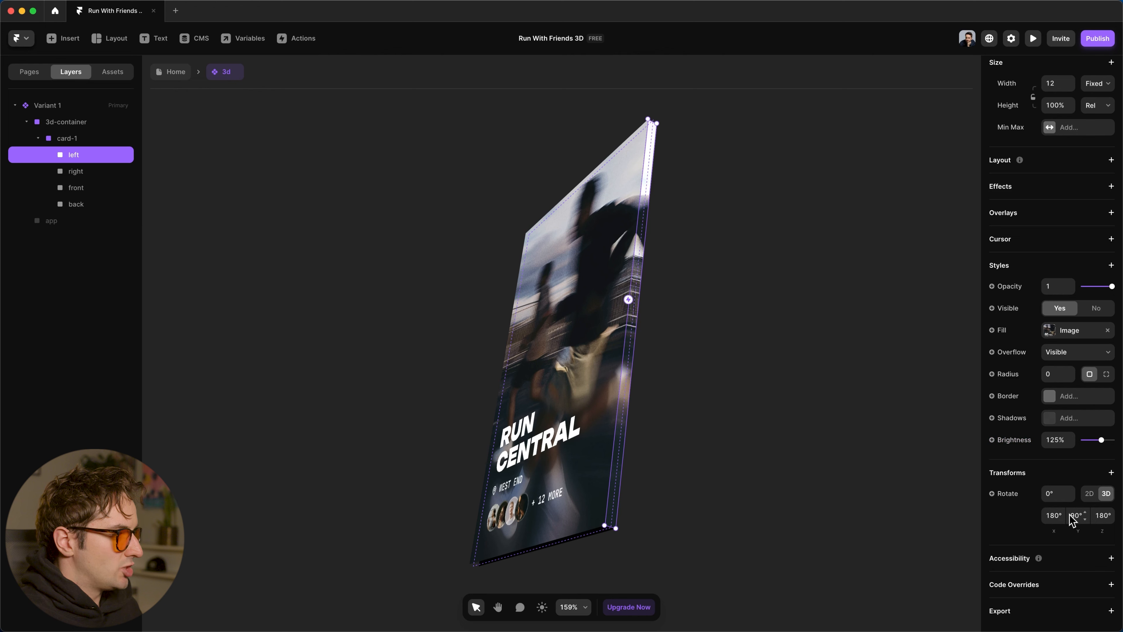
{"action": "scroll", "coordinate": [1079, 522], "scroll_direction": "up", "scroll_amount": 5}
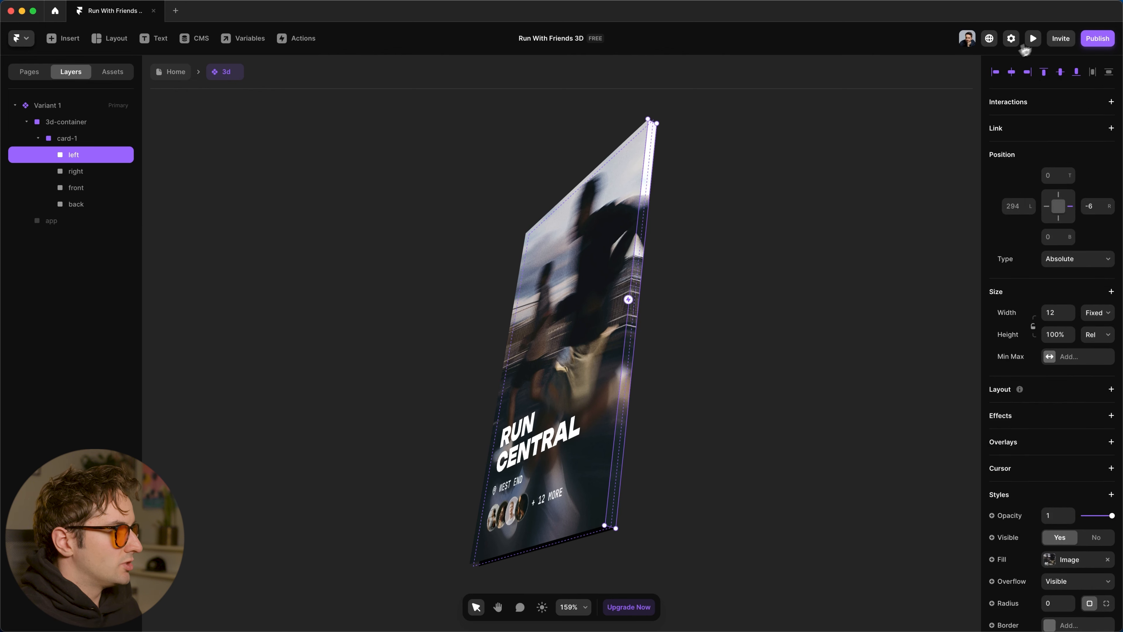
{"action": "left_click", "coordinate": [995, 73]}
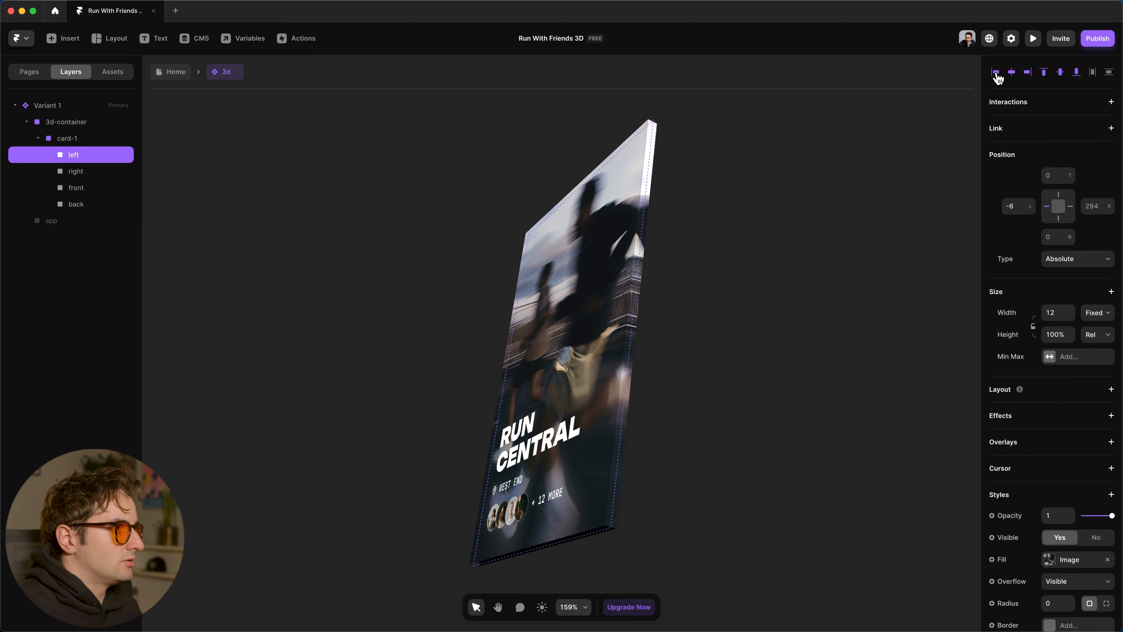
Rotate the 3d-container around Y so that the card's left side faces the view.
{"action": "left_click", "coordinate": [77, 139]}
{"action": "left_click", "coordinate": [77, 124]}
{"action": "left_click_drag", "start_coordinate": [1060, 498], "coordinate": [1088, 419]}
{"action": "left_click", "coordinate": [476, 140]}
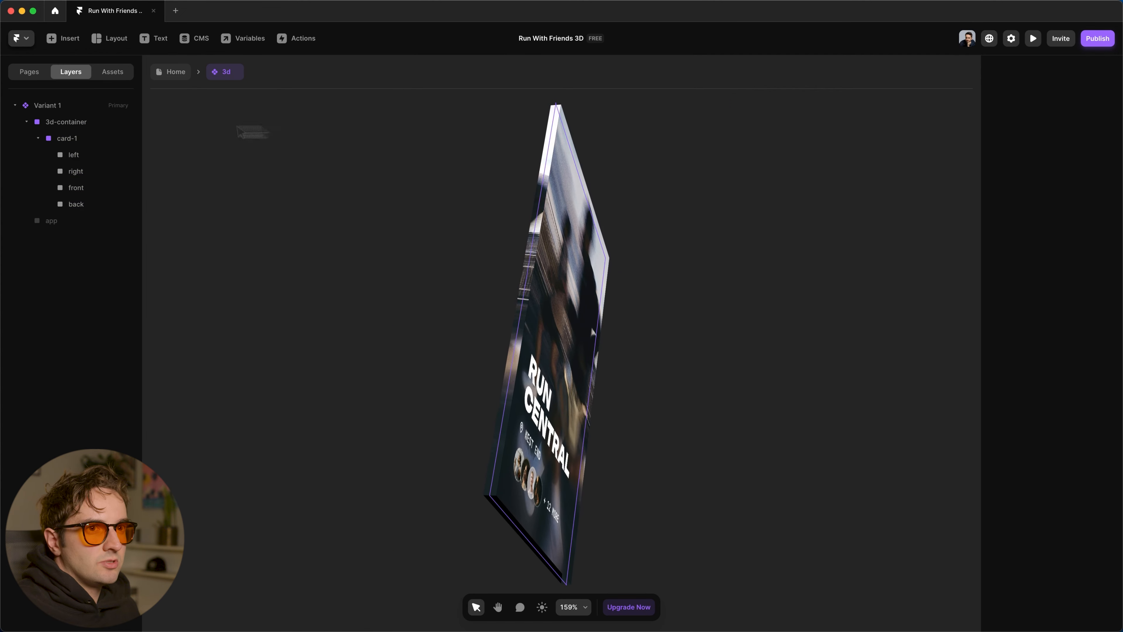
Set the position of the left strip's image fill to Left.
{"action": "left_click", "coordinate": [73, 155]}
{"action": "scroll", "coordinate": [1064, 552], "scroll_direction": "down", "scroll_amount": 2}
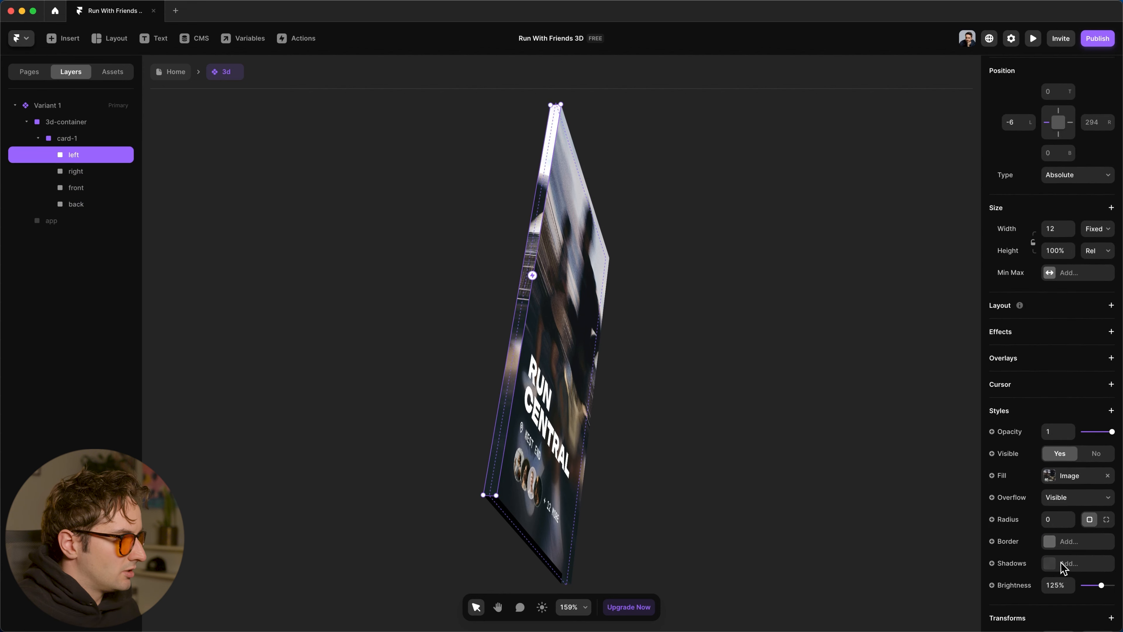
{"action": "left_click", "coordinate": [1069, 478]}
{"action": "left_click", "coordinate": [927, 552]}
{"action": "left_click", "coordinate": [913, 550]}
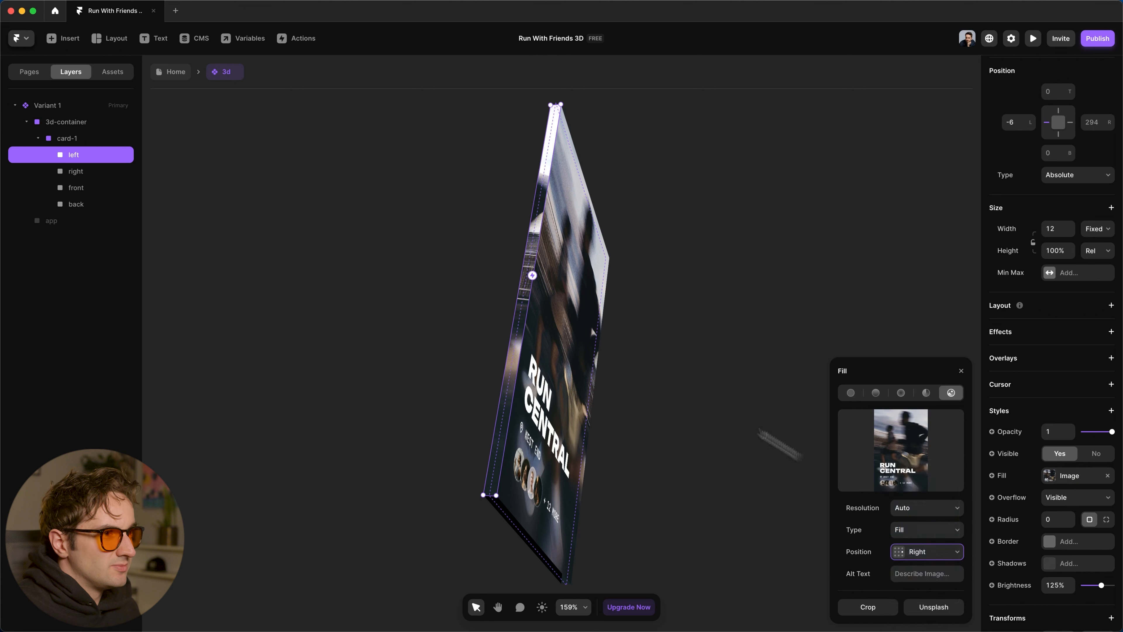
{"action": "left_click", "coordinate": [420, 225]}
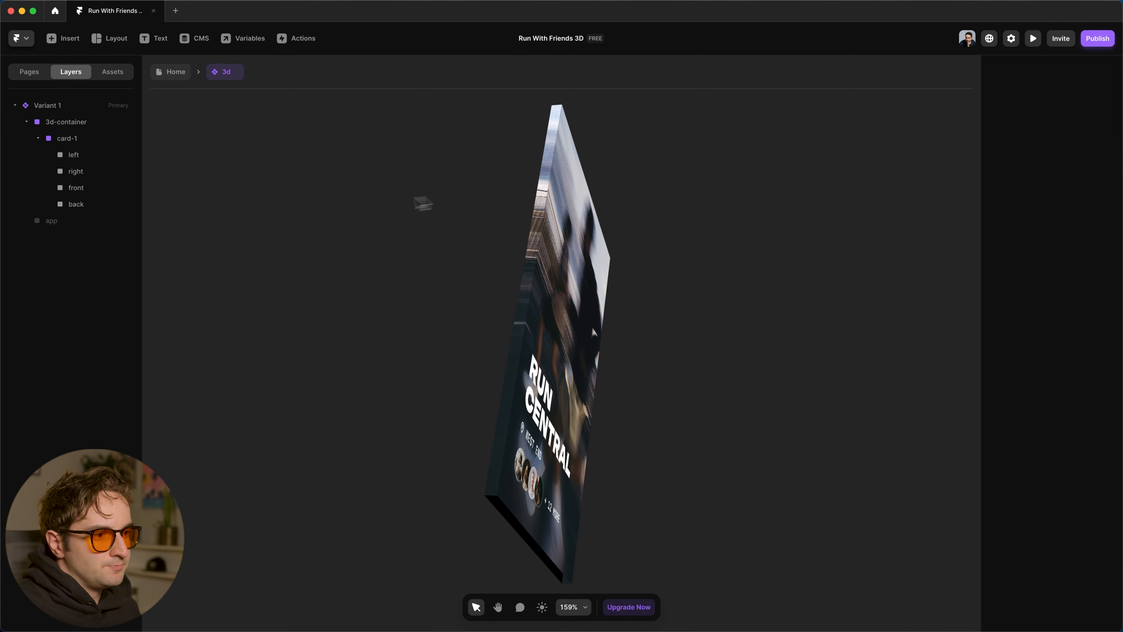
Duplicate the left strip and rename the copy "bottom".
{"action": "key", "text": "super+z"}
{"action": "key", "text": "super+d"}
{"action": "double_click", "coordinate": [78, 159]}
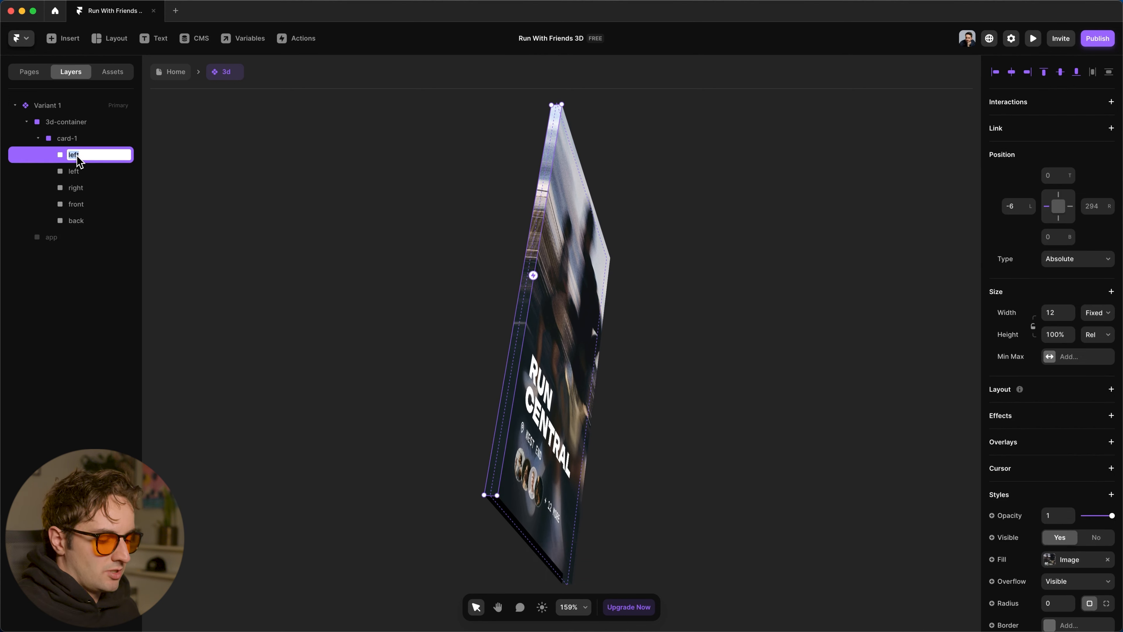
{"action": "type", "text": "bottom"}
{"action": "key", "text": "Return"}
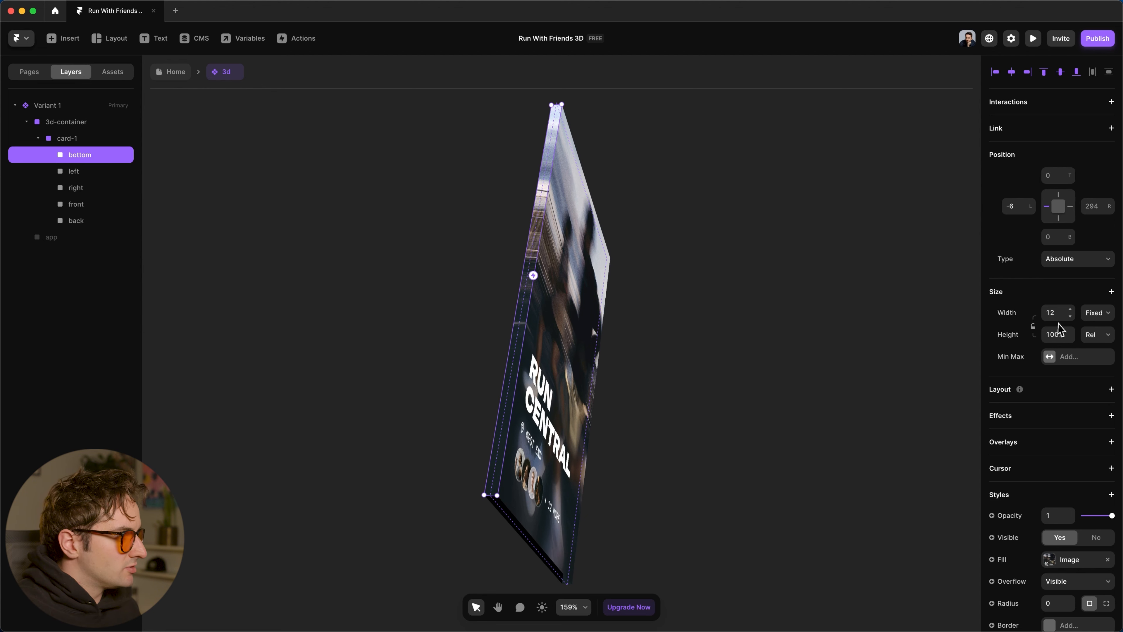
Size the bottom strip to a relative width of 100% and a fixed height of 12.
{"action": "left_click", "coordinate": [1095, 312]}
{"action": "left_click", "coordinate": [1090, 325]}
{"action": "left_click", "coordinate": [1057, 317]}
{"action": "type", "text": "100"}
{"action": "key", "text": "Return"}
{"action": "left_click", "coordinate": [1096, 334]}
{"action": "left_click", "coordinate": [1091, 322]}
{"action": "left_click", "coordinate": [1055, 335]}
{"action": "type", "text": "12"}
{"action": "key", "text": "Return"}
Set the bottom strip's 3D rotation to 90° on X and 180° on Y.
{"action": "scroll", "coordinate": [1068, 353], "scroll_direction": "down", "scroll_amount": 5}
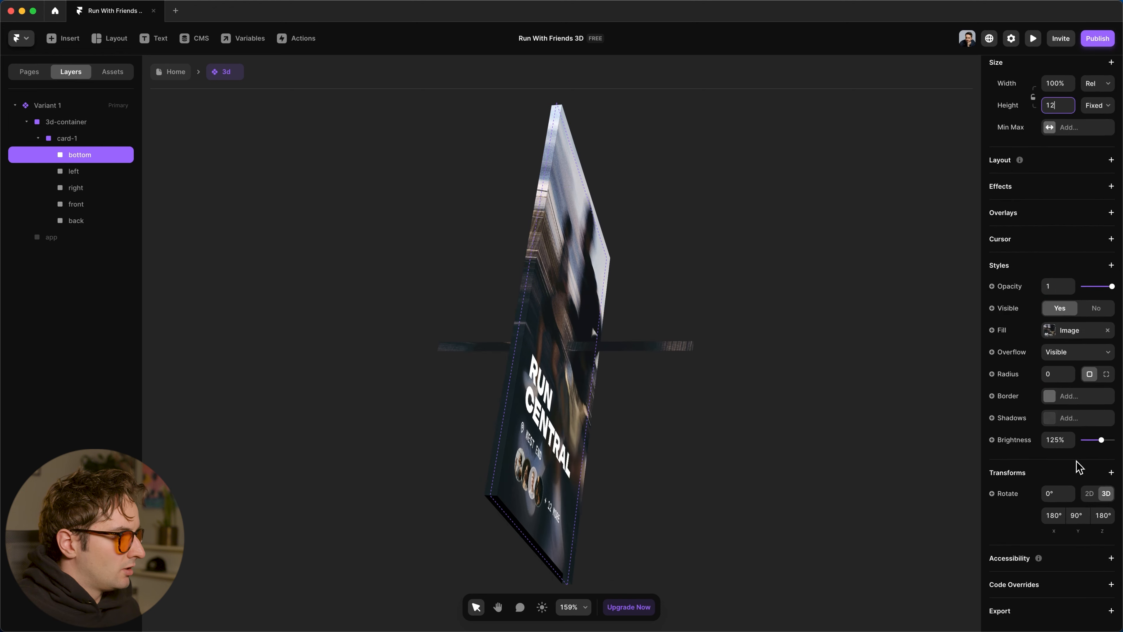
{"action": "left_click", "coordinate": [1053, 515]}
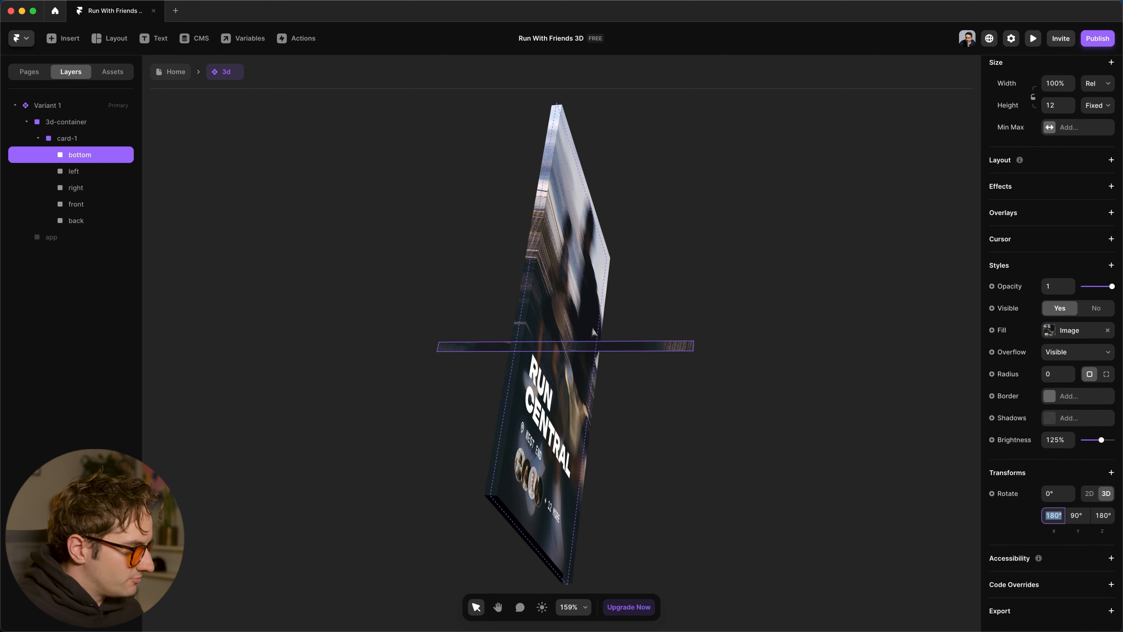
{"action": "type", "text": "90"}
{"action": "key", "text": "Tab"}
{"action": "type", "text": "180"}
{"action": "key", "text": "Return"}
Align the bottom strip to the card's bottom edge and centre it horizontally.
{"action": "scroll", "coordinate": [1065, 132], "scroll_direction": "up", "scroll_amount": 5}
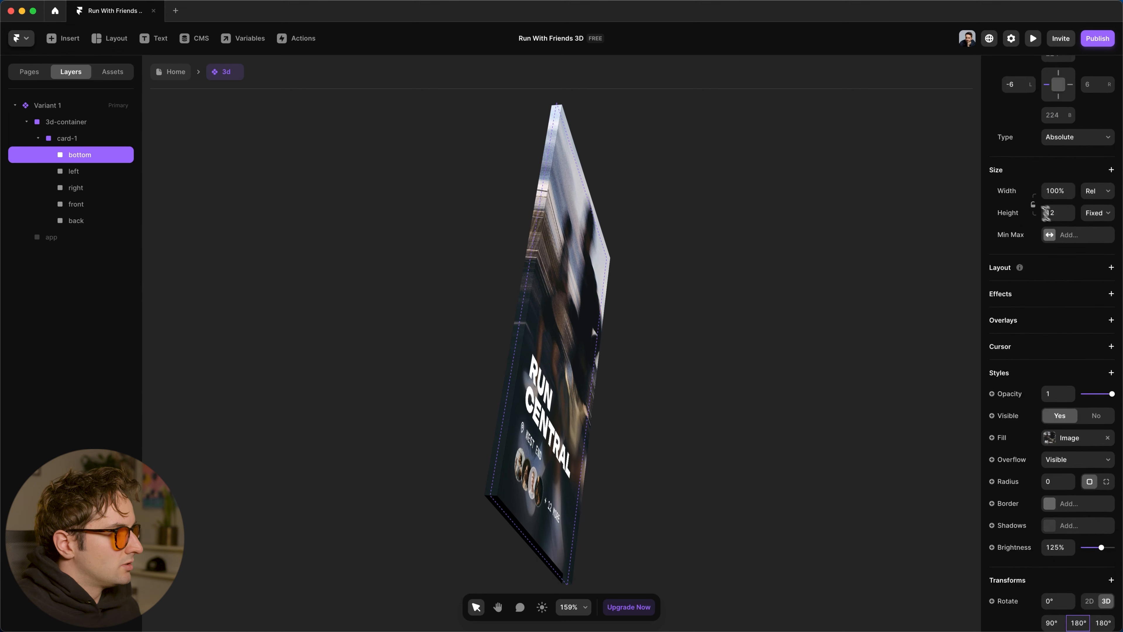
{"action": "left_click", "coordinate": [1076, 74]}
{"action": "left_click", "coordinate": [1012, 73]}
Tilt the 3d-container to an X rotation of 60° so that the card's bottom edge faces the view.
{"action": "left_click", "coordinate": [772, 468]}
{"action": "key", "text": "space"}
{"action": "left_click_drag", "start_coordinate": [681, 558], "coordinate": [720, 476]}
{"action": "mouse_move", "coordinate": [1085, 493]}
{"action": "left_mouse_down"}
{"action": "mouse_move", "coordinate": [1090, 477]}
{"action": "mouse_move", "coordinate": [1092, 504]}
{"action": "mouse_move", "coordinate": [1074, 504]}
{"action": "left_mouse_up"}
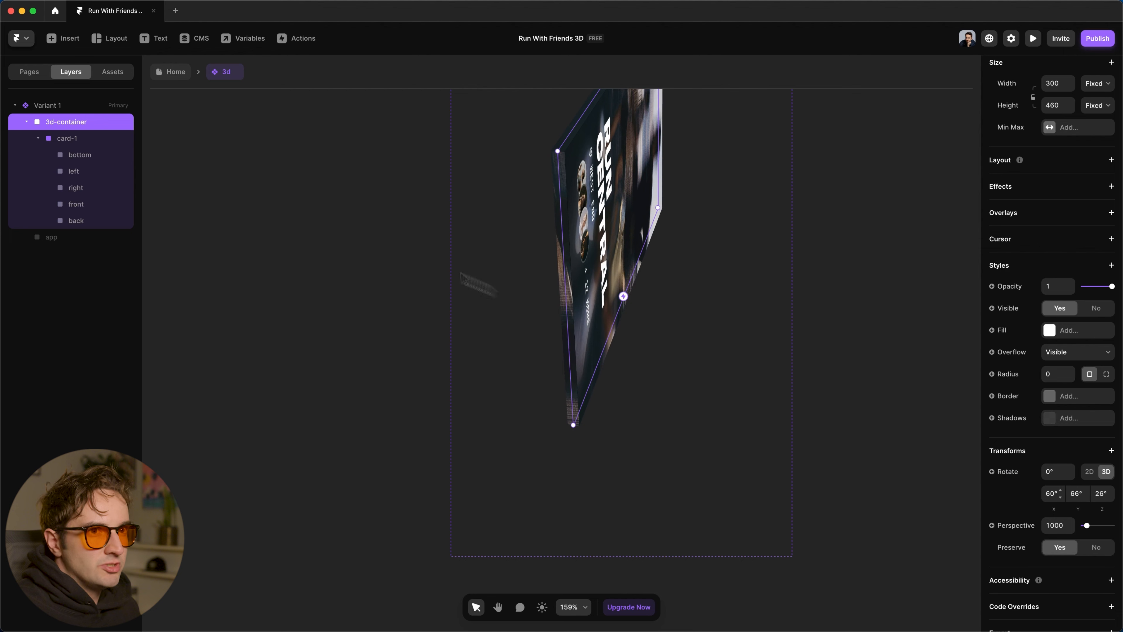
Set the position of the bottom strip's image fill to Bottom Center.
{"action": "left_click", "coordinate": [70, 155]}
{"action": "left_click", "coordinate": [1070, 562]}
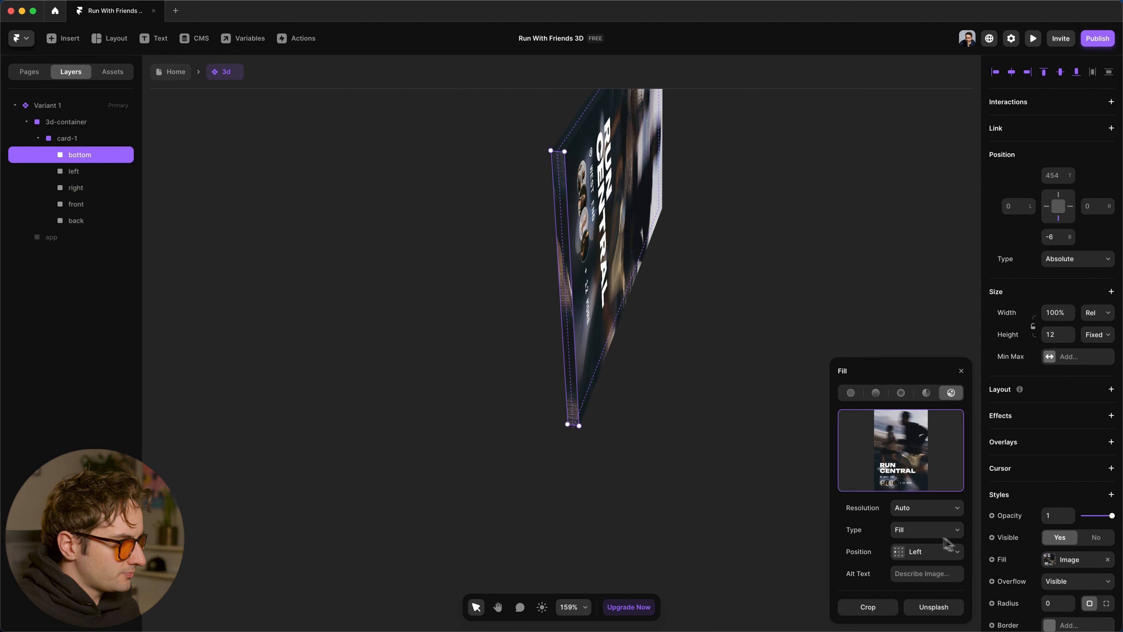
{"action": "left_click", "coordinate": [924, 551]}
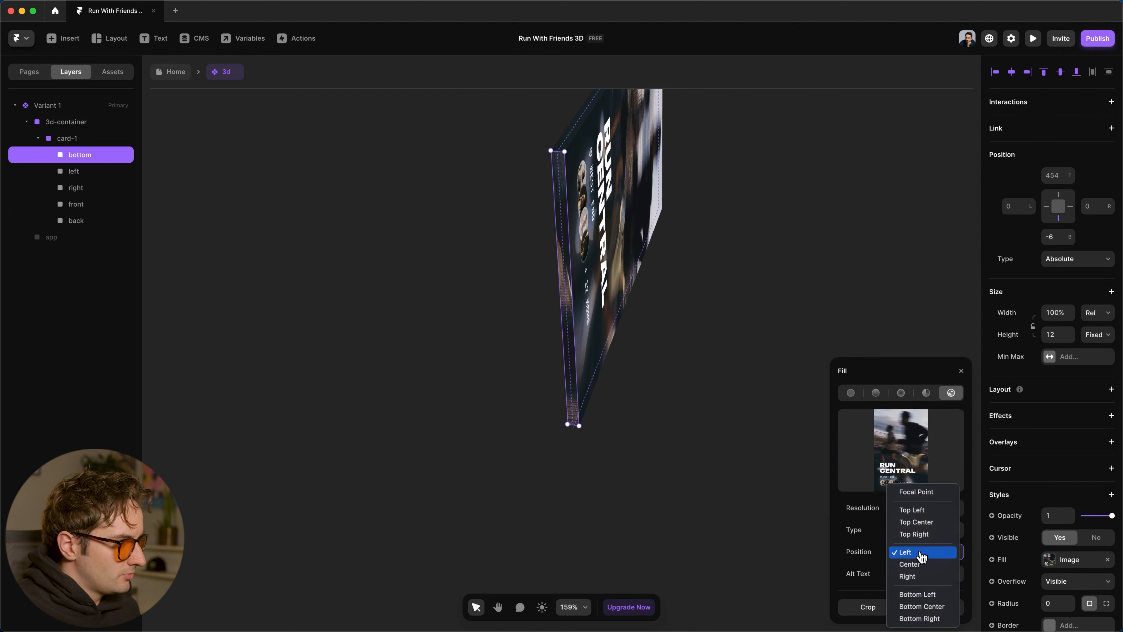
{"action": "left_click", "coordinate": [924, 607]}
{"action": "left_click", "coordinate": [725, 485]}
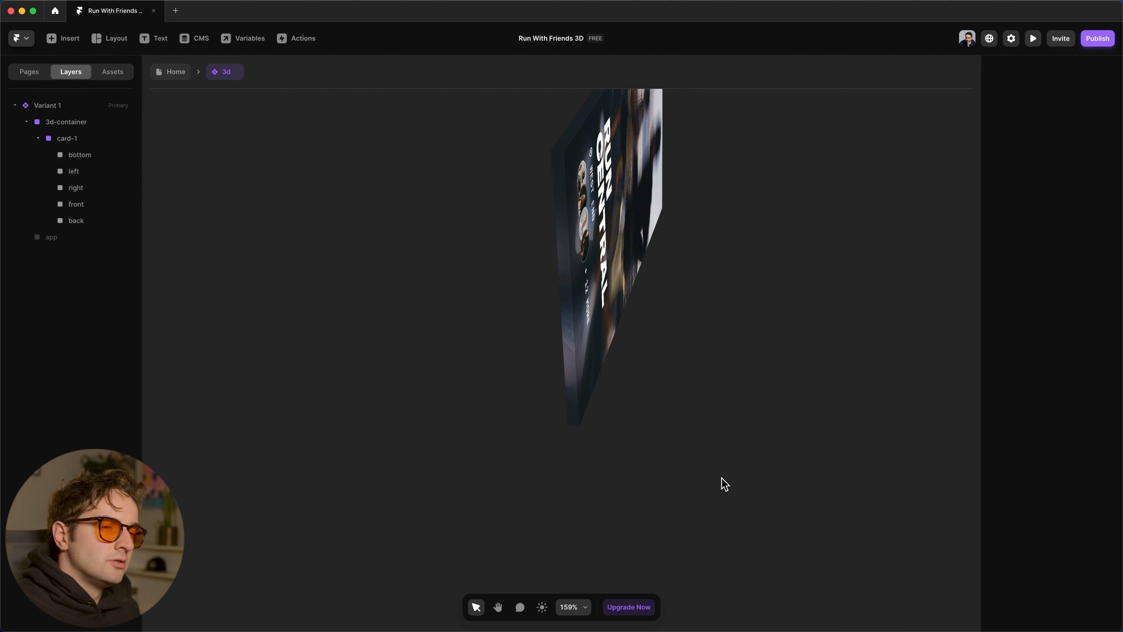
Duplicate the bottom strip, rename the copy "top" and align it to the card's top edge with a top offset of -6.
{"action": "left_click", "coordinate": [86, 155]}
{"action": "key", "text": "super+d"}
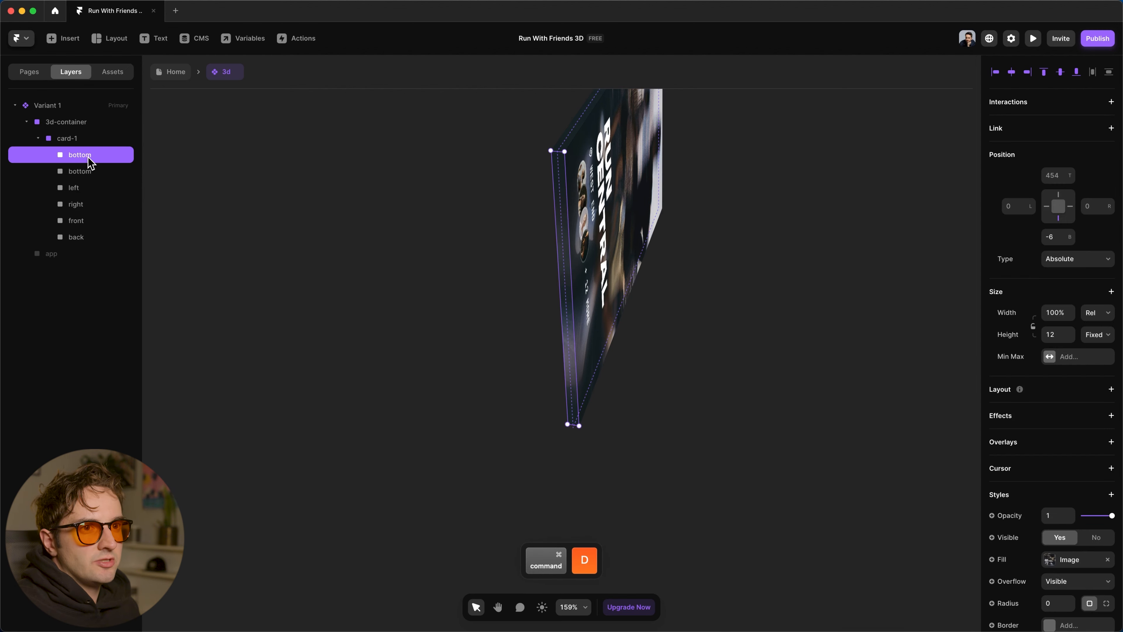
{"action": "double_click", "coordinate": [86, 156]}
{"action": "type", "text": "top"}
{"action": "key", "text": "Return"}
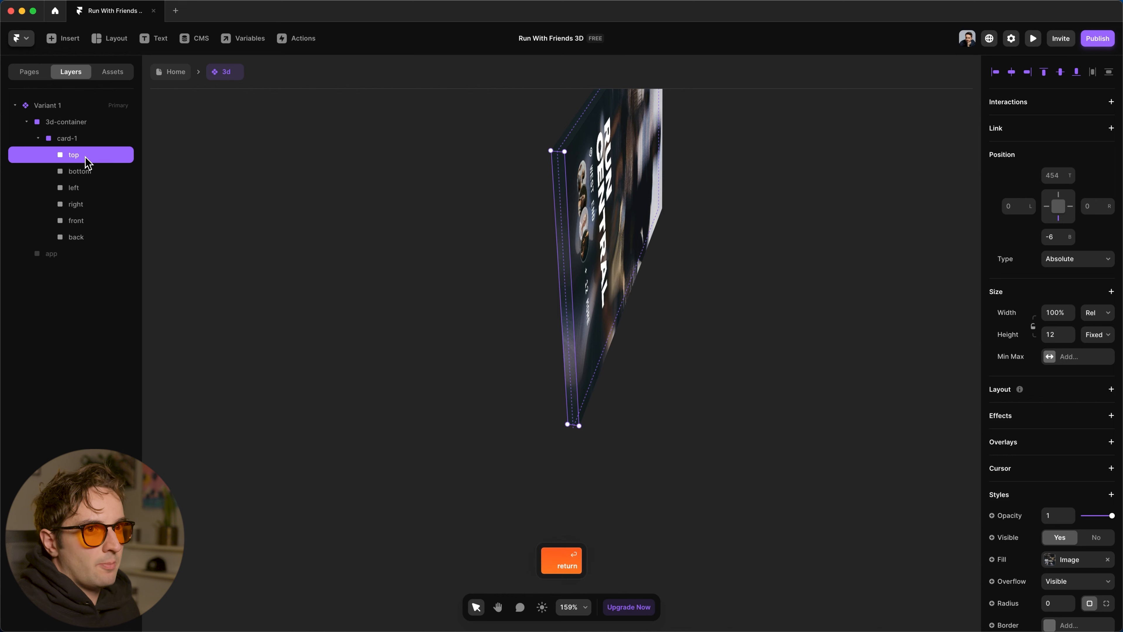
{"action": "left_click", "coordinate": [1044, 72]}
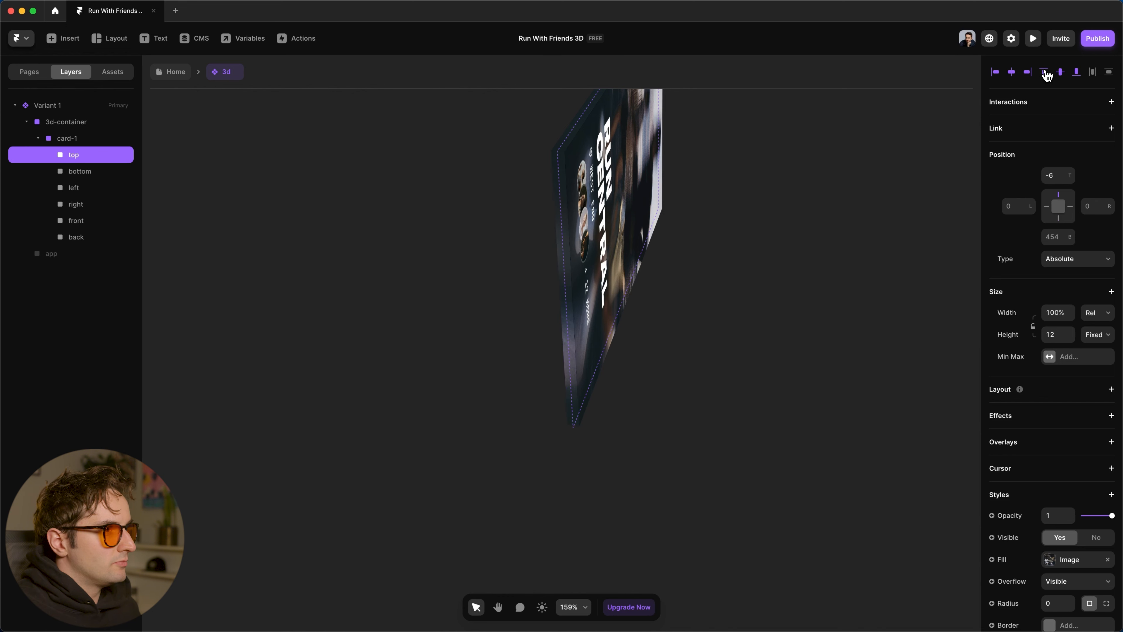
Set the position of the top strip's image fill to Top Center.
{"action": "scroll", "coordinate": [1079, 442], "scroll_direction": "down", "scroll_amount": 5}
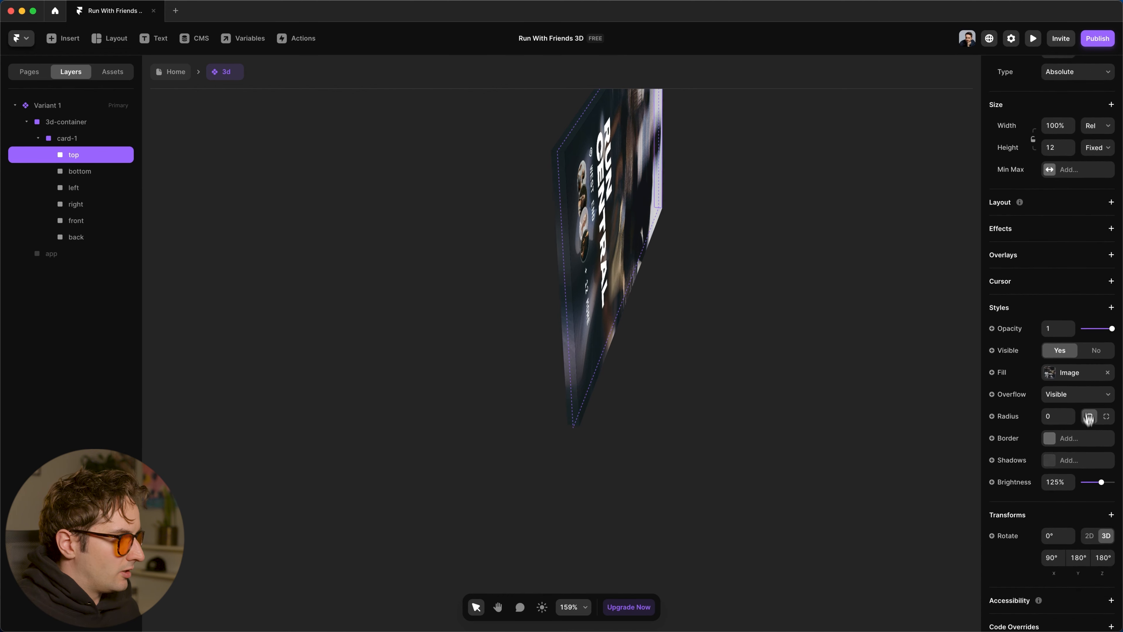
{"action": "left_click", "coordinate": [1083, 374]}
{"action": "left_click", "coordinate": [926, 551]}
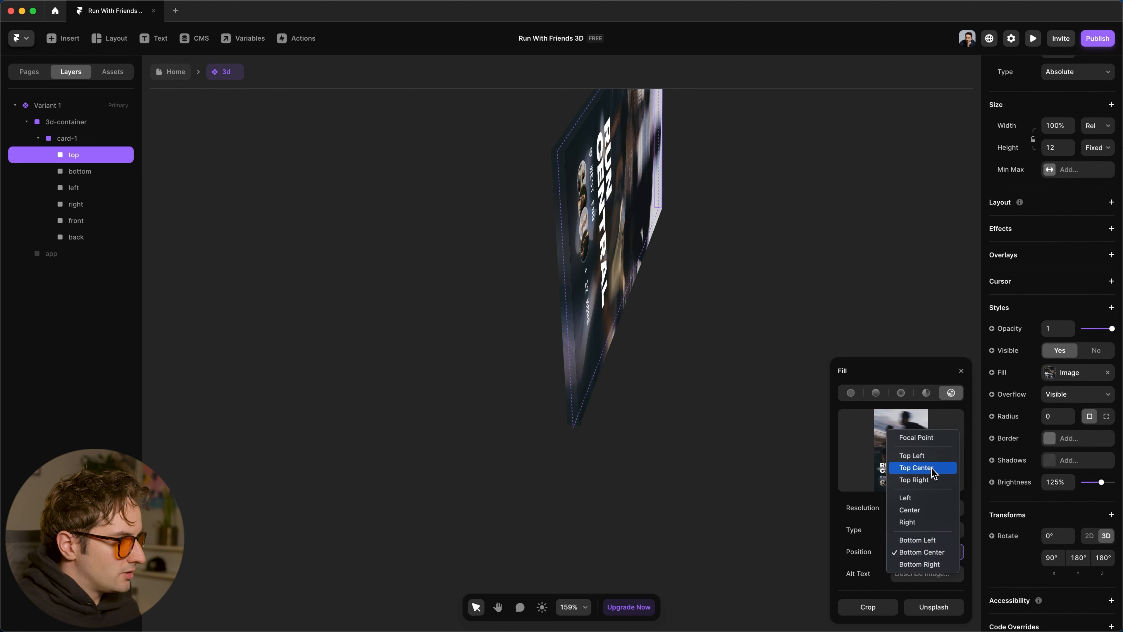
{"action": "left_click", "coordinate": [916, 467]}
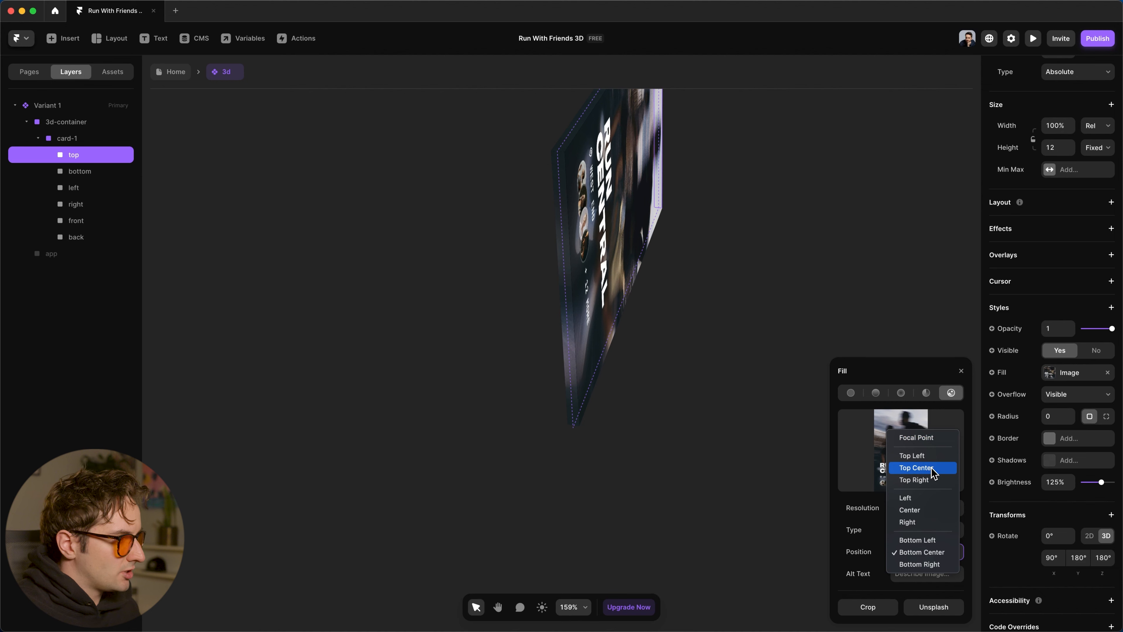
{"action": "left_click", "coordinate": [725, 431]}
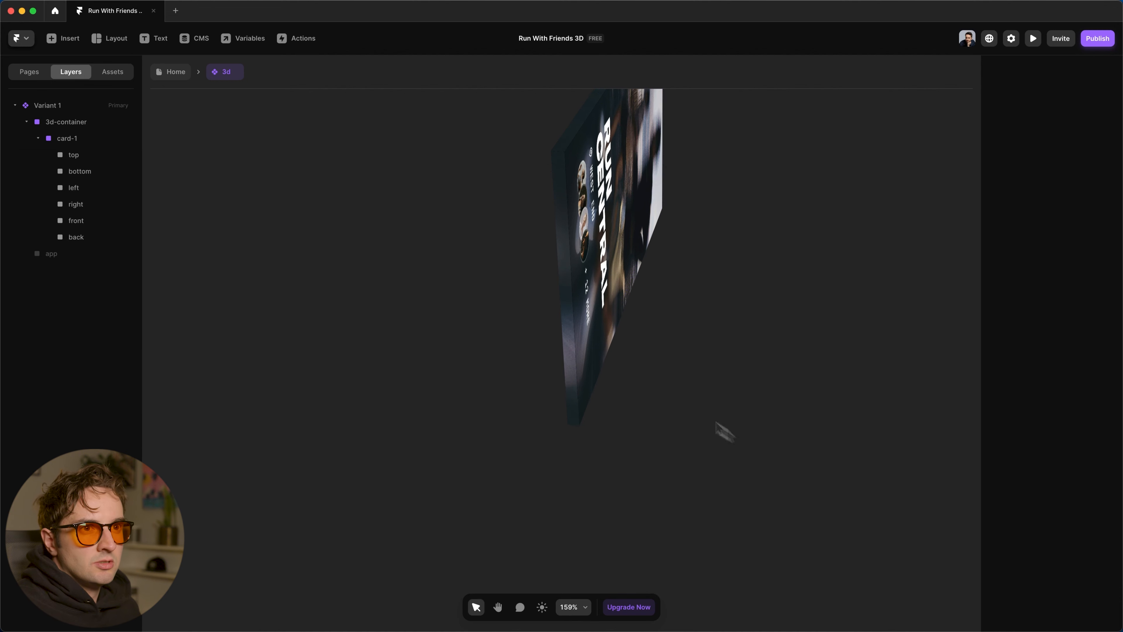
Turn the 3d-container to check card-1's edges from several angles, leaving its rotation at X 25° and Y -45°.
{"action": "left_click", "coordinate": [123, 126]}
{"action": "left_click_drag", "start_coordinate": [1062, 496], "coordinate": [1062, 537]}
{"action": "key", "text": "space"}
{"action": "left_click_drag", "start_coordinate": [862, 242], "coordinate": [862, 369]}
{"action": "left_click", "coordinate": [834, 208]}
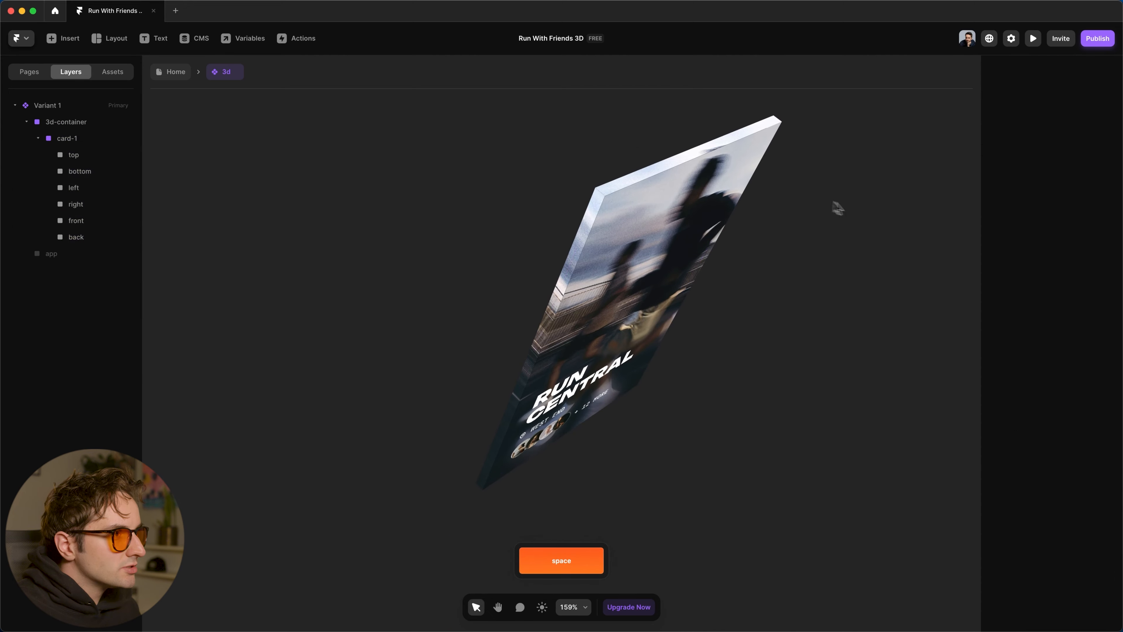
{"action": "left_click", "coordinate": [682, 181]}
{"action": "left_click_drag", "start_coordinate": [1083, 469], "coordinate": [1110, 479]}
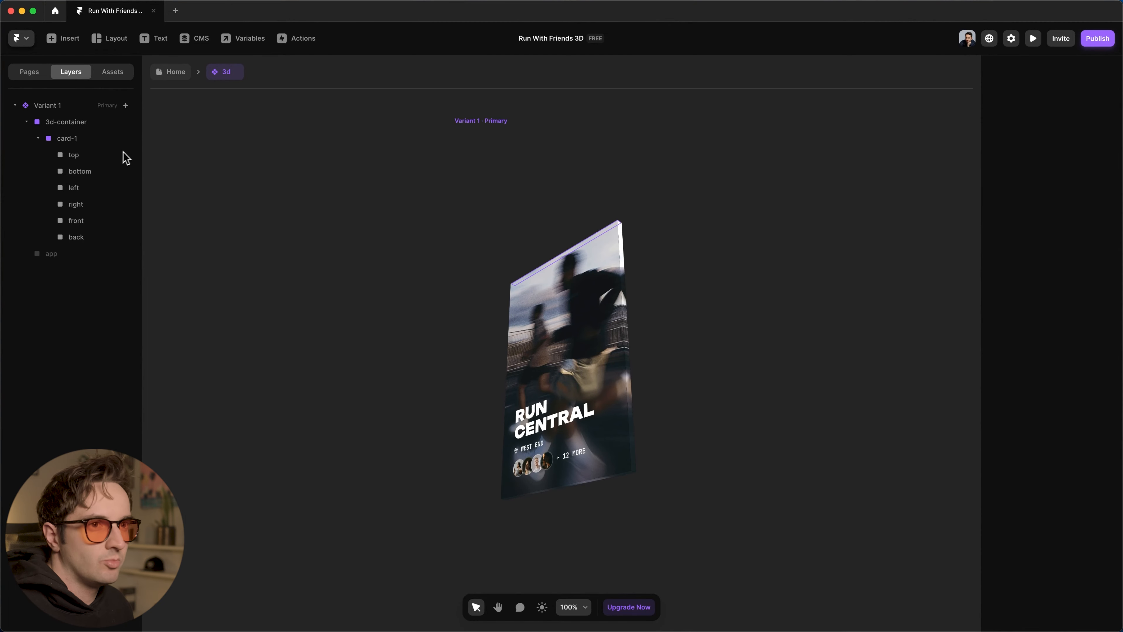
Set the brightness of card-1's top and bottom strips to 75%.
{"action": "left_click", "coordinate": [80, 155]}
{"action": "left_click", "coordinate": [82, 172], "text": "super"}
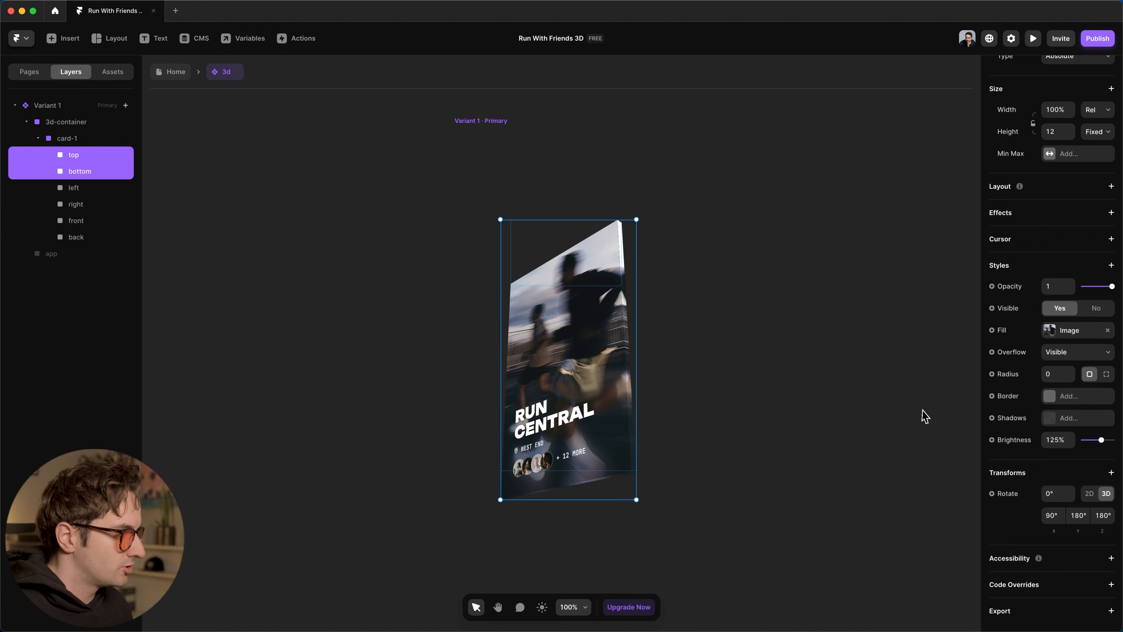
{"action": "left_click", "coordinate": [1054, 440]}
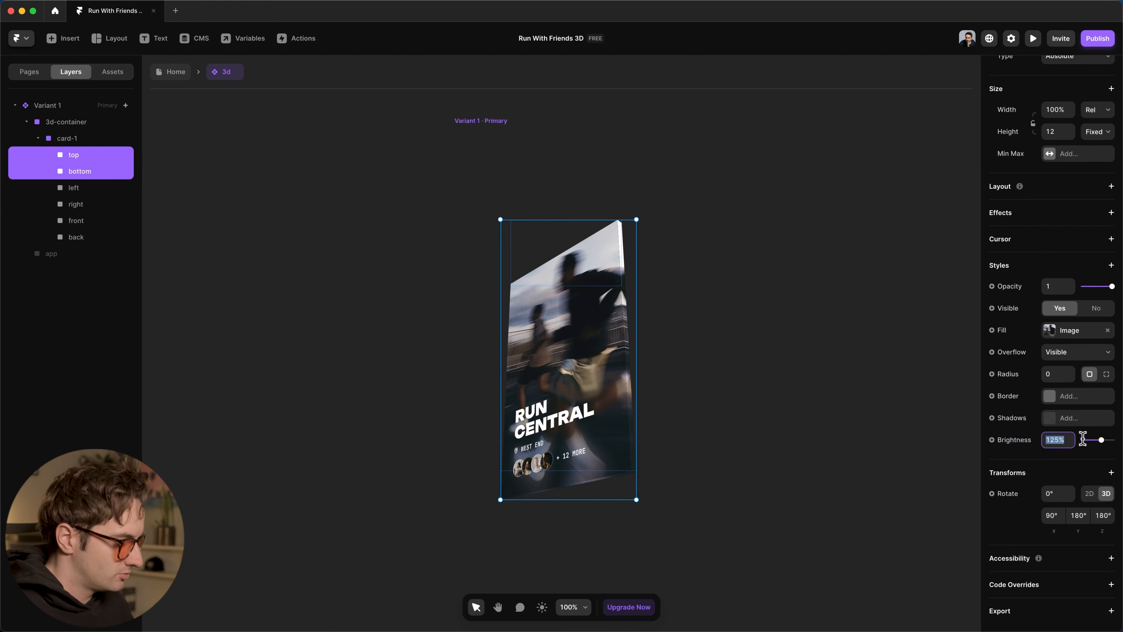
{"action": "type", "text": "75"}
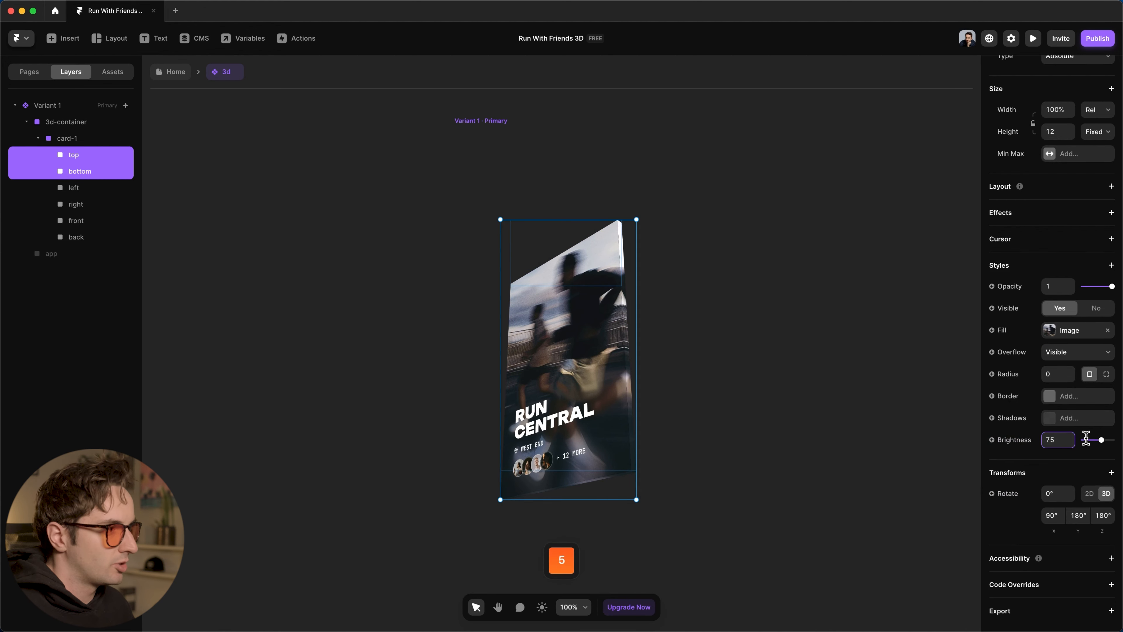
{"action": "key", "text": "Return"}
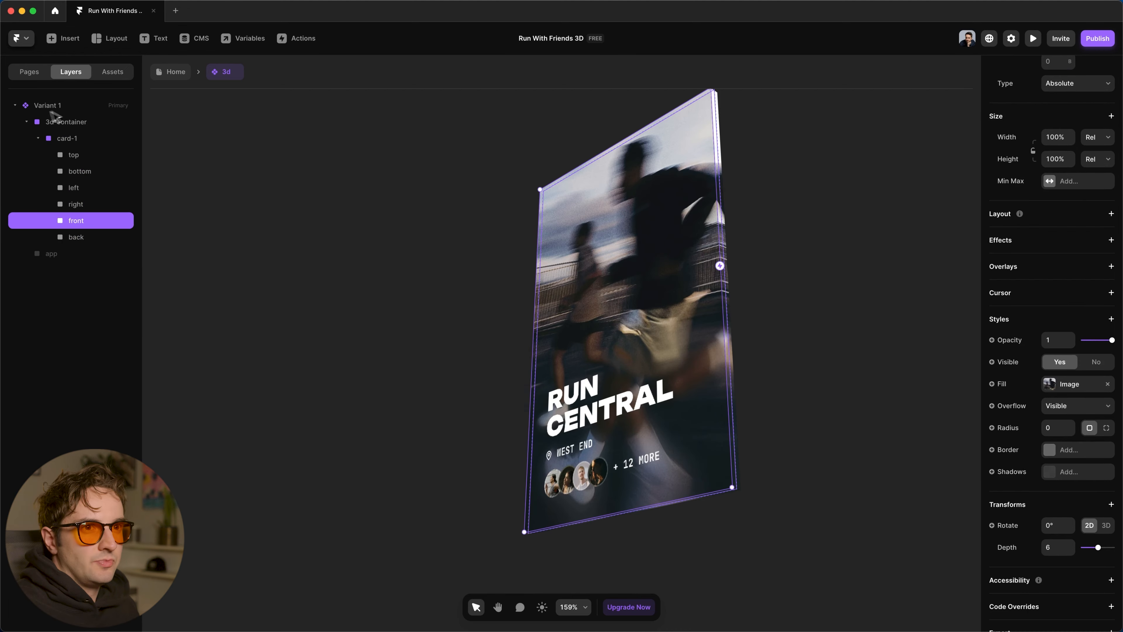
Duplicate card-1 inside the 3d-container and rename the copy "card-2".
{"action": "left_click", "coordinate": [82, 141]}
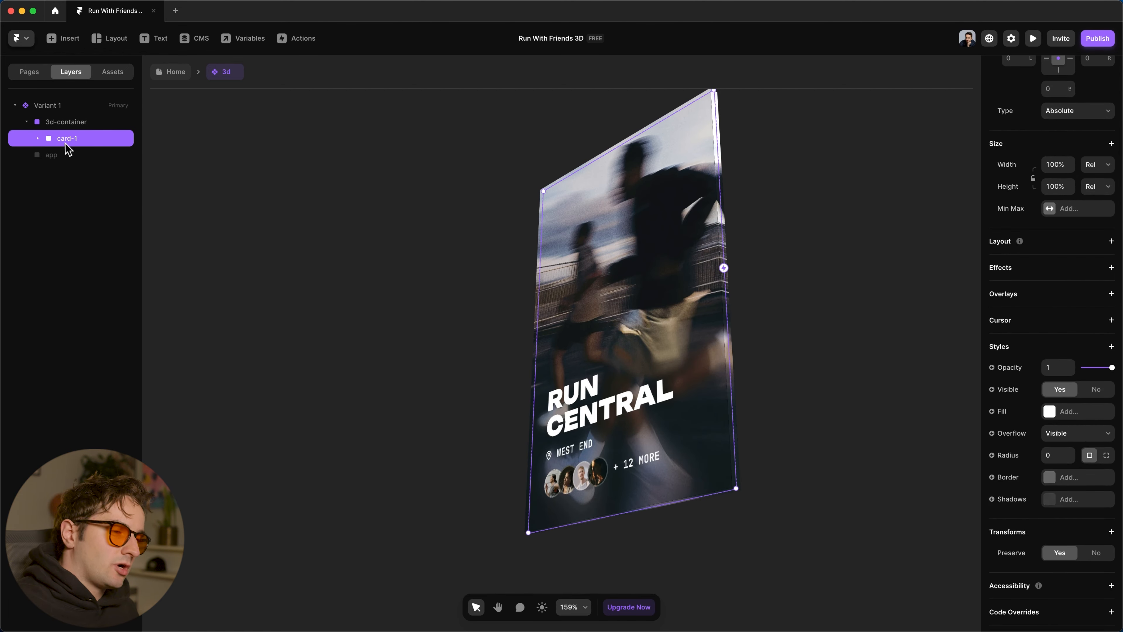
{"action": "key", "text": "super+d"}
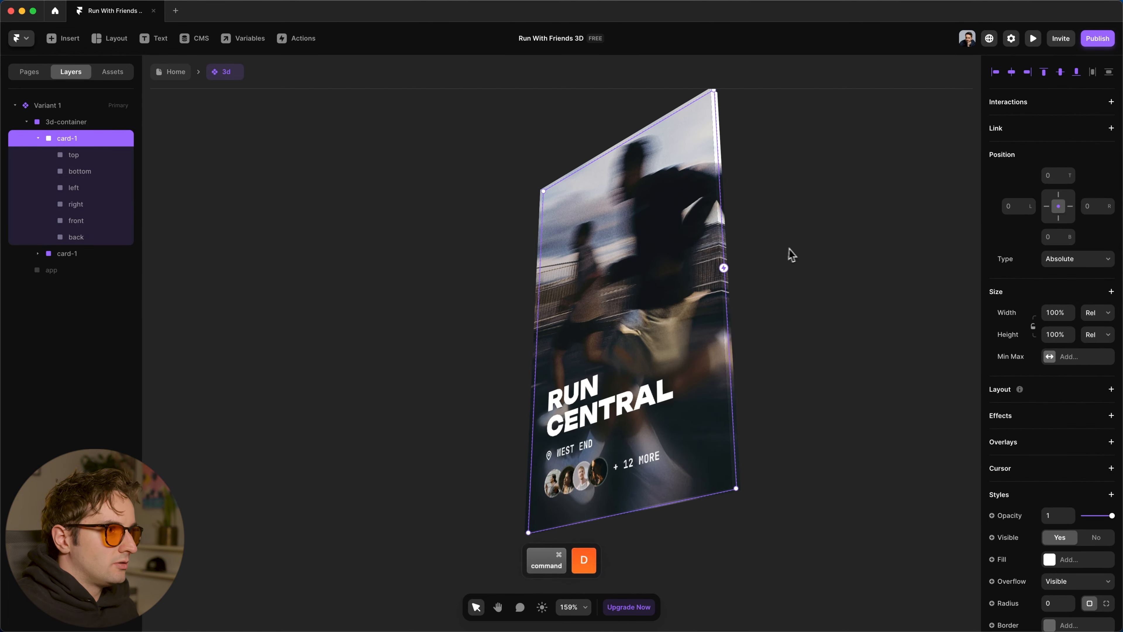
{"action": "double_click", "coordinate": [71, 141]}
{"action": "key", "text": "Right"}
{"action": "key", "text": "BackSpace"}
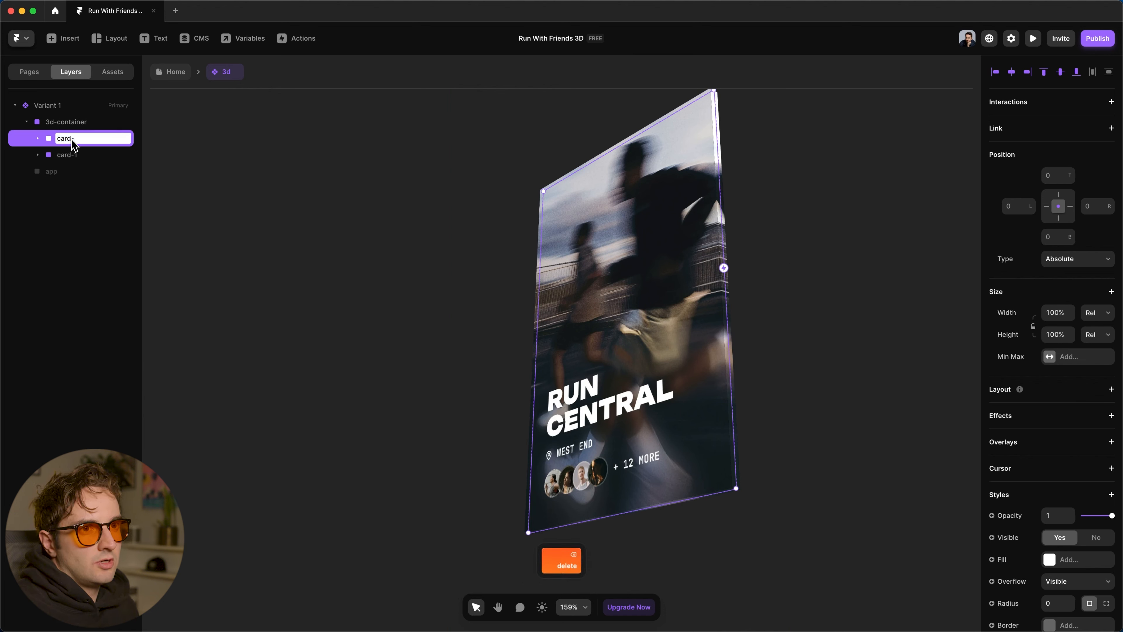
{"action": "type", "text": "2"}
{"action": "key", "text": "Return"}
Replace the image fill of card-2's top, bottom, left, right and front faces with card-2.jpg from the assets folder.
{"action": "left_click", "coordinate": [38, 138]}
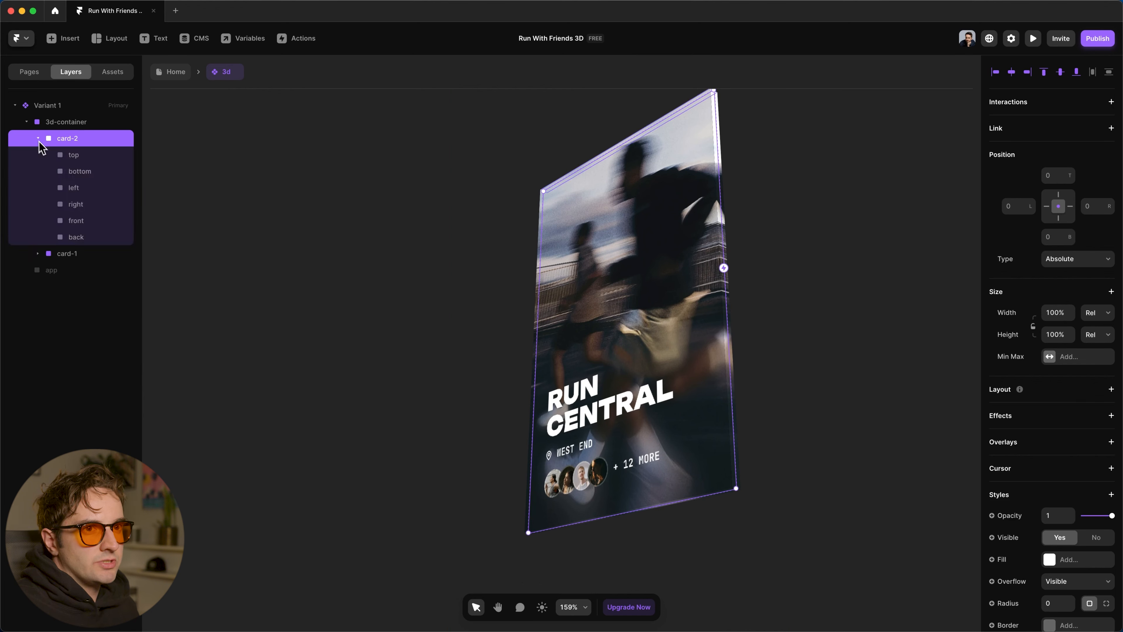
{"action": "left_click", "coordinate": [79, 157]}
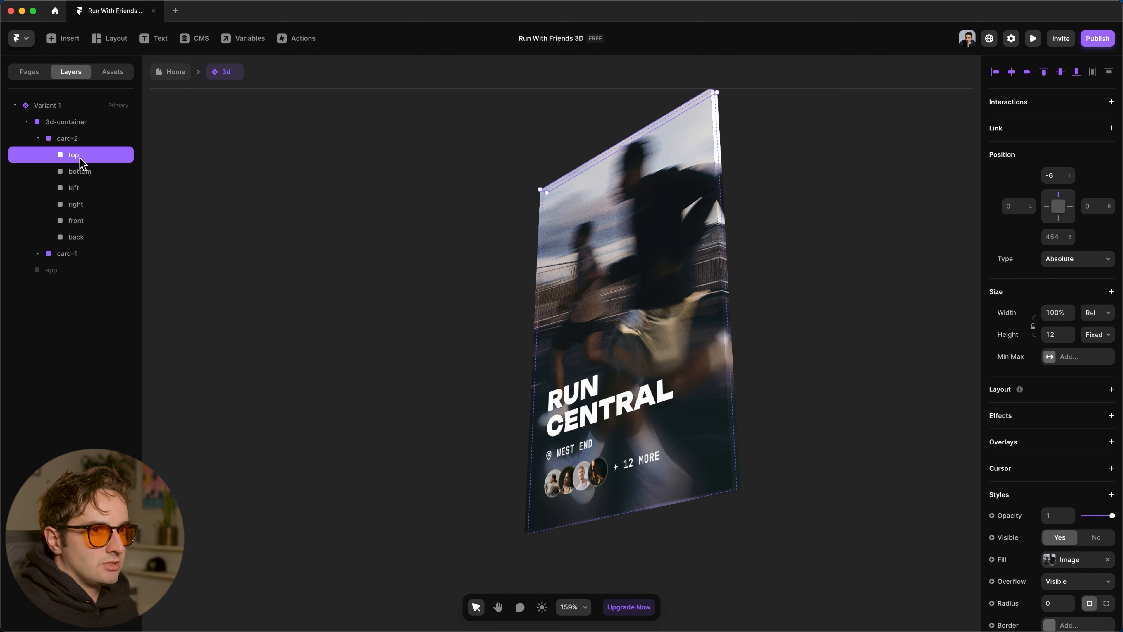
{"action": "left_click", "coordinate": [84, 223], "text": "shift"}
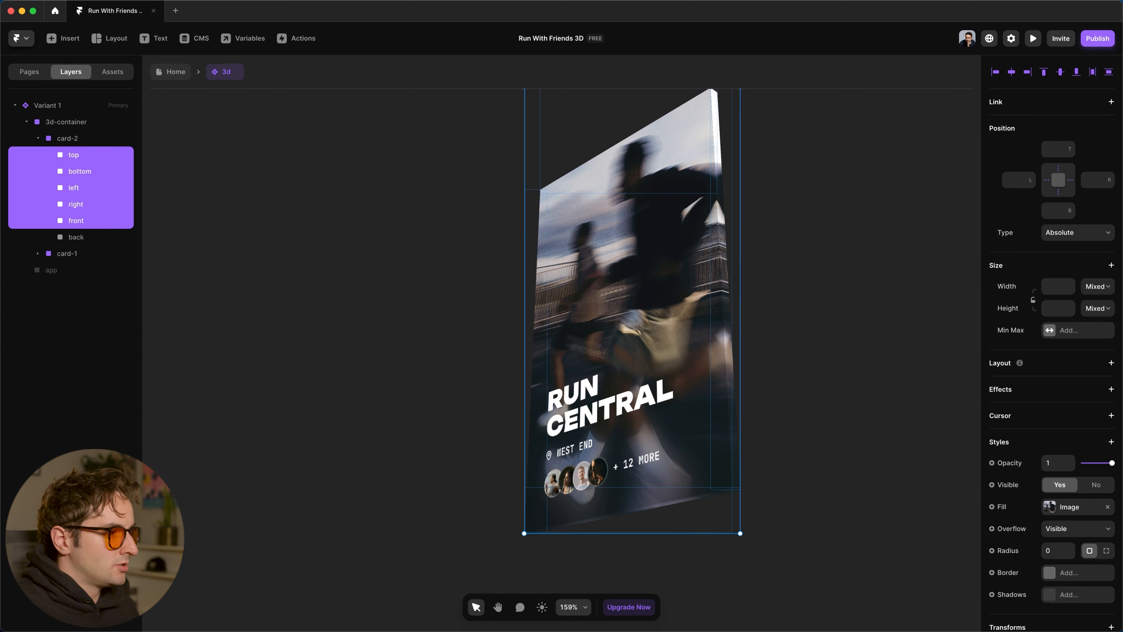
{"action": "left_click", "coordinate": [1073, 507]}
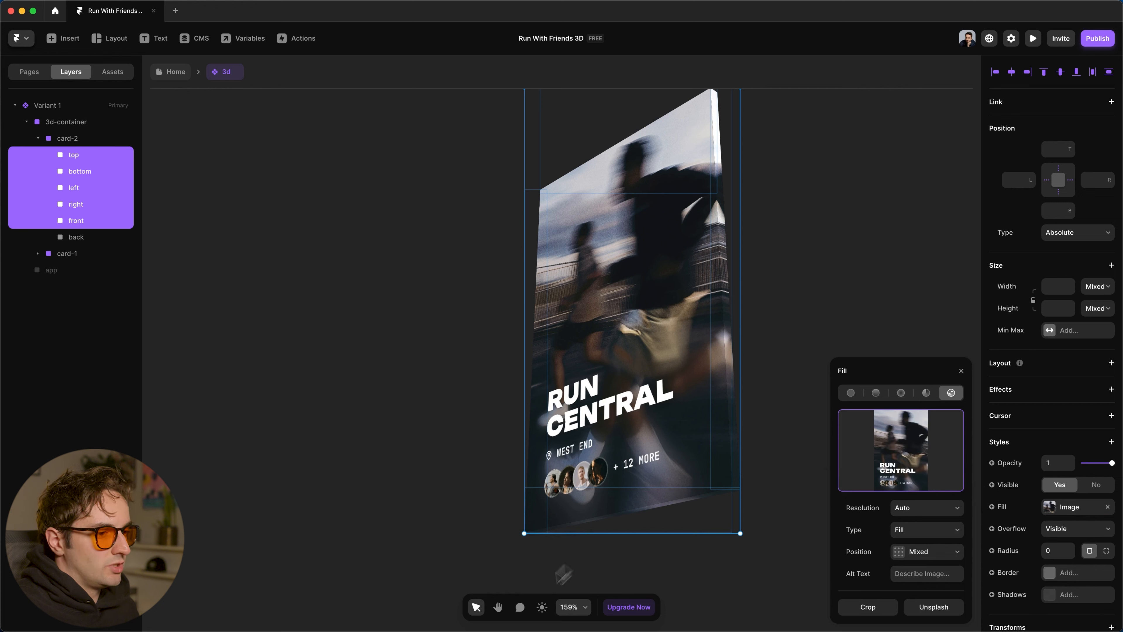
{"action": "left_click", "coordinate": [455, 617]}
{"action": "left_click", "coordinate": [892, 235]}
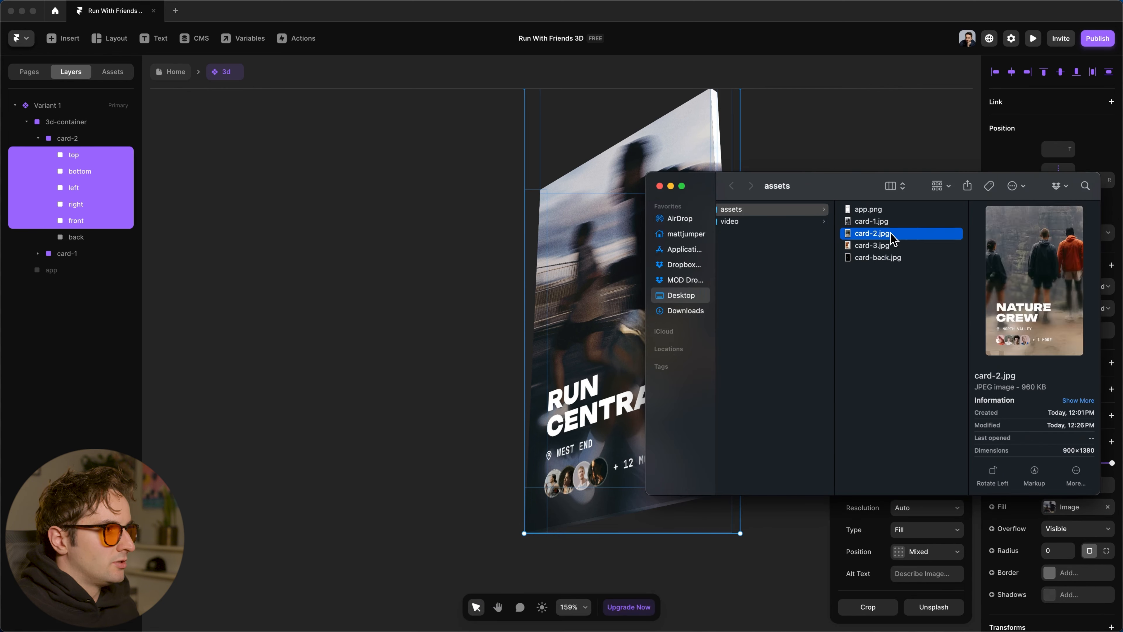
{"action": "key", "text": "super+c"}
{"action": "left_click", "coordinate": [464, 264]}
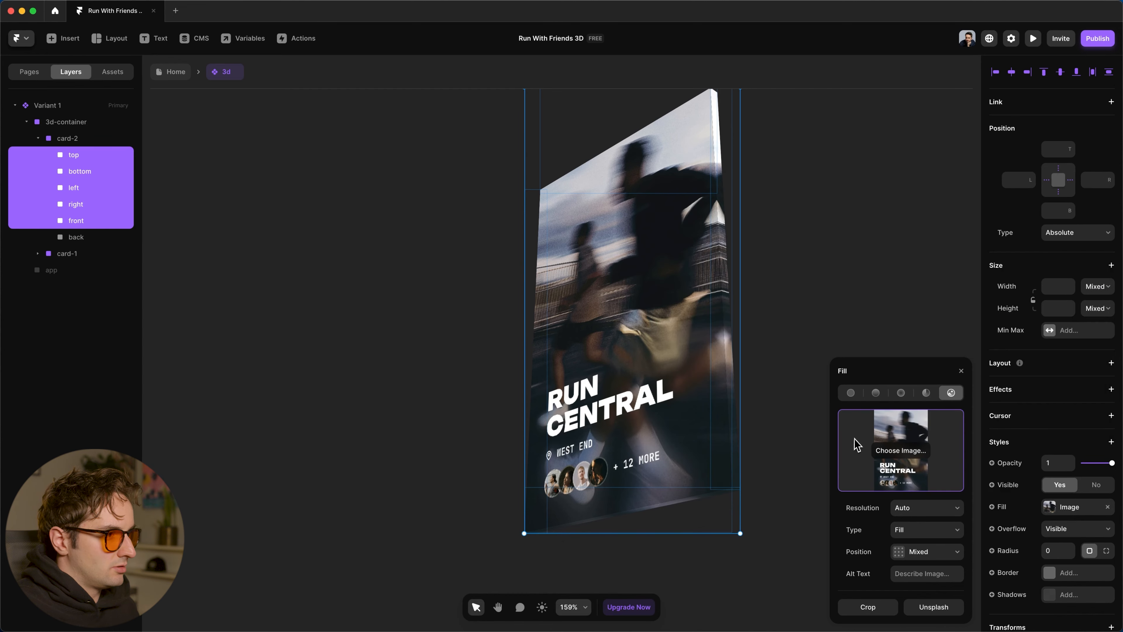
{"action": "key", "text": "super+v"}
{"action": "left_click", "coordinate": [825, 295]}
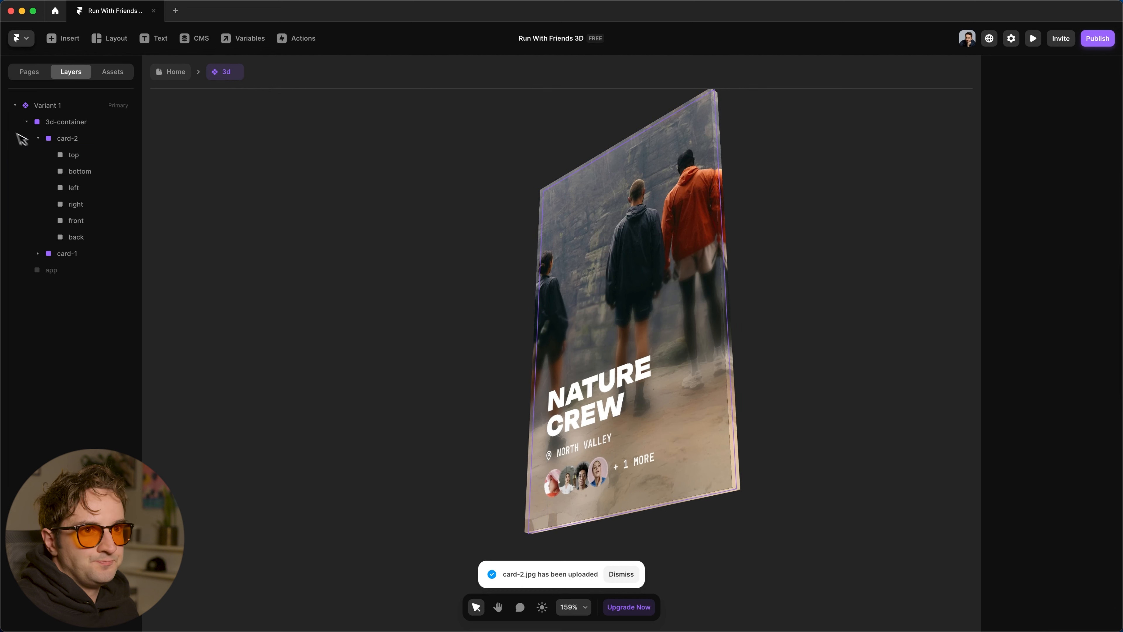
Duplicate card-2 and rename the copy "card-3".
{"action": "left_click", "coordinate": [70, 140]}
{"action": "key", "text": "super+d"}
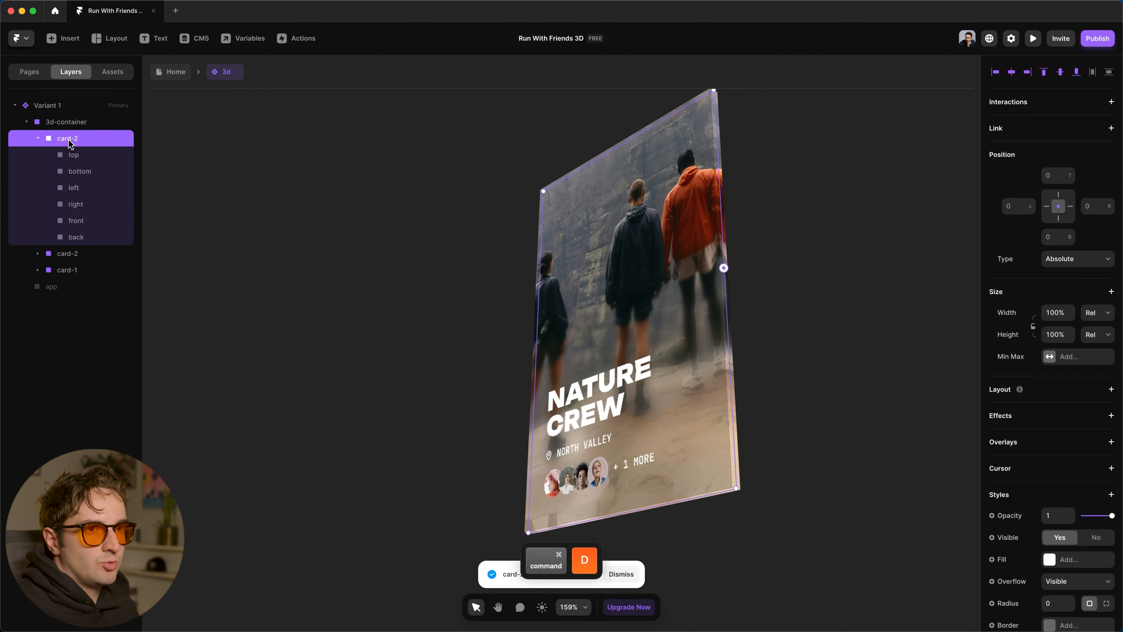
{"action": "double_click", "coordinate": [69, 143]}
{"action": "key", "text": "shift+Left"}
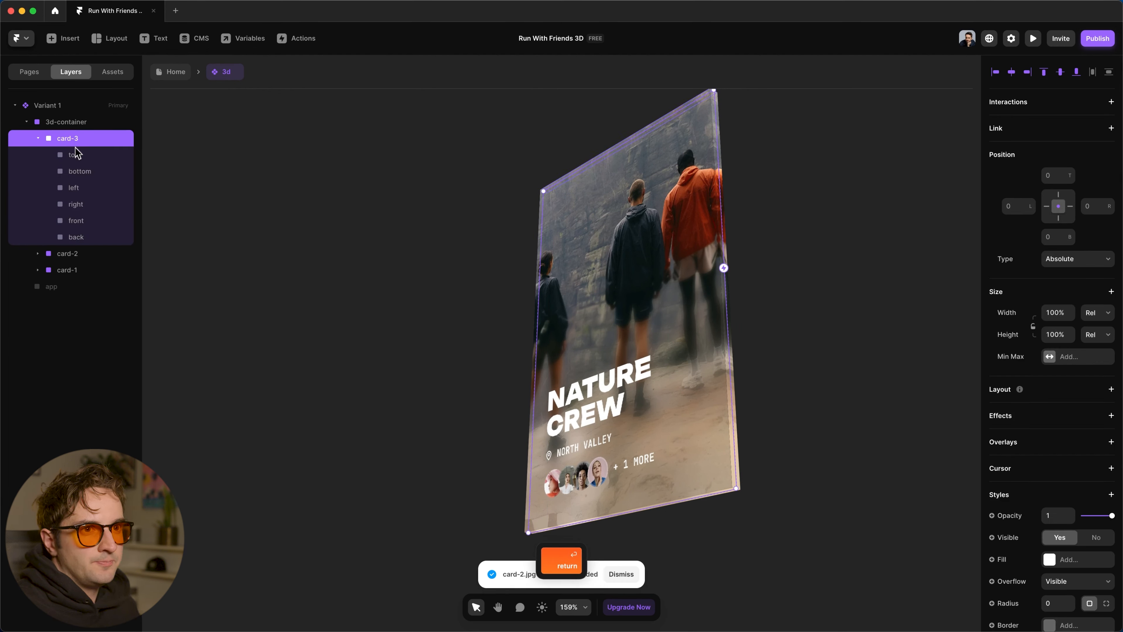
Replace the image fill of card-3's top, bottom, left, right and front faces with card-3.jpg from the assets folder.
{"action": "left_click", "coordinate": [76, 154]}
{"action": "left_click", "coordinate": [78, 220], "text": "shift"}
{"action": "key", "text": "super+Tab"}
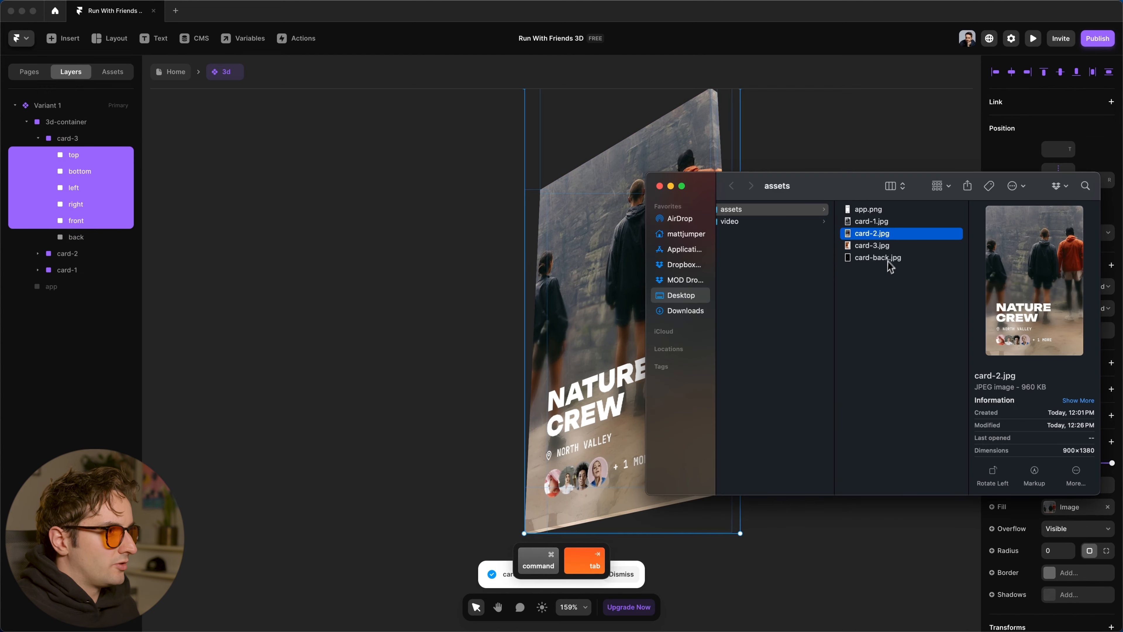
{"action": "key", "text": "Down"}
{"action": "key", "text": "super+Tab"}
{"action": "left_click", "coordinate": [1069, 513]}
{"action": "key", "text": "super+v"}
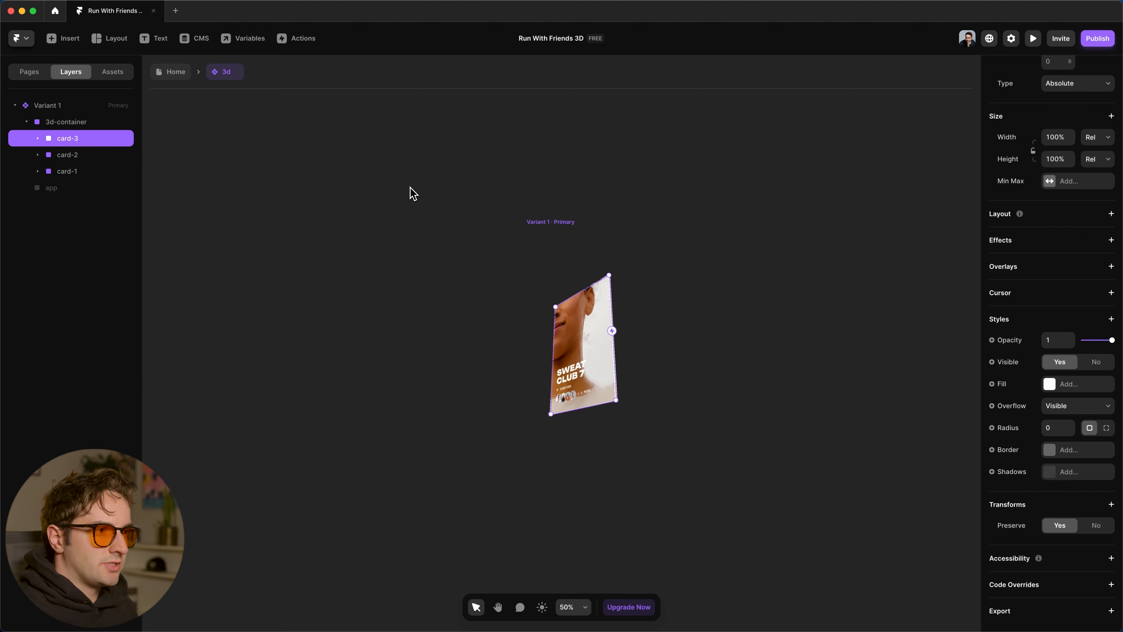
Add a Depth transform to card-1, card-2 and card-3 together.
{"action": "left_click", "coordinate": [77, 156]}
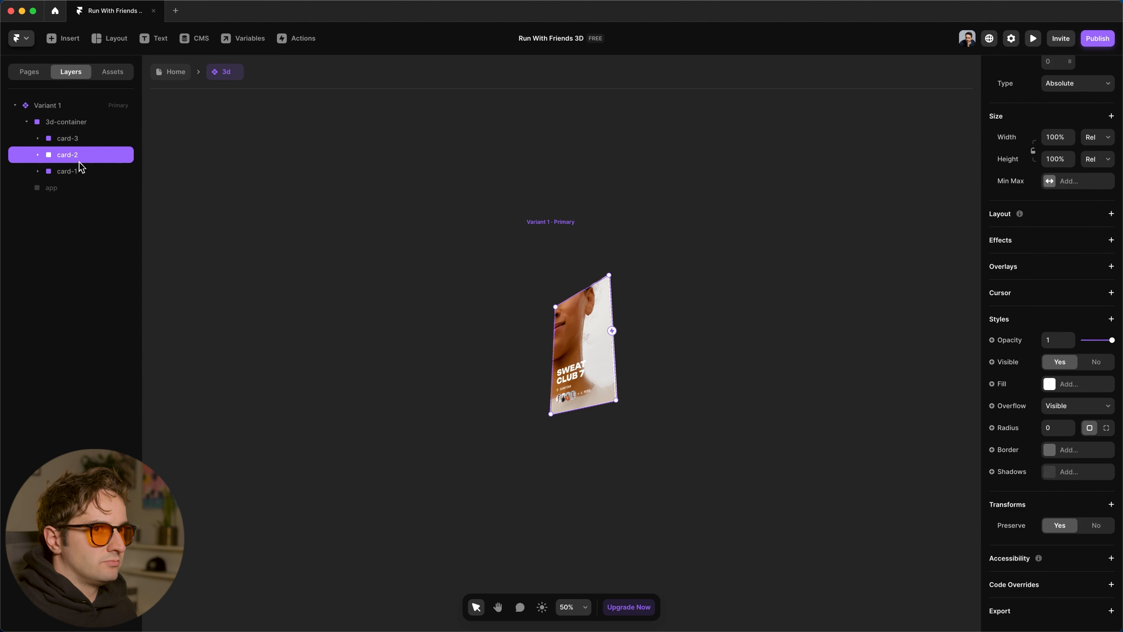
{"action": "left_click", "coordinate": [81, 141]}
{"action": "key", "text": "super+equal"}
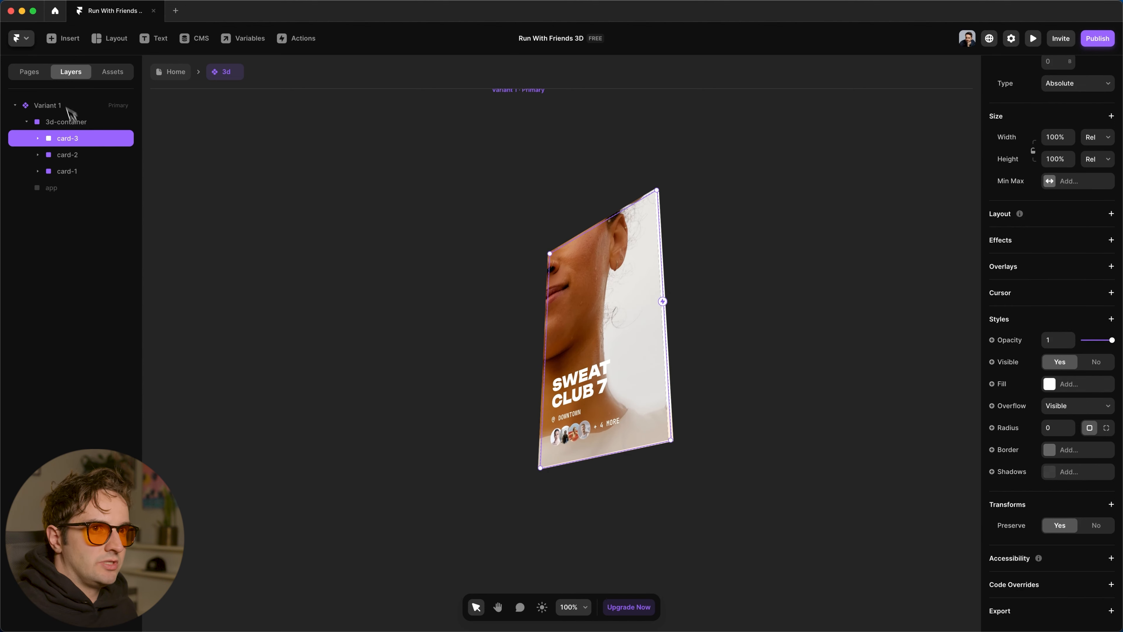
{"action": "left_click", "coordinate": [79, 125]}
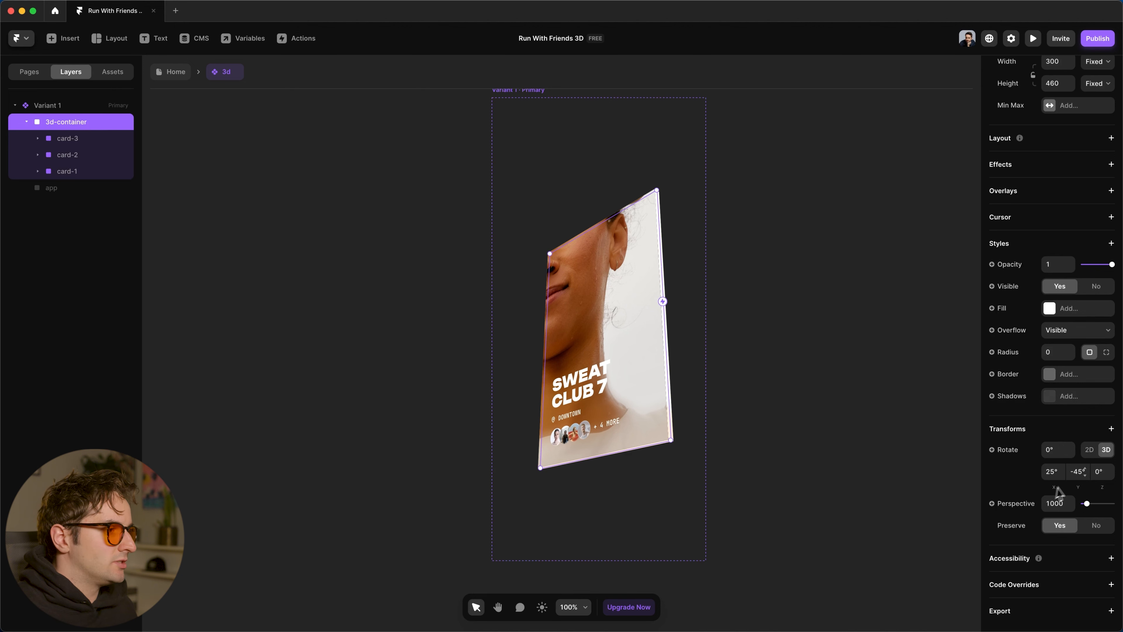
{"action": "left_click", "coordinate": [68, 139]}
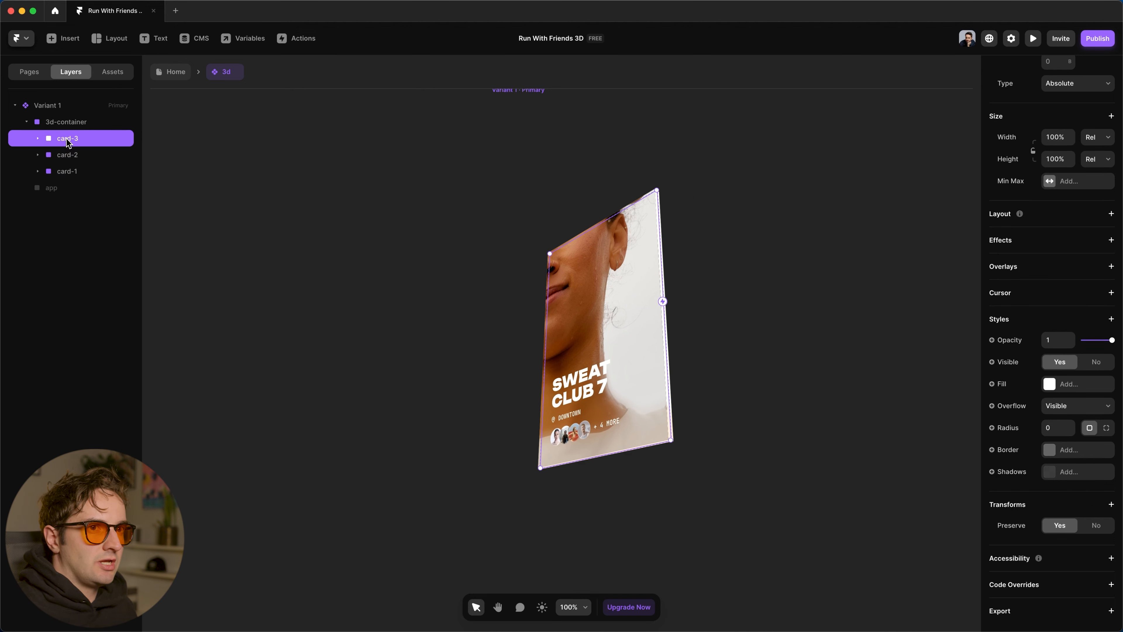
{"action": "left_click", "coordinate": [72, 174]}
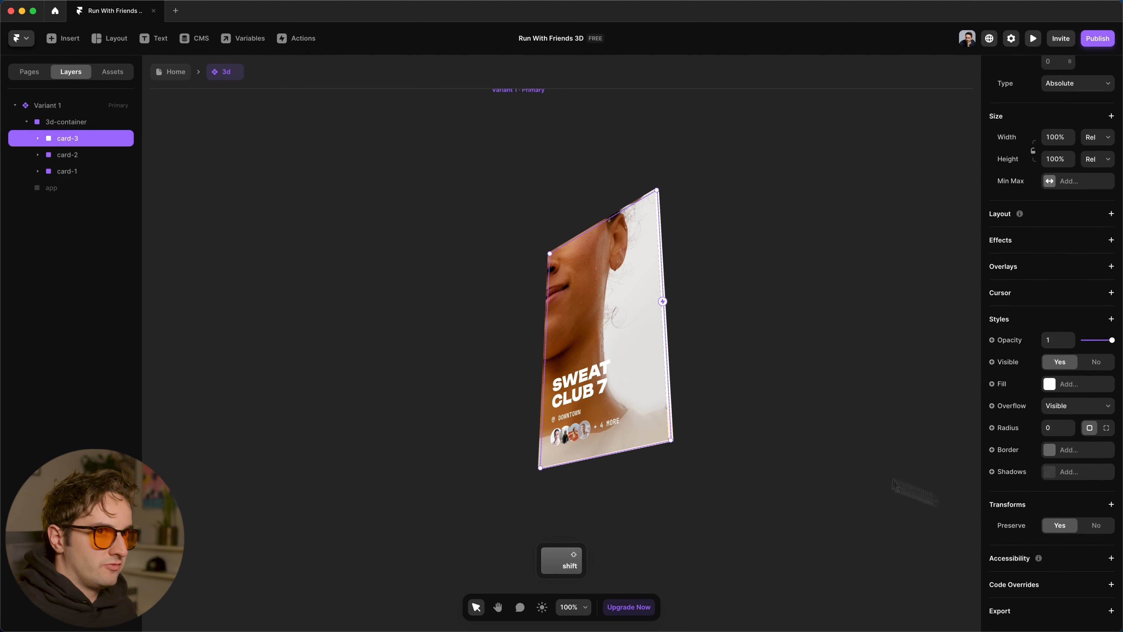
{"action": "left_click", "coordinate": [89, 172], "text": "shift"}
{"action": "scroll", "coordinate": [1070, 469], "scroll_direction": "down", "scroll_amount": 3}
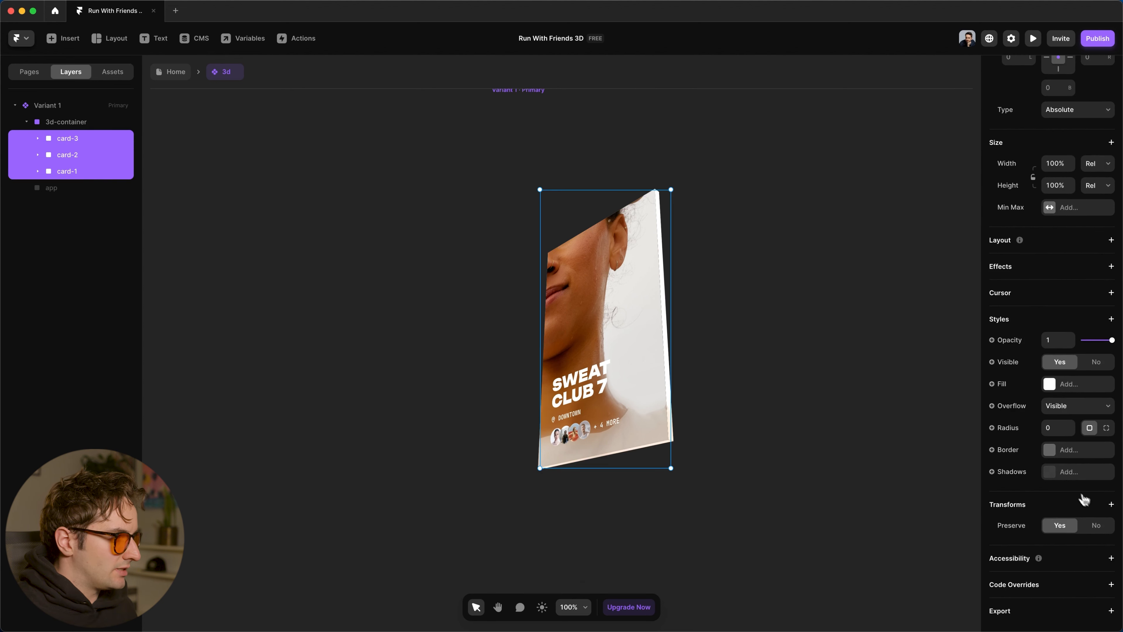
{"action": "left_click", "coordinate": [1110, 505]}
{"action": "left_click", "coordinate": [1087, 556]}
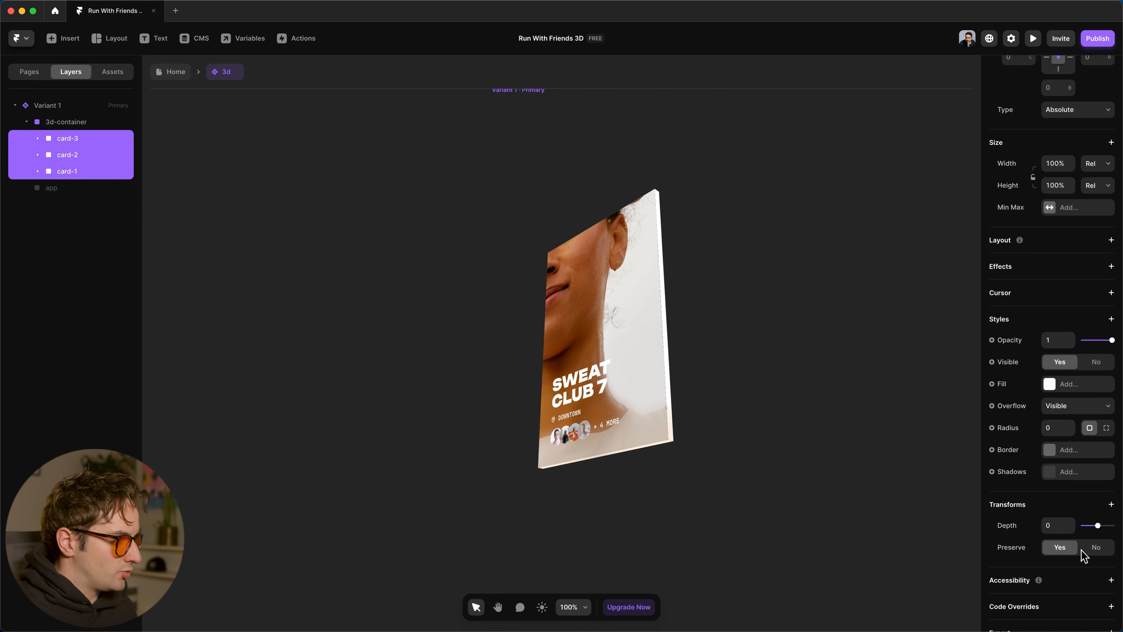
Set card-1's depth to 800 so it stands far in front of the other cards.
{"action": "left_click", "coordinate": [66, 173]}
{"action": "left_click", "coordinate": [1057, 553]}
{"action": "type", "text": "80"}
{"action": "key", "text": "Return"}
{"action": "key", "text": "super+minus"}
{"action": "key", "text": "super+minus"}
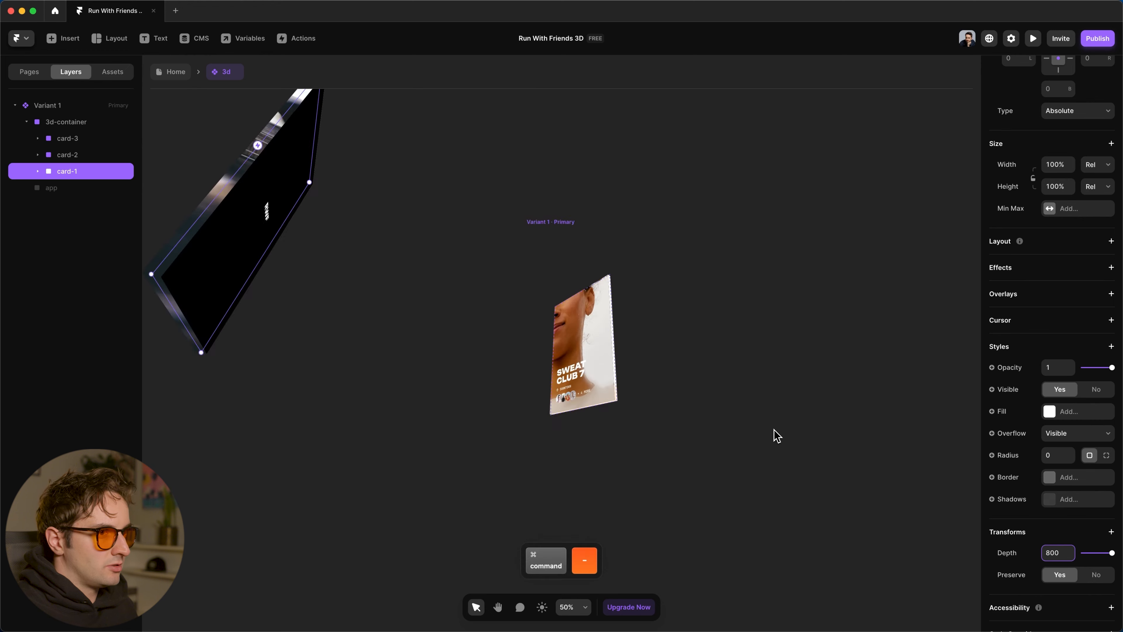
{"action": "key", "text": "super+equal"}
{"action": "left_click_drag", "start_coordinate": [1111, 553], "coordinate": [1082, 559]}
{"action": "key", "text": "super+z"}
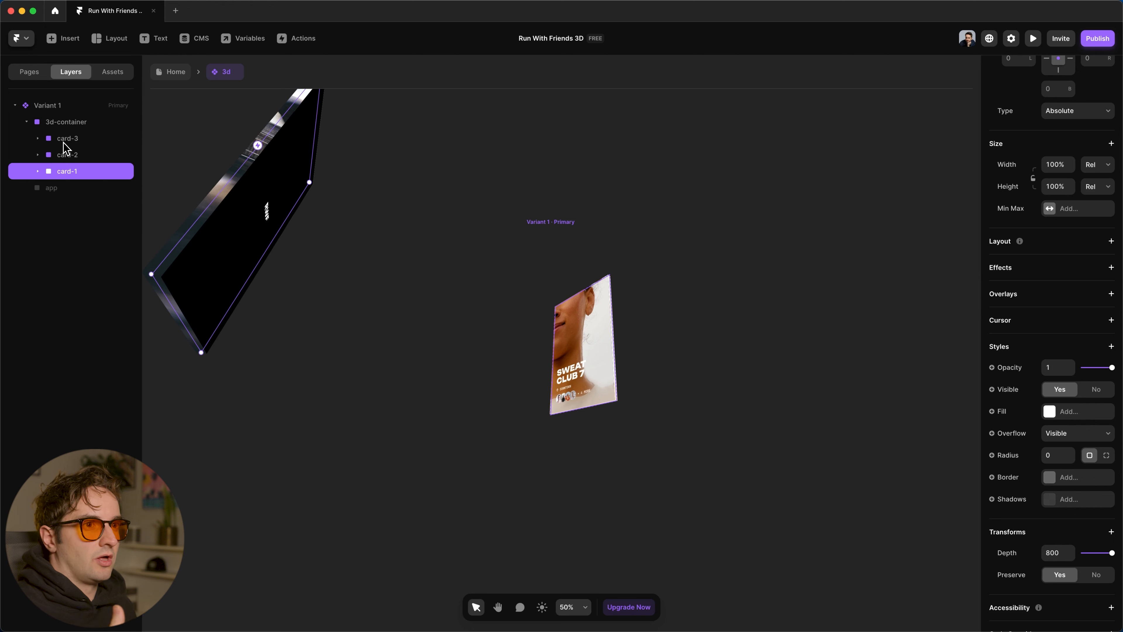
Set card-2's depth to 400 so it sits between the other two cards.
{"action": "left_click", "coordinate": [68, 157]}
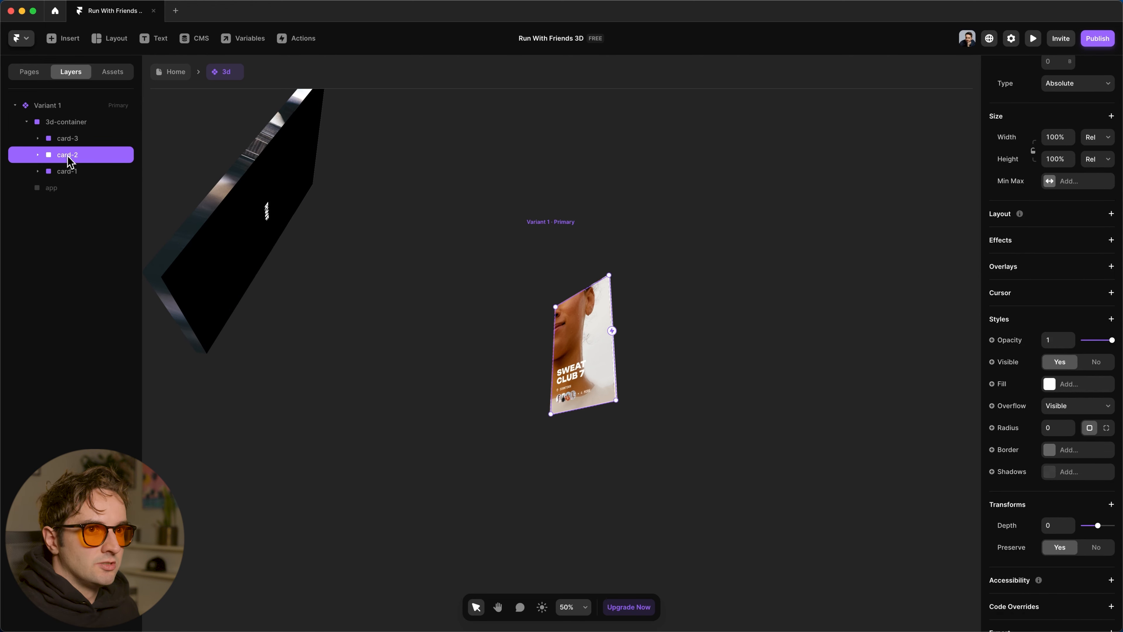
{"action": "left_click", "coordinate": [1054, 525]}
{"action": "type", "text": "400"}
{"action": "key", "text": "Return"}
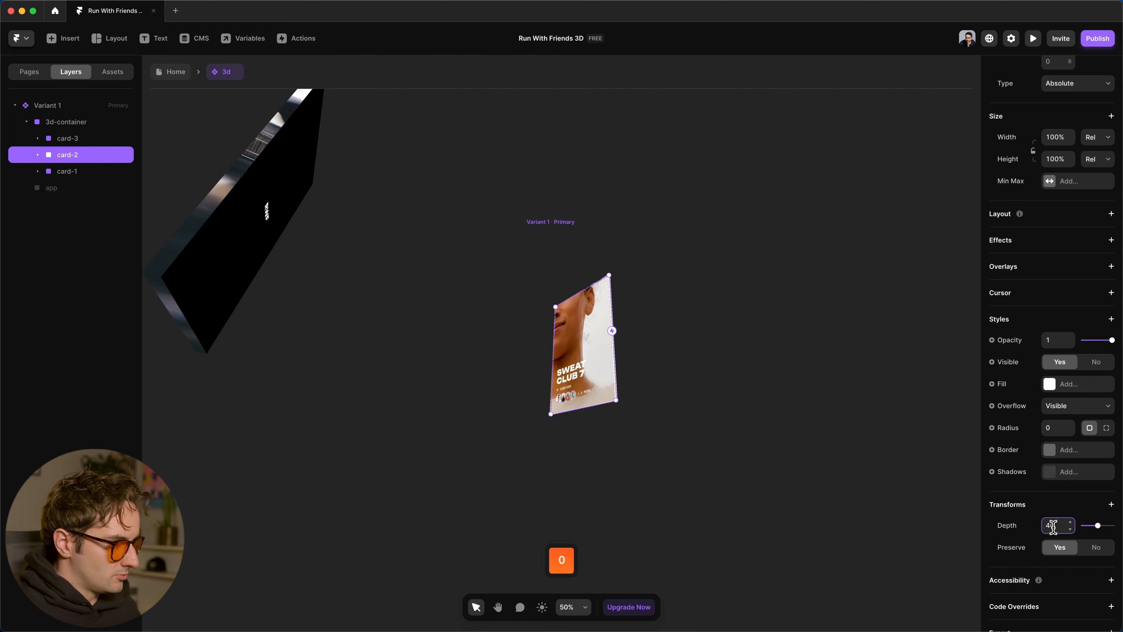
Set card-3's depth to -100 to push it behind the other cards.
{"action": "left_click", "coordinate": [80, 138]}
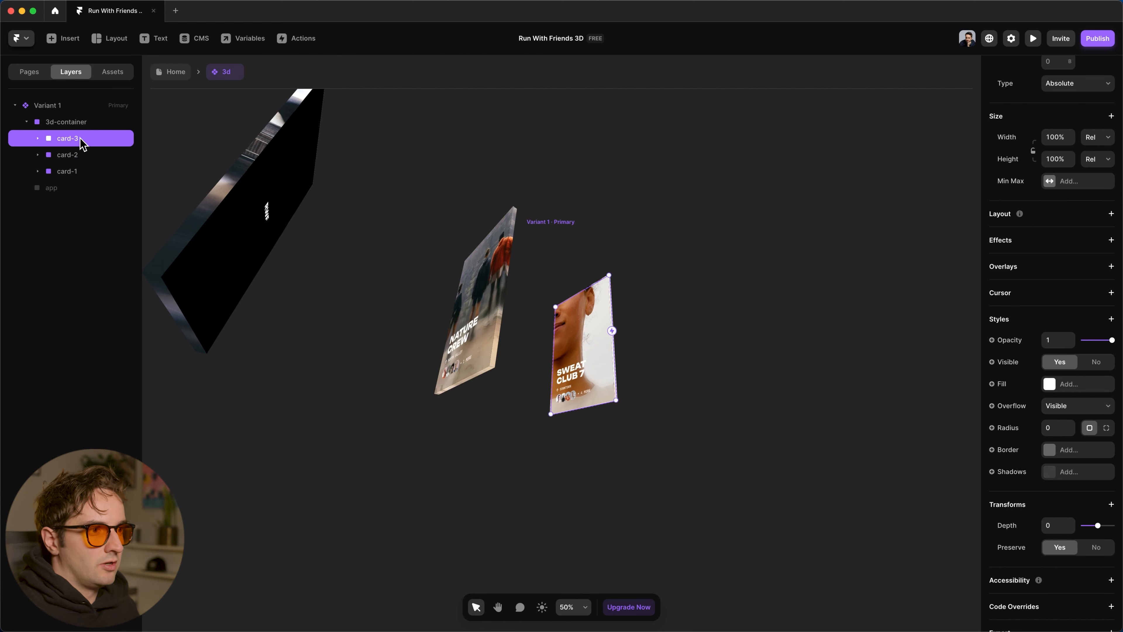
{"action": "left_click", "coordinate": [1055, 524]}
{"action": "type", "text": "-100"}
{"action": "key", "text": "Return"}
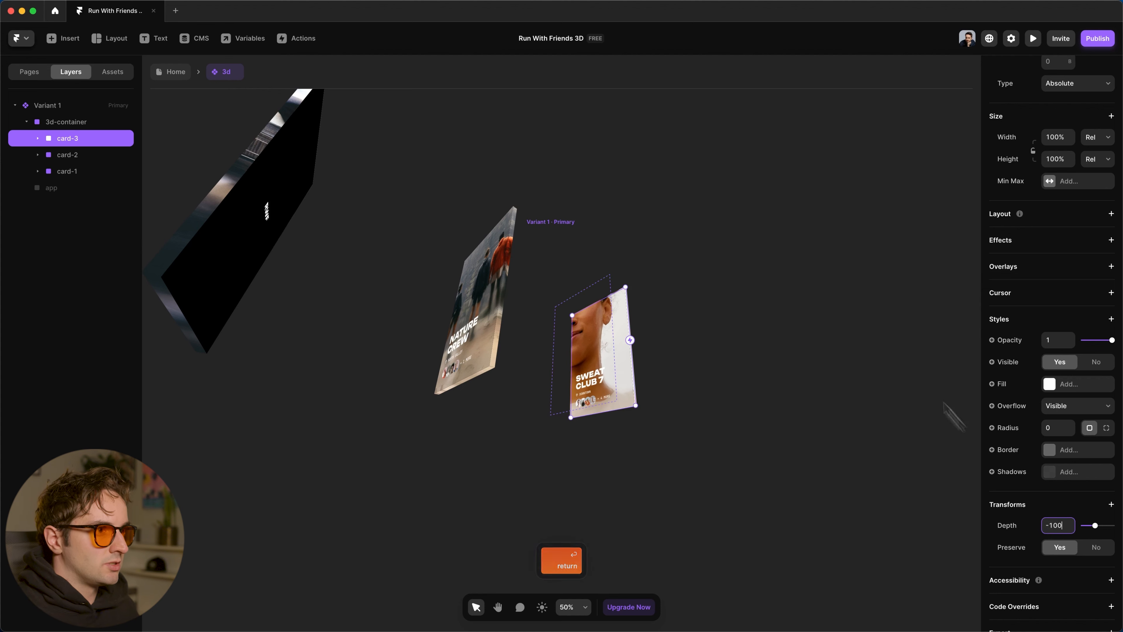
Try reducing the 3d-container's perspective to 898.
{"action": "left_click", "coordinate": [71, 105]}
{"action": "left_click", "coordinate": [53, 122]}
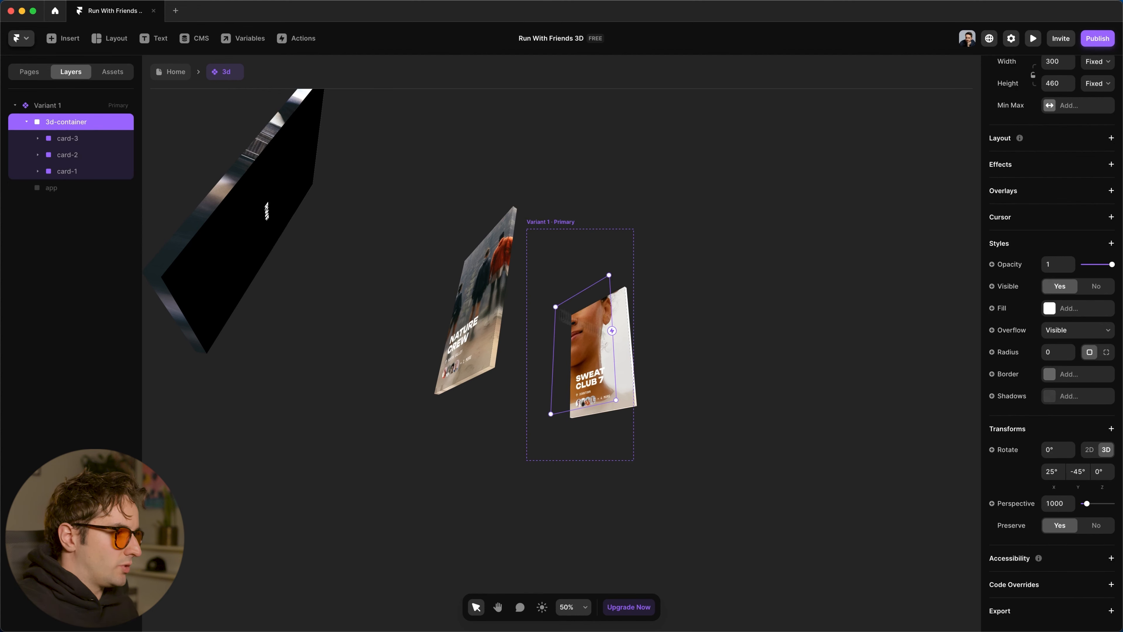
{"action": "key", "text": "space"}
{"action": "left_click_drag", "start_coordinate": [729, 296], "coordinate": [845, 359]}
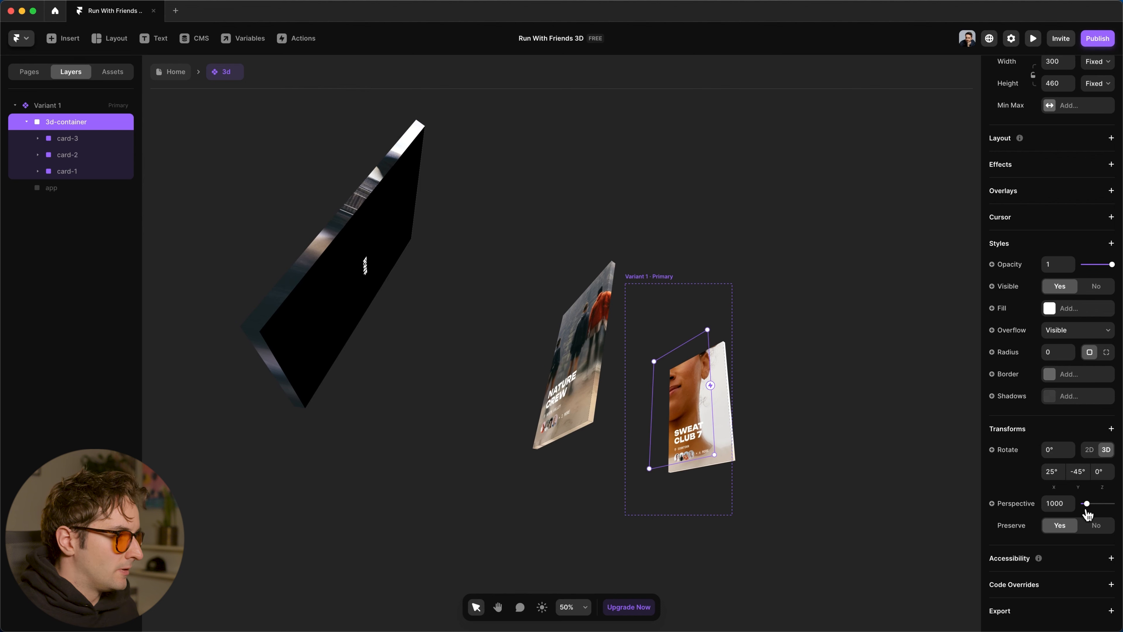
{"action": "left_click_drag", "start_coordinate": [1088, 508], "coordinate": [1085, 507]}
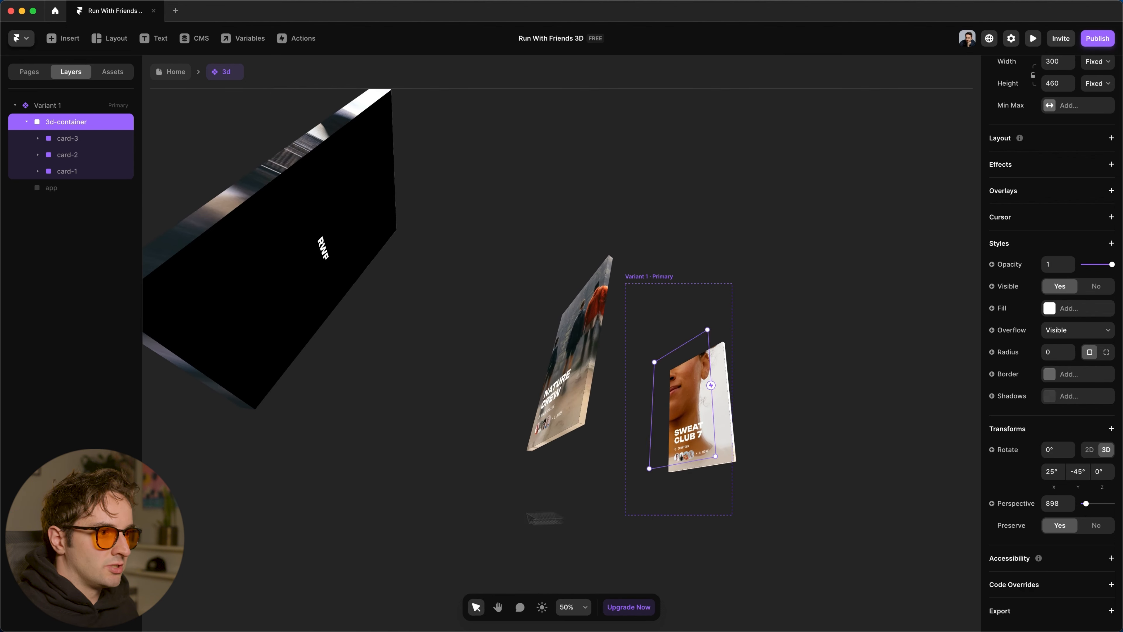
{"action": "left_click", "coordinate": [416, 505]}
{"action": "key", "text": "space"}
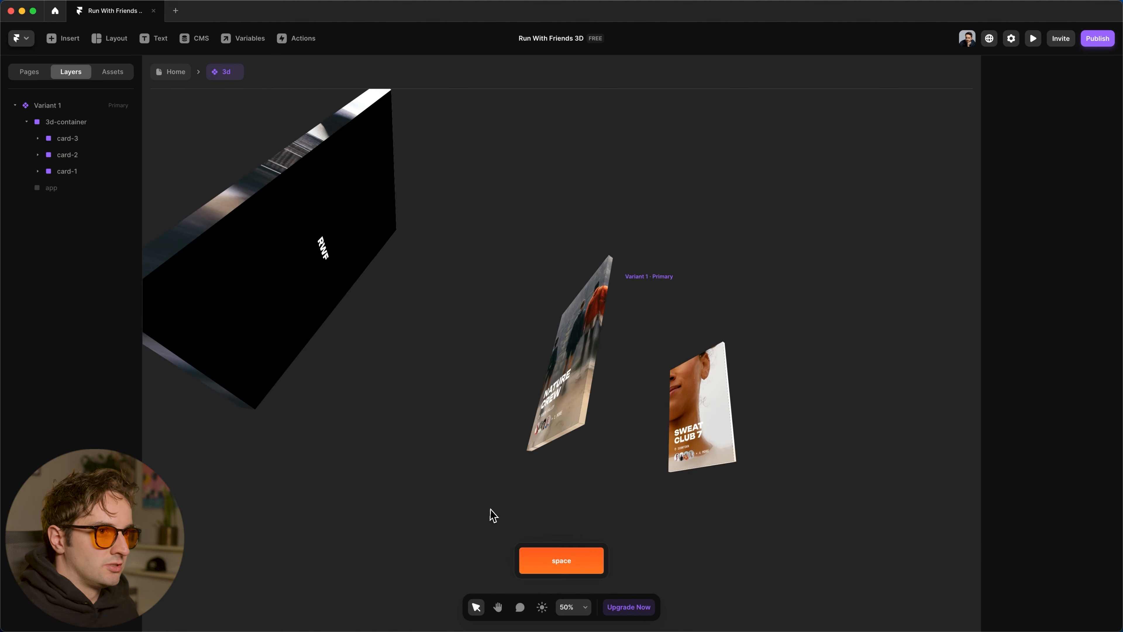
Try a perspective of 5000 on the 3d-container and restore it to 1000.
{"action": "left_click", "coordinate": [65, 124]}
{"action": "left_click_drag", "start_coordinate": [1087, 506], "coordinate": [1121, 505]}
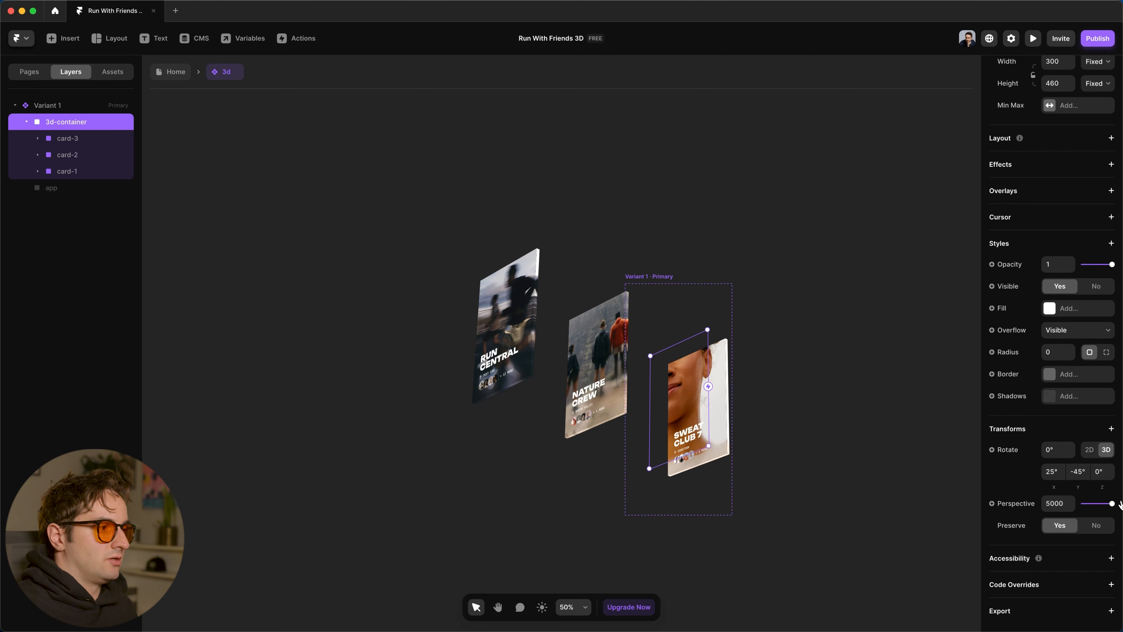
{"action": "left_click", "coordinate": [1054, 503]}
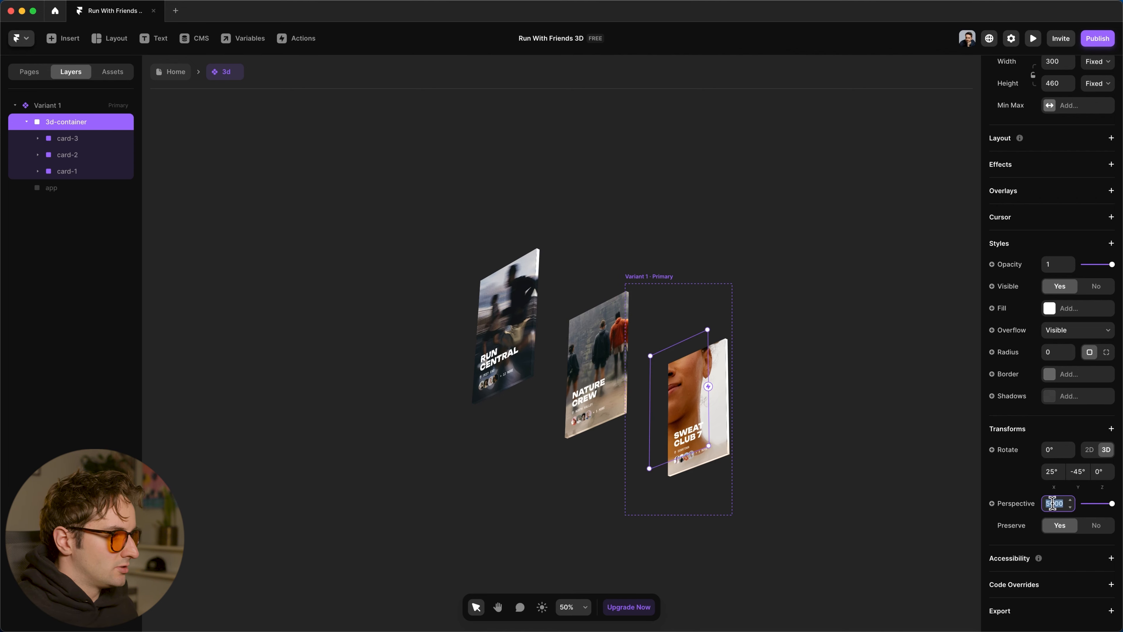
{"action": "type", "text": "1000"}
{"action": "key", "text": "Return"}
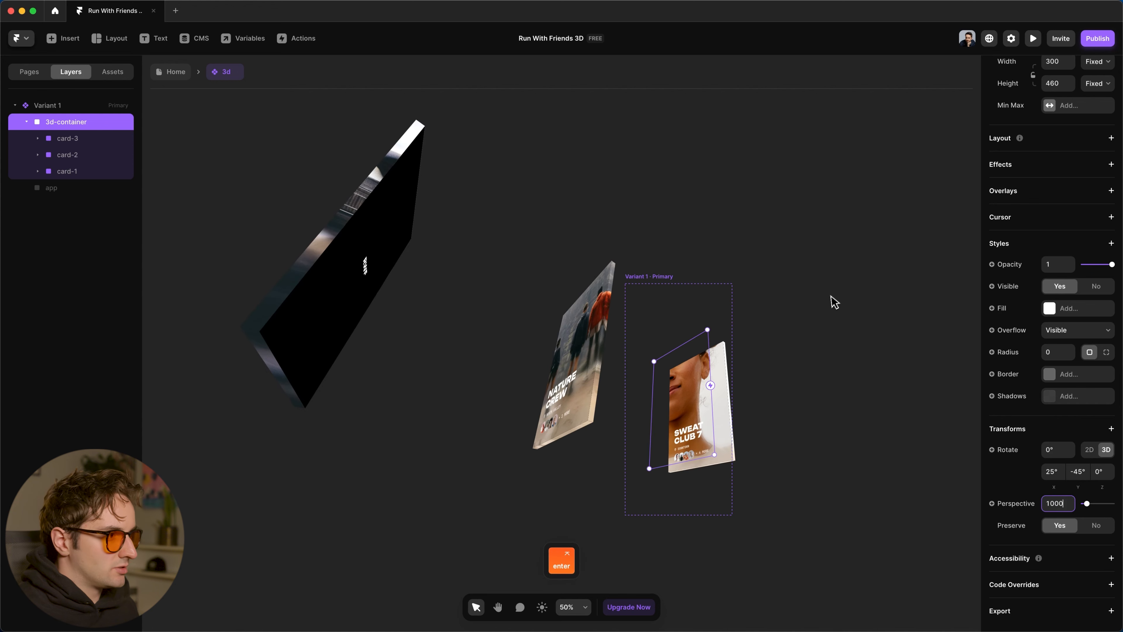
Preview the 3d component's Variant 1 to check how the spaced cards look, and return to the canvas.
{"action": "left_click", "coordinate": [833, 301]}
{"action": "key", "text": "space"}
{"action": "left_click_drag", "start_coordinate": [836, 343], "coordinate": [818, 327]}
{"action": "left_click", "coordinate": [639, 260]}
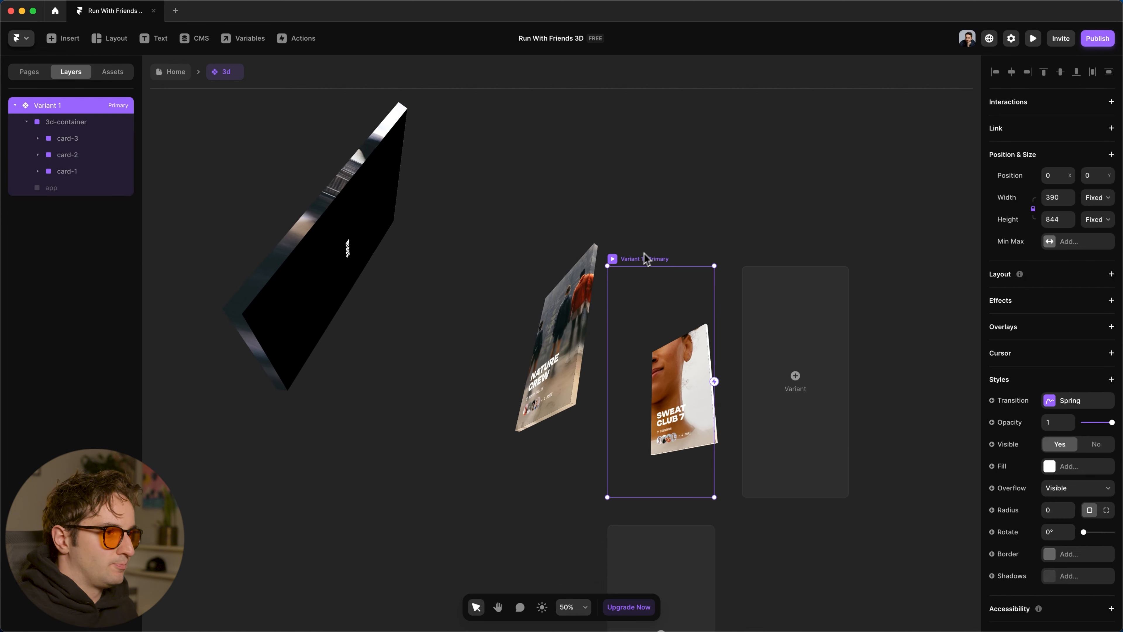
{"action": "scroll", "coordinate": [488, 230], "scroll_direction": "right", "scroll_amount": 5}
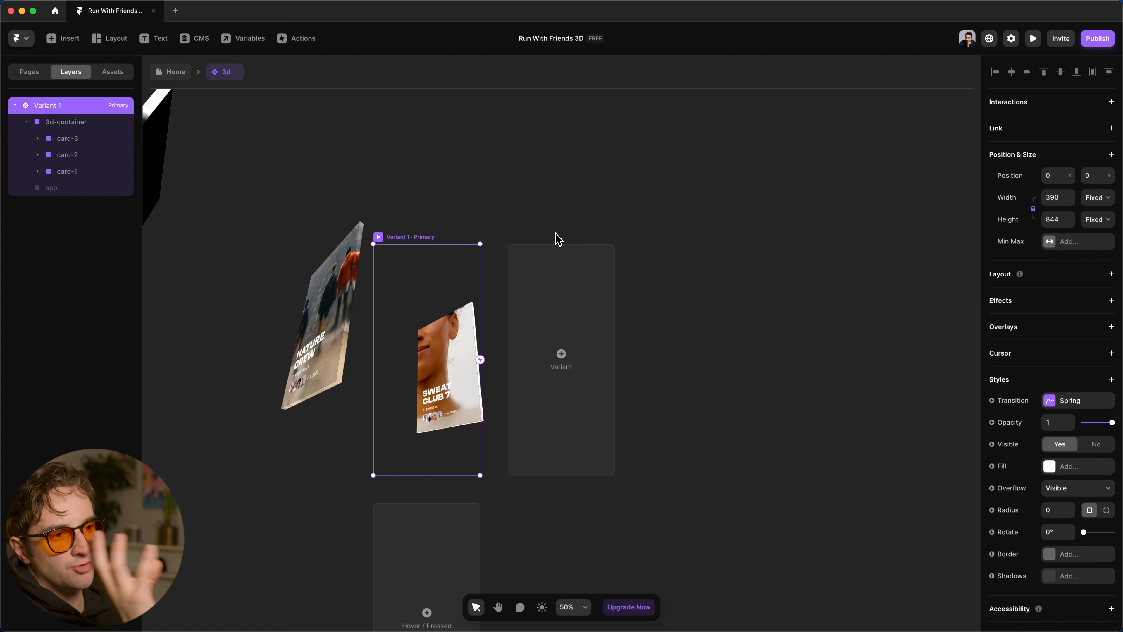
{"action": "left_click", "coordinate": [1033, 38]}
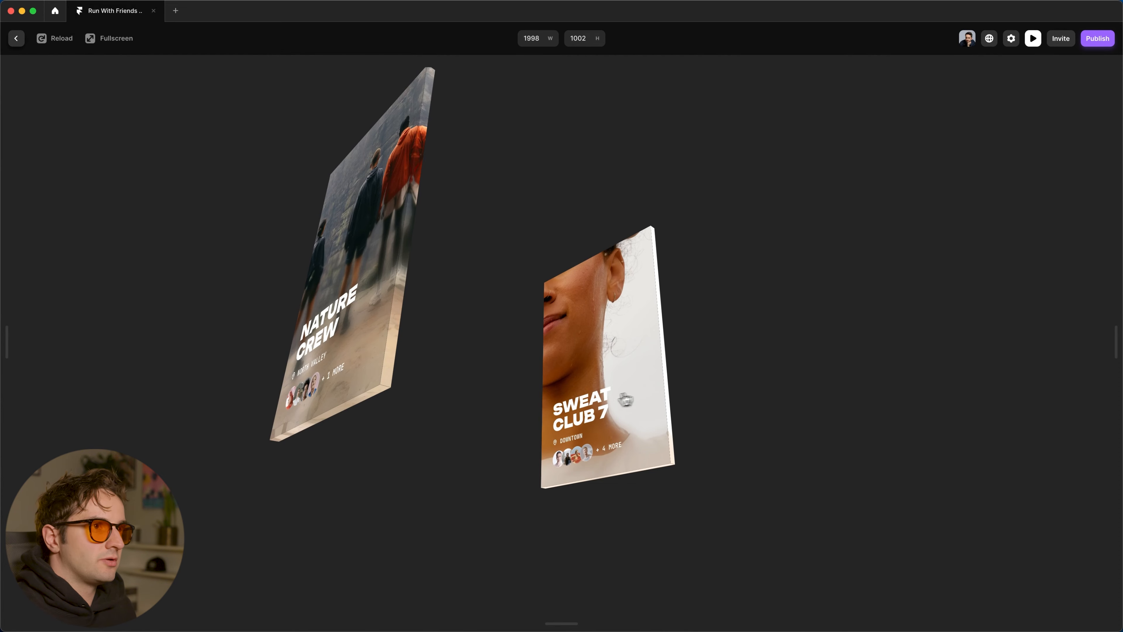
{"action": "key", "text": "Escape"}
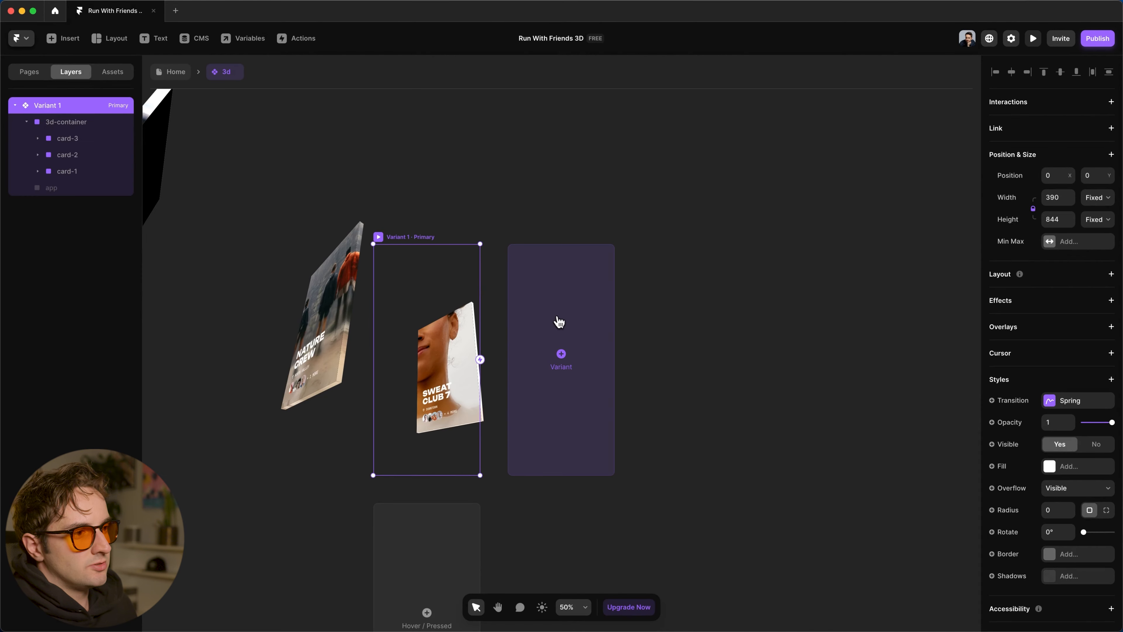
Add a second variant of the component and set its 3d-container's X, Y and Z rotation to 0°.
{"action": "left_click", "coordinate": [563, 323]}
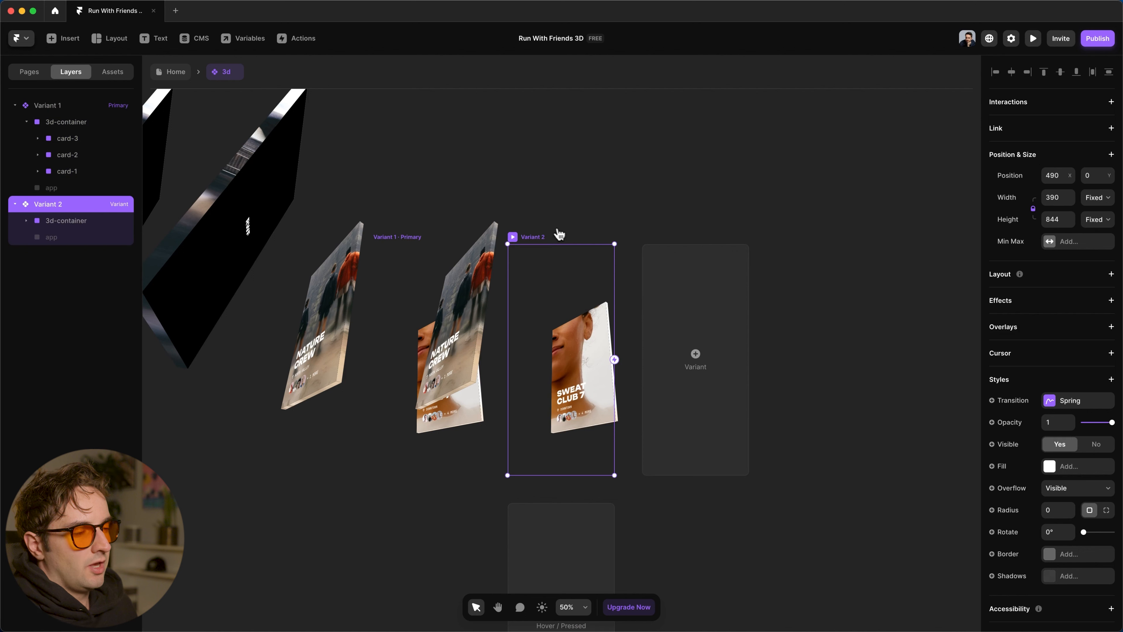
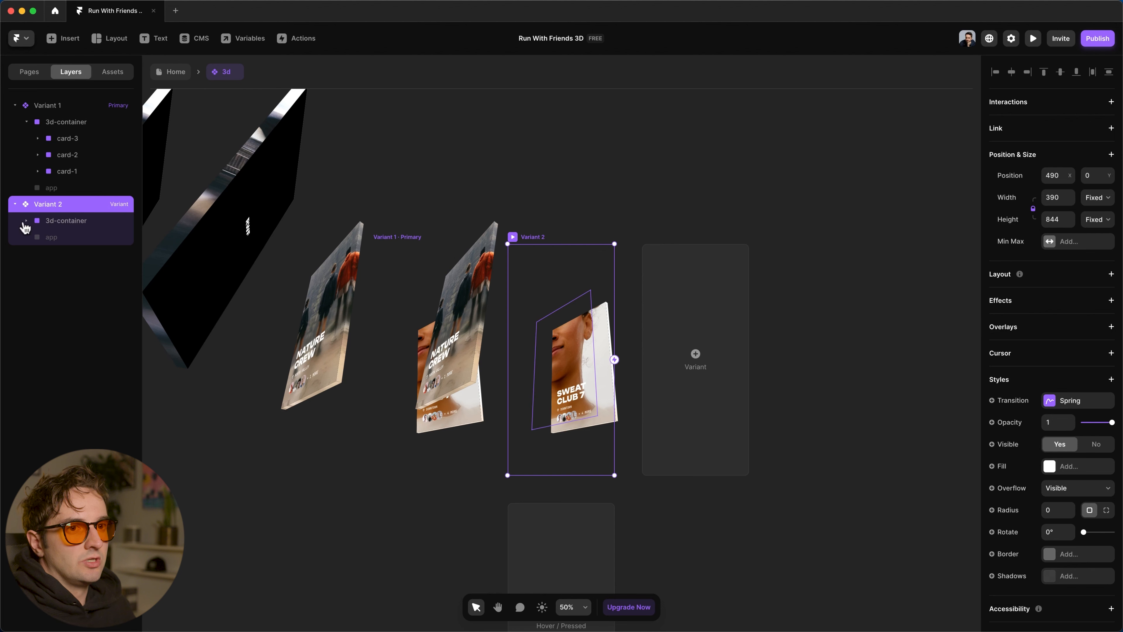
{"action": "left_click", "coordinate": [26, 220]}
{"action": "left_click", "coordinate": [46, 221]}
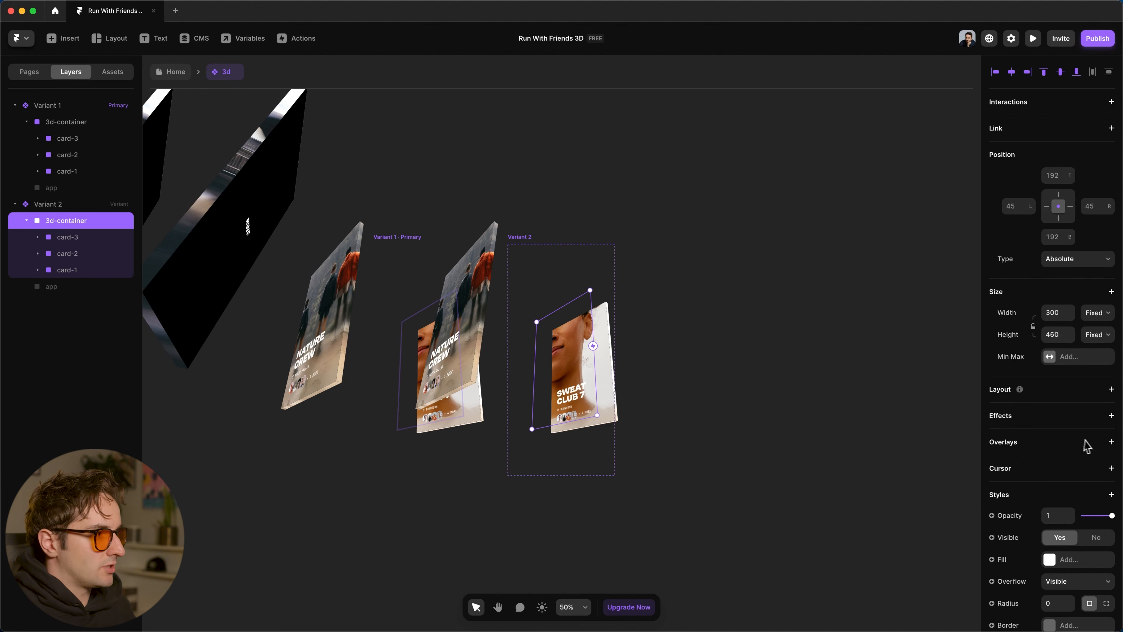
{"action": "scroll", "coordinate": [1078, 444], "scroll_direction": "down", "scroll_amount": 5}
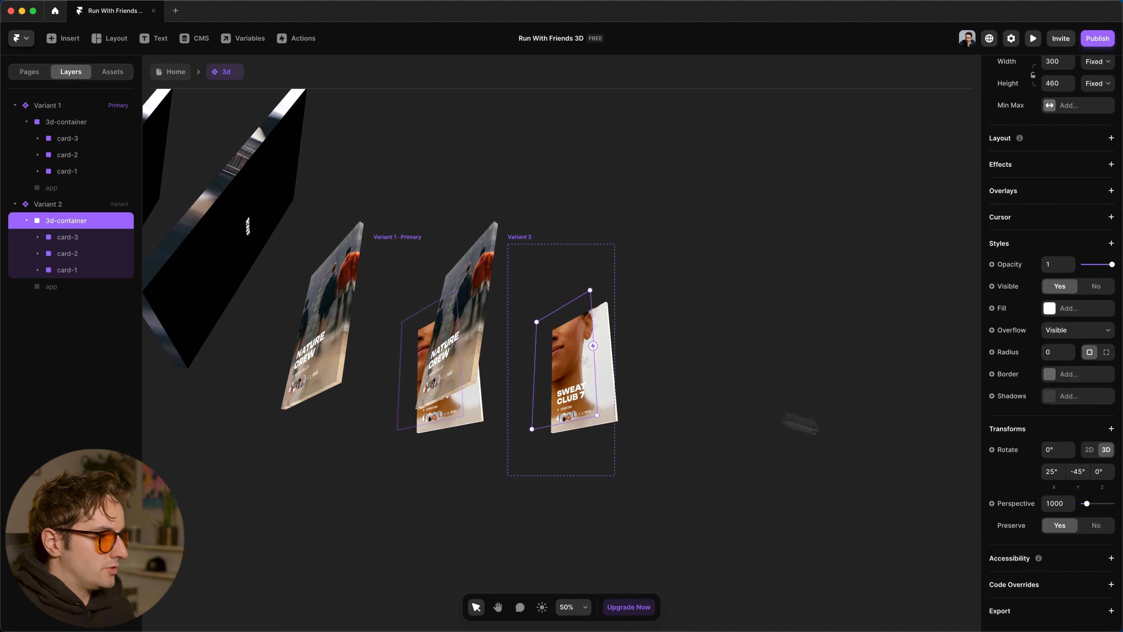
{"action": "left_click", "coordinate": [1053, 471]}
{"action": "type", "text": "0"}
{"action": "key", "text": "Tab"}
{"action": "type", "text": "0"}
{"action": "key", "text": "Tab"}
{"action": "type", "text": "0"}
{"action": "key", "text": "Return"}
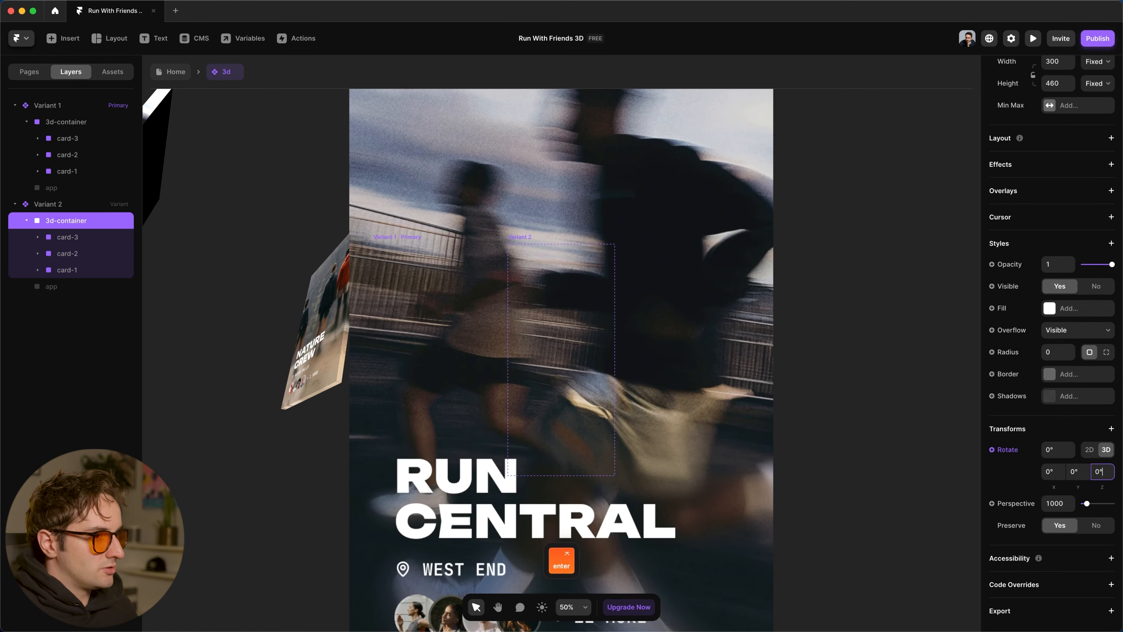
Set the depth of card-1, card-2 and card-3 in Variant 2 together to 0.
{"action": "left_click", "coordinate": [67, 238]}
{"action": "left_click", "coordinate": [38, 238]}
{"action": "left_click", "coordinate": [75, 271], "text": "shift"}
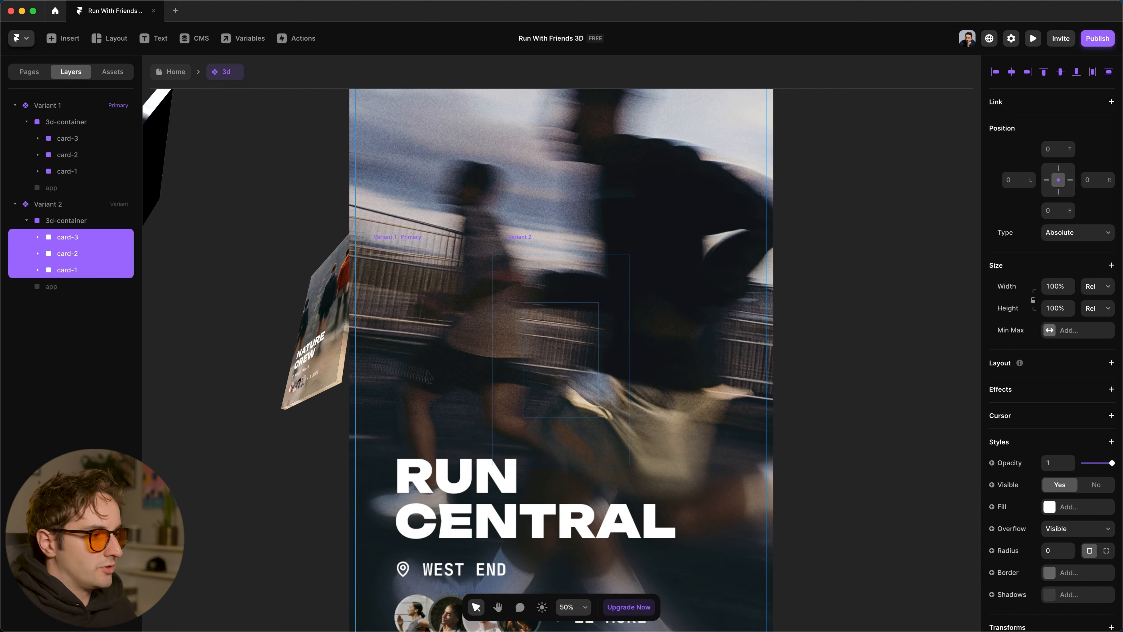
{"action": "scroll", "coordinate": [1069, 504], "scroll_direction": "down", "scroll_amount": 3}
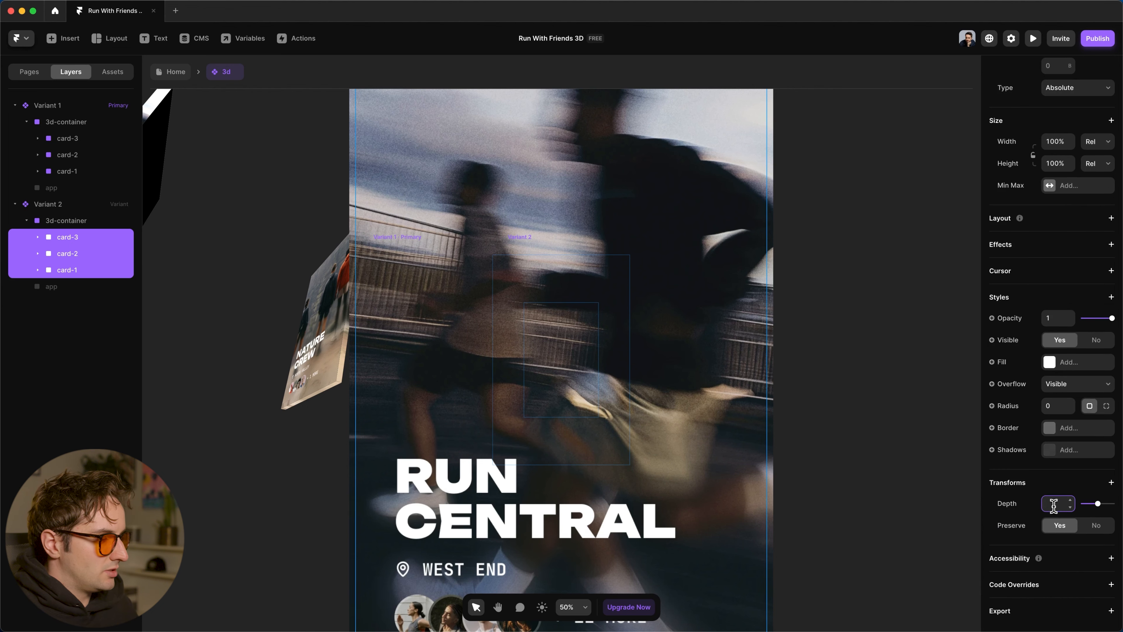
{"action": "type", "text": "0"}
{"action": "key", "text": "Return"}
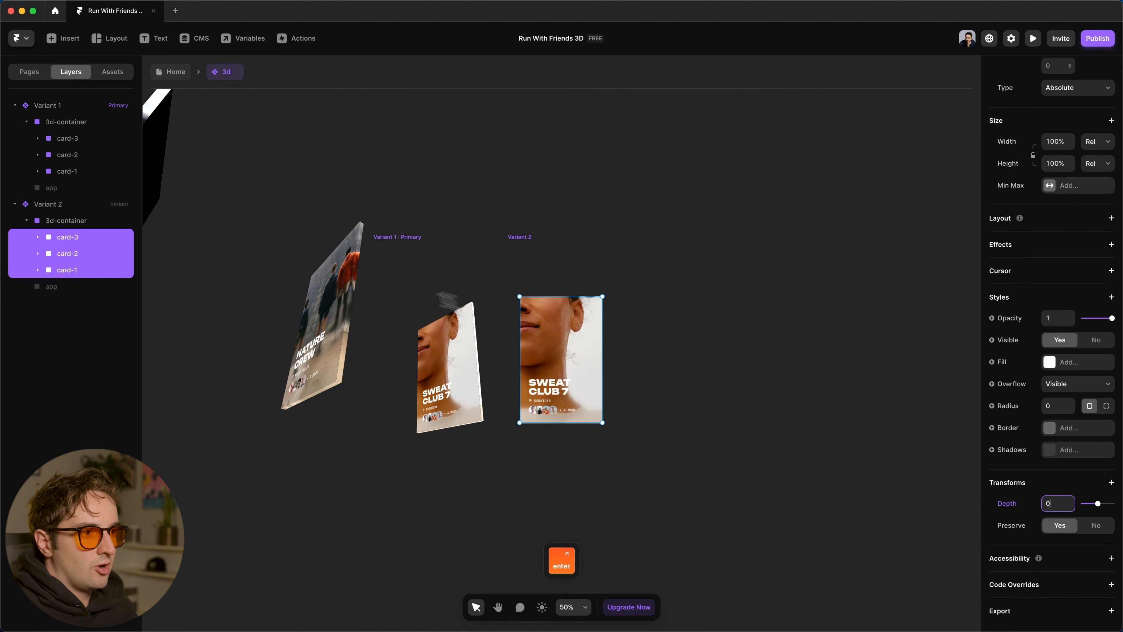
Check card-3's front face in Variant 2 and move the variant further from Variant 1, to X position 684.
{"action": "left_click", "coordinate": [575, 341]}
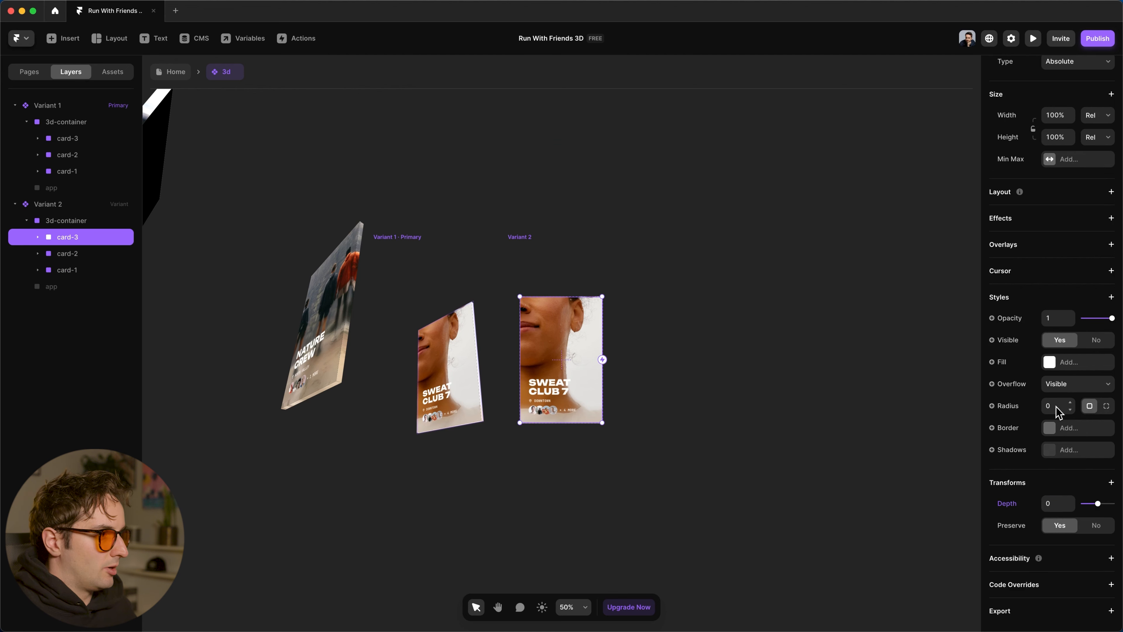
{"action": "left_click", "coordinate": [38, 237]}
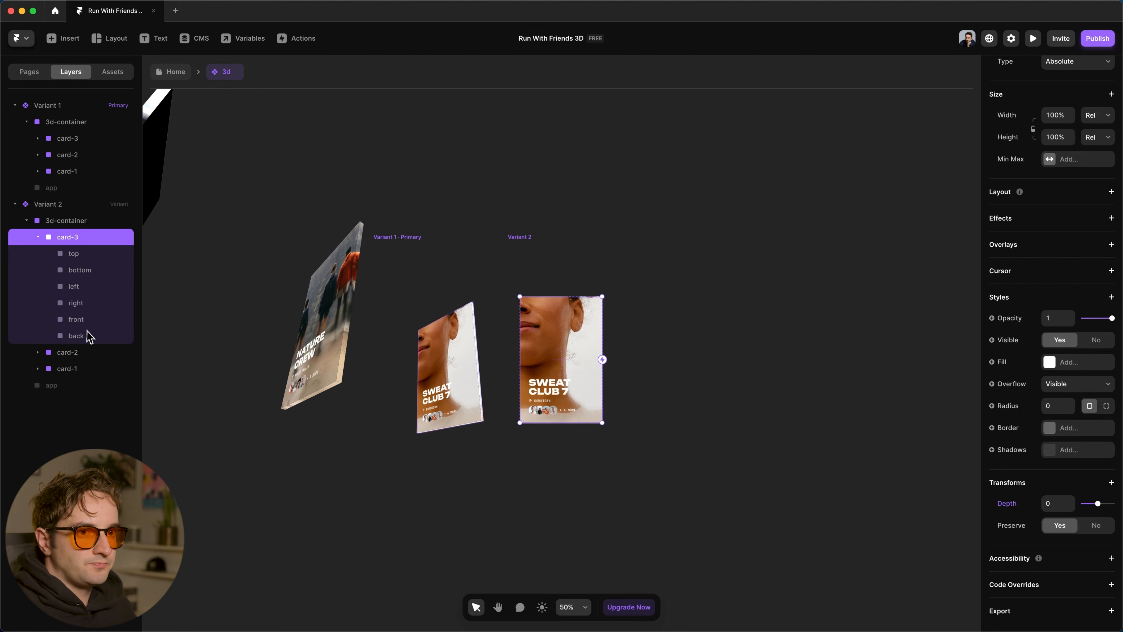
{"action": "left_click", "coordinate": [84, 319]}
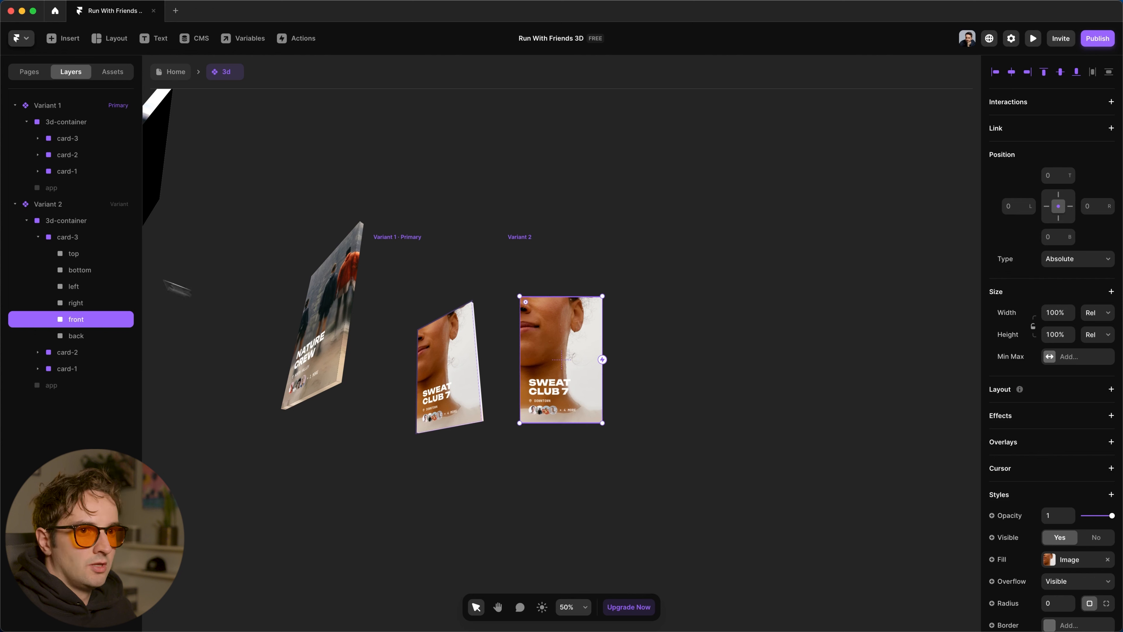
{"action": "left_click", "coordinate": [64, 242]}
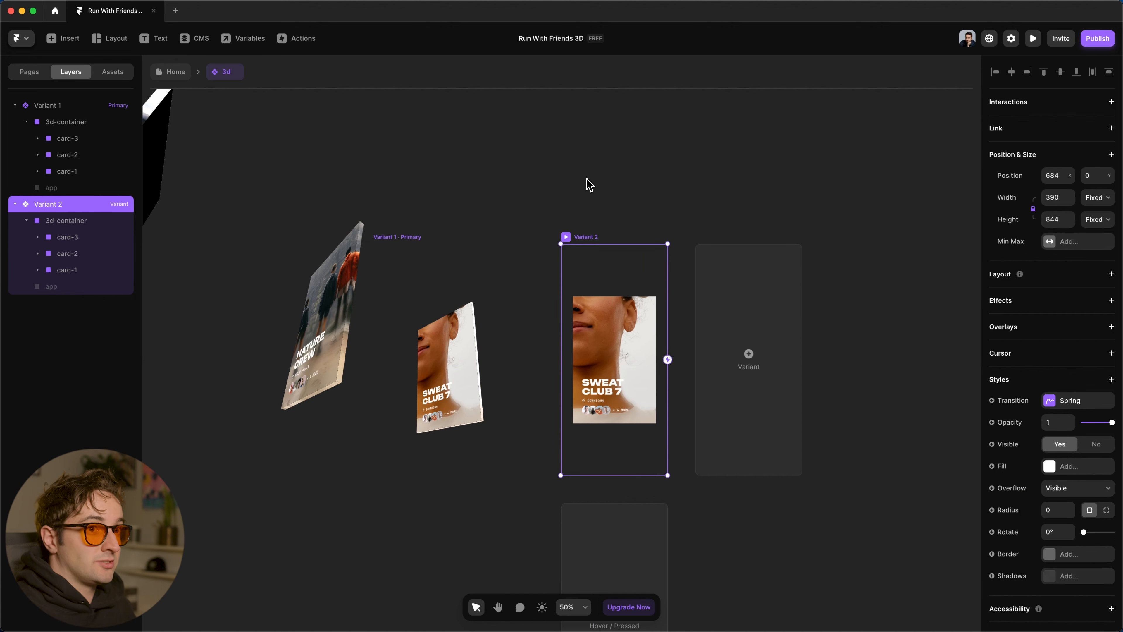
{"action": "left_click", "coordinate": [578, 203]}
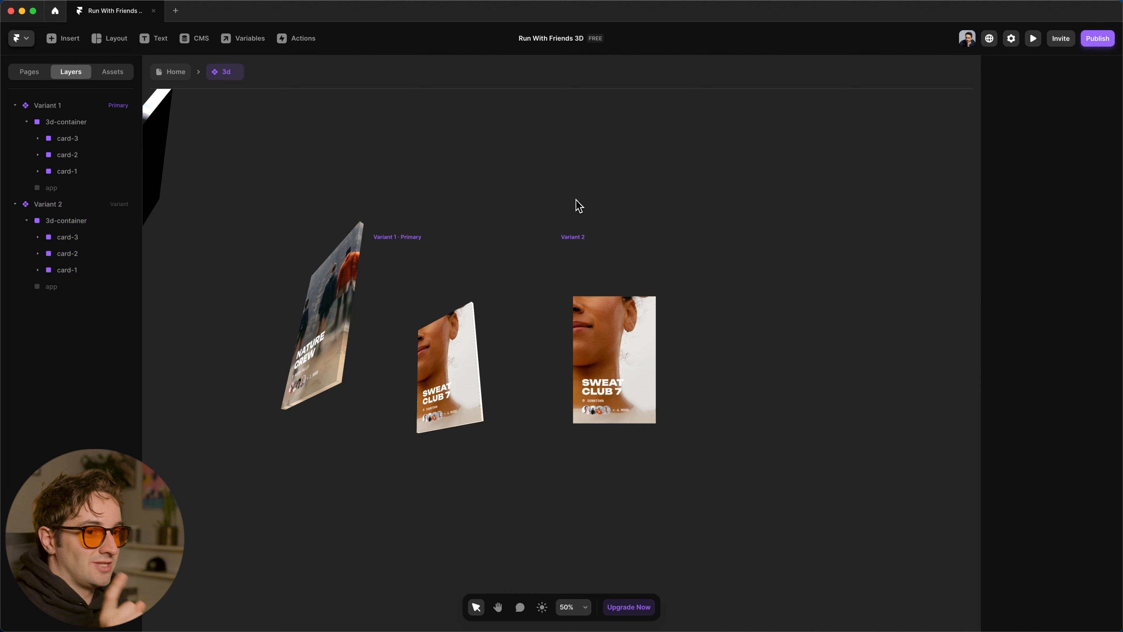
Set card-2's depth in Variant 2 to 1 so it sits just in front of card-3.
{"action": "left_click", "coordinate": [53, 221]}
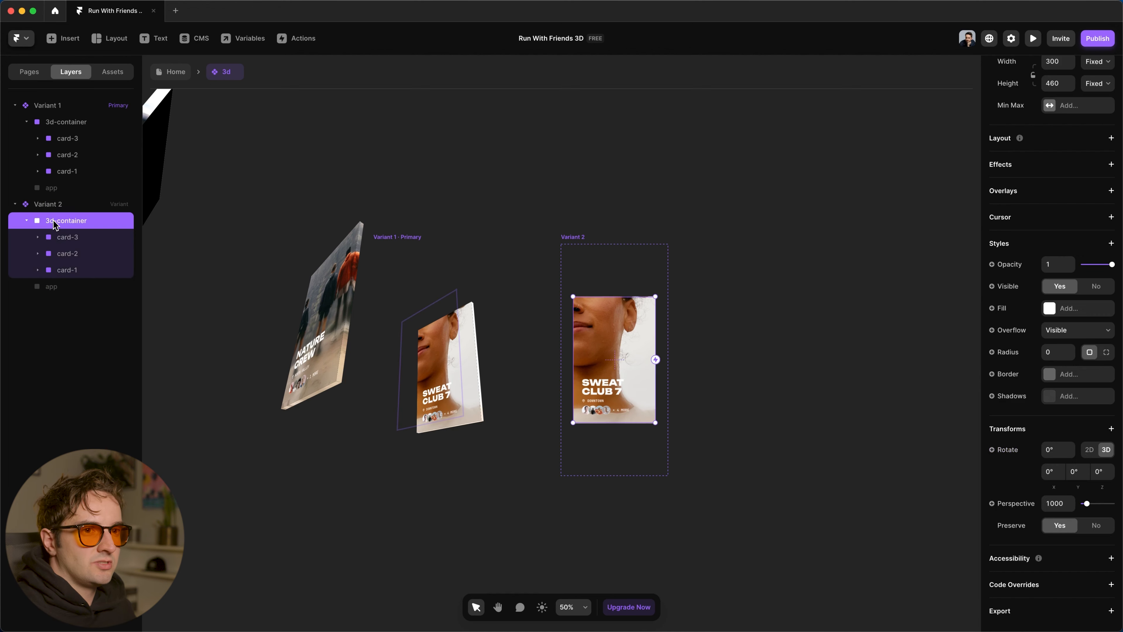
{"action": "left_click", "coordinate": [66, 240]}
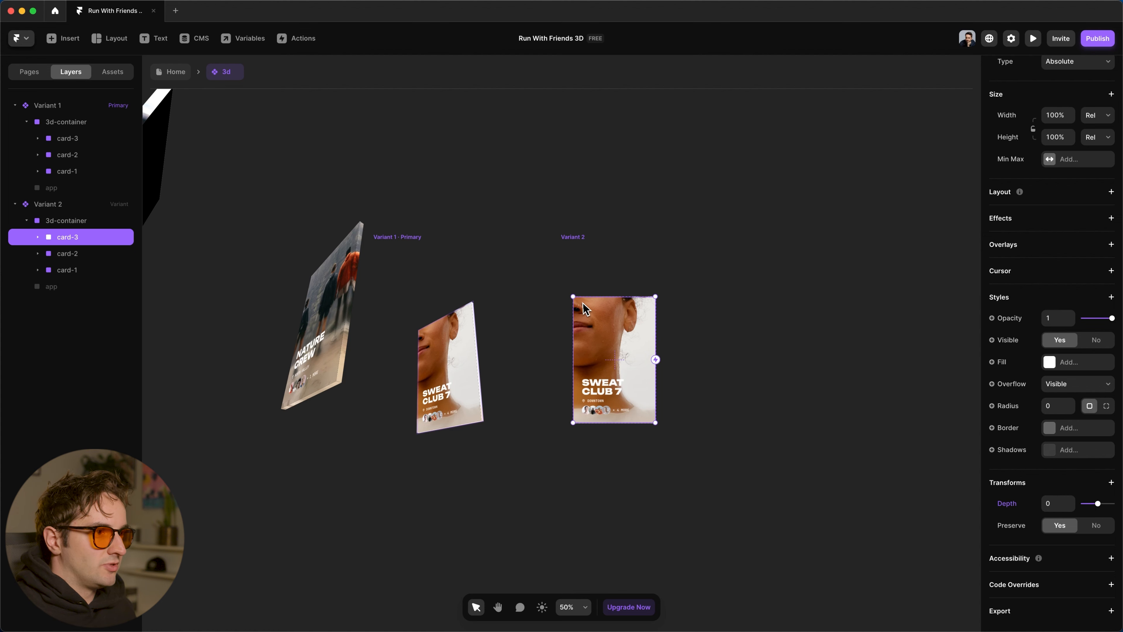
{"action": "left_click", "coordinate": [88, 255]}
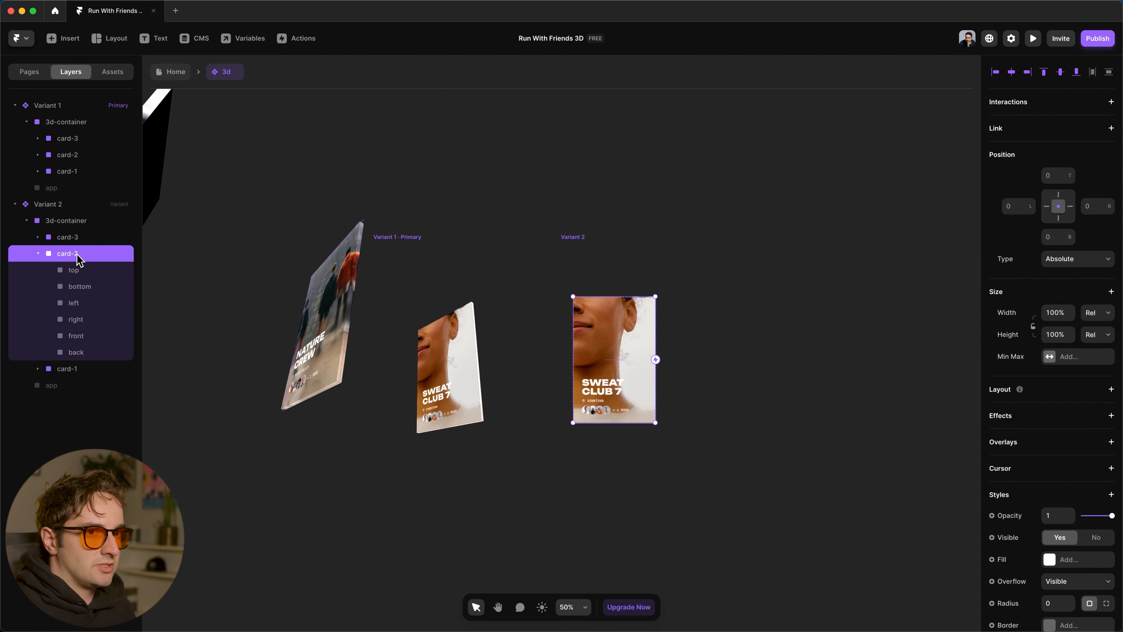
{"action": "scroll", "coordinate": [1079, 503], "scroll_direction": "down", "scroll_amount": 5}
{"action": "left_click", "coordinate": [1061, 503]}
{"action": "type", "text": "1"}
{"action": "key", "text": "Return"}
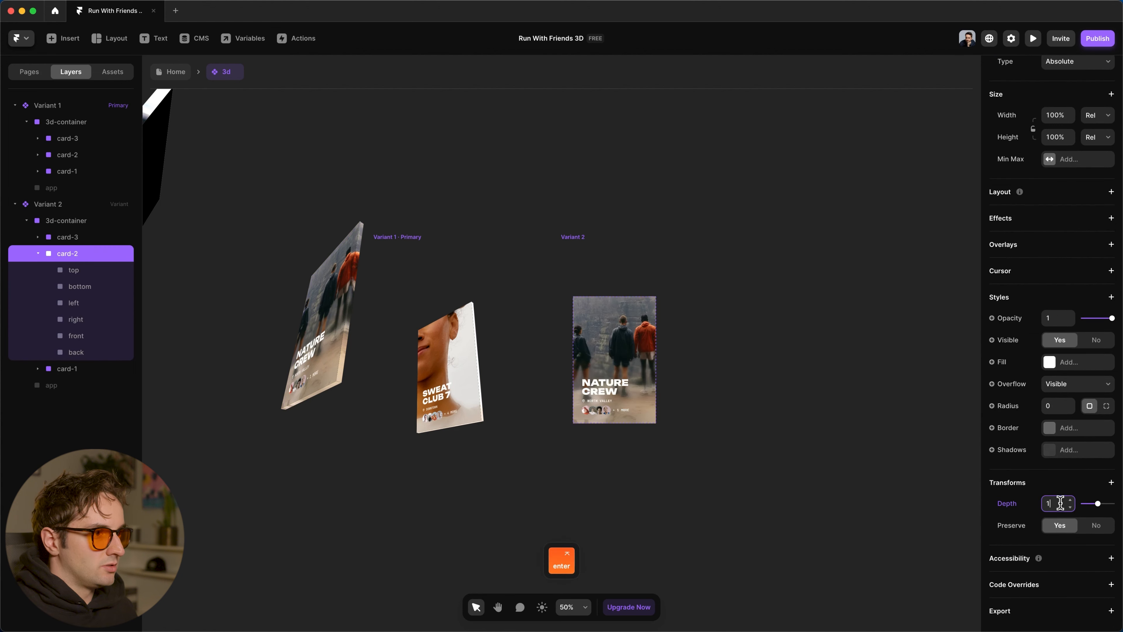
Set card-1's depth in Variant 2 to 2 so it becomes the front card of the stack.
{"action": "left_click", "coordinate": [38, 254]}
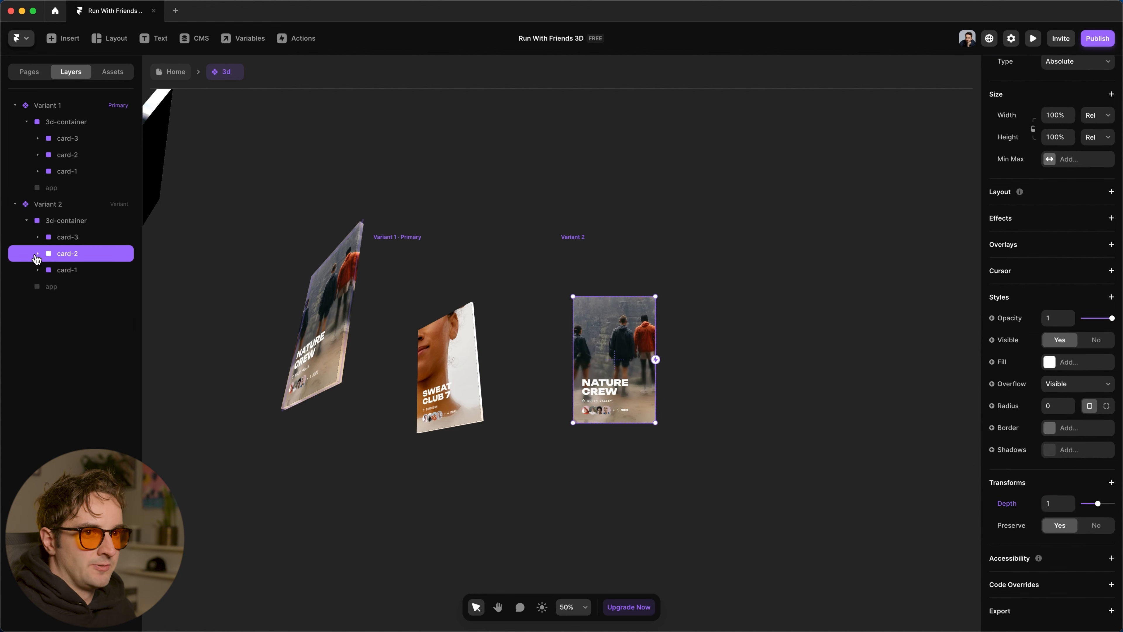
{"action": "left_click", "coordinate": [66, 271]}
{"action": "scroll", "coordinate": [1021, 487], "scroll_direction": "down", "scroll_amount": 5}
{"action": "left_click", "coordinate": [1052, 504]}
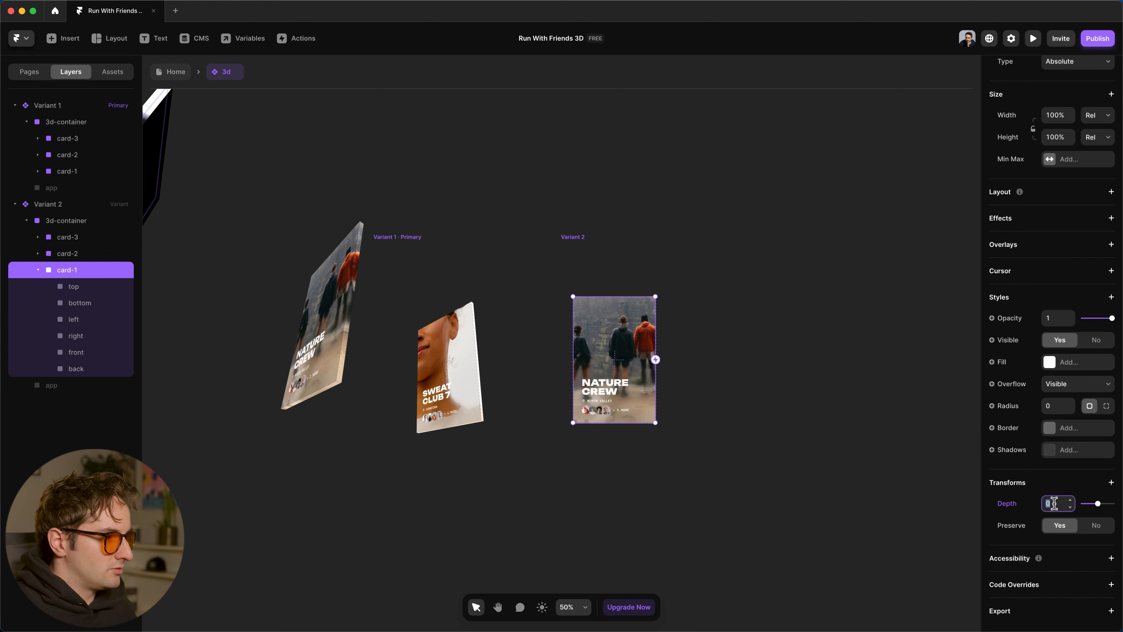
{"action": "type", "text": "2"}
{"action": "key", "text": "Return"}
Try a stronger perspective value on Variant 2's 3d-container, undo it, and remove the perspective transform from that container.
{"action": "left_click", "coordinate": [72, 223]}
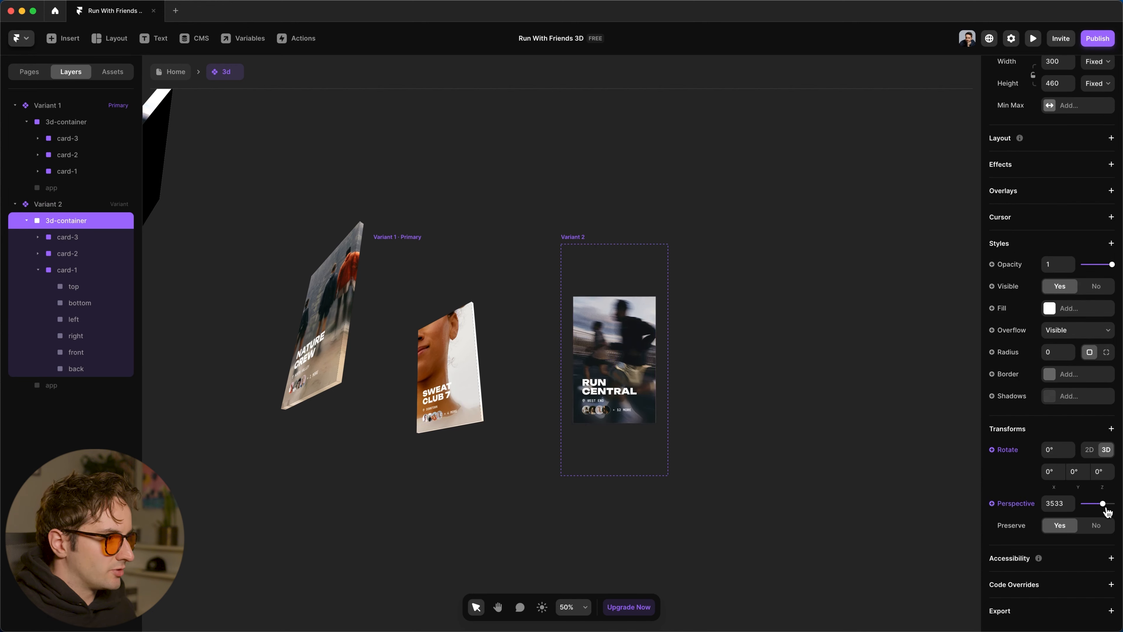
{"action": "key", "text": "super+z"}
{"action": "left_click", "coordinate": [1023, 508]}
{"action": "left_click", "coordinate": [1028, 546]}
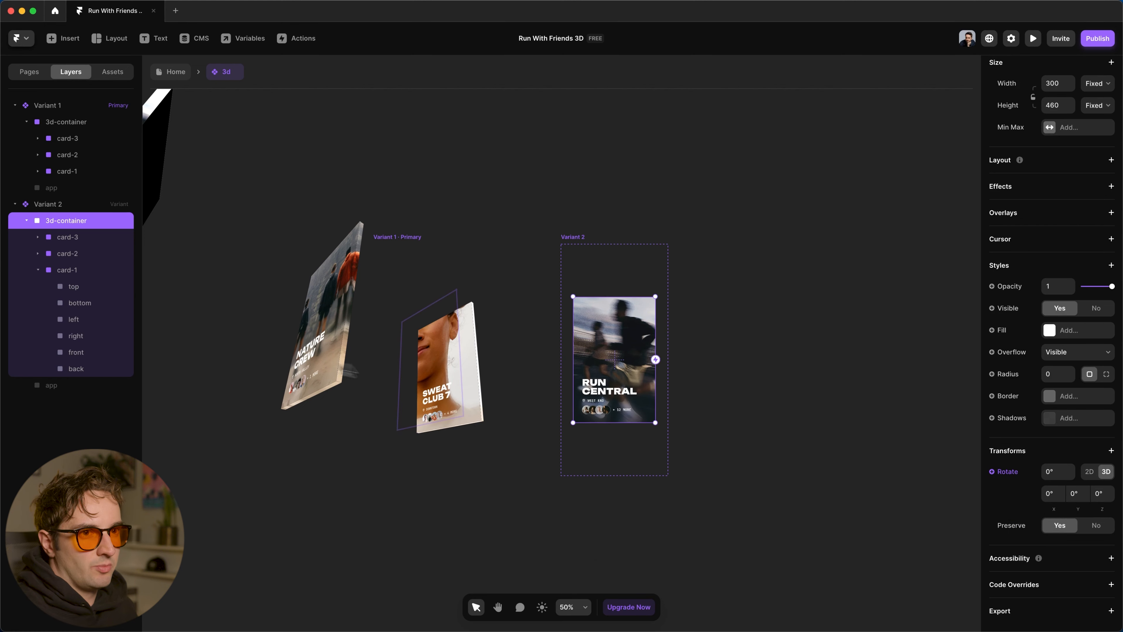
Collapse card-1's layers in Variant 2 and duplicate the variant to create a third one.
{"action": "left_click", "coordinate": [63, 238]}
{"action": "left_click", "coordinate": [44, 270]}
{"action": "left_click", "coordinate": [617, 189]}
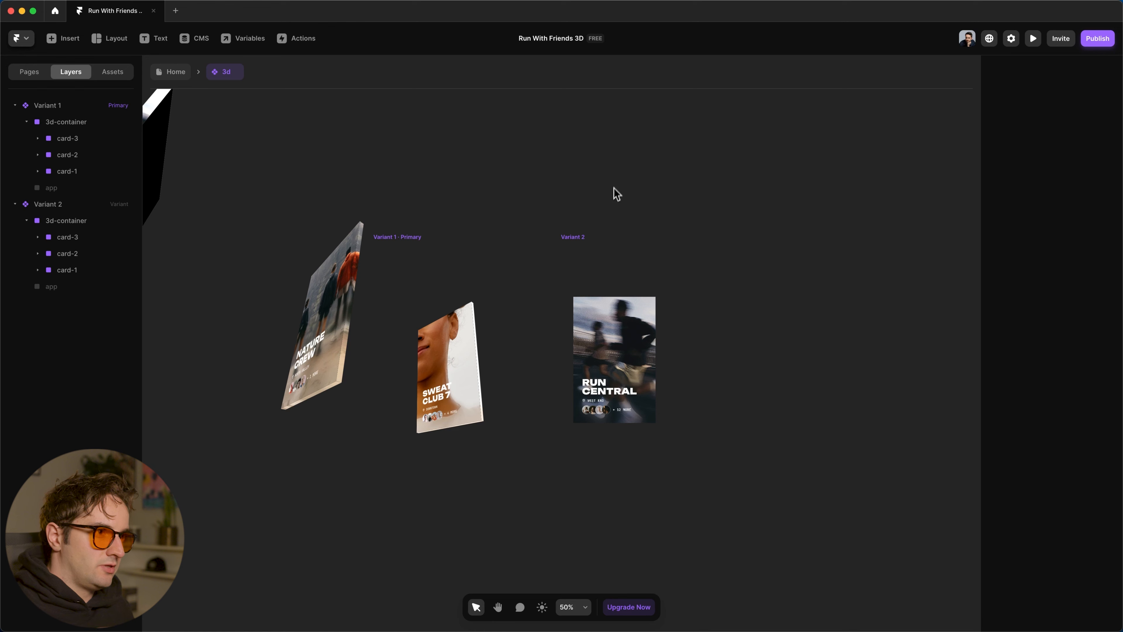
{"action": "left_click", "coordinate": [585, 236]}
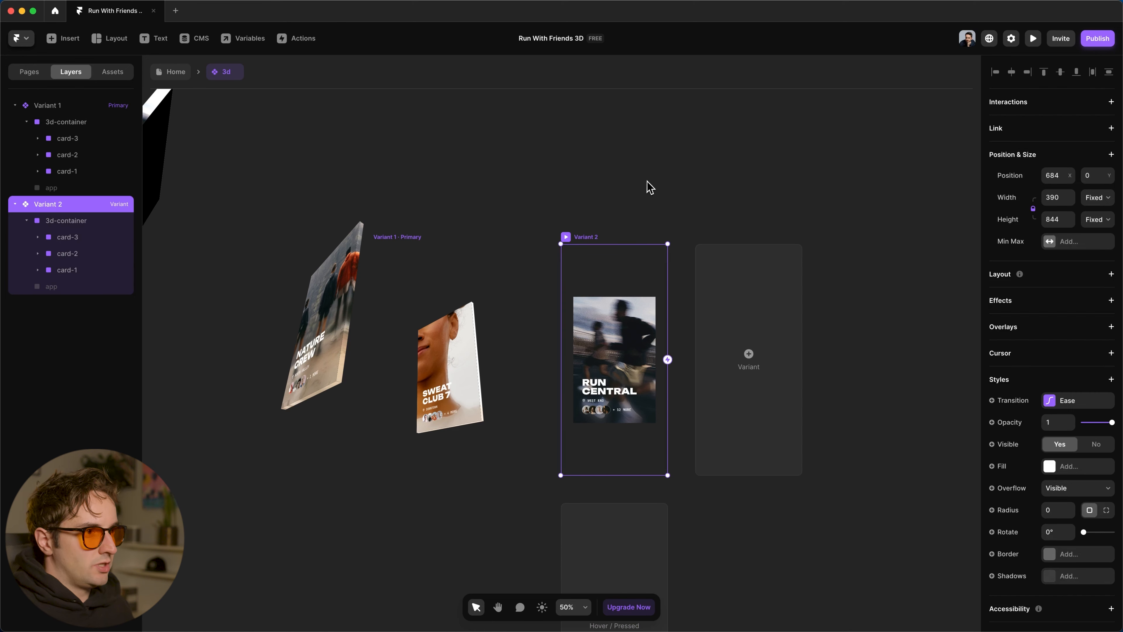
{"action": "key", "text": "super+d"}
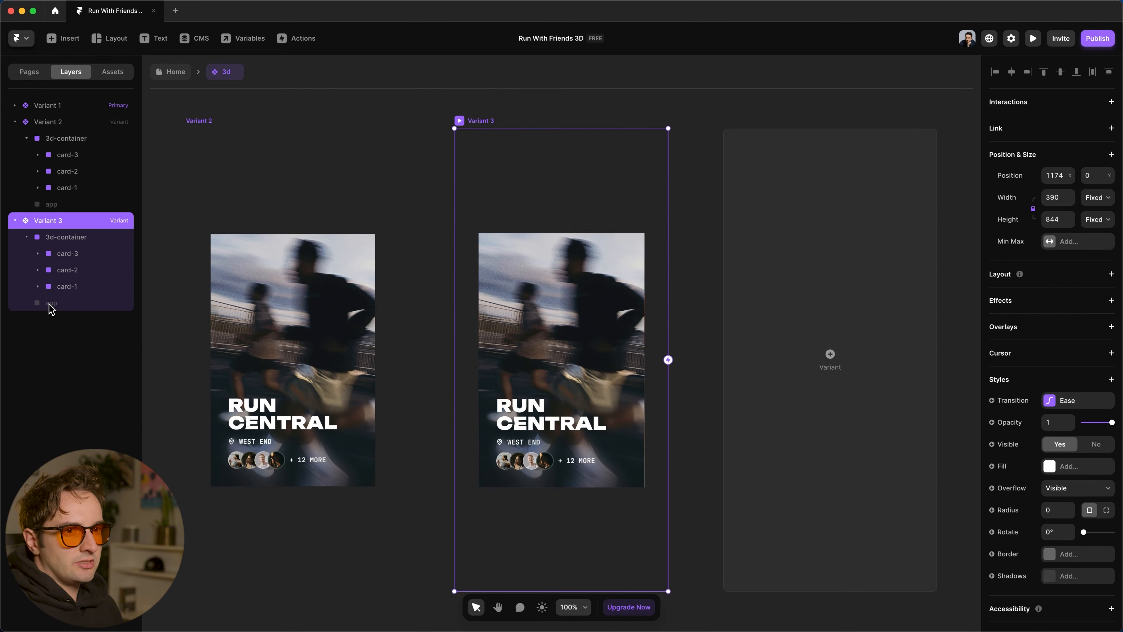
Make the hidden app layer visible in Variant 3.
{"action": "left_click", "coordinate": [51, 304]}
{"action": "left_click", "coordinate": [1064, 538]}
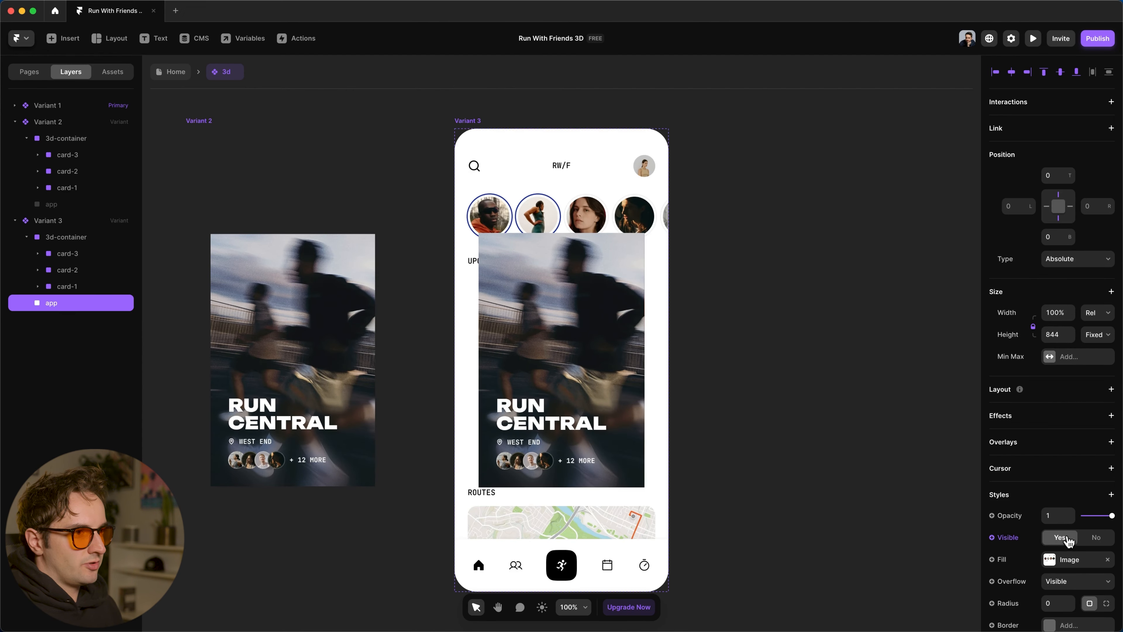
{"action": "left_click", "coordinate": [558, 370], "text": "super"}
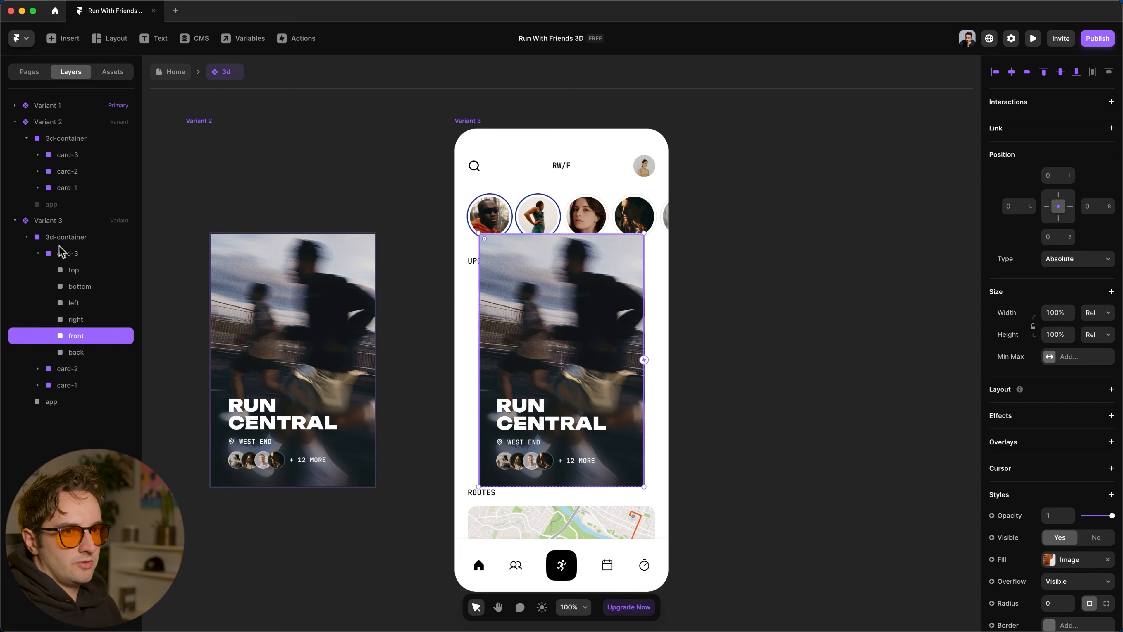
Add a Scale transform to Variant 3's 3d-container and set it to 0.75.
{"action": "left_click", "coordinate": [67, 241]}
{"action": "scroll", "coordinate": [1082, 430], "scroll_direction": "down", "scroll_amount": 5}
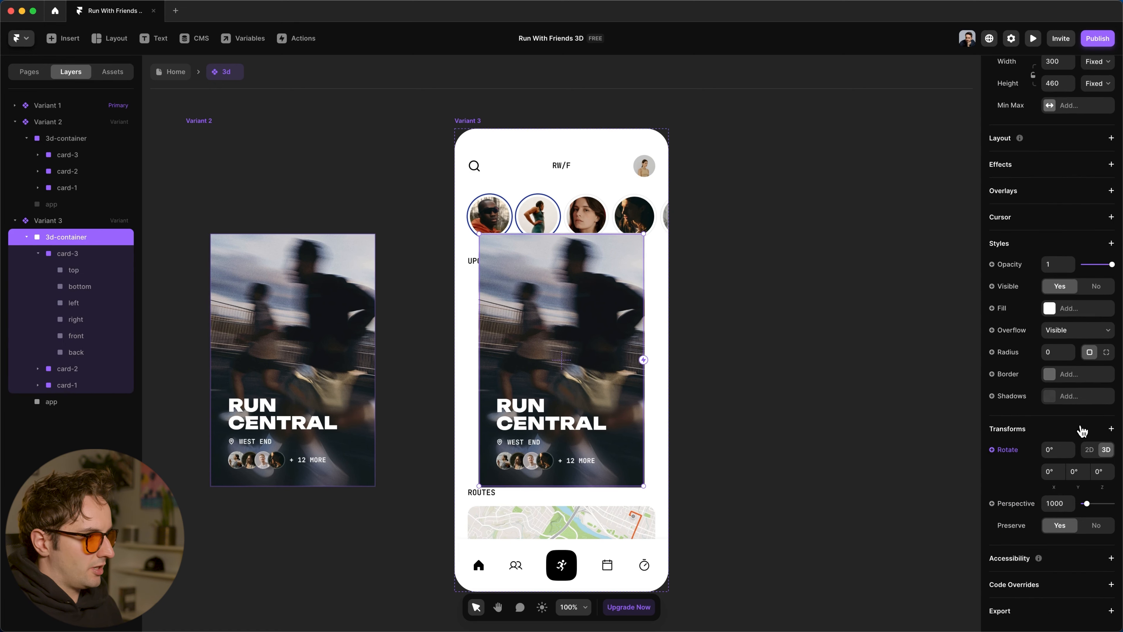
{"action": "left_click", "coordinate": [1063, 434]}
{"action": "left_click", "coordinate": [1074, 439]}
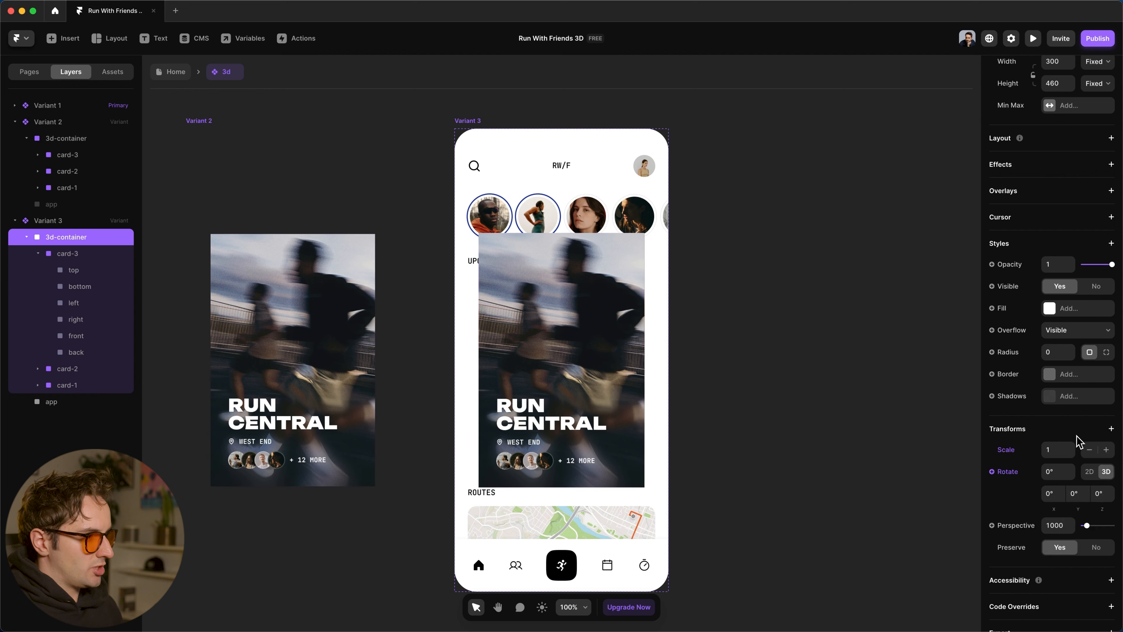
{"action": "left_click", "coordinate": [1059, 449]}
{"action": "type", "text": "0.75"}
{"action": "key", "text": "Return"}
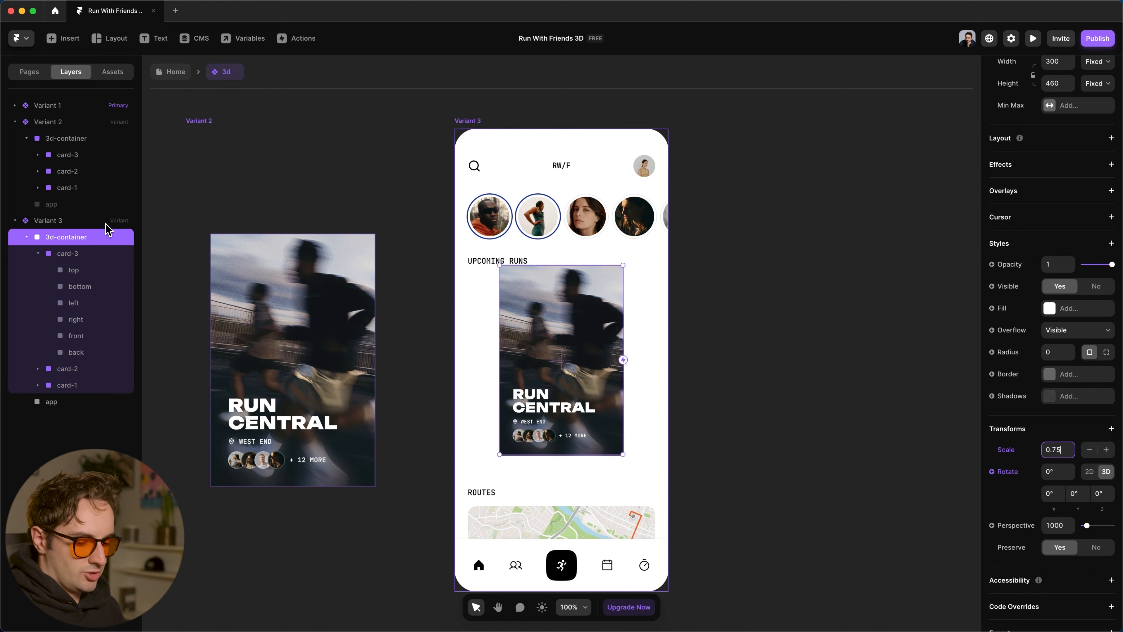
{"action": "key", "text": "shift+Down"}
{"action": "key", "text": "shift+Down"}
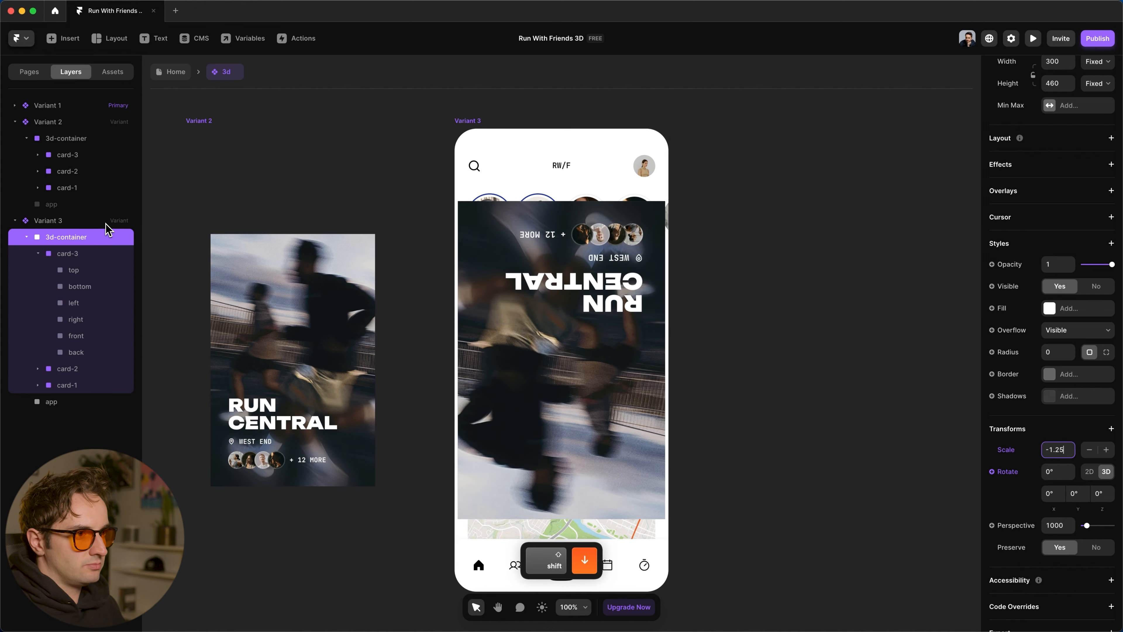
{"action": "key", "text": "shift+Up"}
{"action": "key", "text": "shift+Up"}
{"action": "key", "text": "Return"}
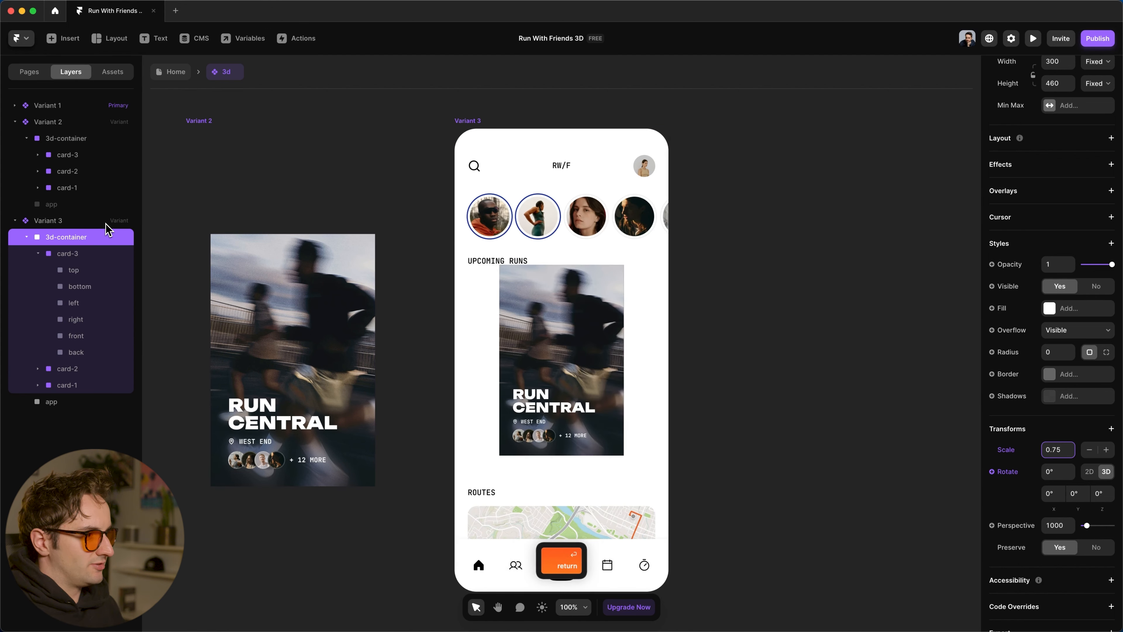
{"action": "left_click", "coordinate": [884, 419]}
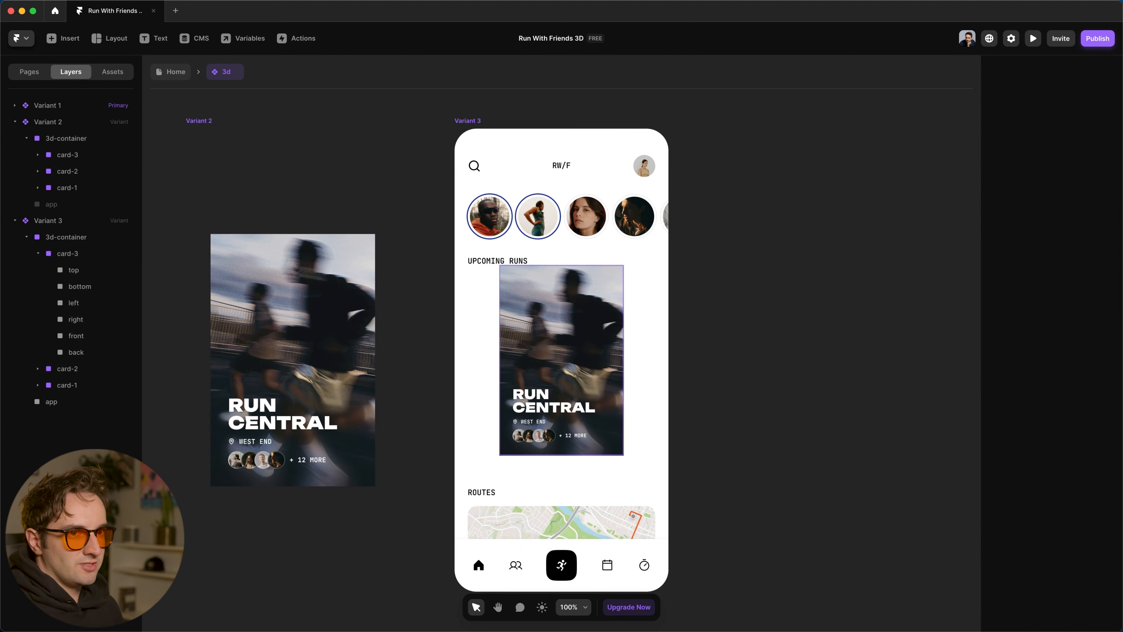
Move Variant 3's 3d-container down to a top offset of 216, between the Upcoming Runs and Routes headings.
{"action": "left_click", "coordinate": [73, 242]}
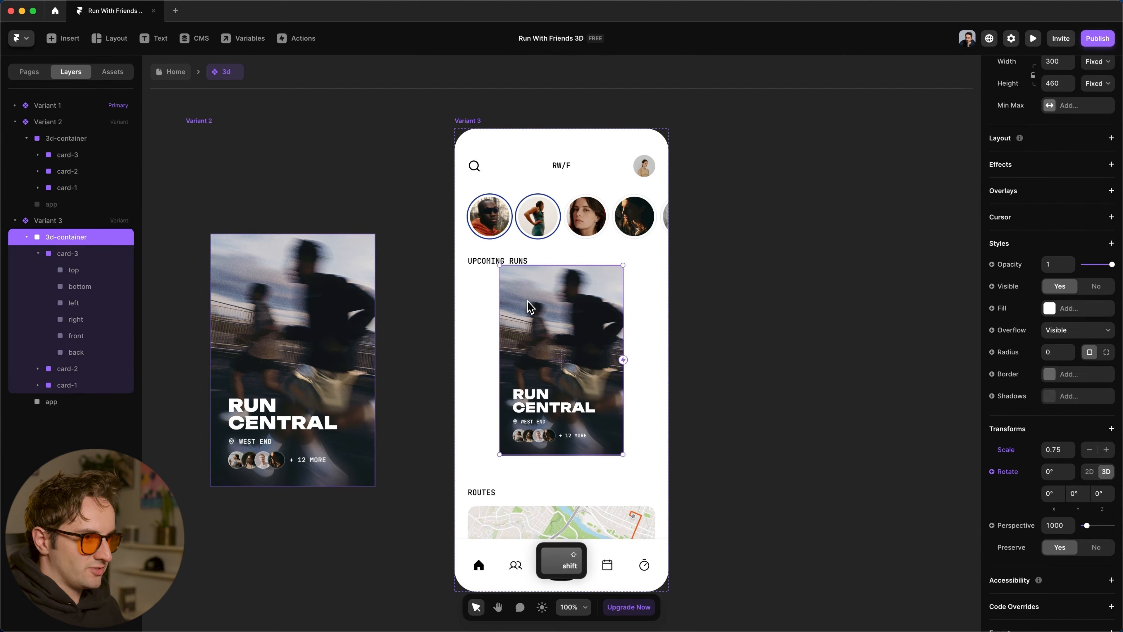
{"action": "key", "text": "shift+Down"}
{"action": "key", "text": "shift+Down"}
{"action": "key", "text": "shift+Down"}
{"action": "scroll", "coordinate": [1060, 190], "scroll_direction": "up", "scroll_amount": 5}
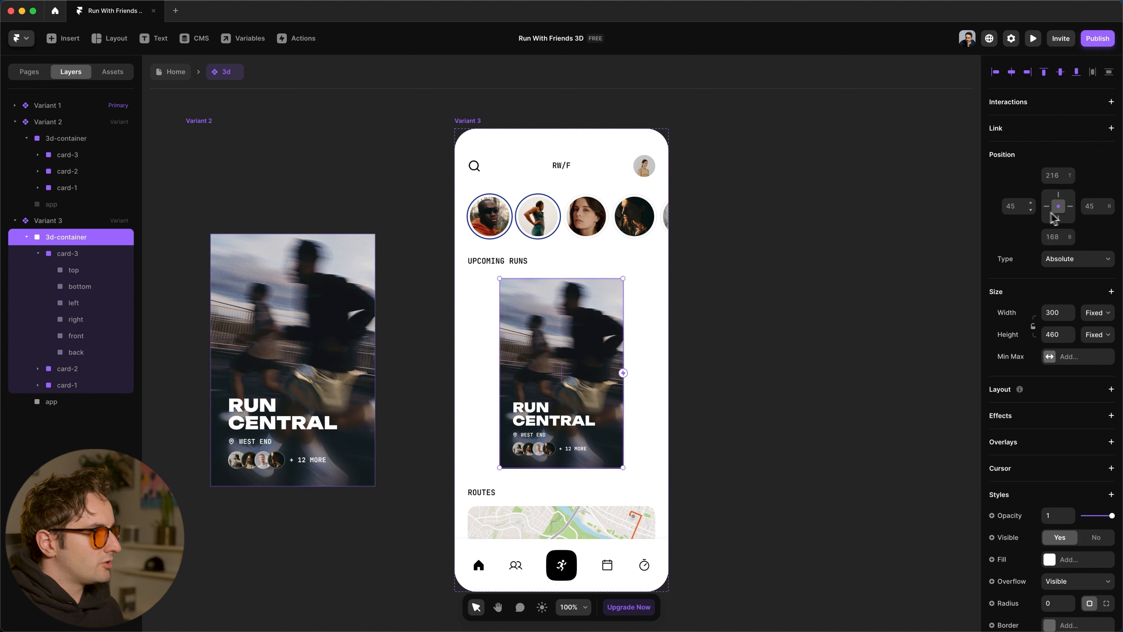
Shift card-3 in Variant 3 to the right of the centre card, to a left offset of 317.
{"action": "left_click", "coordinate": [39, 253]}
{"action": "left_click", "coordinate": [66, 256]}
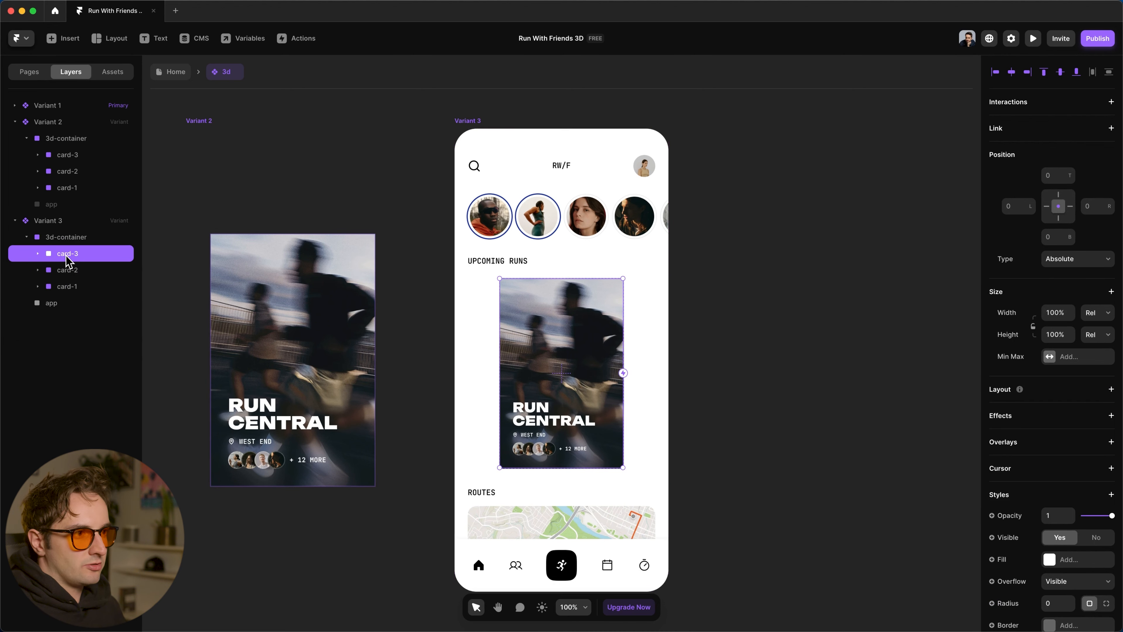
{"action": "key", "text": "shift+Right"}
{"action": "key", "text": "shift+Right"}
{"action": "key", "text": "shift+Right"}
{"action": "key", "text": "shift+Right"}
{"action": "key", "text": "shift+Right"}
{"action": "key", "text": "shift+Right"}
{"action": "key", "text": "shift+Right"}
{"action": "key", "text": "shift+Right"}
{"action": "key", "text": "shift+Right"}
{"action": "key", "text": "shift+Right"}
{"action": "key", "text": "shift+Right"}
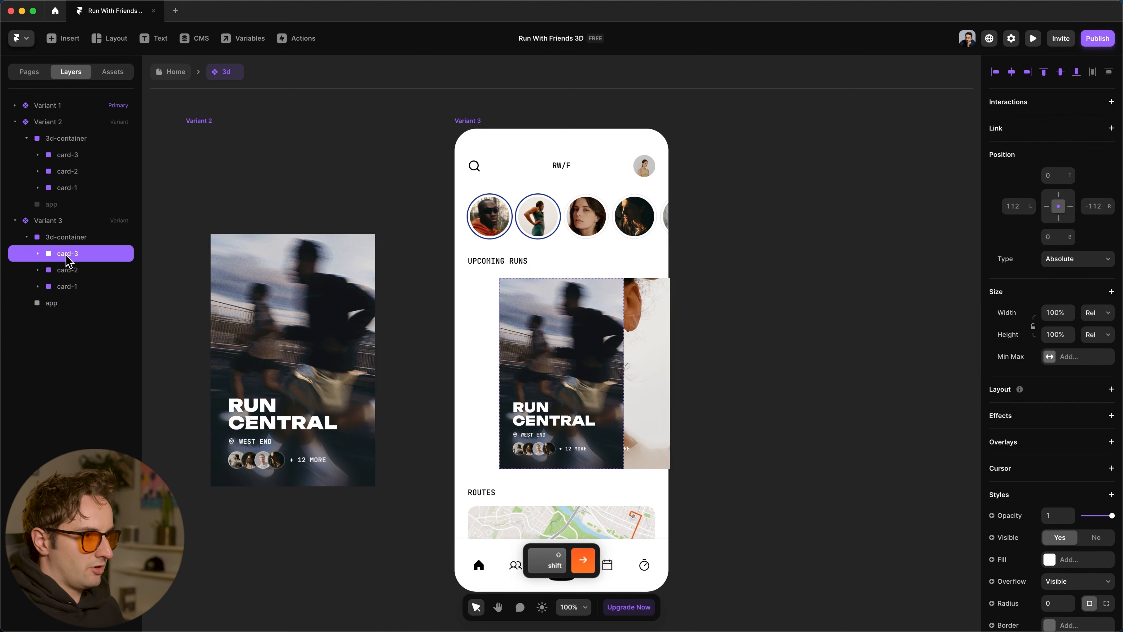
{"action": "key", "text": "shift+Right"}
{"action": "key", "text": "shift+Right"}
{"action": "key", "text": "shift+Right"}
{"action": "key", "text": "shift+Right"}
{"action": "key", "text": "shift+Right"}
{"action": "key", "text": "shift+Right"}
{"action": "key", "text": "shift+Right"}
{"action": "key", "text": "shift+Right"}
{"action": "key", "text": "shift+Right"}
{"action": "key", "text": "shift+Right"}
{"action": "key", "text": "shift+Right"}
{"action": "key", "text": "shift+Right"}
{"action": "key", "text": "shift+Right"}
{"action": "key", "text": "shift+Right"}
{"action": "key", "text": "shift+Right"}
{"action": "key", "text": "shift+Right"}
{"action": "key", "text": "shift+Right"}
{"action": "key", "text": "shift+Right"}
{"action": "key", "text": "shift+Right"}
{"action": "key", "text": "shift+Right"}
{"action": "key", "text": "shift+Right"}
{"action": "key", "text": "shift+Left"}
{"action": "key", "text": "shift+Left"}
{"action": "key", "text": "Left"}
{"action": "key", "text": "Left"}
{"action": "key", "text": "Left"}
{"action": "key", "text": "Left"}
{"action": "key", "text": "Left"}
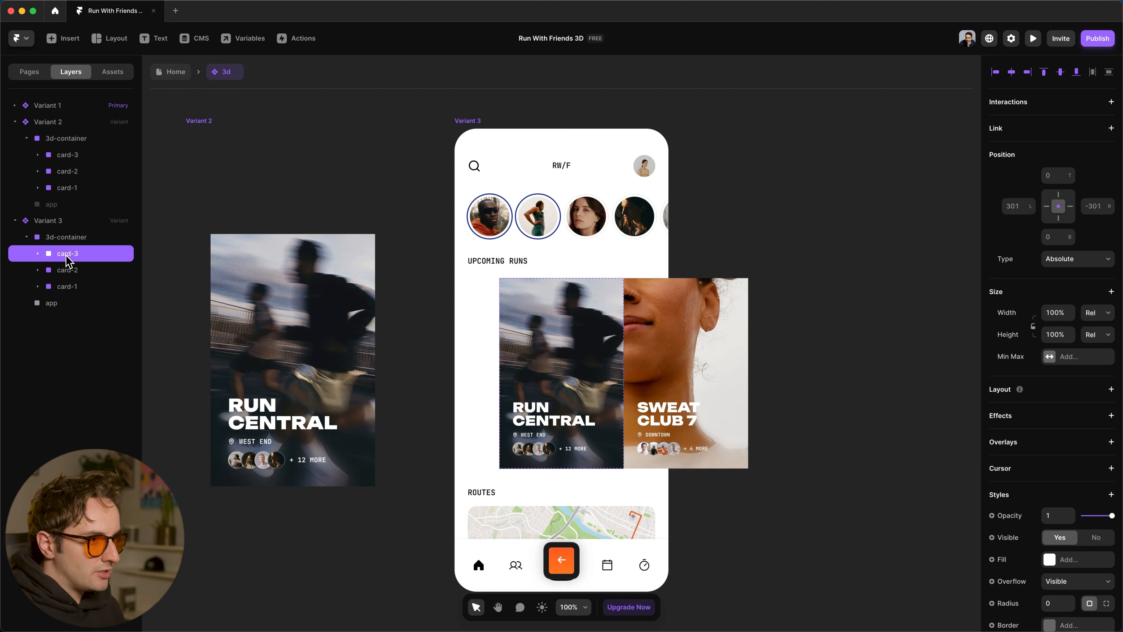
{"action": "key", "text": "shift+Right"}
{"action": "key", "text": "shift+Right"}
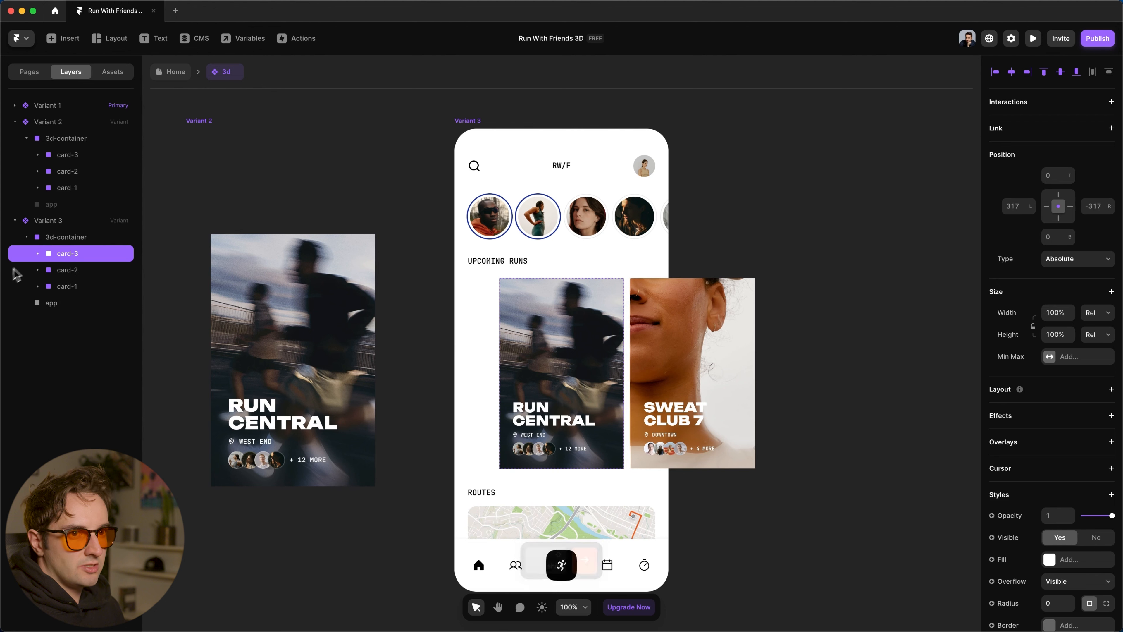
Shift card-2 in Variant 3 to the left of the centre card, to a left offset of -318.
{"action": "left_click", "coordinate": [84, 270]}
{"action": "key", "text": "shift+Left"}
{"action": "key", "text": "shift+Left"}
{"action": "key", "text": "shift+Left"}
{"action": "key", "text": "shift+Left"}
{"action": "key", "text": "shift+Left"}
{"action": "key", "text": "shift+Left"}
{"action": "key", "text": "shift+Left"}
{"action": "key", "text": "shift+Left"}
{"action": "key", "text": "shift+Left"}
{"action": "key", "text": "shift+Left"}
{"action": "key", "text": "shift+Left"}
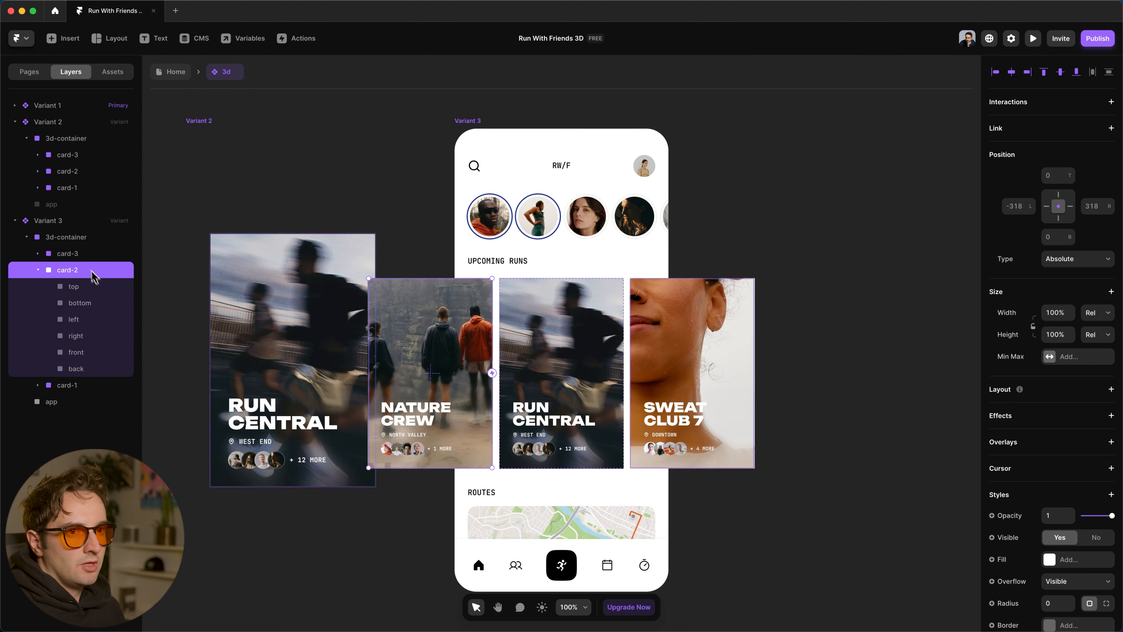
Set Variant 3's overflow to Hidden so the side cards are clipped to the phone screen.
{"action": "left_click", "coordinate": [56, 225]}
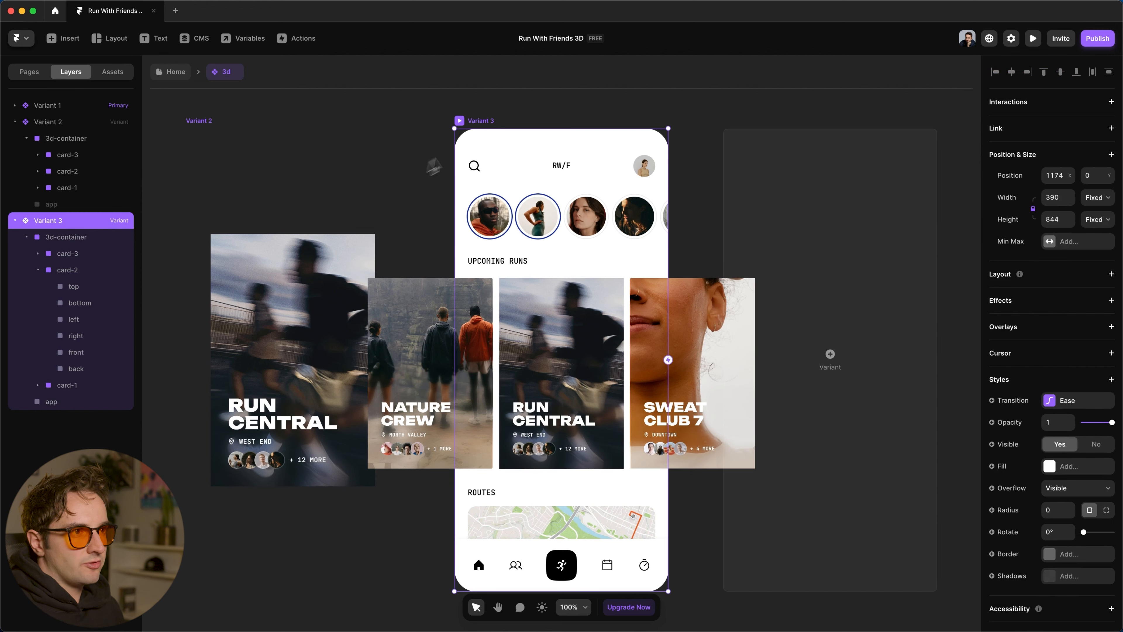
{"action": "left_click", "coordinate": [1072, 487]}
{"action": "left_click", "coordinate": [1071, 479]}
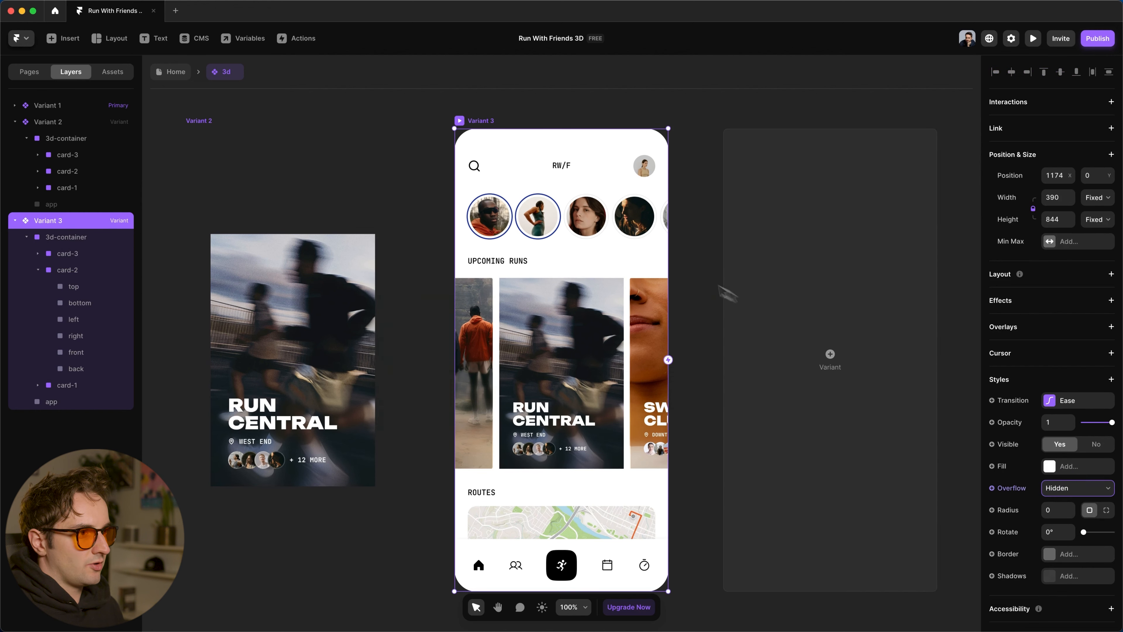
{"action": "left_click", "coordinate": [703, 287]}
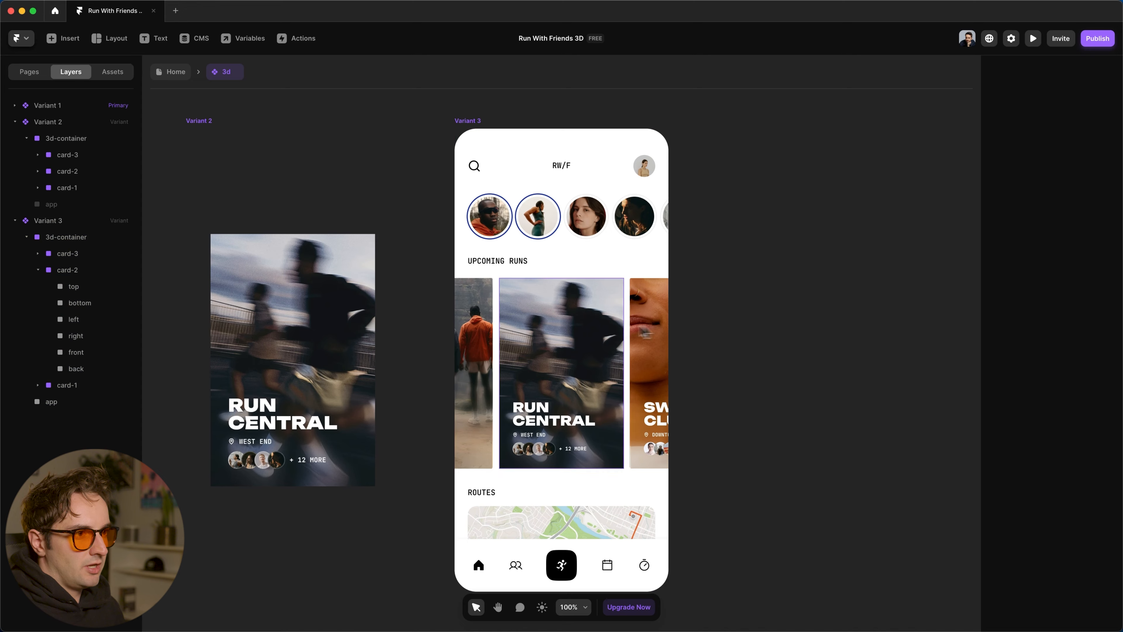
Hide the top, bottom, left, right and back faces of all three cards in Variant 3, leaving only the fronts visible.
{"action": "scroll", "coordinate": [638, 297], "scroll_direction": "down", "scroll_amount": 3}
{"action": "scroll", "coordinate": [639, 297], "scroll_direction": "up", "scroll_amount": 10}
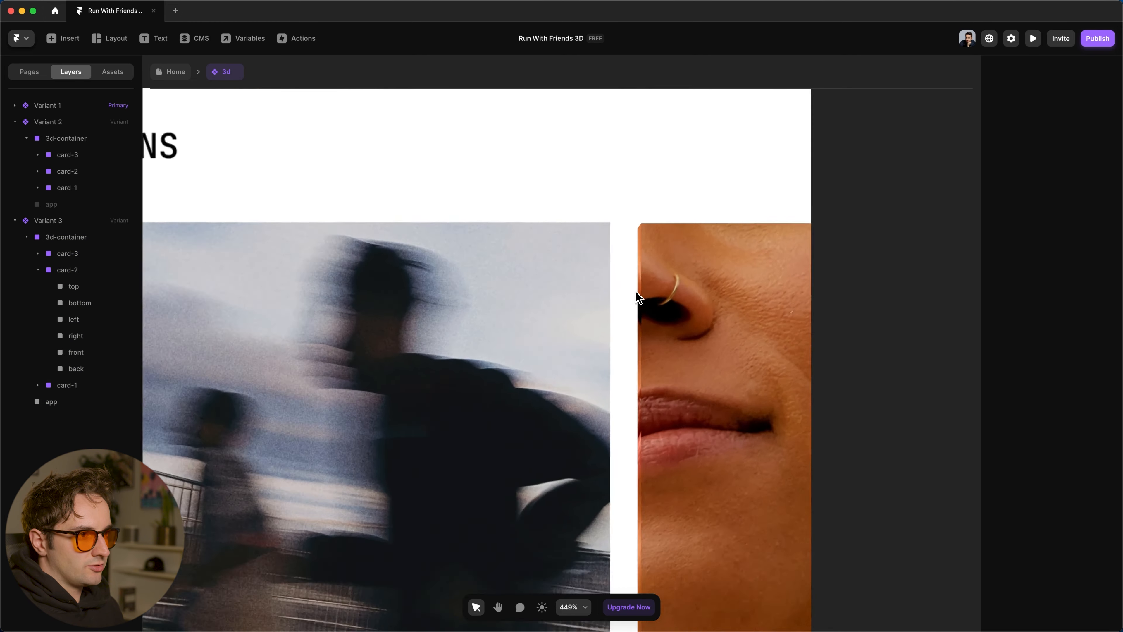
{"action": "scroll", "coordinate": [644, 231], "scroll_direction": "down", "scroll_amount": 5}
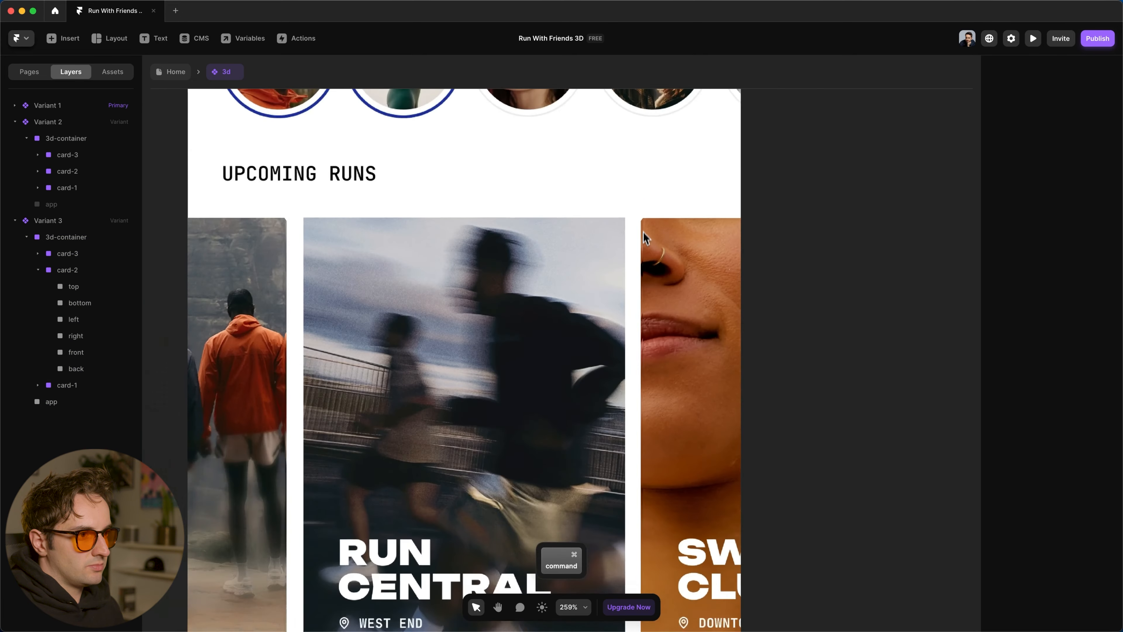
{"action": "left_click", "coordinate": [46, 254]}
{"action": "left_click", "coordinate": [39, 254]}
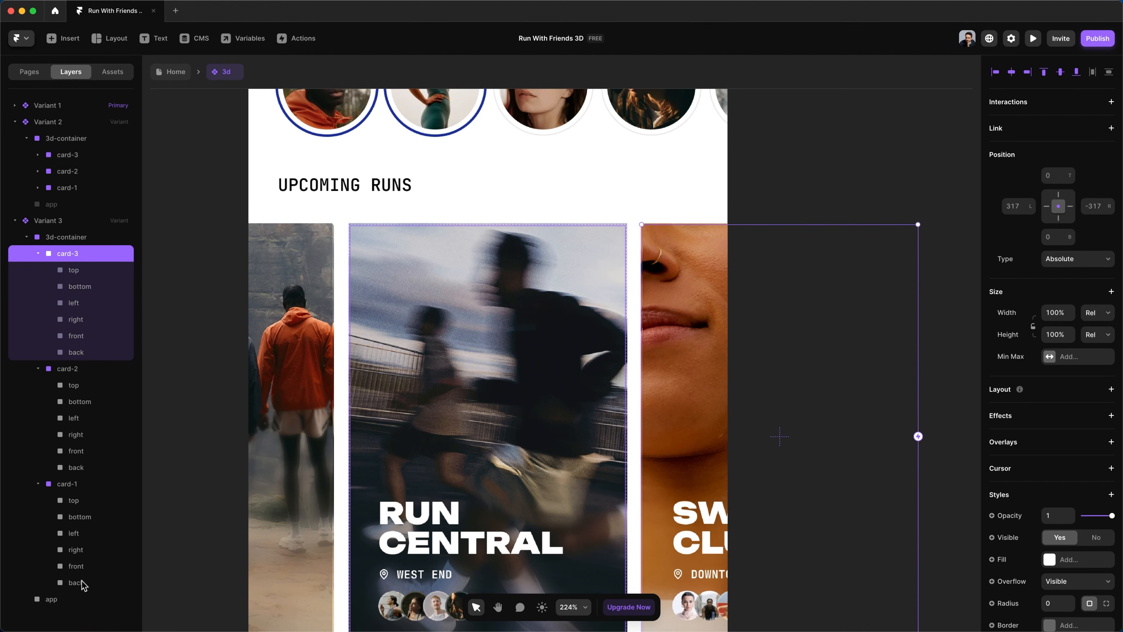
{"action": "left_click", "coordinate": [79, 582]}
{"action": "left_click", "coordinate": [75, 273], "text": "shift"}
{"action": "left_click", "coordinate": [71, 371], "text": "super"}
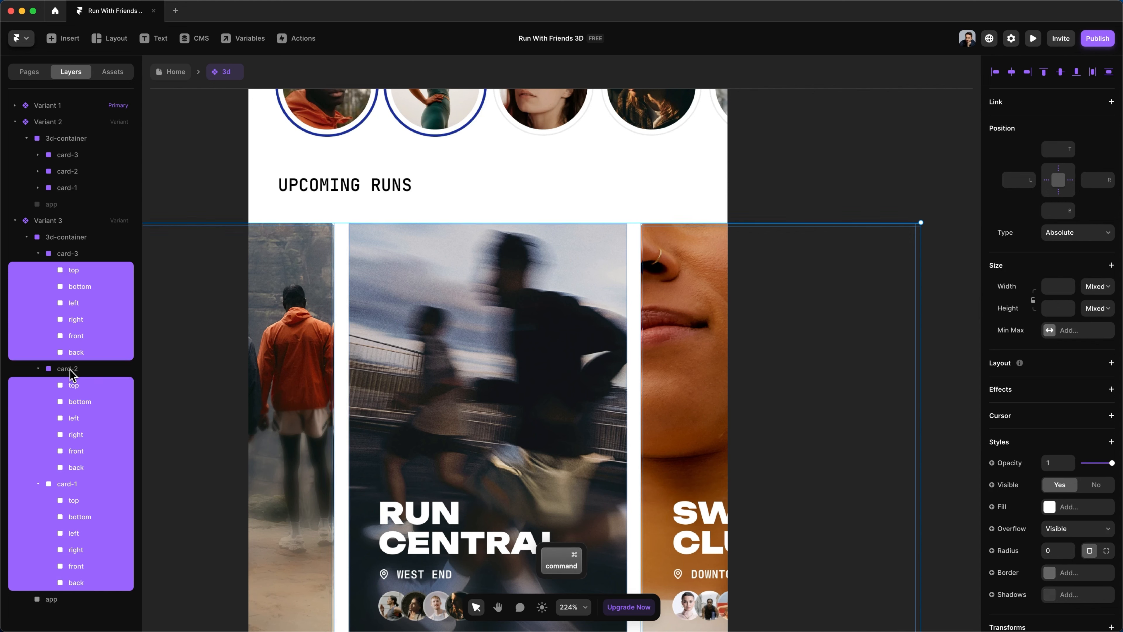
{"action": "left_click", "coordinate": [91, 483], "text": "super"}
{"action": "left_click", "coordinate": [79, 564], "text": "super"}
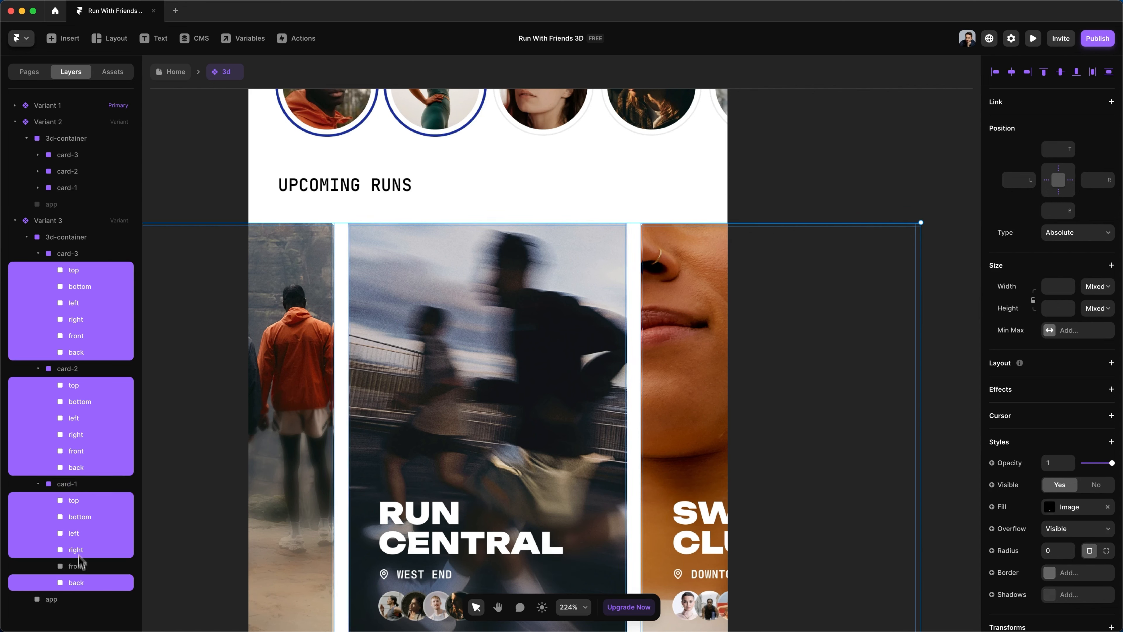
{"action": "left_click", "coordinate": [78, 451], "text": "super"}
{"action": "left_click", "coordinate": [79, 338], "text": "super"}
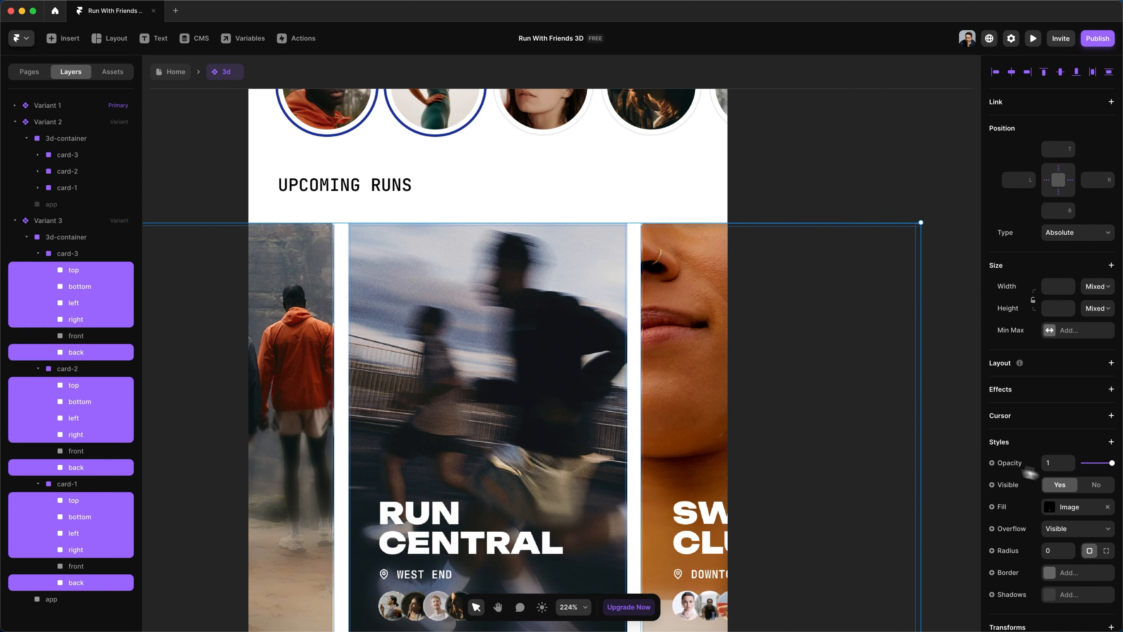
{"action": "left_click", "coordinate": [1096, 485]}
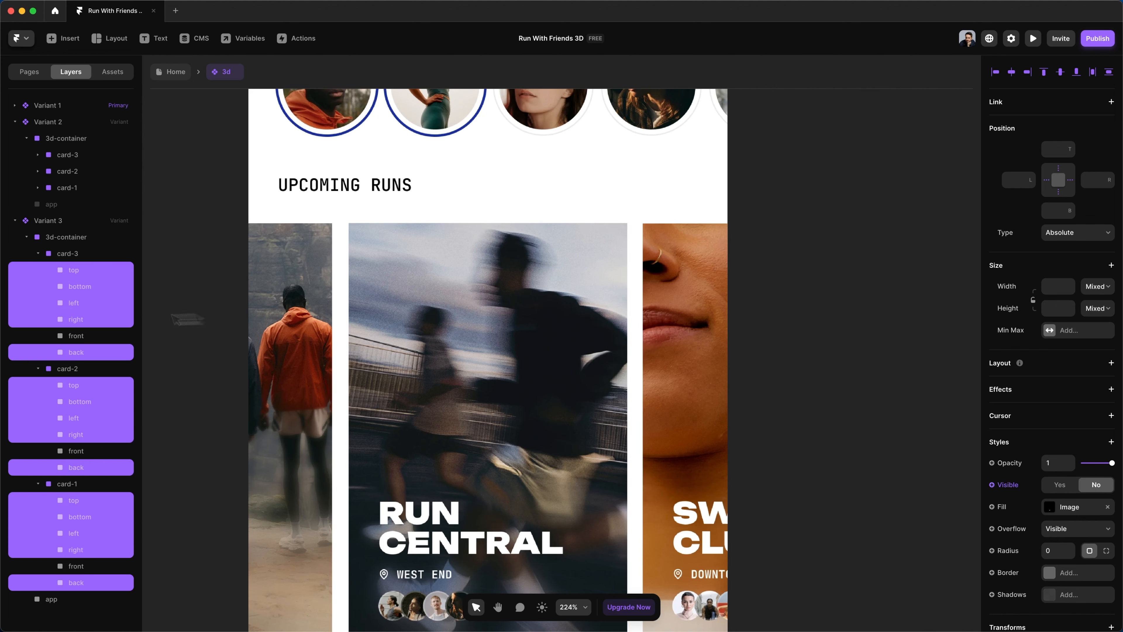
Set a corner radius of 16 on the front faces of all three cards in Variant 3.
{"action": "left_click", "coordinate": [84, 336]}
{"action": "left_click", "coordinate": [81, 451], "text": "super"}
{"action": "left_click", "coordinate": [78, 566], "text": "super"}
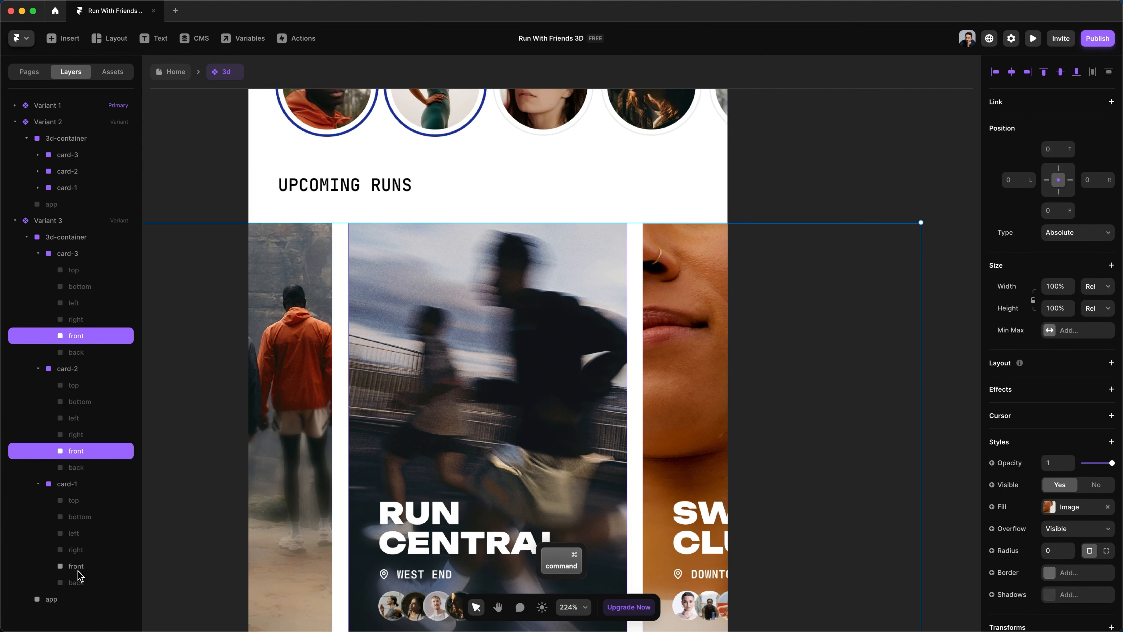
{"action": "scroll", "coordinate": [1062, 531], "scroll_direction": "down", "scroll_amount": 1}
{"action": "left_click", "coordinate": [1060, 525]}
{"action": "type", "text": "16"}
{"action": "key", "text": "Return"}
{"action": "left_click", "coordinate": [847, 279]}
{"action": "key", "text": "super+minus"}
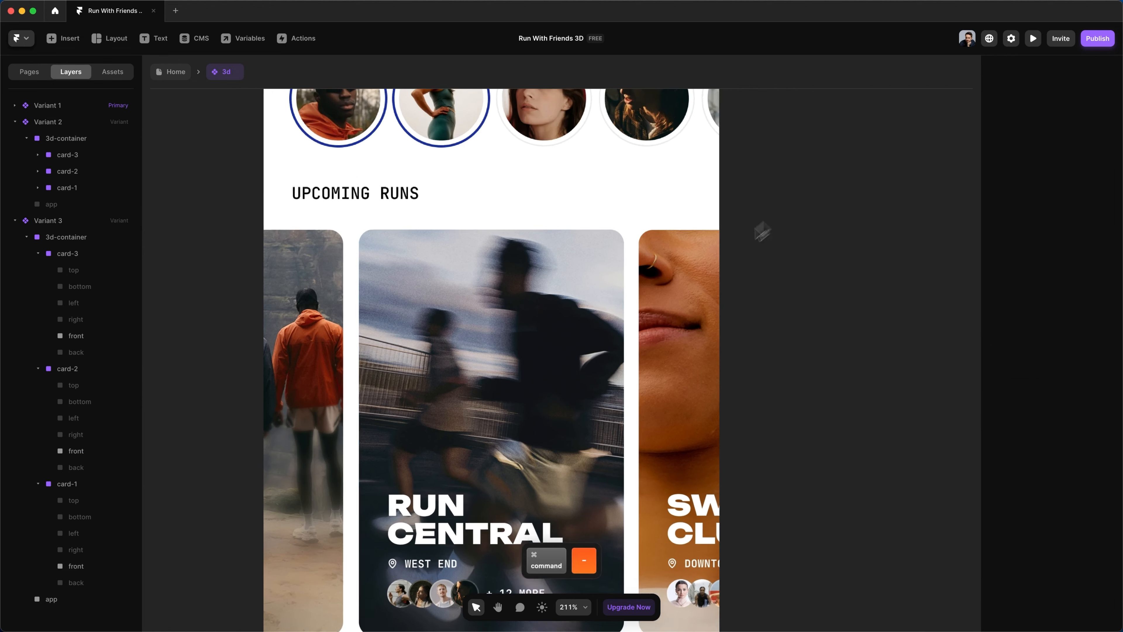
{"action": "key", "text": "super+minus"}
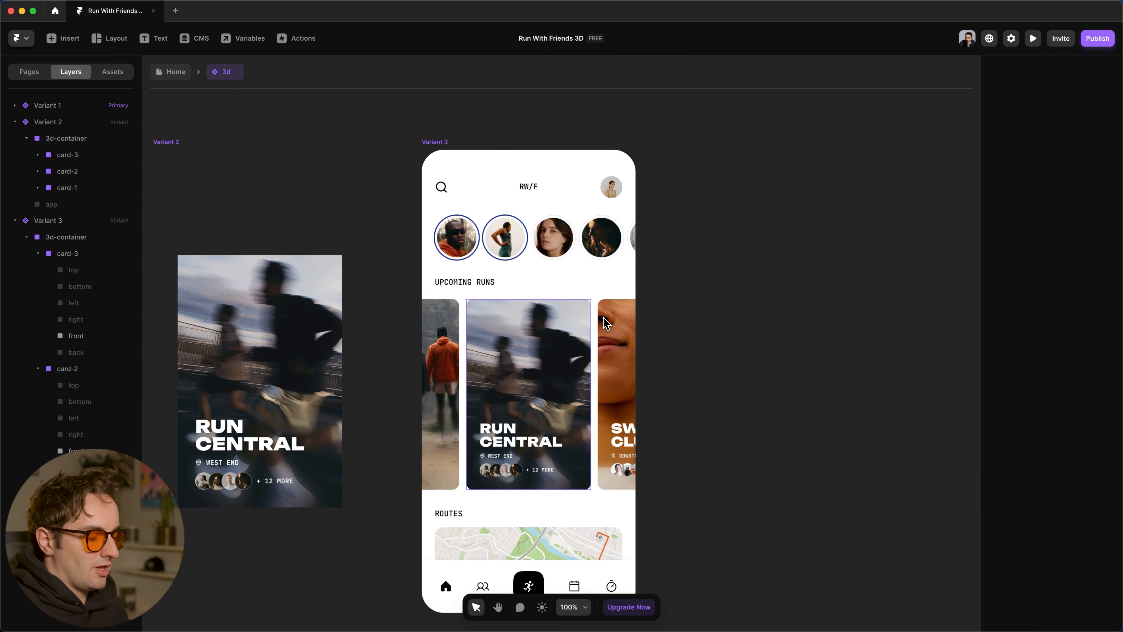
{"action": "key", "text": "super+plus"}
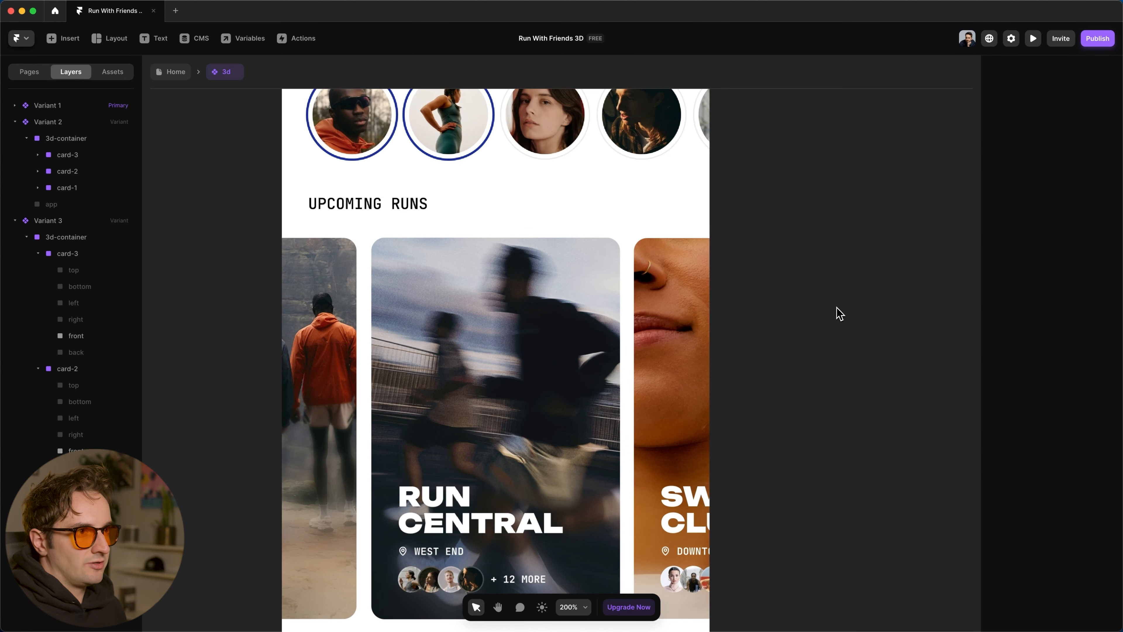
{"action": "key", "text": "super+minus"}
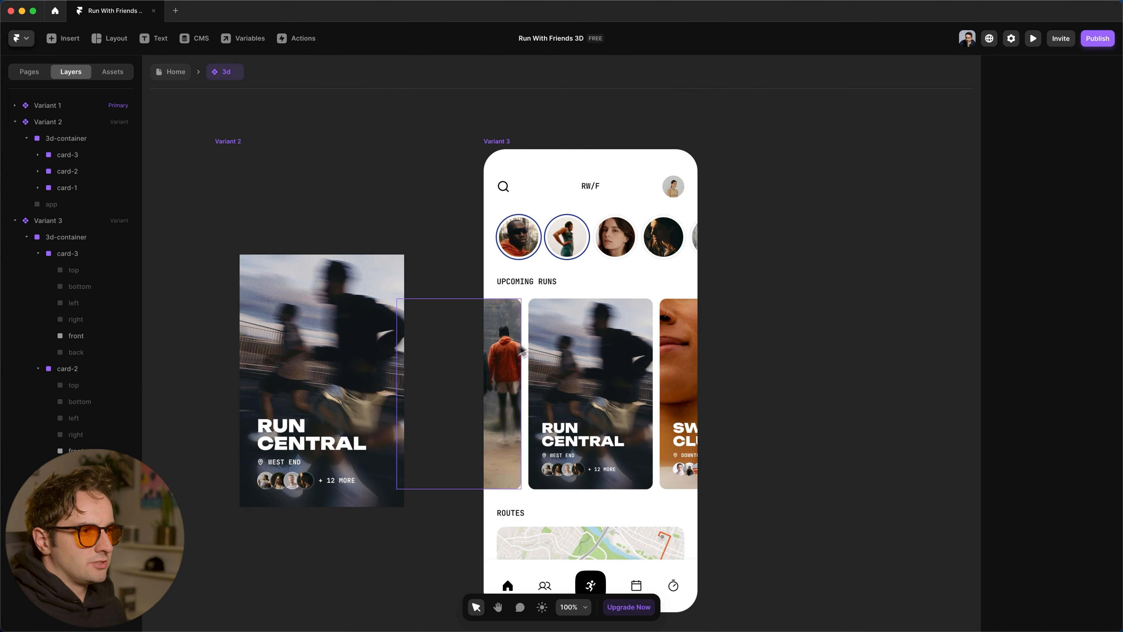
{"action": "left_click", "coordinate": [547, 344]}
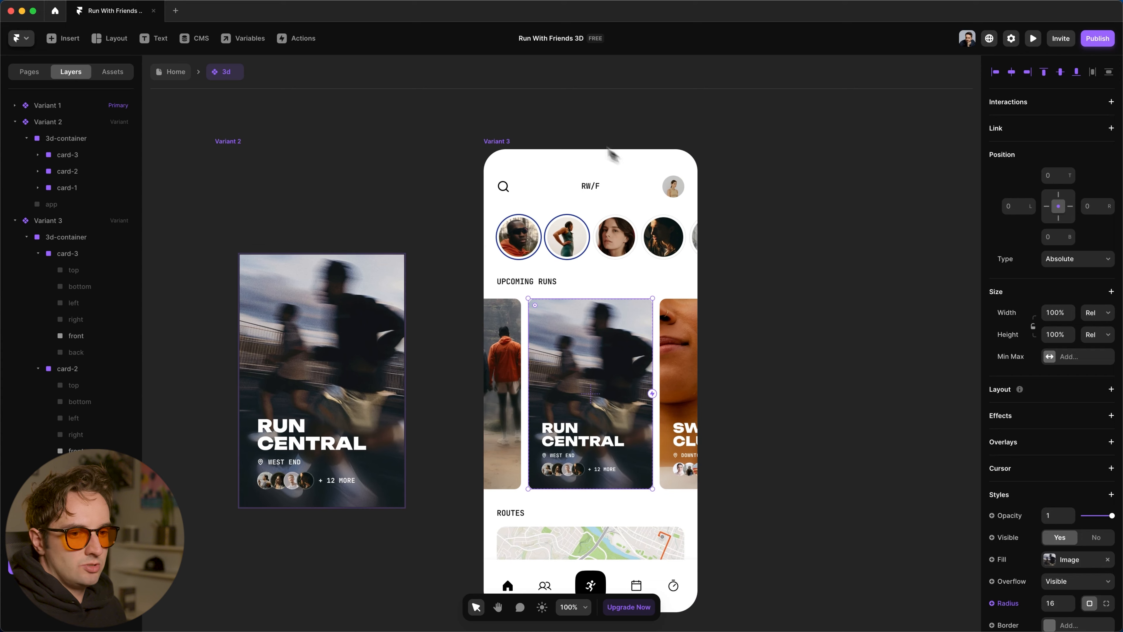
Connect Variant 1 to Variant 2 with an interaction triggered on Appear.
{"action": "key", "text": "super+minus"}
{"action": "left_click_drag", "start_coordinate": [543, 245], "coordinate": [718, 163]}
{"action": "left_click", "coordinate": [577, 215]}
{"action": "key", "text": "space"}
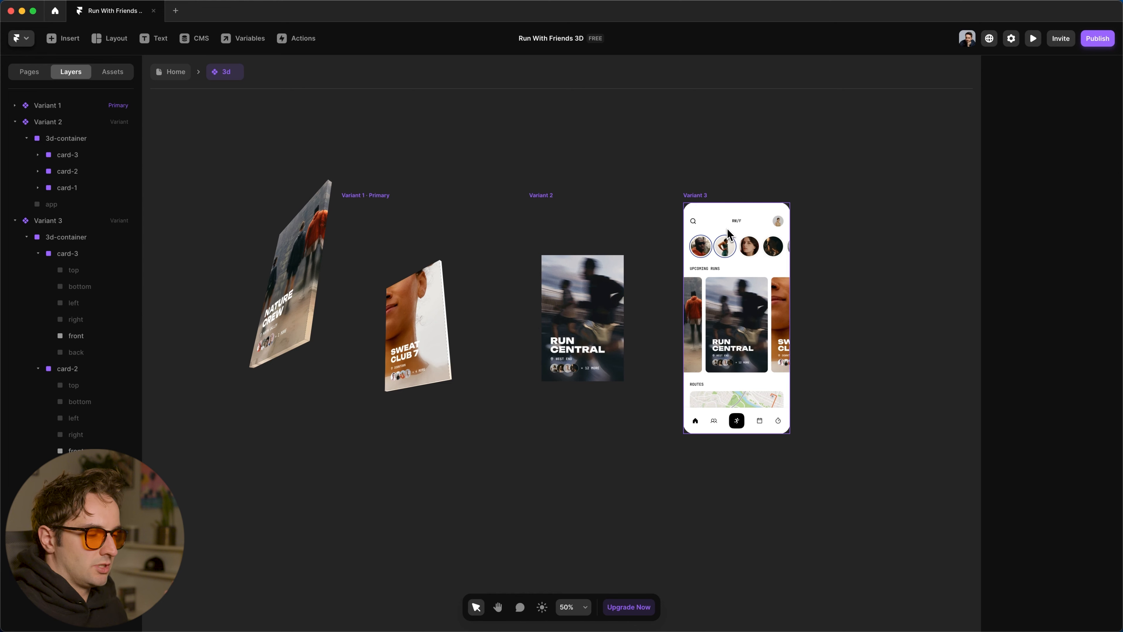
{"action": "left_click", "coordinate": [384, 194]}
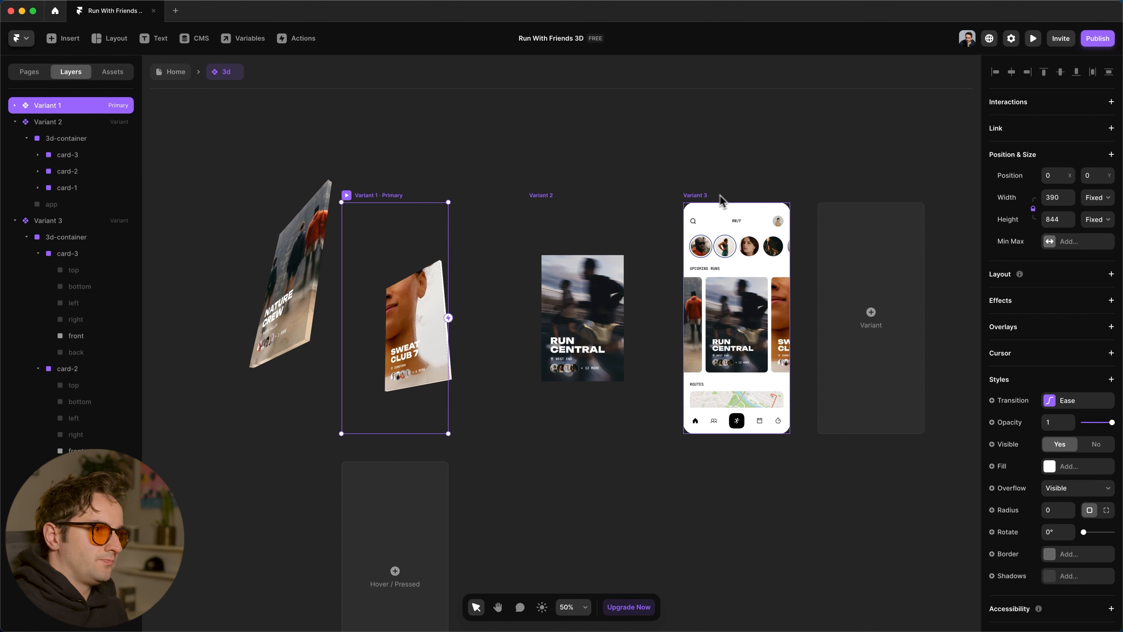
{"action": "left_click_drag", "start_coordinate": [449, 317], "coordinate": [581, 294]}
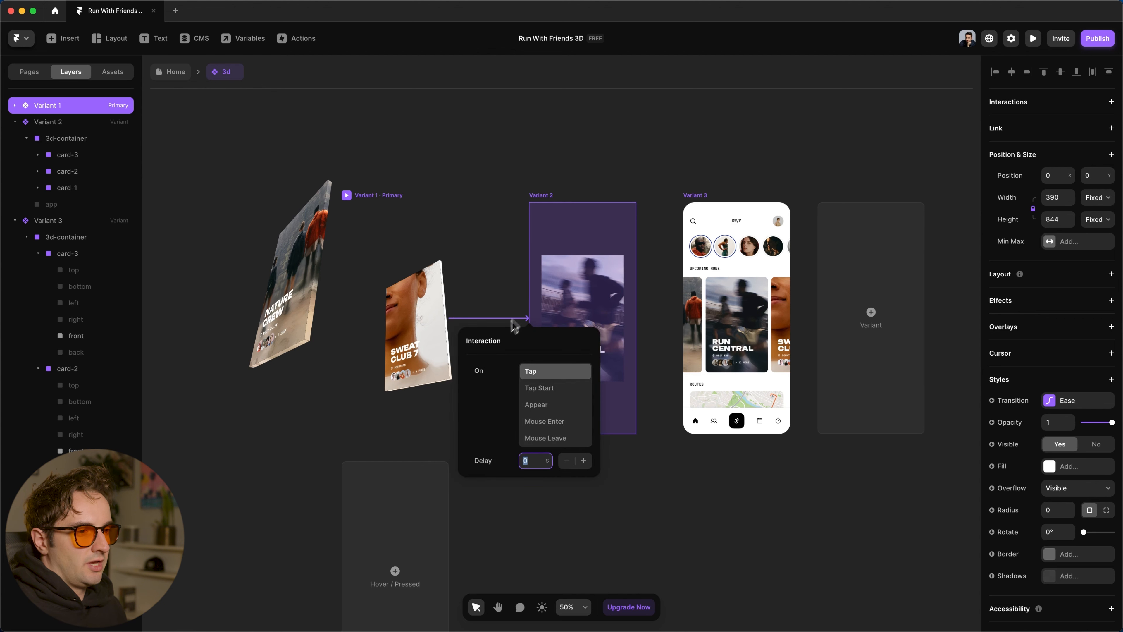
{"action": "left_click", "coordinate": [545, 405]}
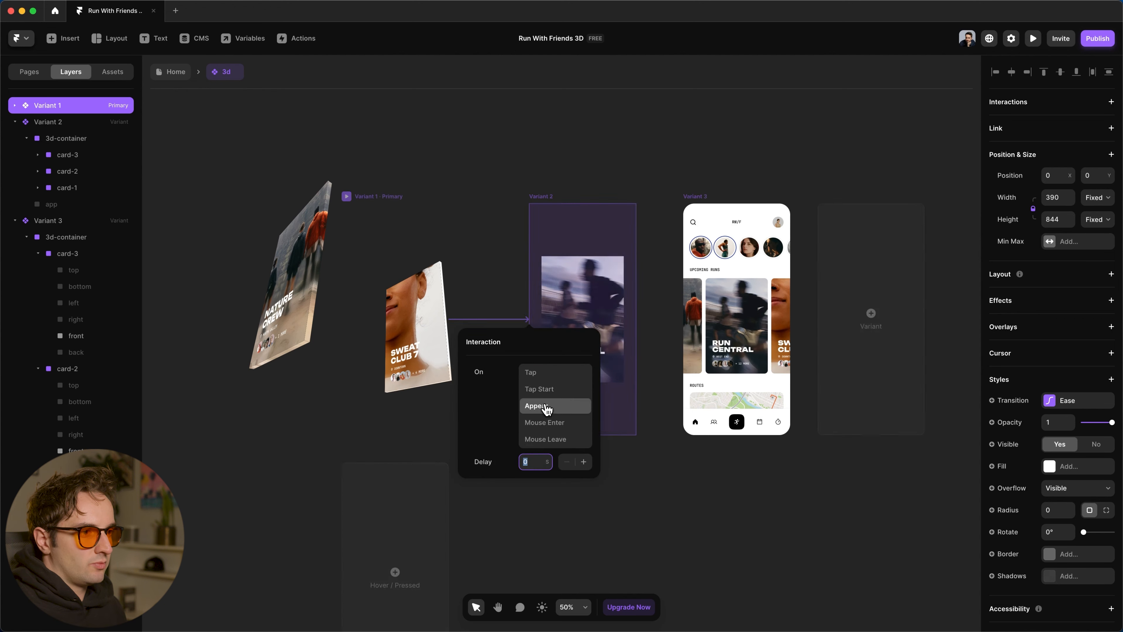
Set the delay of Variant 1's Appear interaction to 0.1 s.
{"action": "type", "text": "0.1"}
{"action": "key", "text": "Return"}
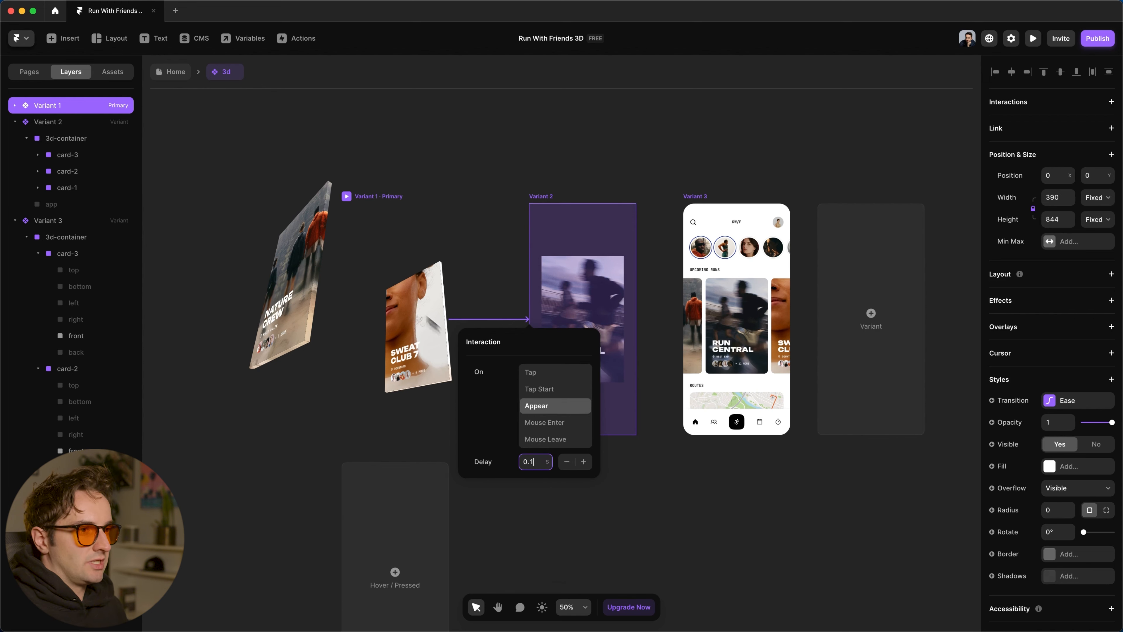
{"action": "left_click", "coordinate": [555, 190]}
Connect Variant 2 to Variant 3 with an interaction triggered on Appear and a delay of 0.1 s.
{"action": "left_click", "coordinate": [544, 200]}
{"action": "left_click_drag", "start_coordinate": [635, 318], "coordinate": [713, 267]}
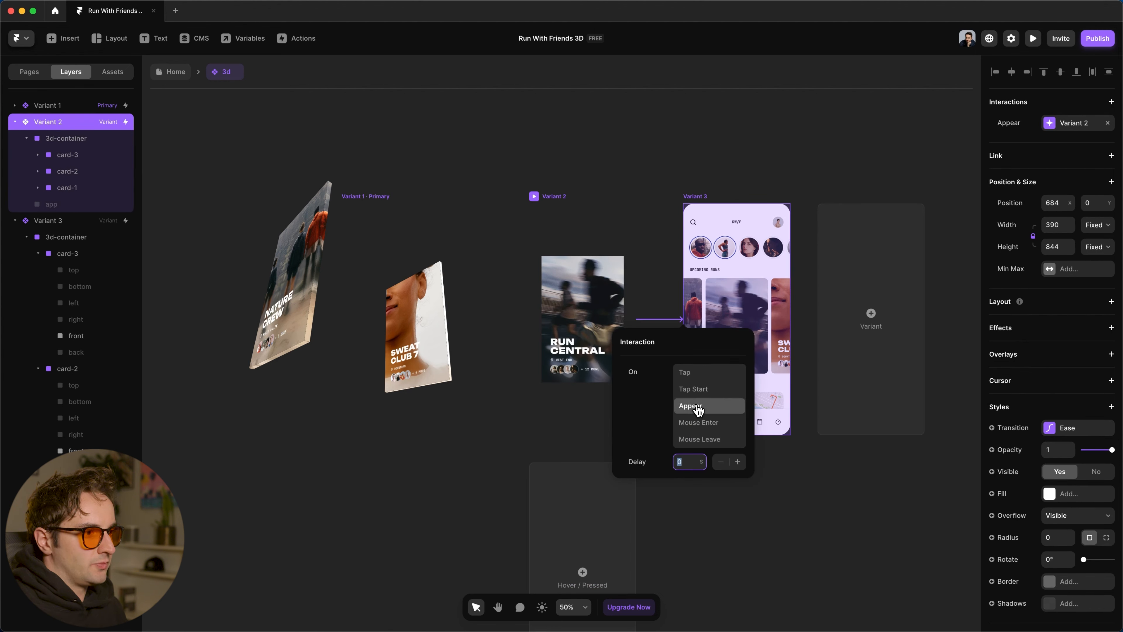
{"action": "type", "text": "0.1"}
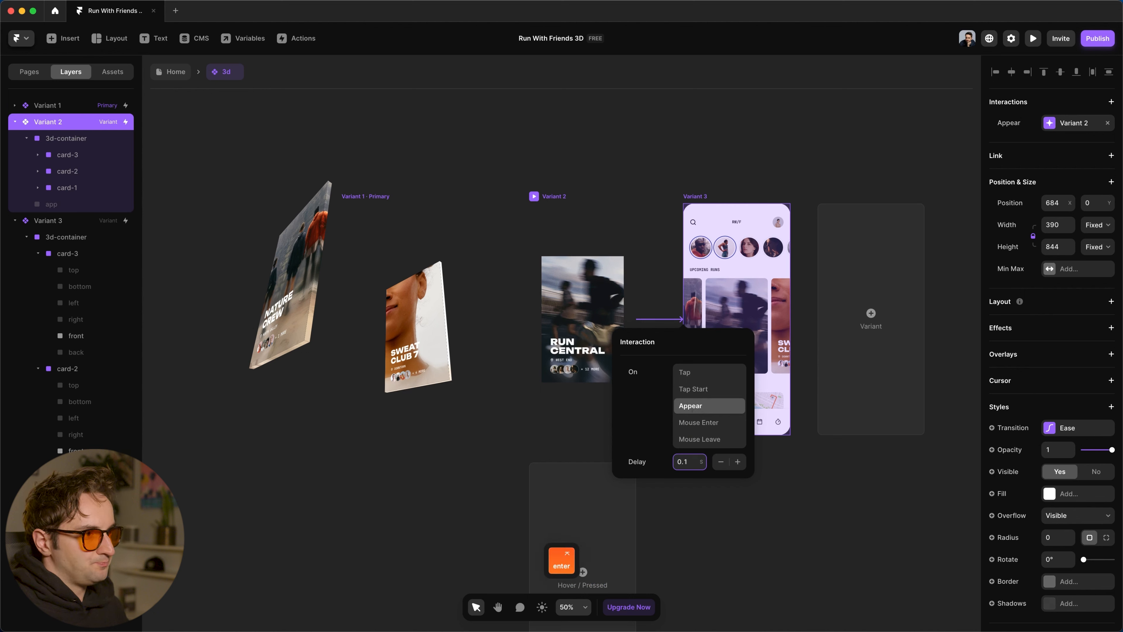
{"action": "left_click", "coordinate": [733, 166]}
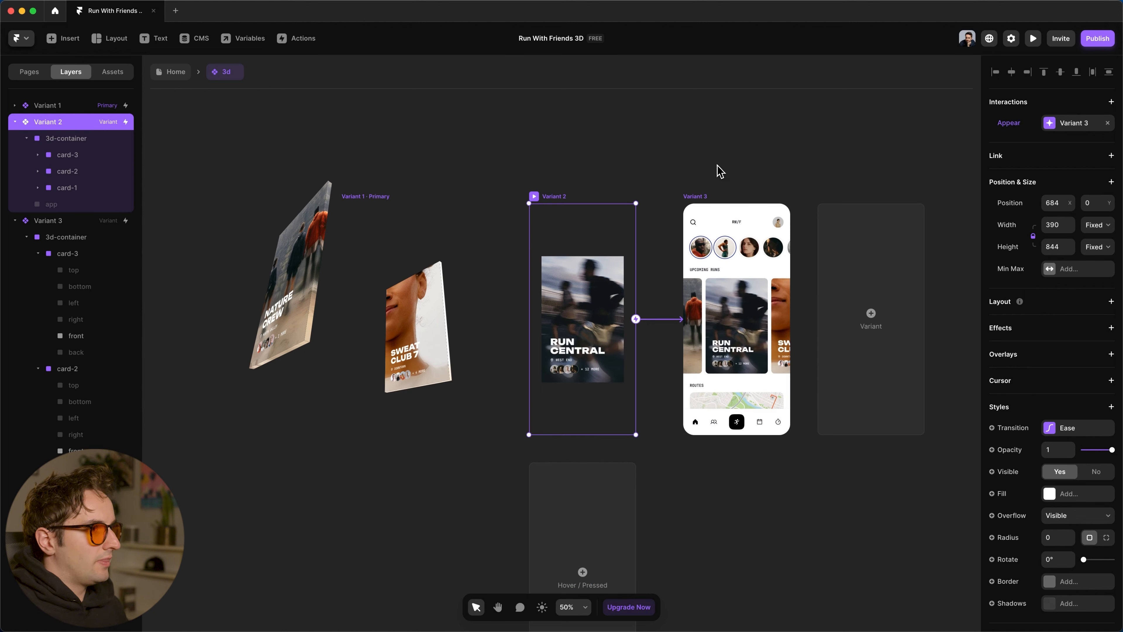
{"action": "left_click", "coordinate": [708, 195]}
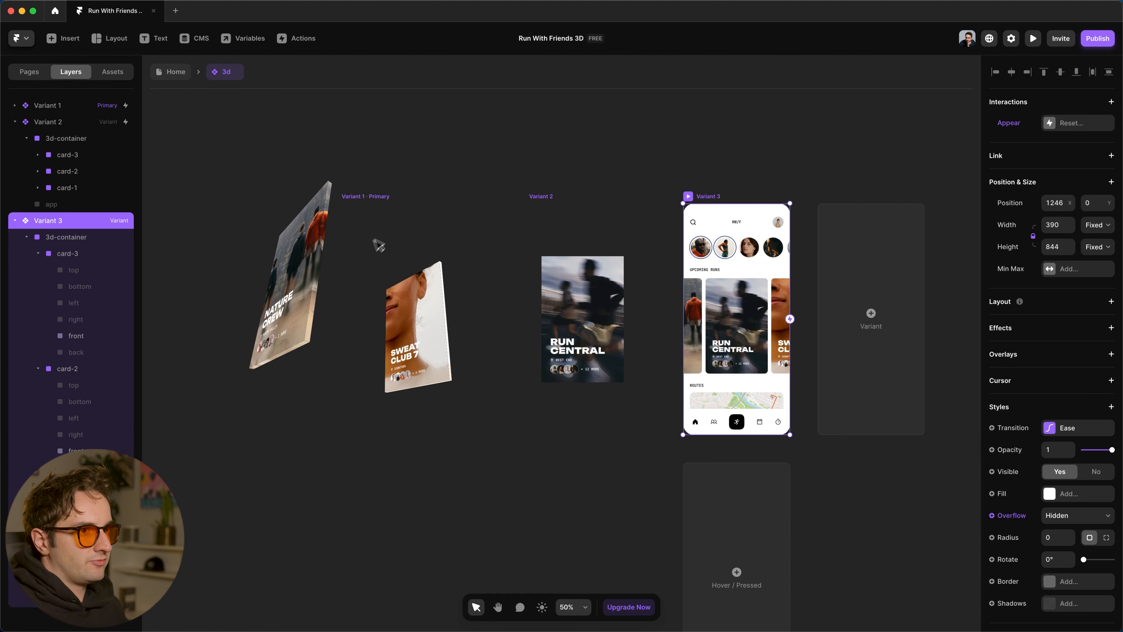
{"action": "left_click", "coordinate": [829, 174]}
{"action": "left_click", "coordinate": [698, 199]}
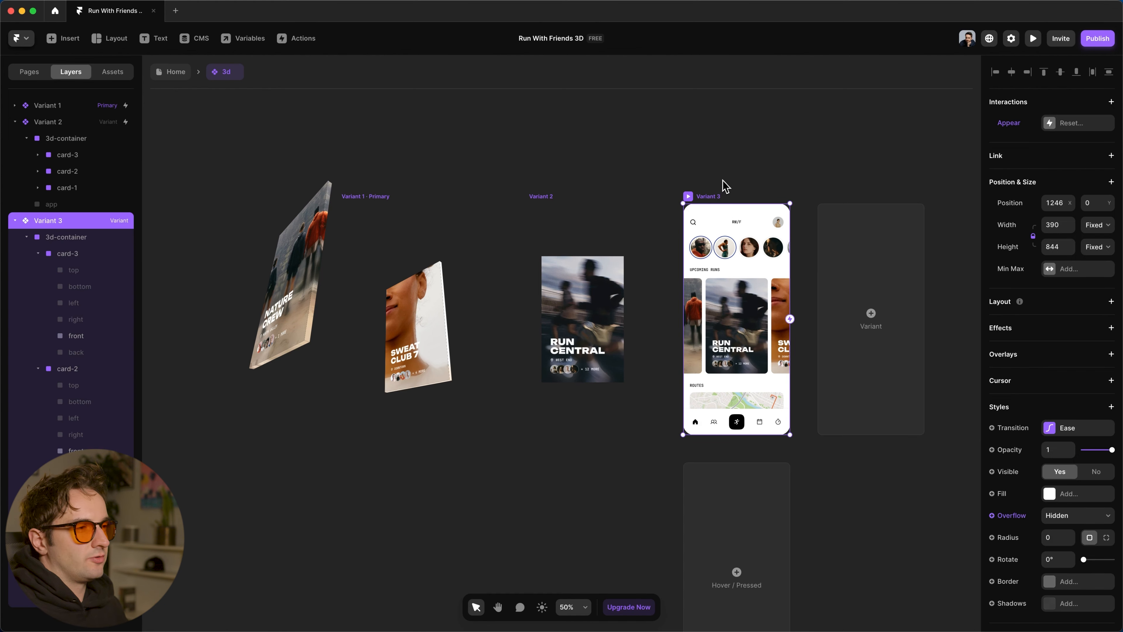
{"action": "left_click", "coordinate": [735, 178]}
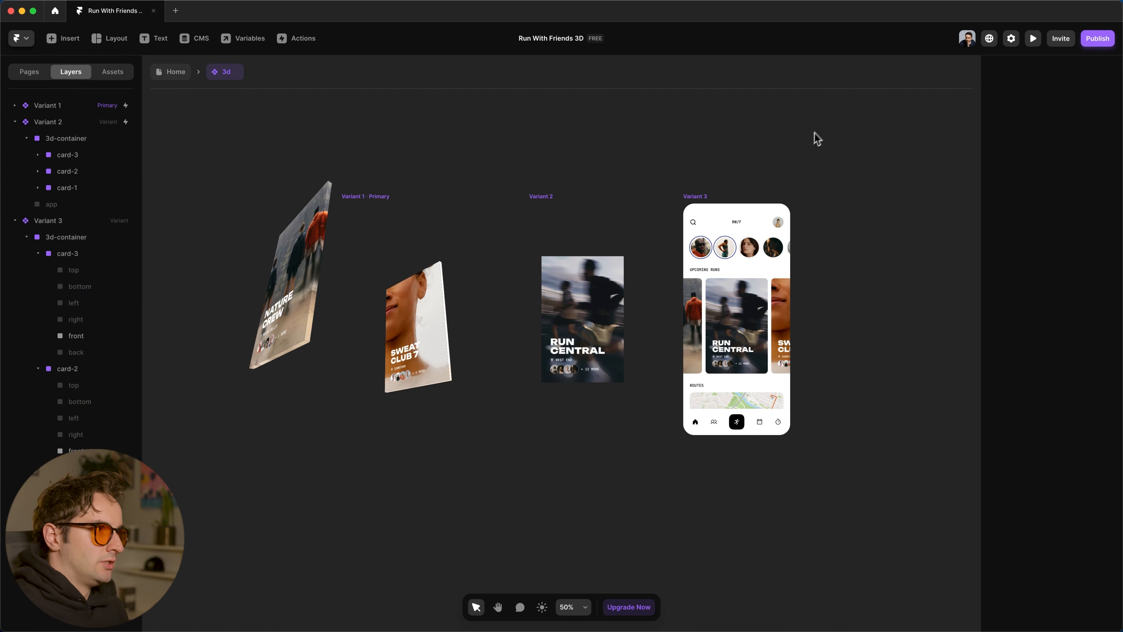
Preview the component, replay its animation from the start, and return to the canvas.
{"action": "left_click", "coordinate": [1034, 40]}
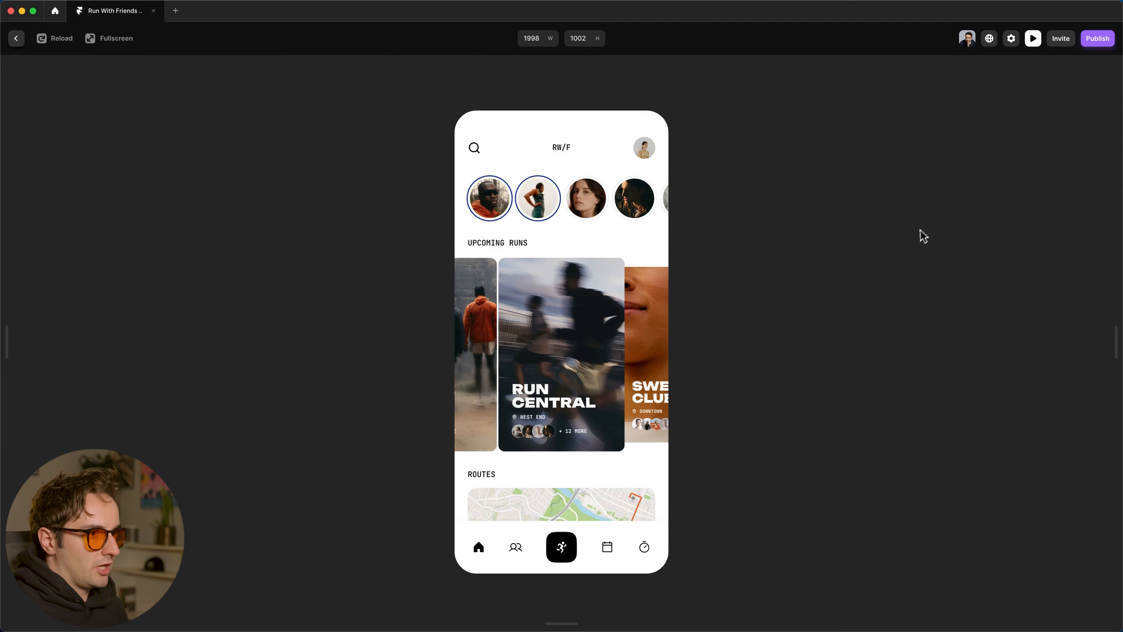
{"action": "key", "text": "super+r"}
{"action": "key", "text": "super+r"}
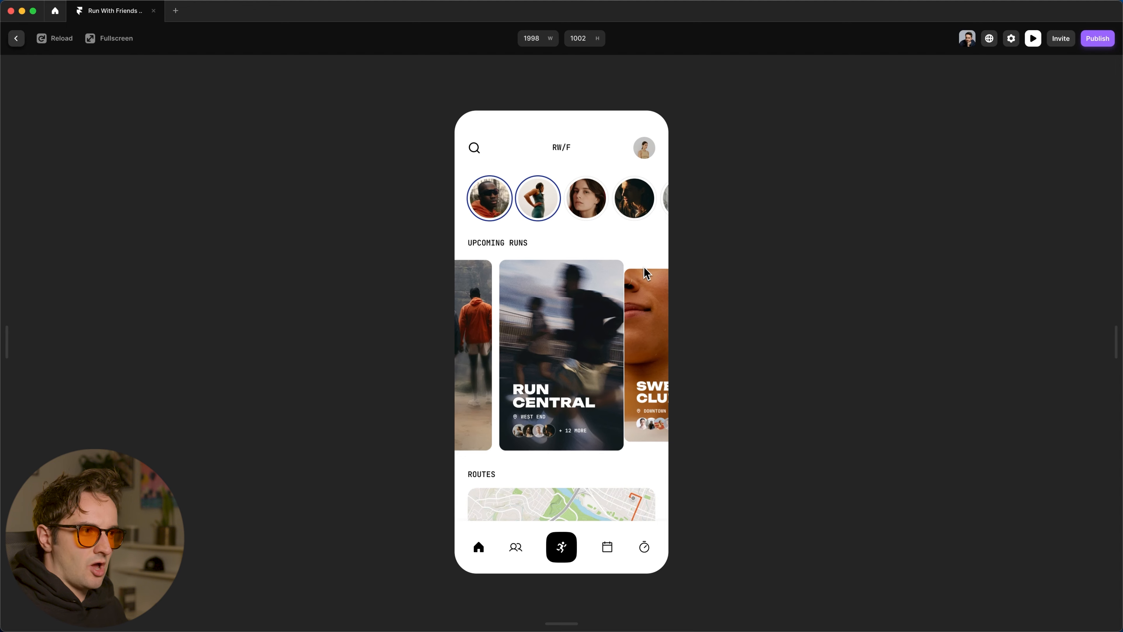
{"action": "key", "text": "Escape"}
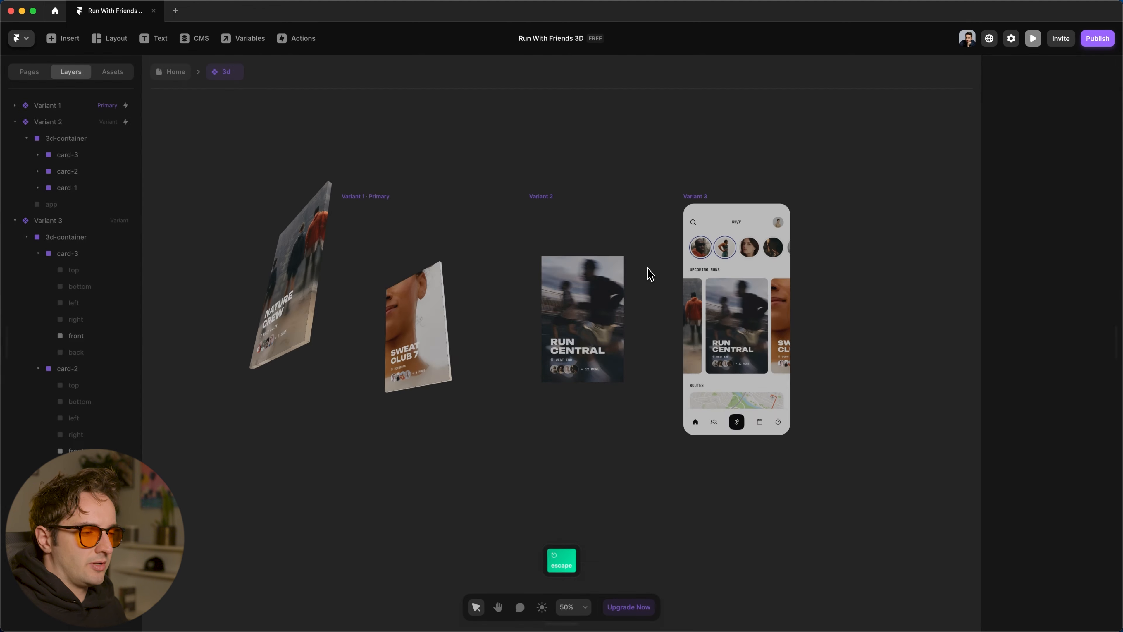
Collapse the card-3, card-2 and card-1 layers in Variant 3.
{"action": "left_click", "coordinate": [786, 301]}
{"action": "left_click", "coordinate": [38, 253]}
{"action": "left_click", "coordinate": [38, 269]}
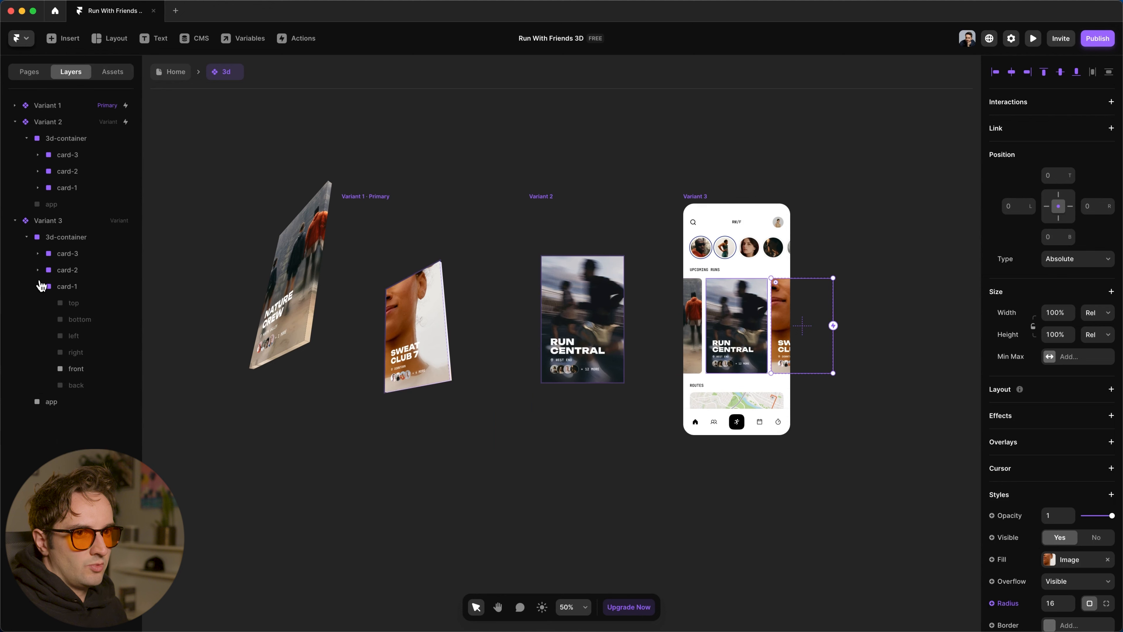
{"action": "left_click", "coordinate": [40, 286]}
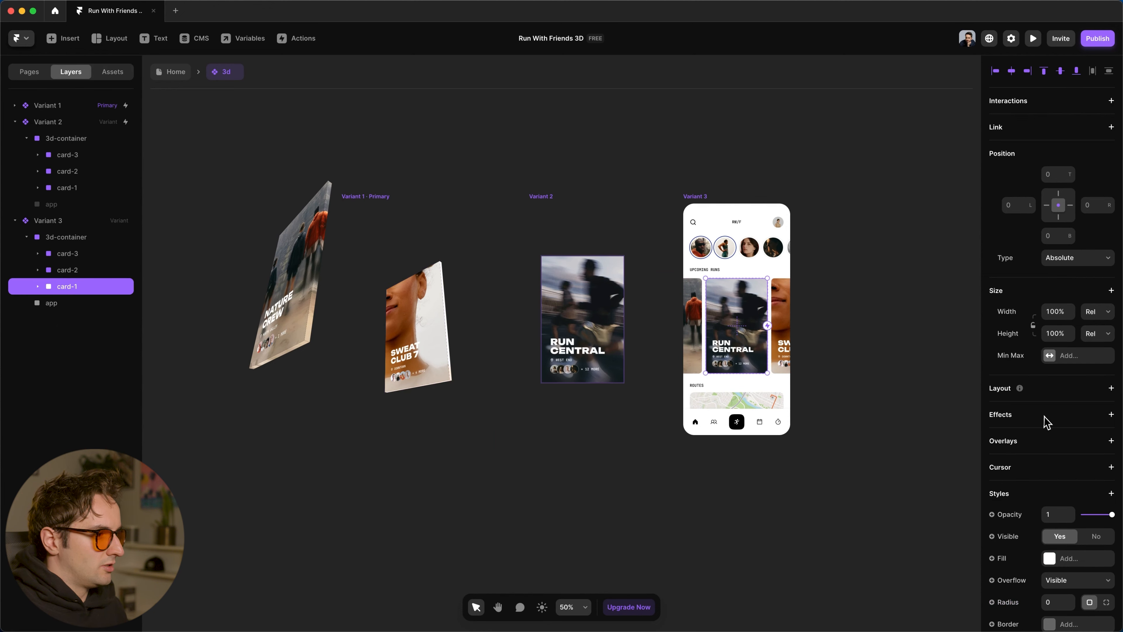
Check the depth of each card in Variant 3, and set all three cards to the same depth.
{"action": "scroll", "coordinate": [1052, 429], "scroll_direction": "down", "scroll_amount": 5}
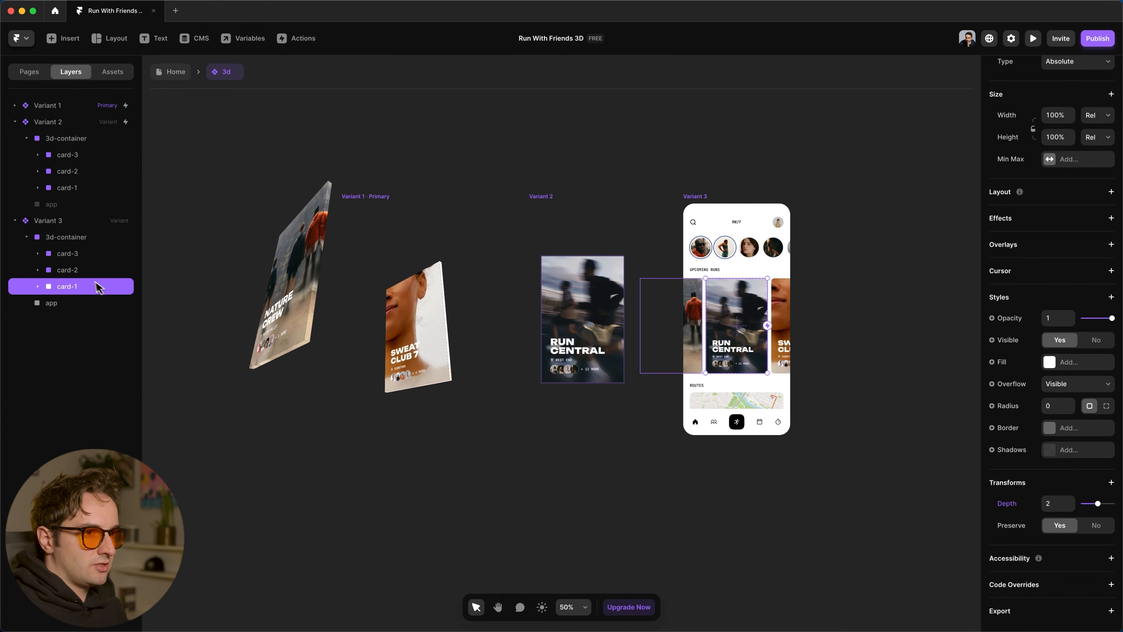
{"action": "left_click", "coordinate": [88, 271]}
{"action": "scroll", "coordinate": [1070, 447], "scroll_direction": "down", "scroll_amount": 5}
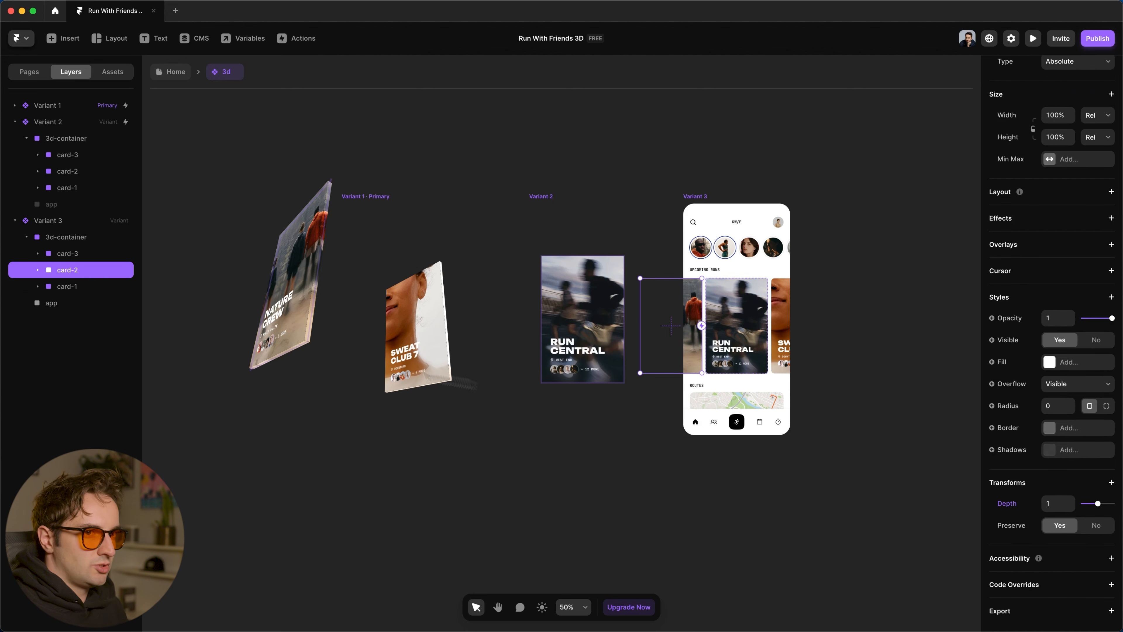
{"action": "left_click", "coordinate": [92, 257]}
{"action": "scroll", "coordinate": [1075, 515], "scroll_direction": "down", "scroll_amount": 5}
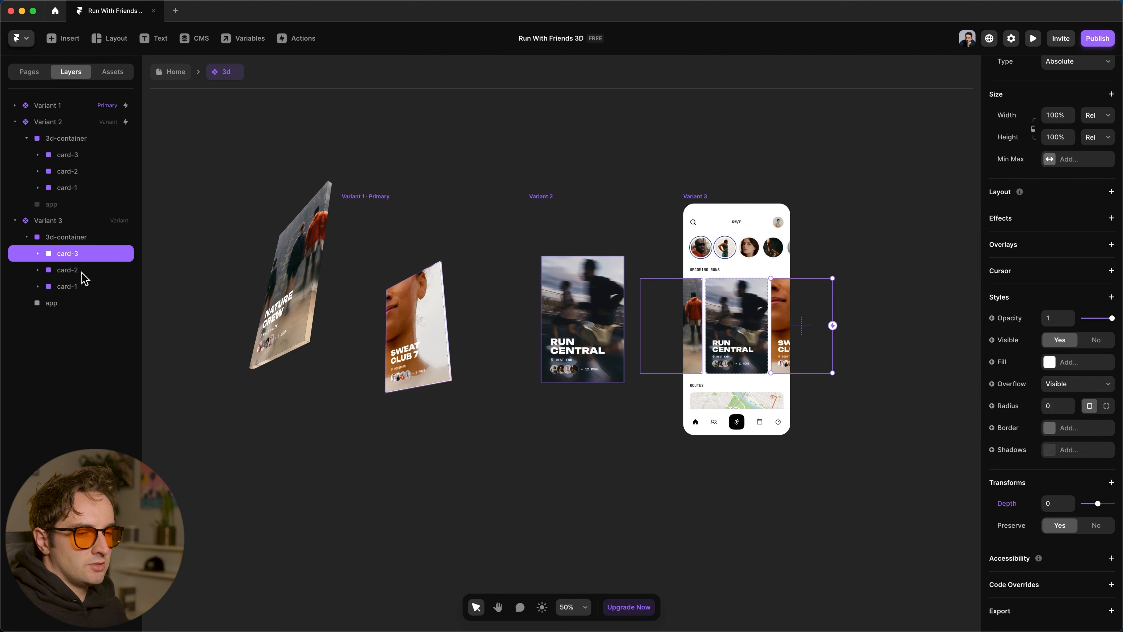
{"action": "left_click", "coordinate": [82, 283], "text": "shift"}
{"action": "scroll", "coordinate": [1055, 488], "scroll_direction": "down", "scroll_amount": 5}
{"action": "left_click", "coordinate": [1055, 504]}
{"action": "left_click", "coordinate": [920, 484]}
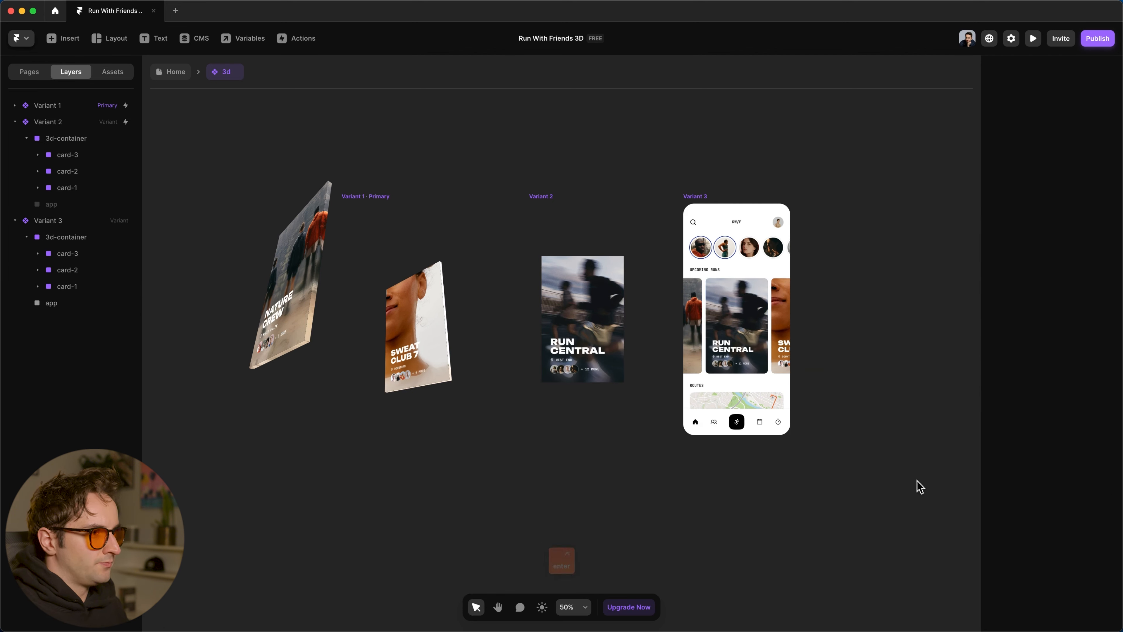
Preview the component again, replay the animation to check the carousel cards, and return to the canvas.
{"action": "left_click", "coordinate": [704, 198]}
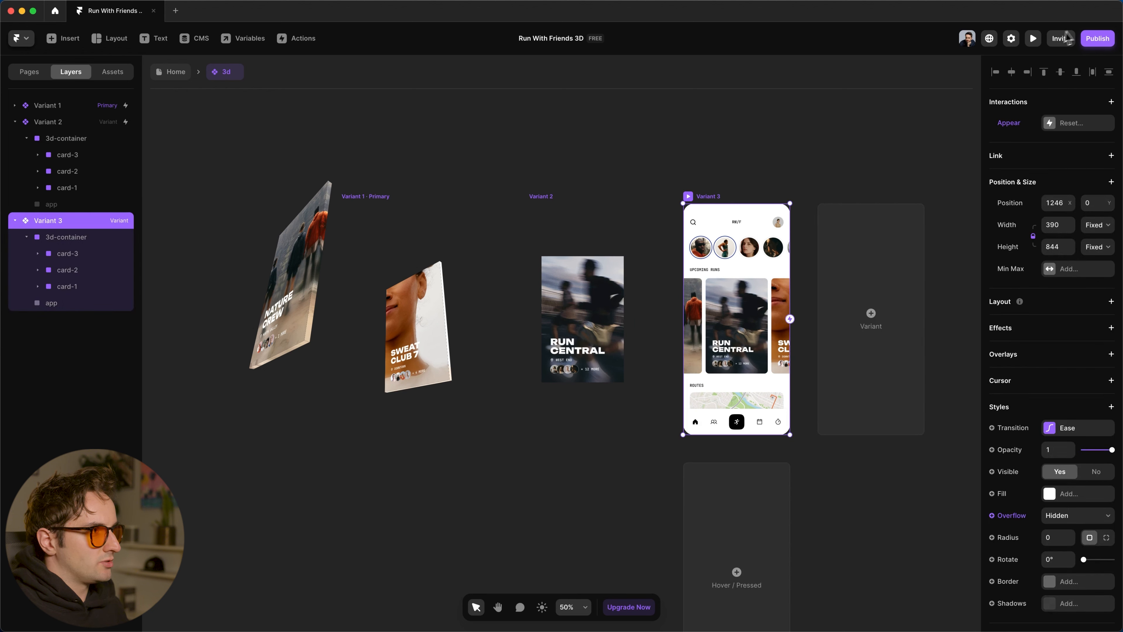
{"action": "left_click", "coordinate": [1032, 38]}
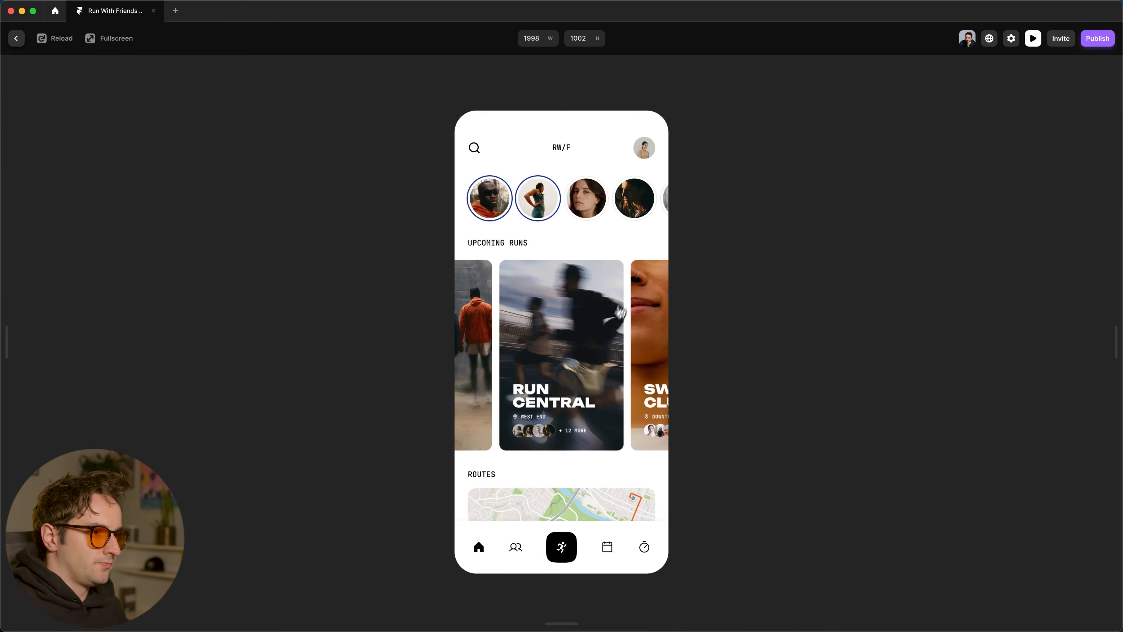
{"action": "key", "text": "super+r"}
{"action": "key", "text": "Escape"}
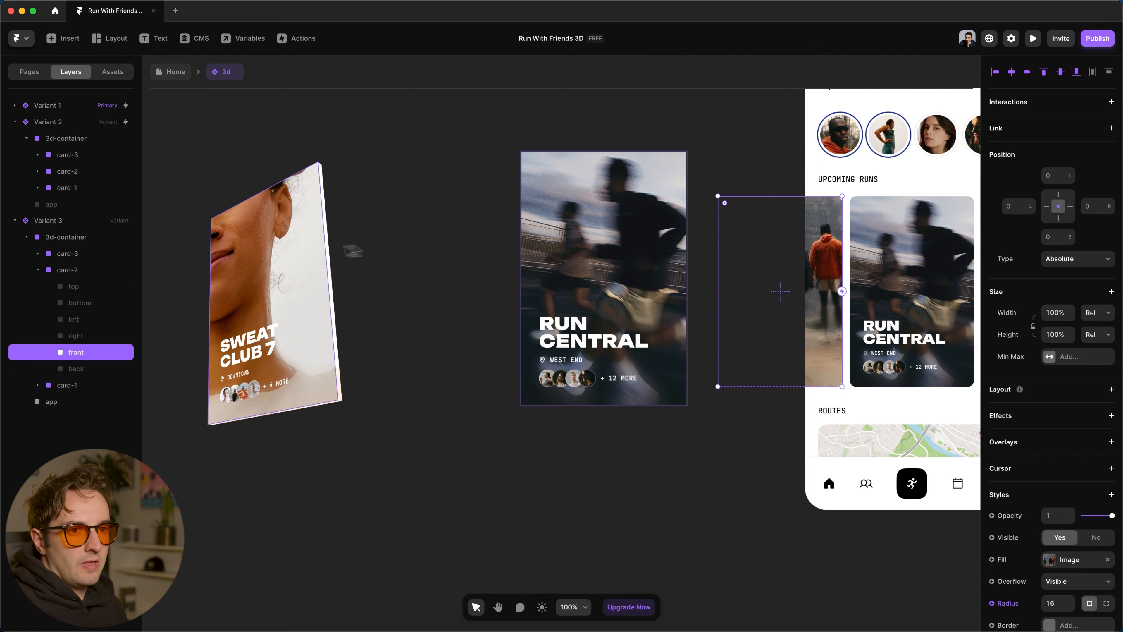
Collapse the card-2 layer in Variant 3 and clear the selection.
{"action": "left_click", "coordinate": [38, 269]}
{"action": "key", "text": "super+minus"}
{"action": "key", "text": "super+minus"}
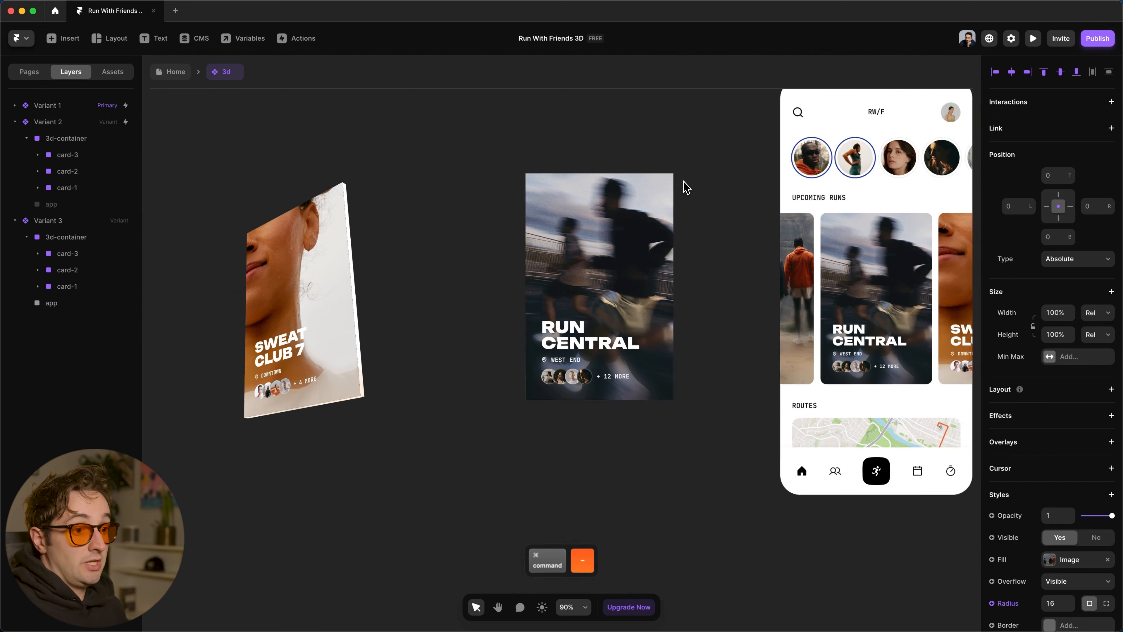
{"action": "left_click", "coordinate": [641, 160]}
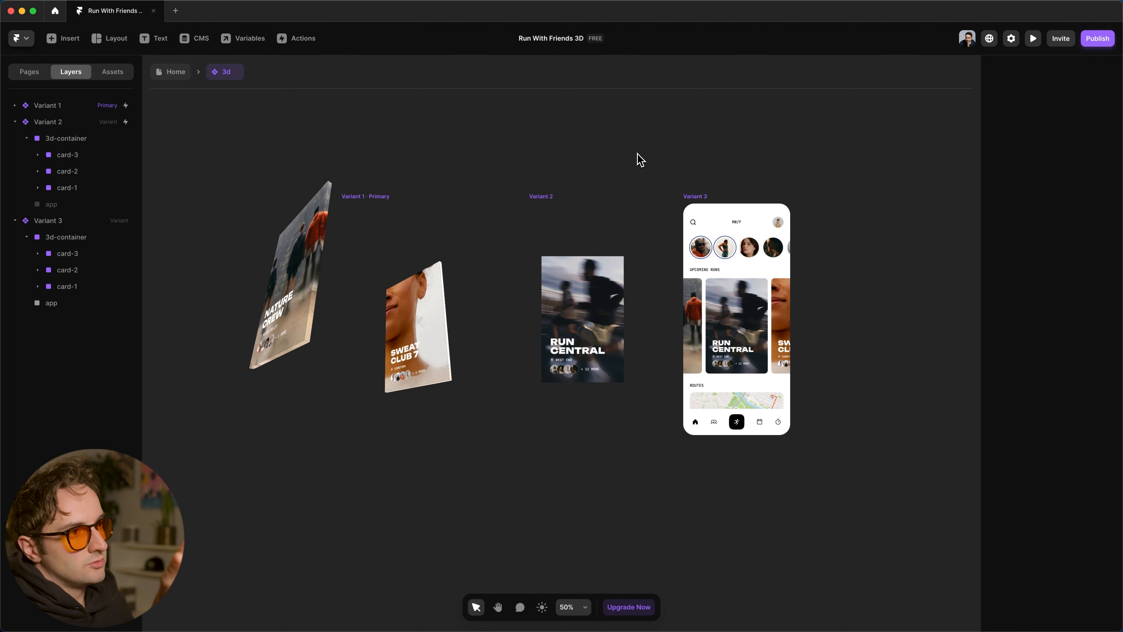
Review the settings of Variant 1's Appear interaction.
{"action": "left_click", "coordinate": [371, 197]}
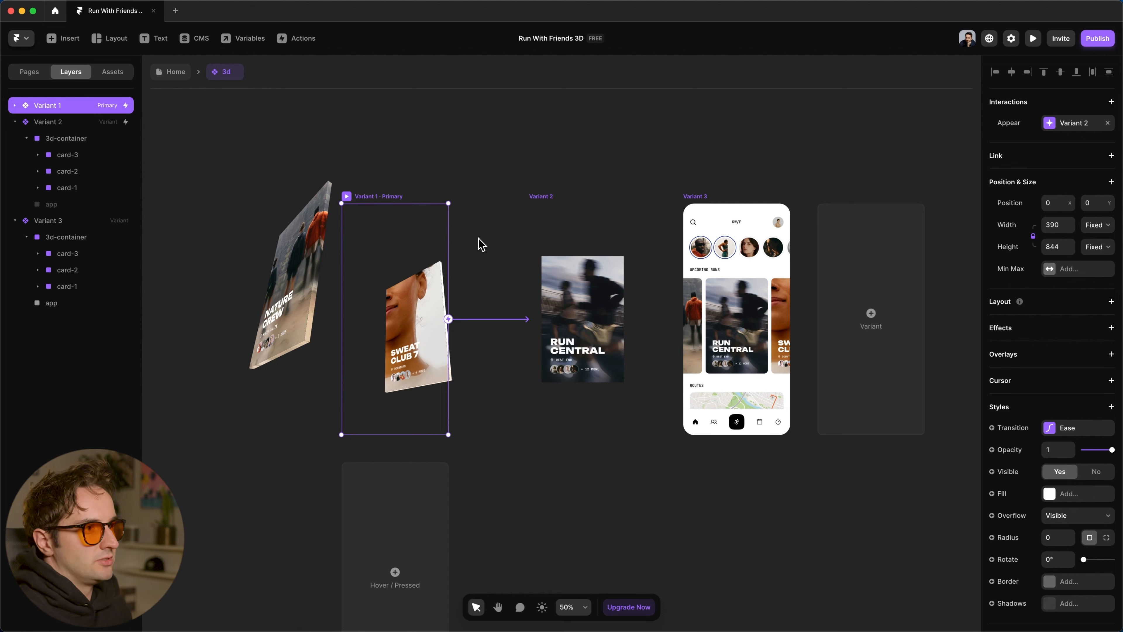
{"action": "left_click", "coordinate": [1075, 128]}
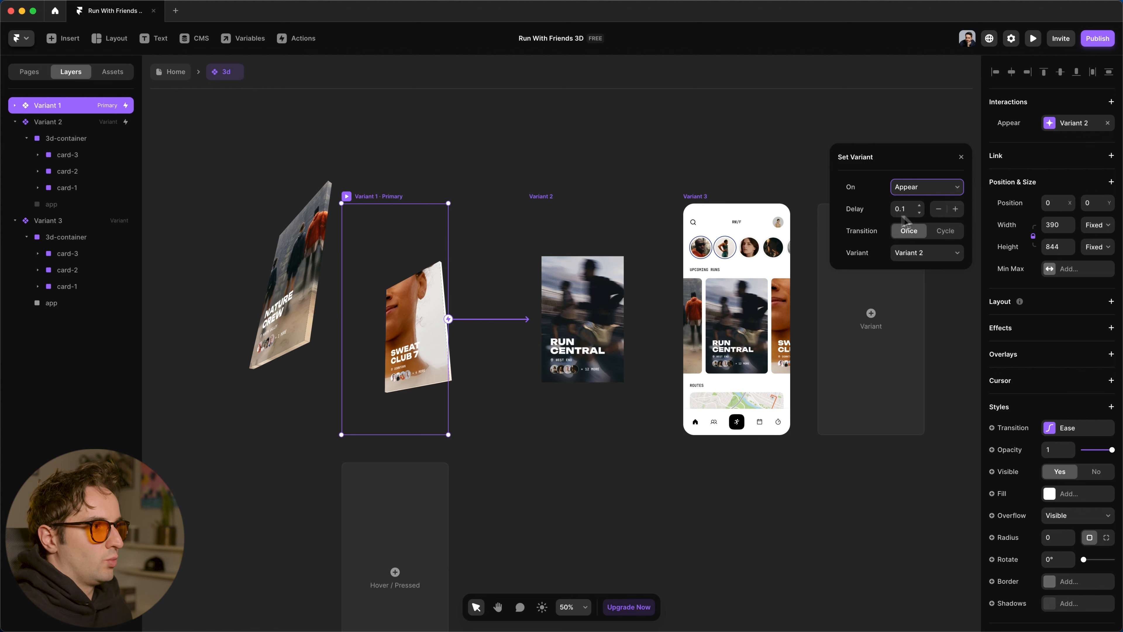
{"action": "left_click", "coordinate": [540, 197]}
{"action": "left_click", "coordinate": [698, 197]}
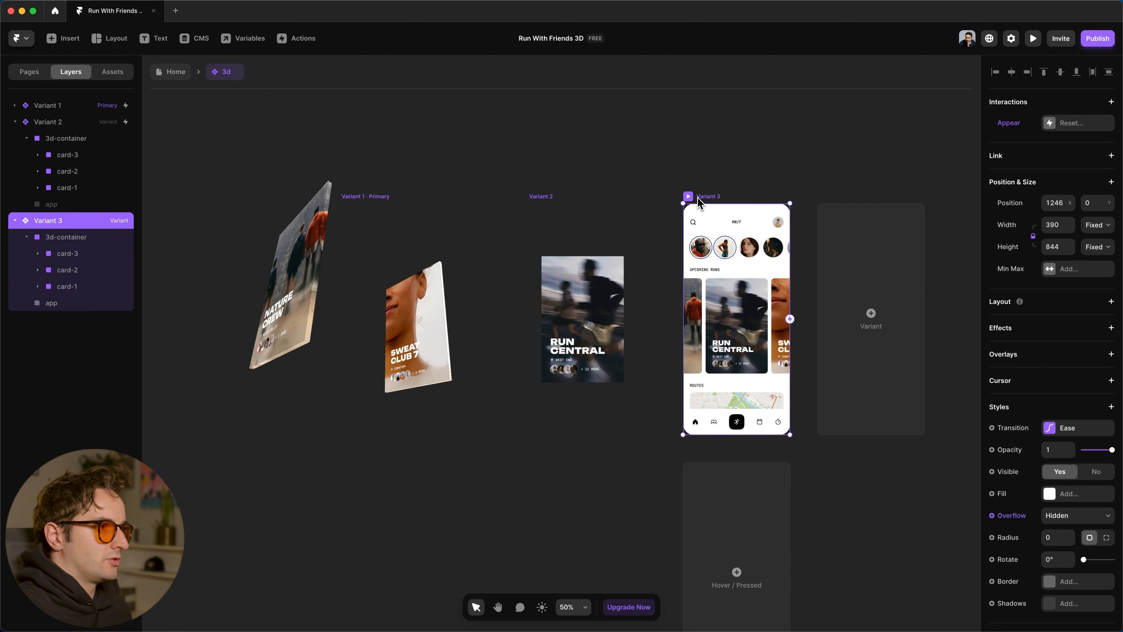
{"action": "left_click", "coordinate": [703, 190]}
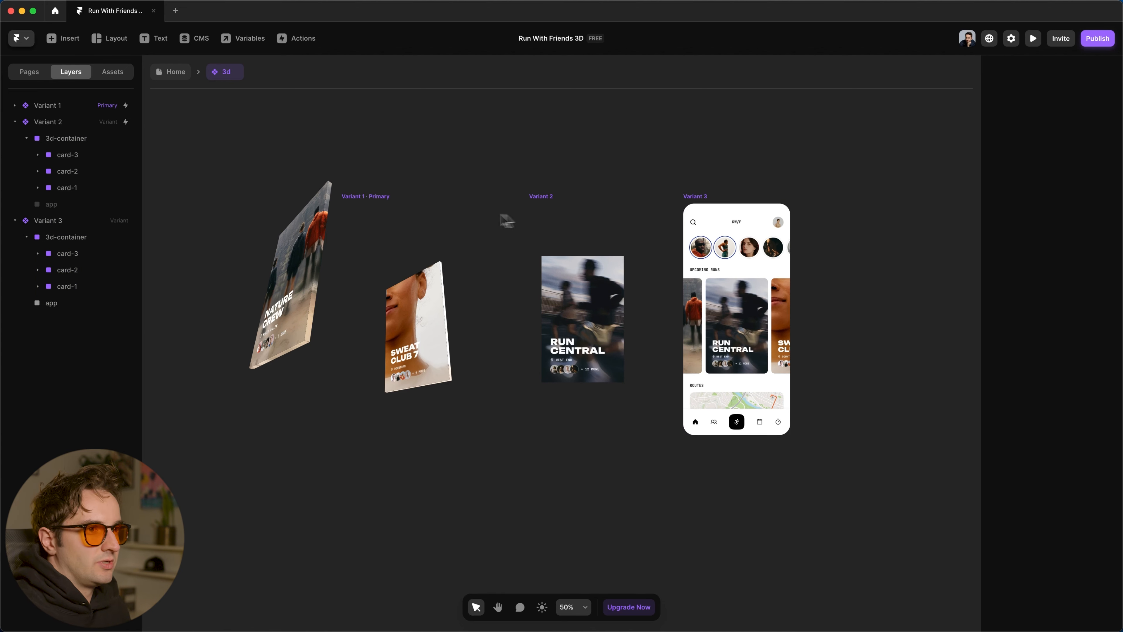
Open the transition settings of Variant 1.
{"action": "left_click", "coordinate": [384, 198]}
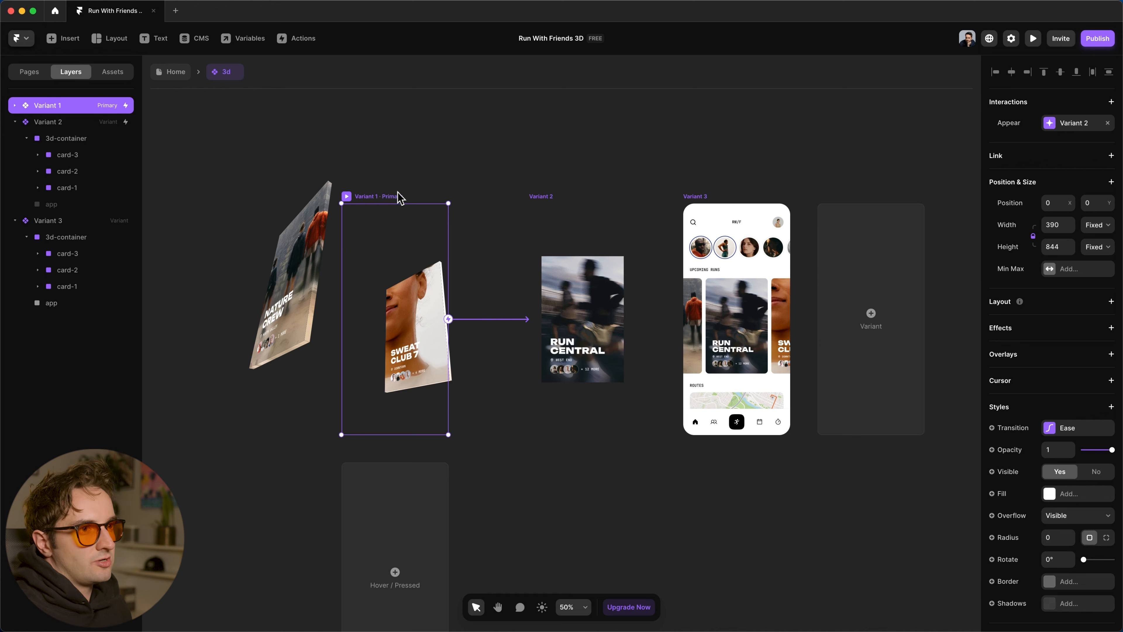
{"action": "left_click", "coordinate": [1065, 428]}
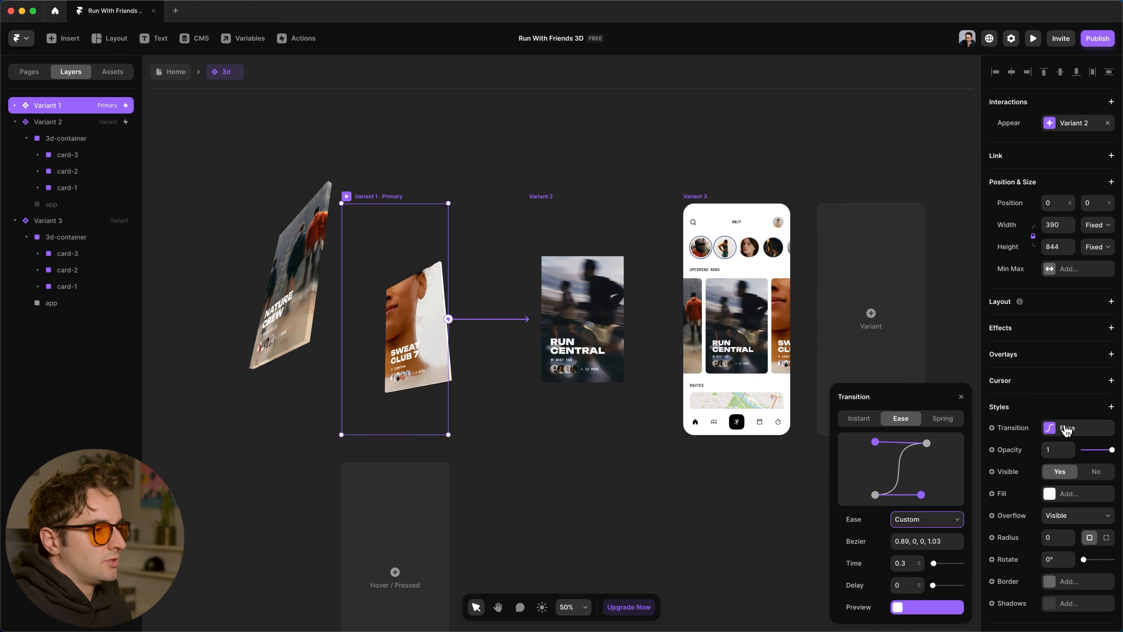
{"action": "left_click", "coordinate": [942, 419]}
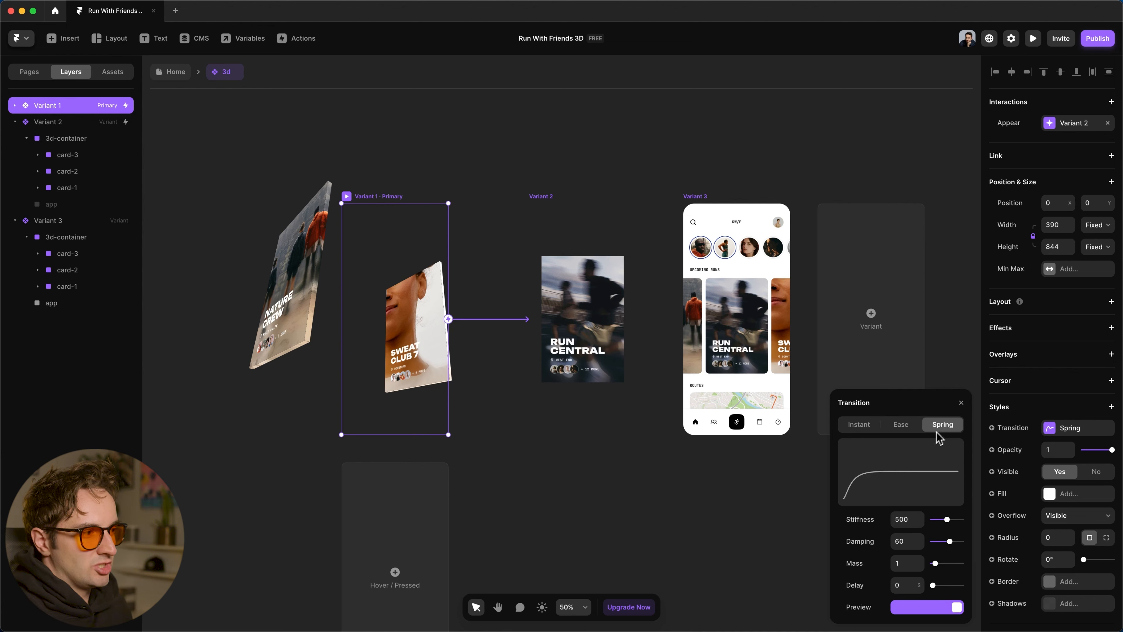
{"action": "left_click", "coordinate": [901, 425]}
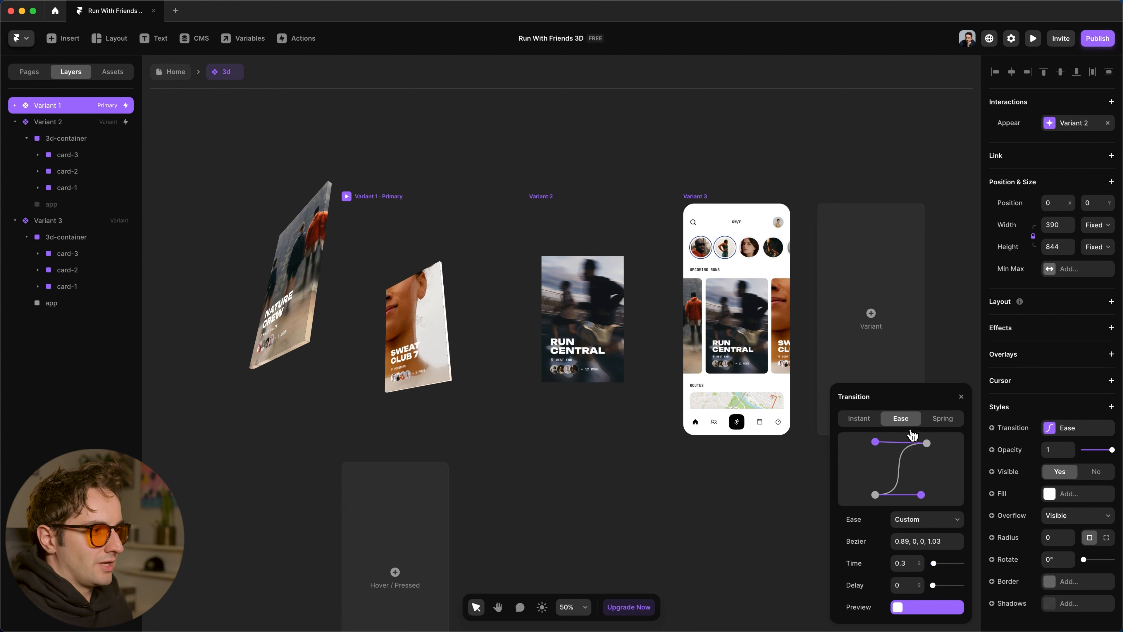
{"action": "mouse_move", "coordinate": [883, 441]}
{"action": "left_mouse_down"}
{"action": "mouse_move", "coordinate": [911, 440]}
{"action": "mouse_move", "coordinate": [900, 442]}
{"action": "left_mouse_up"}
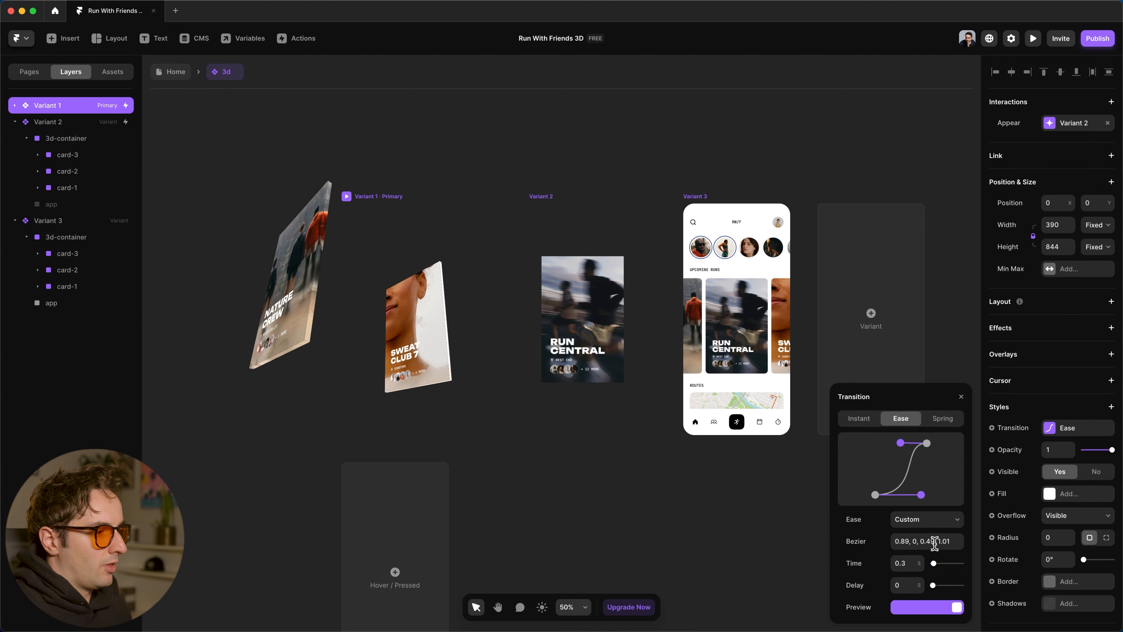
Set Variant 1's custom Ease transition to the Bezier curve 0.44, 0, 0.08, 1 with a time of 1 s.
{"action": "left_click", "coordinate": [934, 541]}
{"action": "key", "text": "super+a"}
{"action": "type", "text": "0.44, 0, 0.08, 1"}
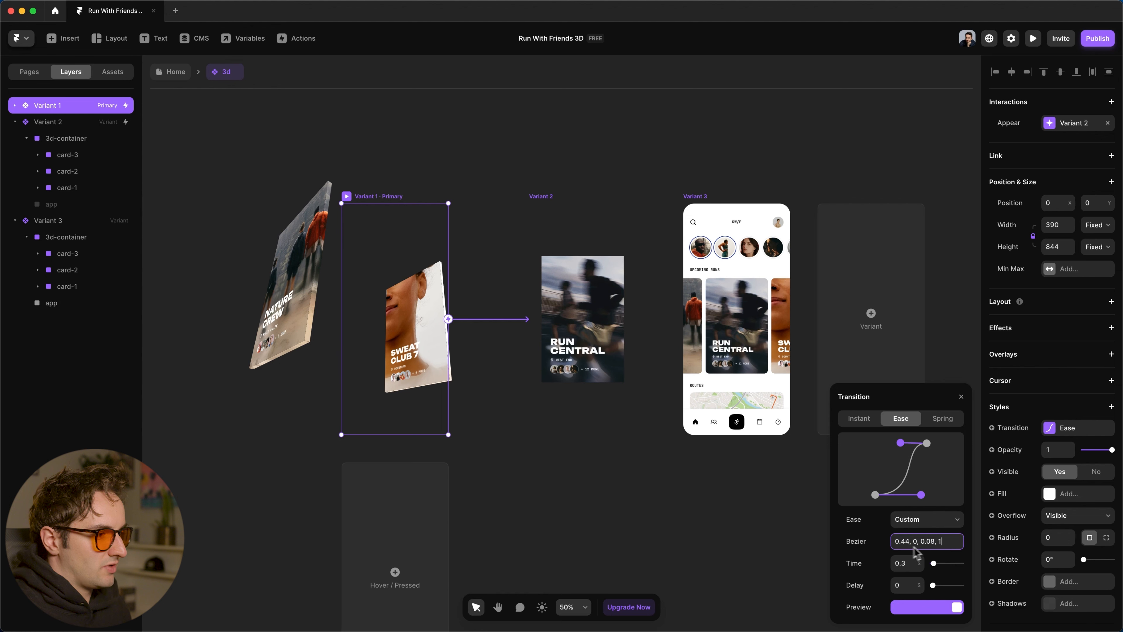
{"action": "key", "text": "Return"}
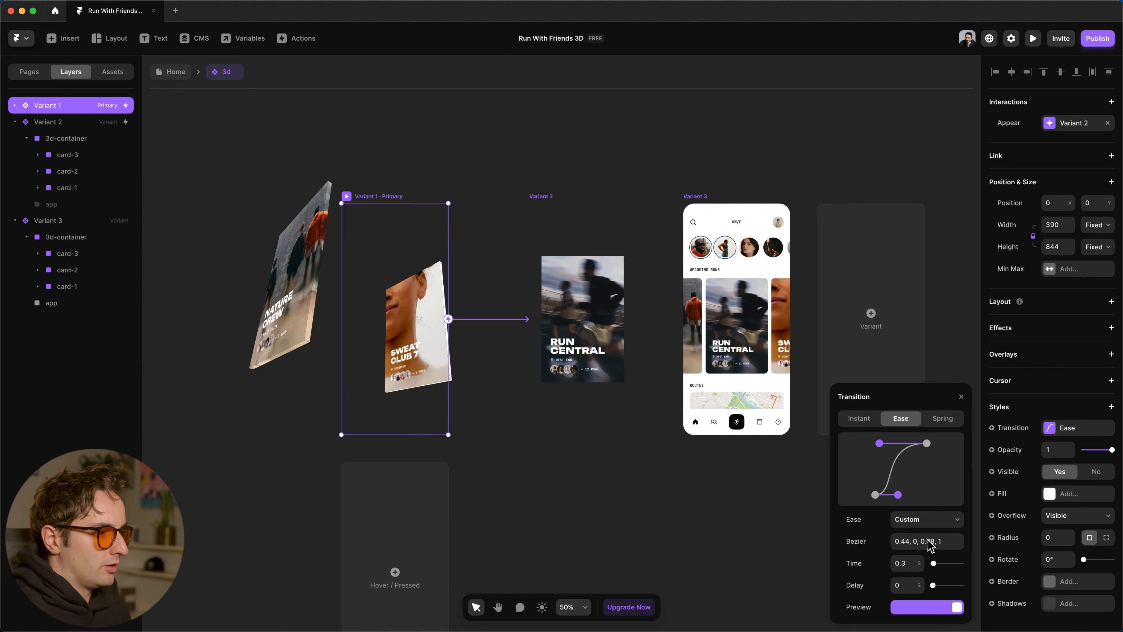
{"action": "left_click", "coordinate": [903, 563]}
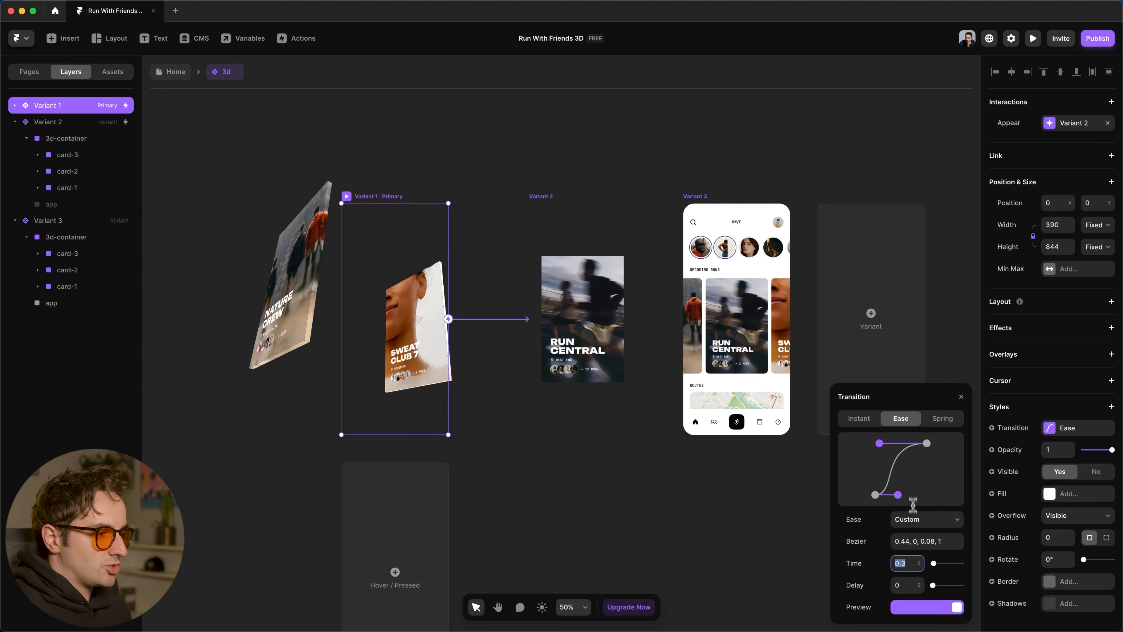
{"action": "type", "text": "1"}
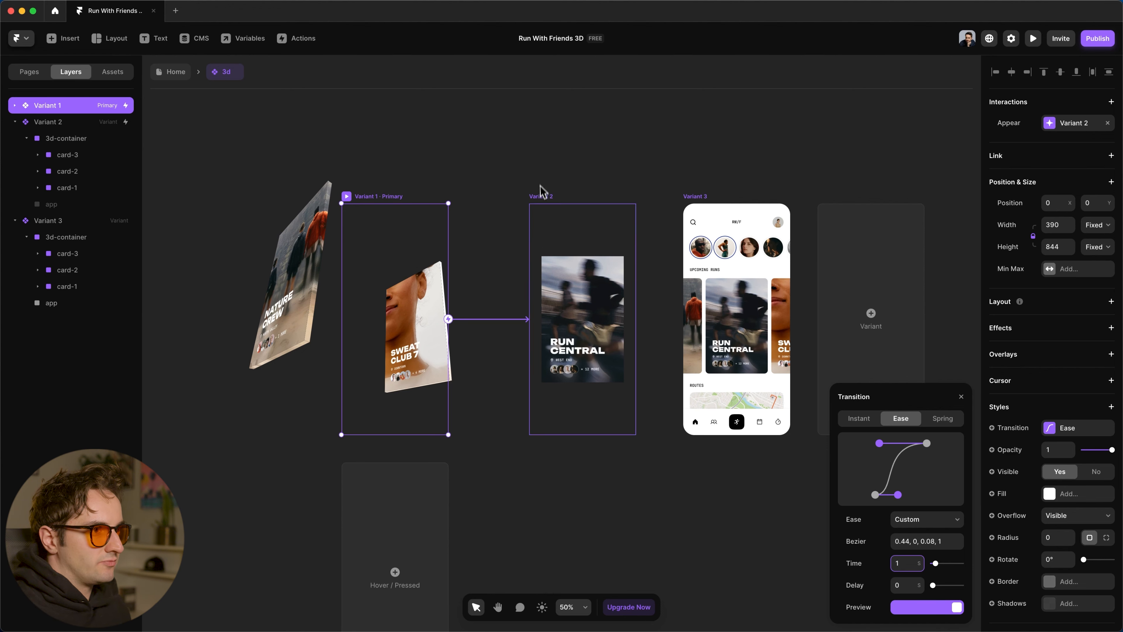
Set the Ease transition time of Variant 2 to 4 s.
{"action": "left_click", "coordinate": [543, 200]}
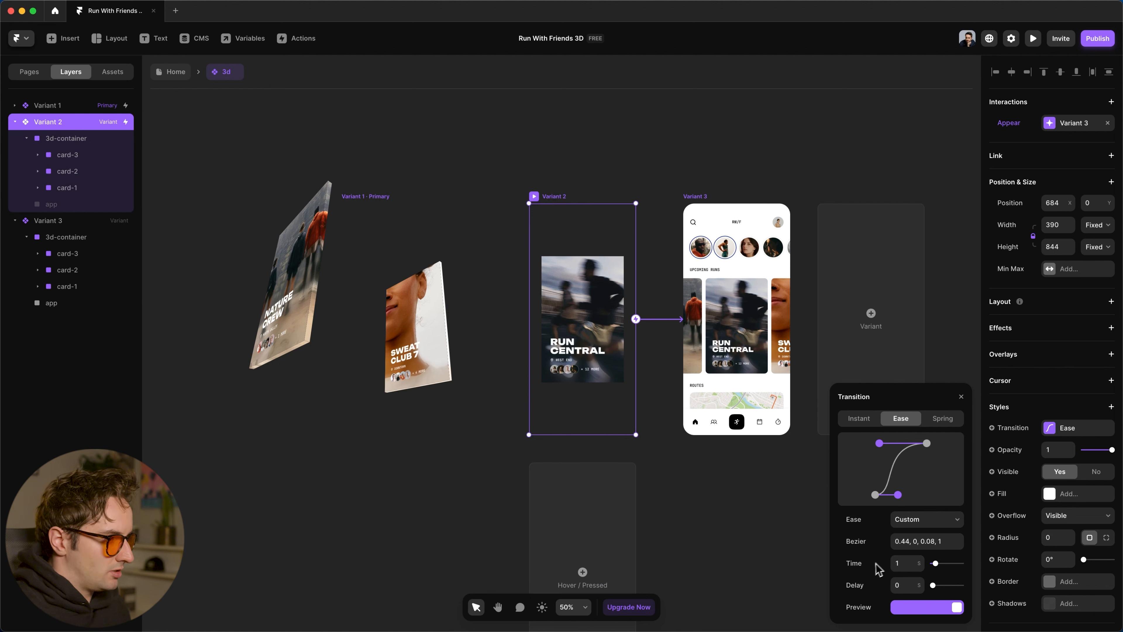
{"action": "left_click", "coordinate": [894, 564]}
{"action": "type", "text": "4"}
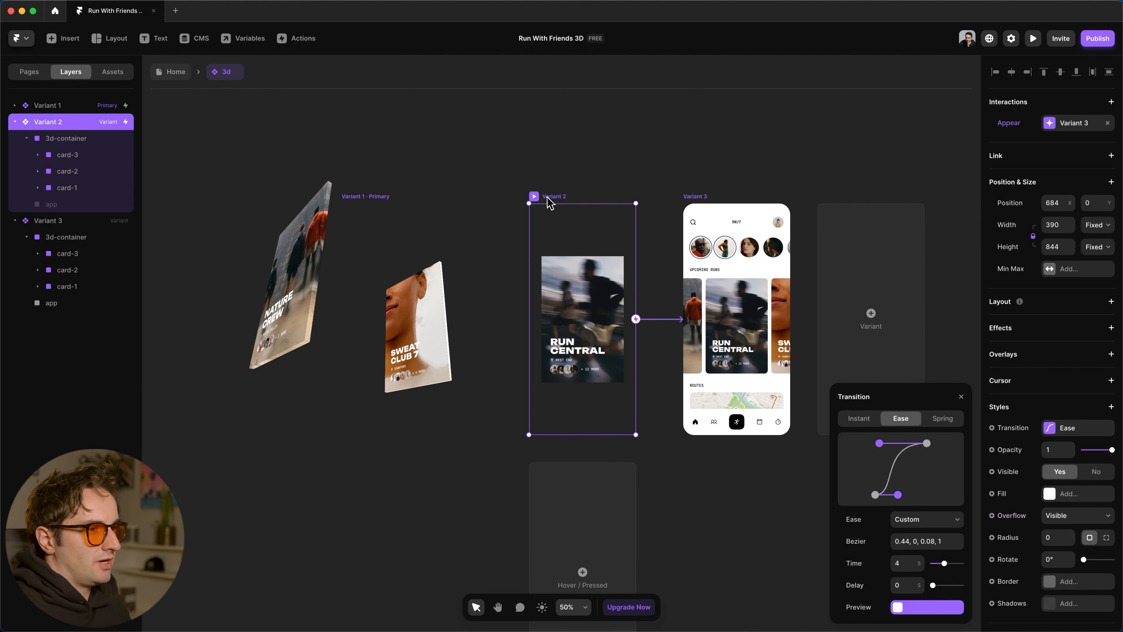
Set the delay of Variant 2's Appear interaction to 3.5 s and replay the animation in the preview.
{"action": "left_click", "coordinate": [361, 198]}
{"action": "left_click", "coordinate": [549, 200]}
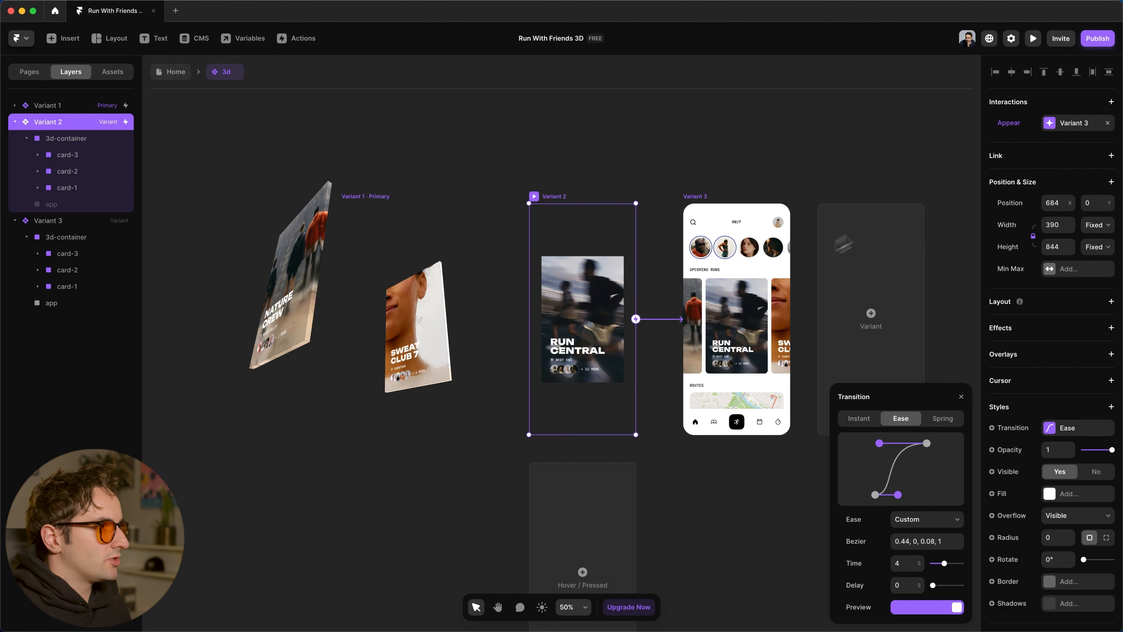
{"action": "left_click", "coordinate": [1066, 125]}
{"action": "left_click", "coordinate": [914, 182]}
{"action": "type", "text": "3.5"}
{"action": "key", "text": "Return"}
{"action": "left_click", "coordinate": [684, 187]}
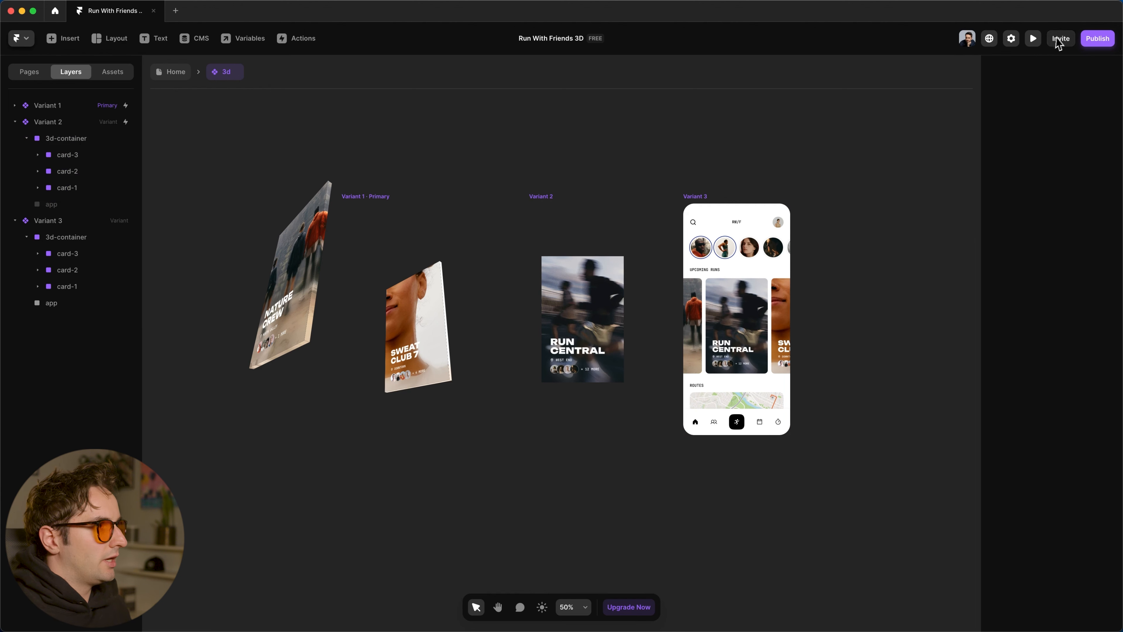
{"action": "left_click", "coordinate": [1033, 38]}
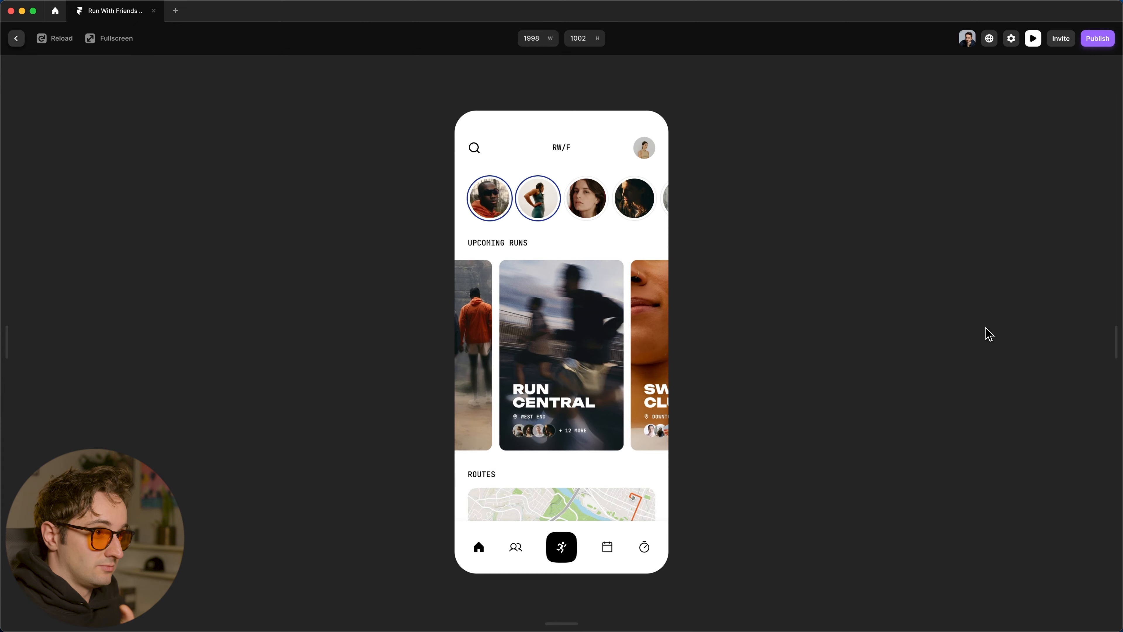
{"action": "key", "text": "super+r"}
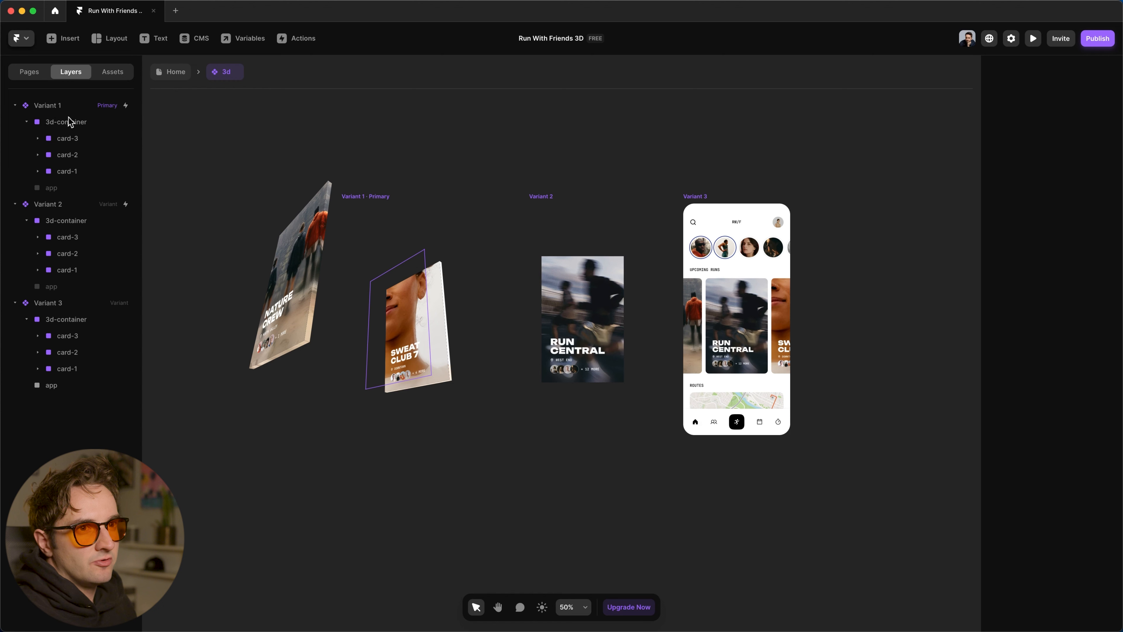
Review the 3D transforms of Variant 1's 3d-container and the depth settings of its card-3 and card-2 layers.
{"action": "left_click", "coordinate": [71, 122]}
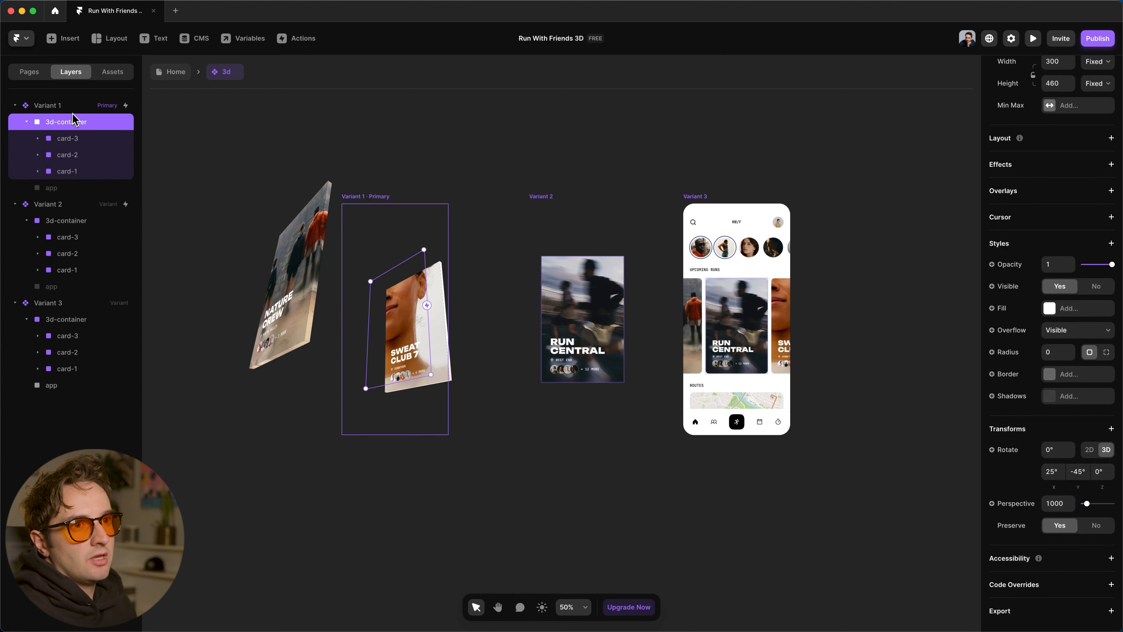
{"action": "left_click", "coordinate": [73, 107]}
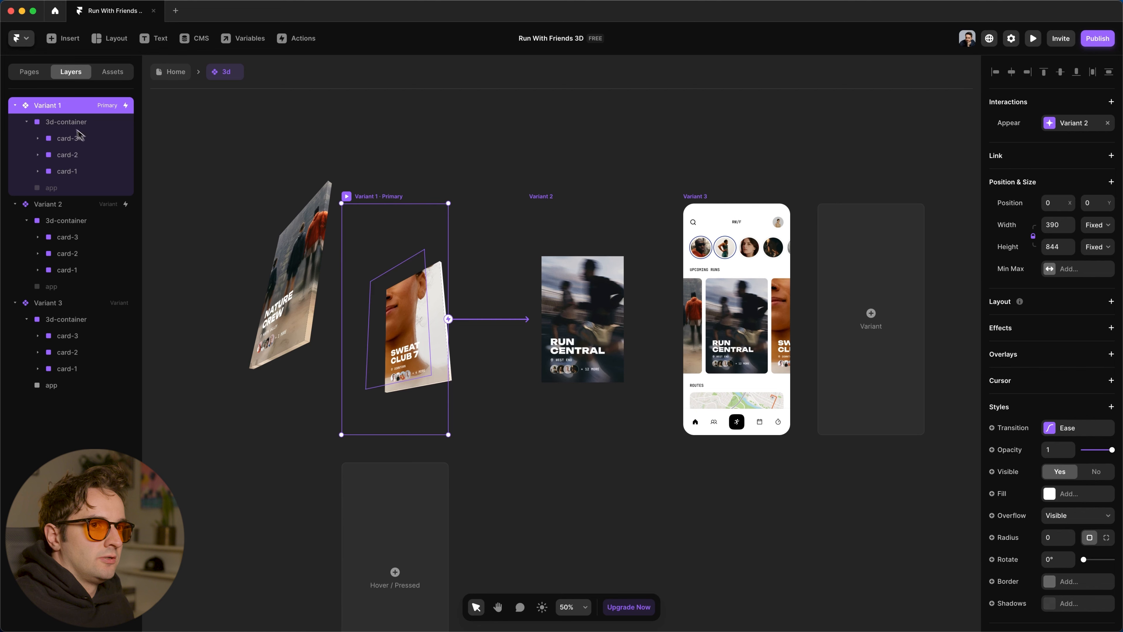
{"action": "left_click", "coordinate": [67, 122]}
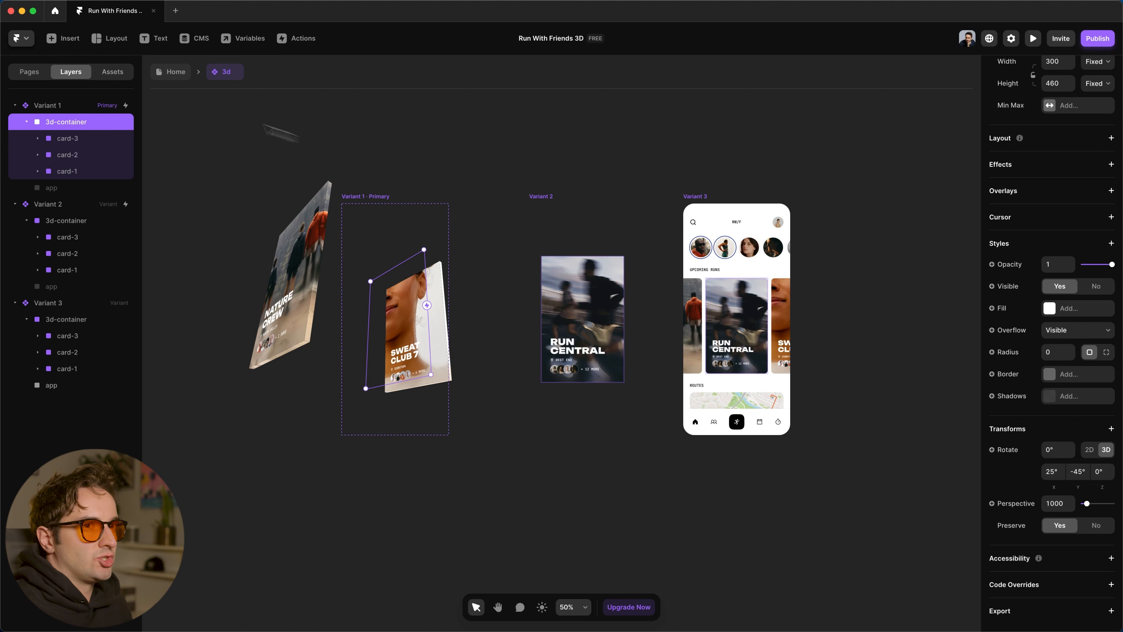
{"action": "left_click", "coordinate": [73, 107]}
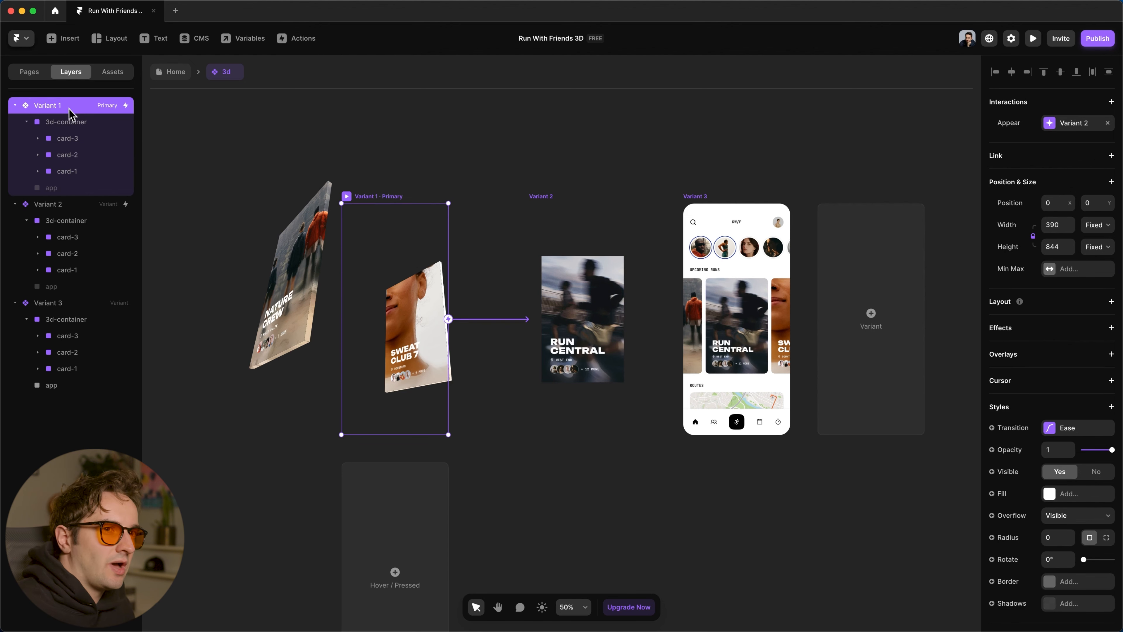
{"action": "left_click", "coordinate": [74, 141]}
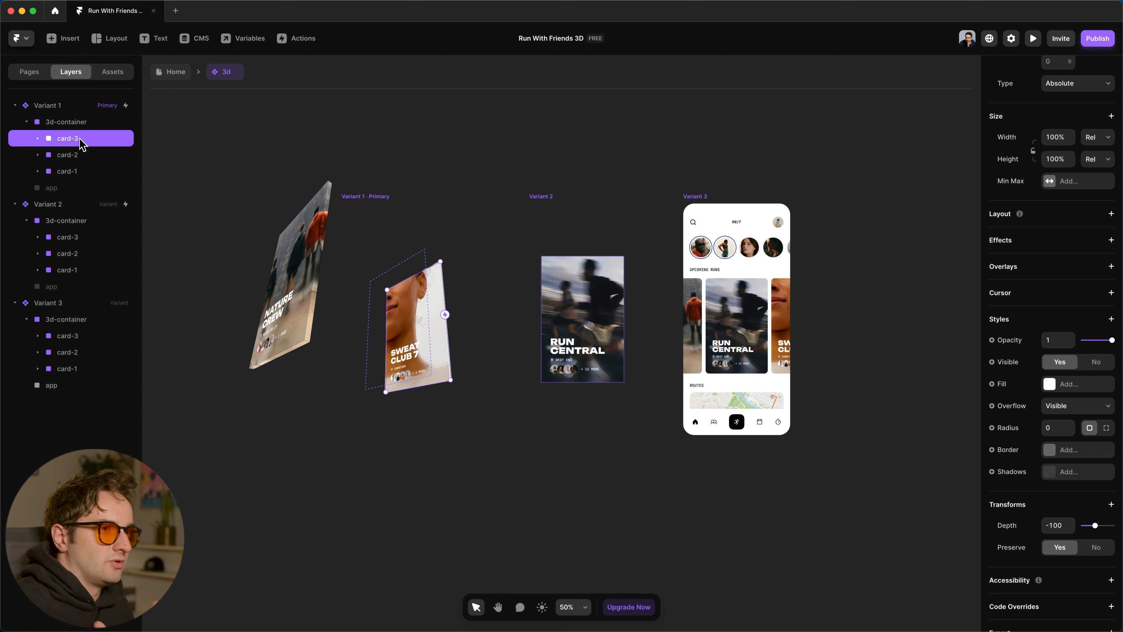
{"action": "left_click", "coordinate": [75, 155]}
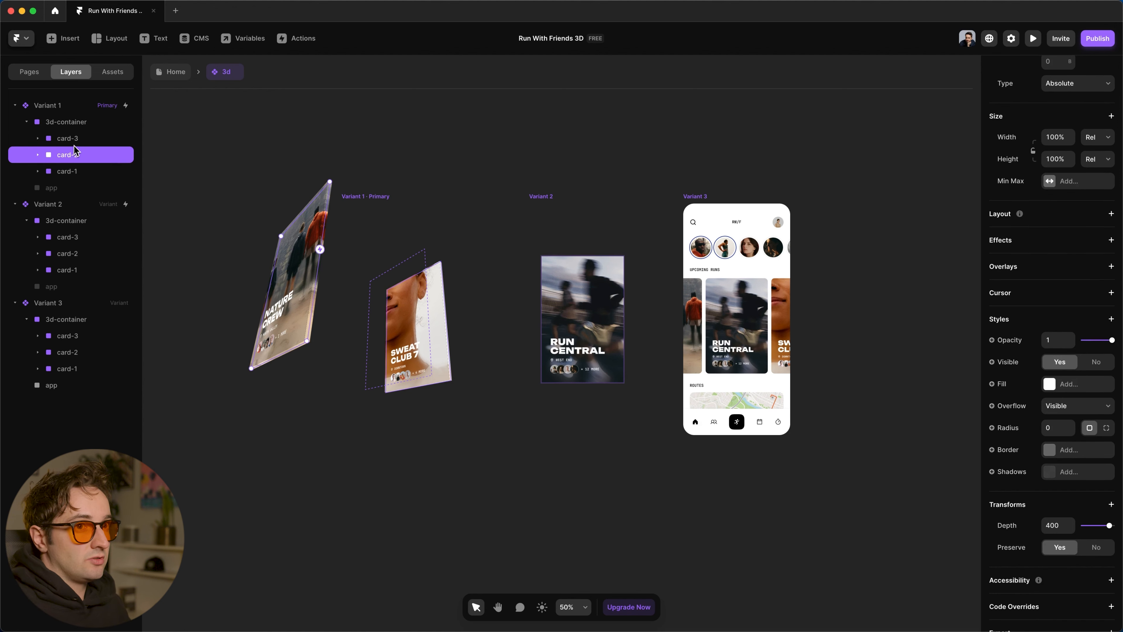
Add an Appear effect to Variant 1 and set its enter scale to 0.5.
{"action": "left_click", "coordinate": [71, 112]}
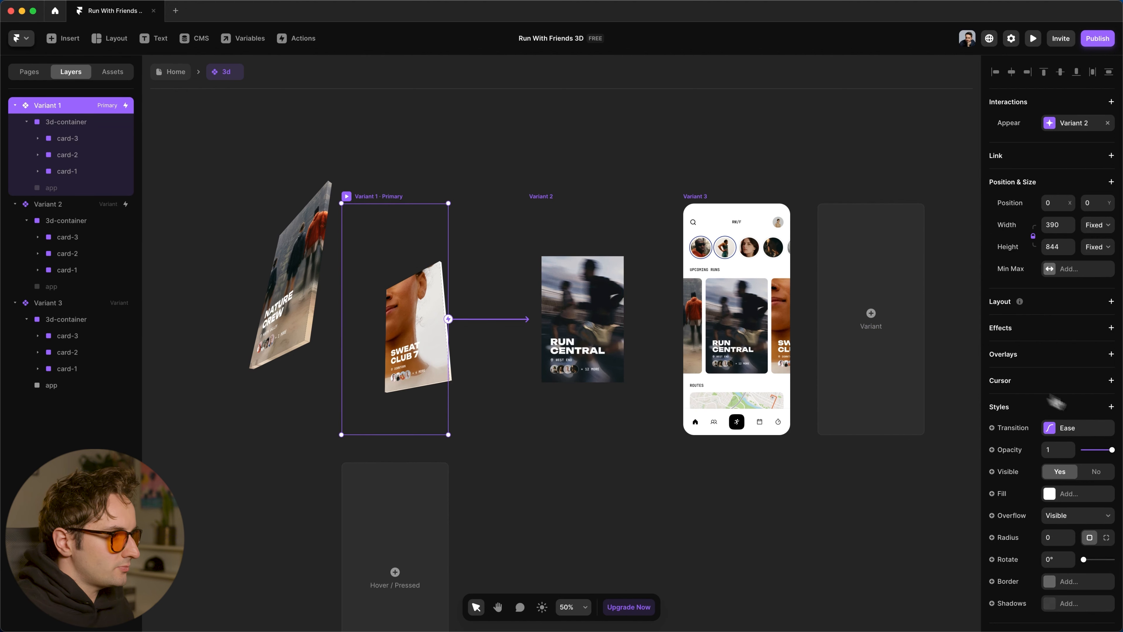
{"action": "left_click", "coordinate": [1042, 338]}
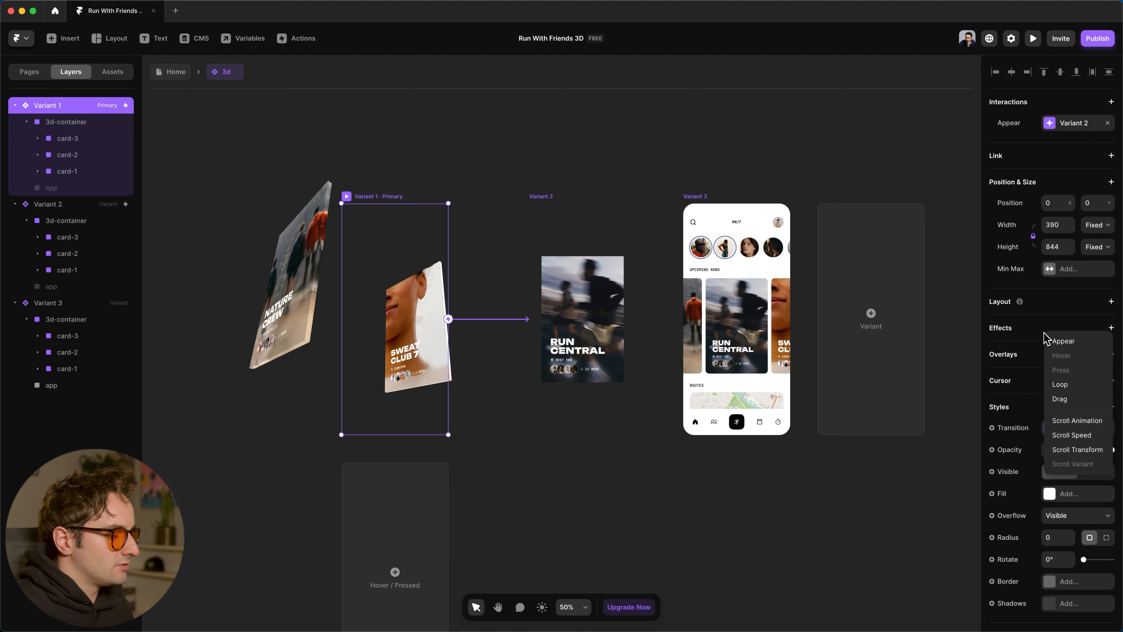
{"action": "left_click", "coordinate": [1057, 341]}
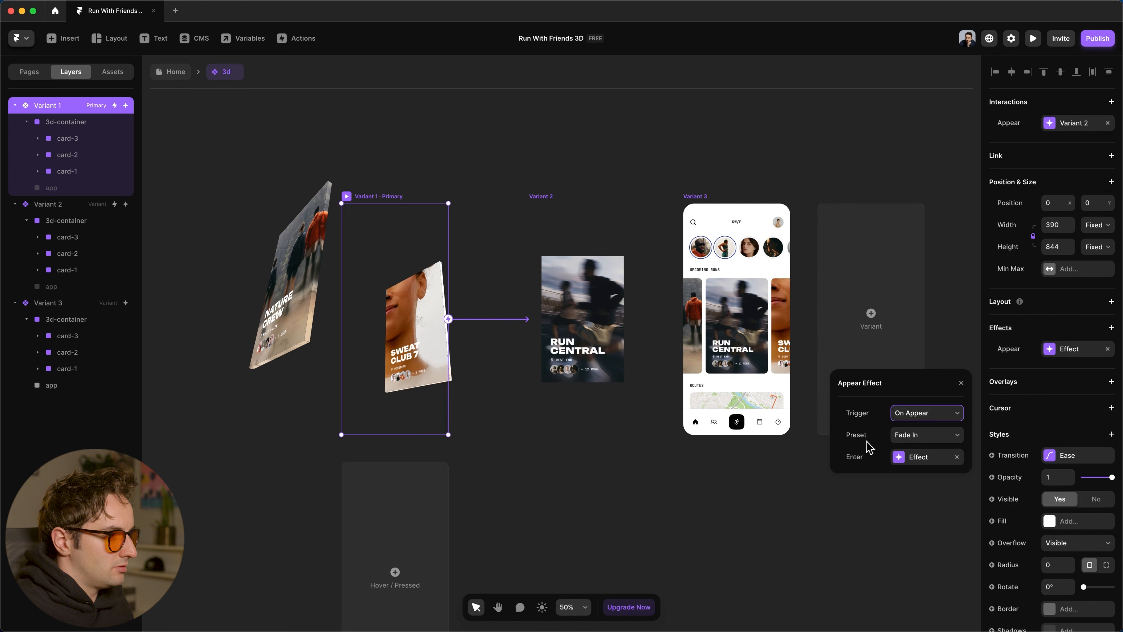
{"action": "left_click", "coordinate": [897, 460]}
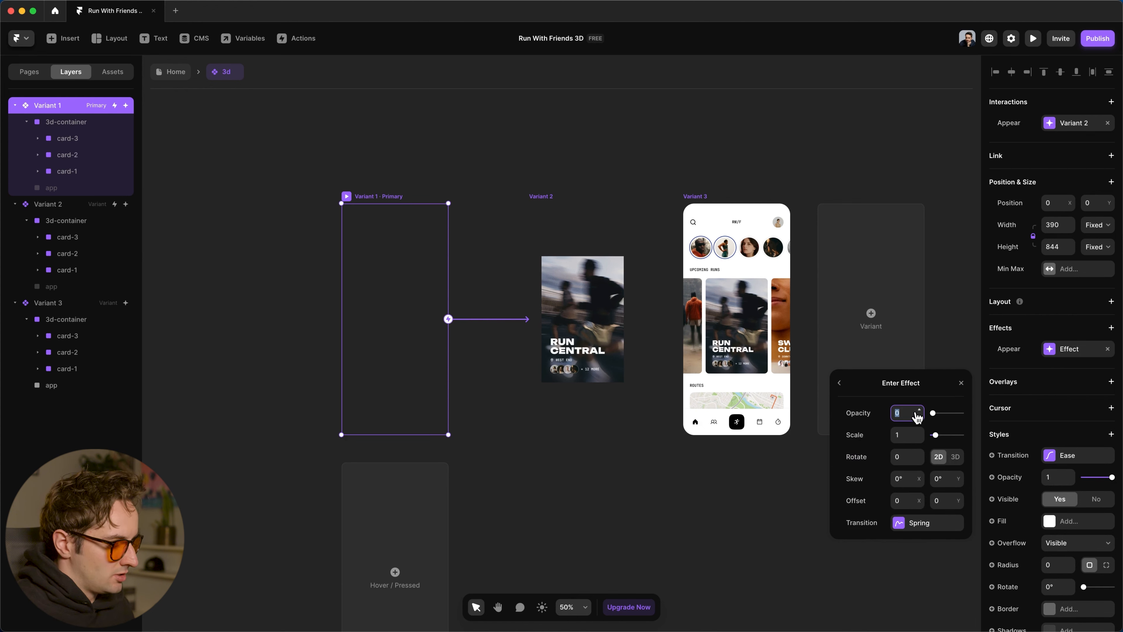
{"action": "key", "text": "Tab"}
{"action": "type", "text": "0.5"}
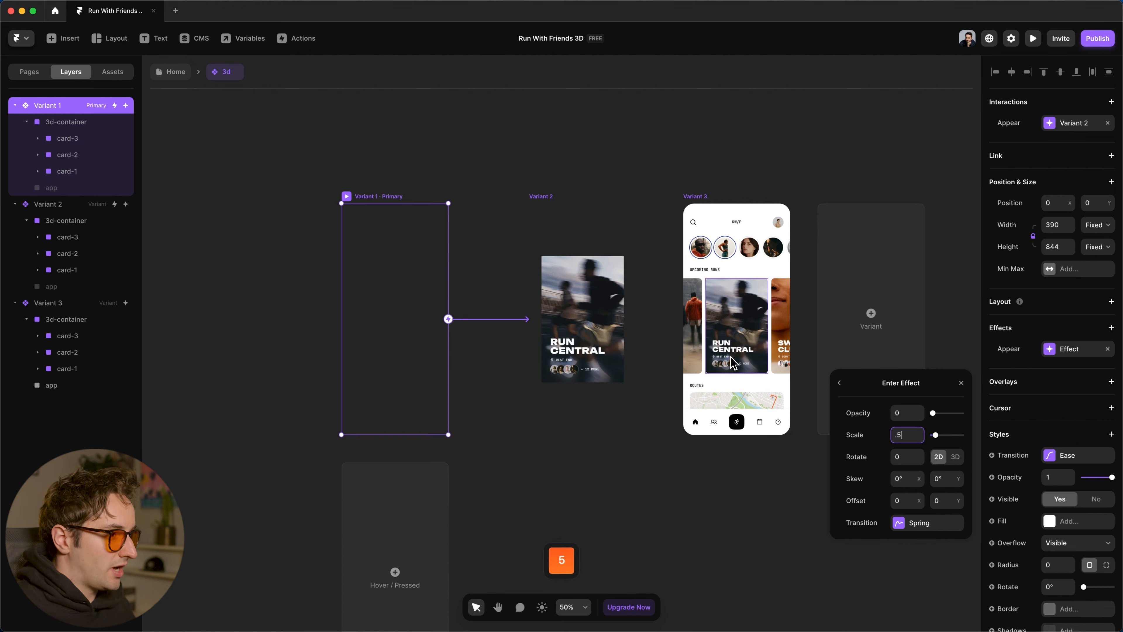
Switch the enter effect's rotation to 3D and set it to X 24, Y 32 and Z 16.
{"action": "left_click", "coordinate": [952, 458]}
{"action": "left_click", "coordinate": [902, 480]}
{"action": "type", "text": "24"}
{"action": "key", "text": "Tab"}
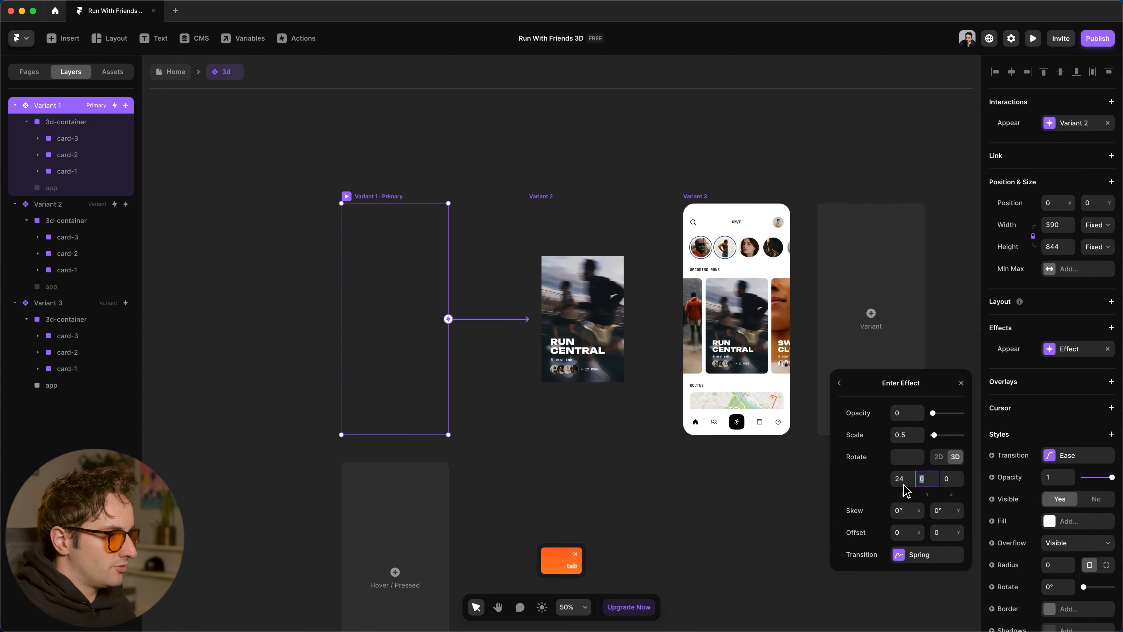
{"action": "type", "text": "32"}
{"action": "key", "text": "Tab"}
{"action": "type", "text": "16"}
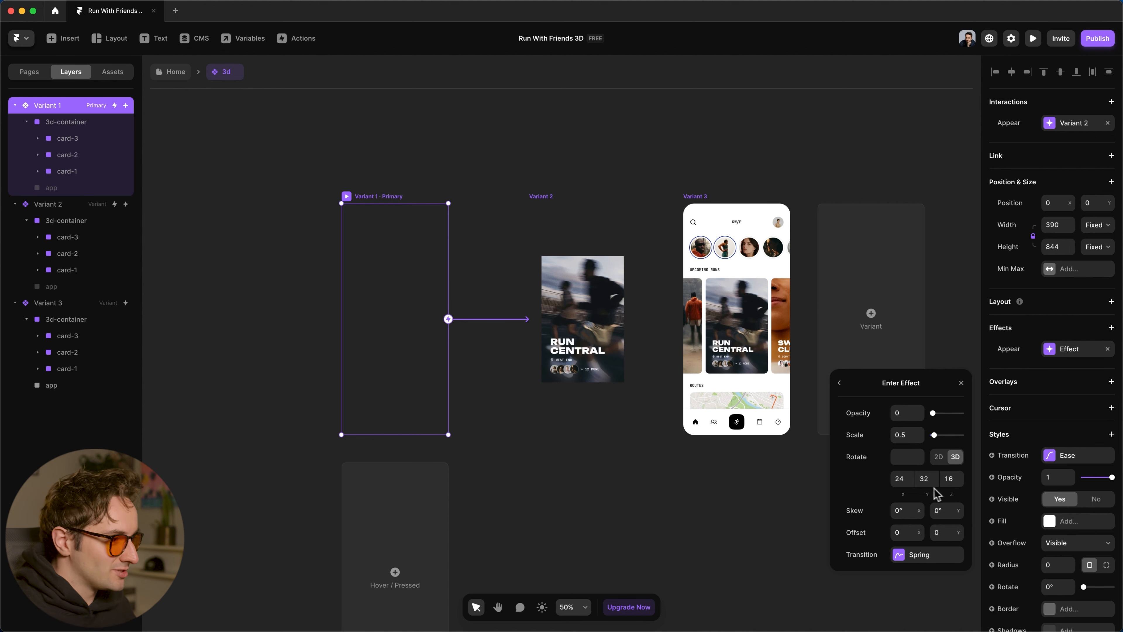
Offset the enter effect by 400 in both X and Y.
{"action": "left_click", "coordinate": [904, 533]}
{"action": "type", "text": "400"}
{"action": "key", "text": "Tab"}
{"action": "type", "text": "400"}
{"action": "key", "text": "Return"}
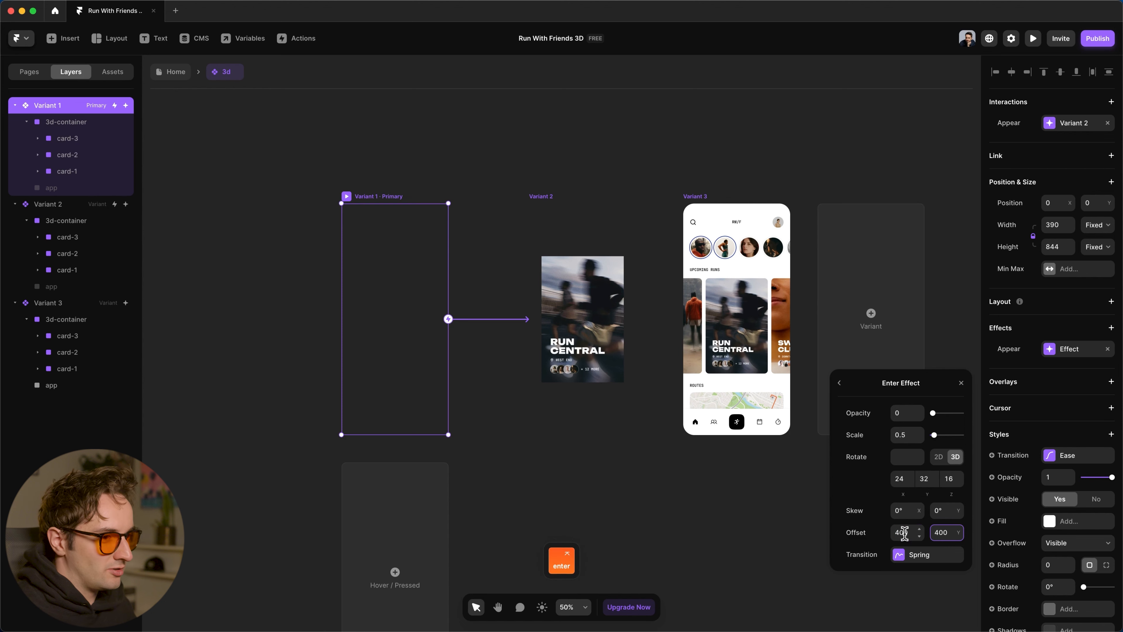
Change the enter effect's transition to Ease In Out with Bezier 0.44, 0, 0.56, 1 and a time of 2 s, and preview it.
{"action": "left_click", "coordinate": [869, 547]}
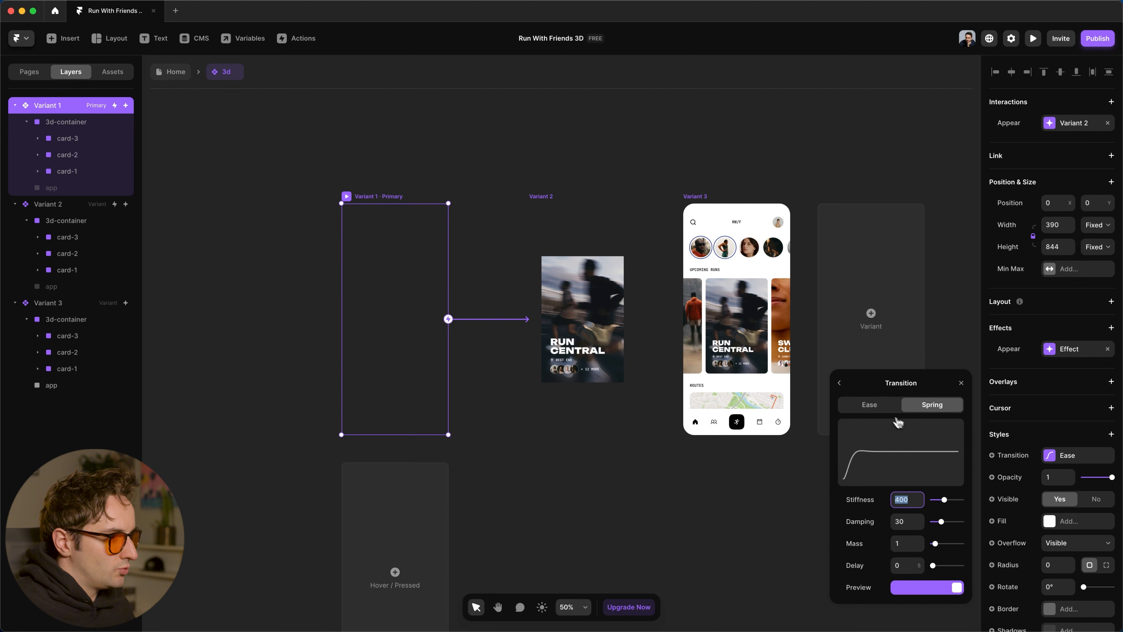
{"action": "left_click", "coordinate": [869, 405]}
{"action": "left_click", "coordinate": [944, 528]}
{"action": "type", "text": "0.44, 0, 0.56, 1"}
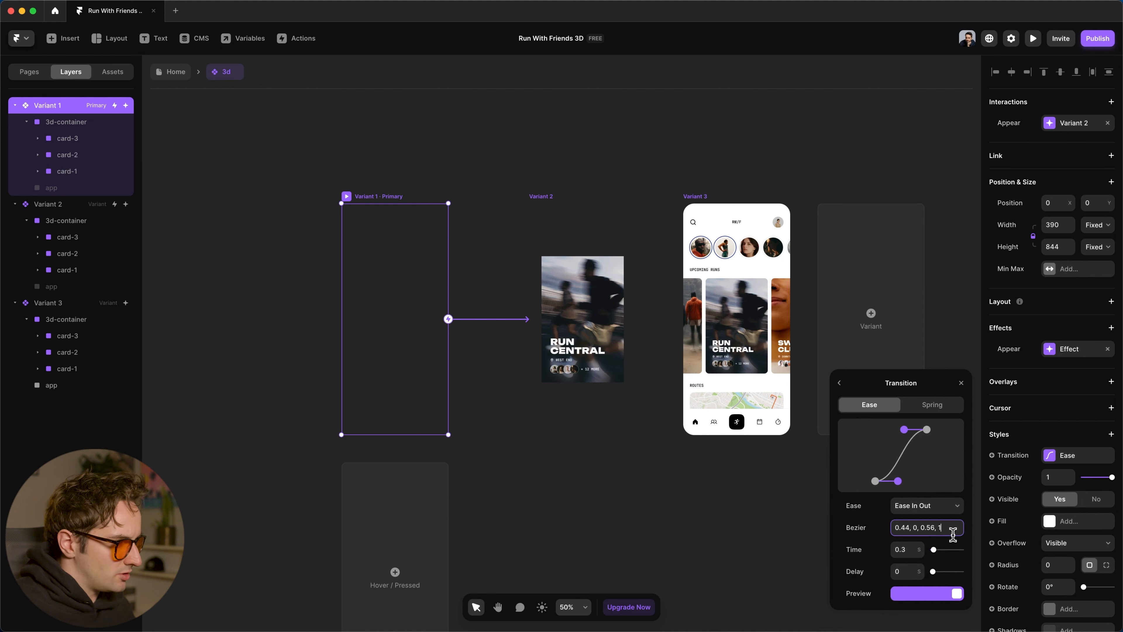
{"action": "key", "text": "Return"}
{"action": "left_click", "coordinate": [904, 549]}
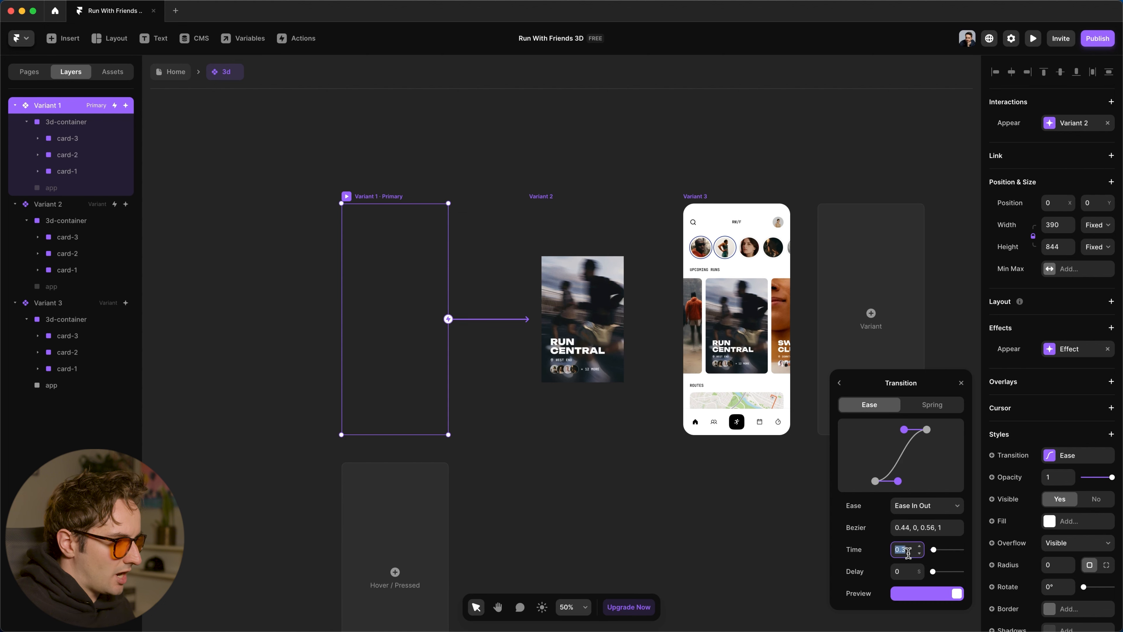
{"action": "type", "text": "2"}
{"action": "key", "text": "Return"}
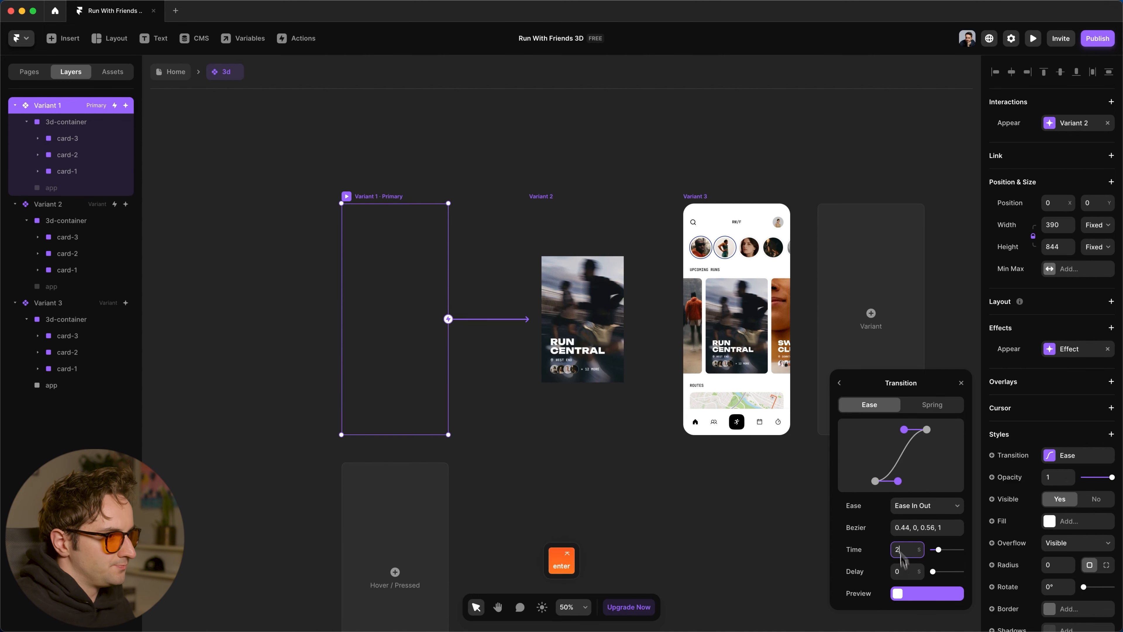
{"action": "left_click", "coordinate": [1035, 40]}
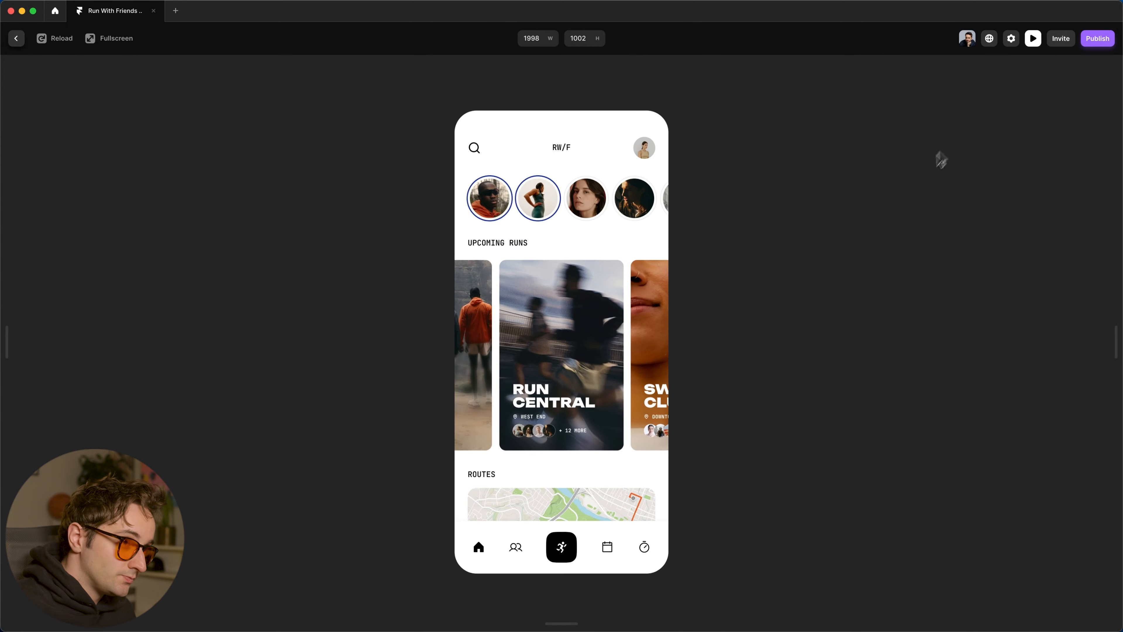
{"action": "key", "text": "Escape"}
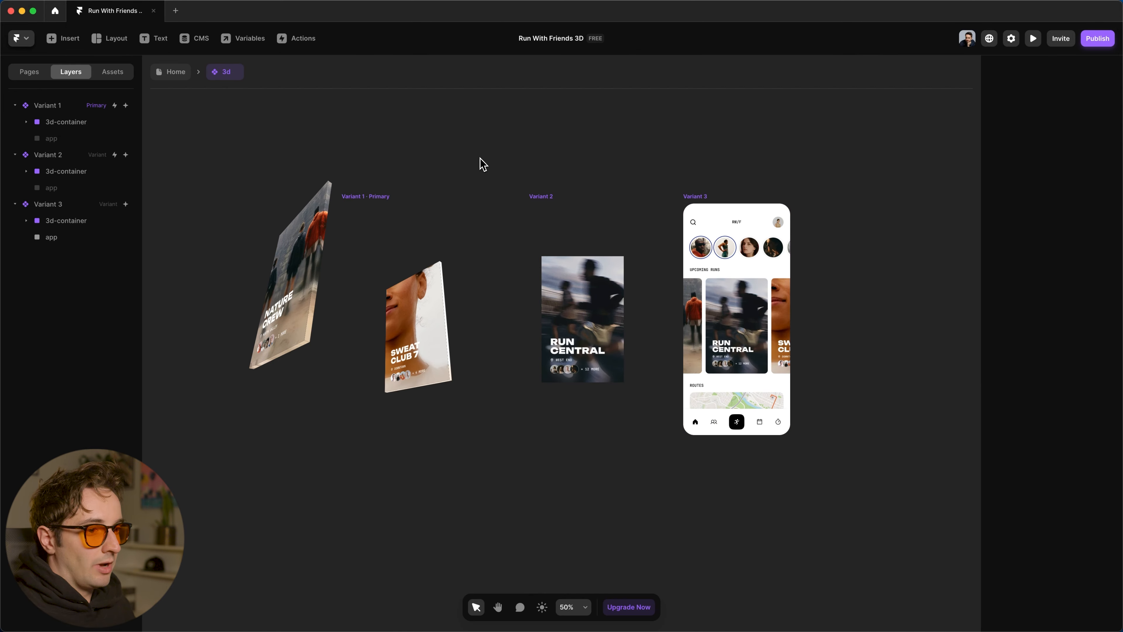
Make the app layer in Variant 2 visible with an opacity of 0, and preview the animation.
{"action": "left_click", "coordinate": [695, 196]}
{"action": "left_click", "coordinate": [67, 187]}
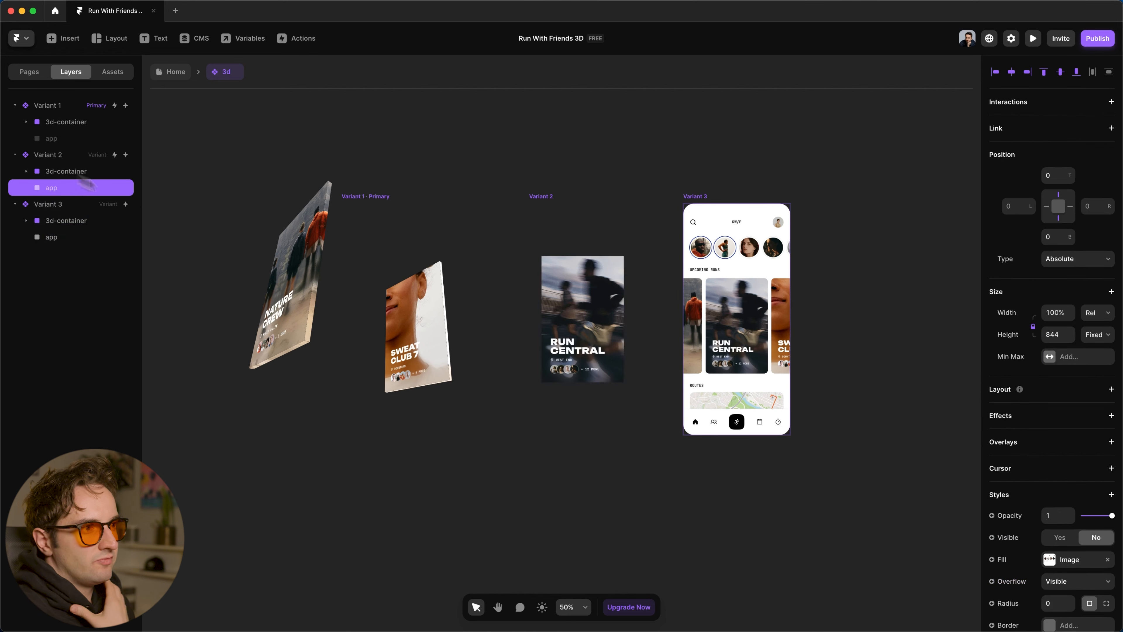
{"action": "left_click", "coordinate": [1057, 537]}
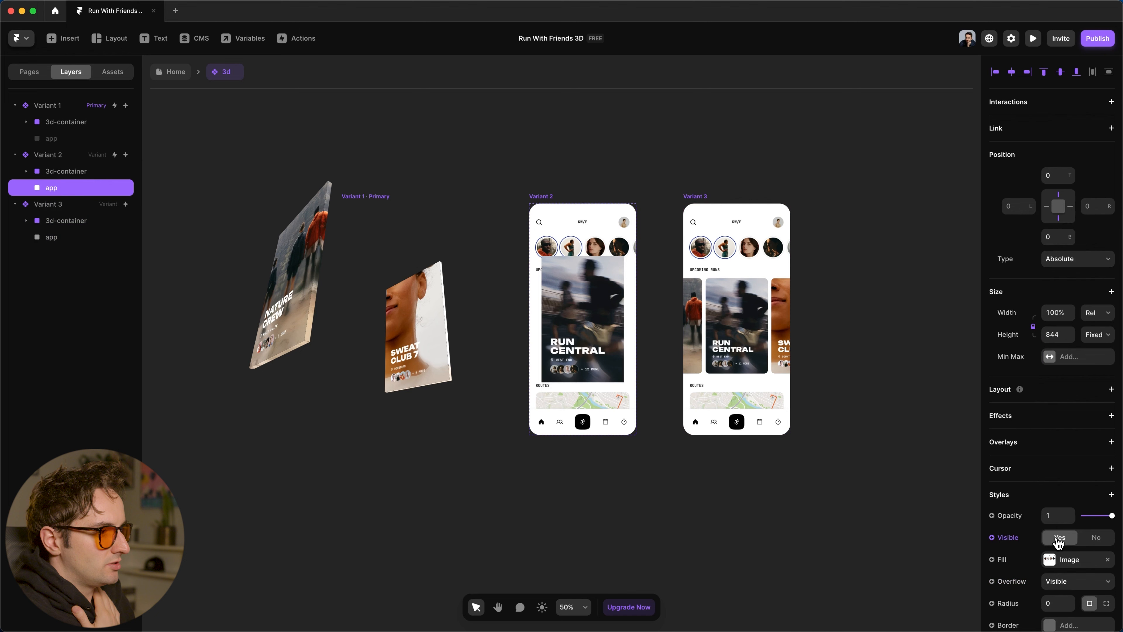
{"action": "left_click", "coordinate": [1054, 515]}
{"action": "type", "text": "0"}
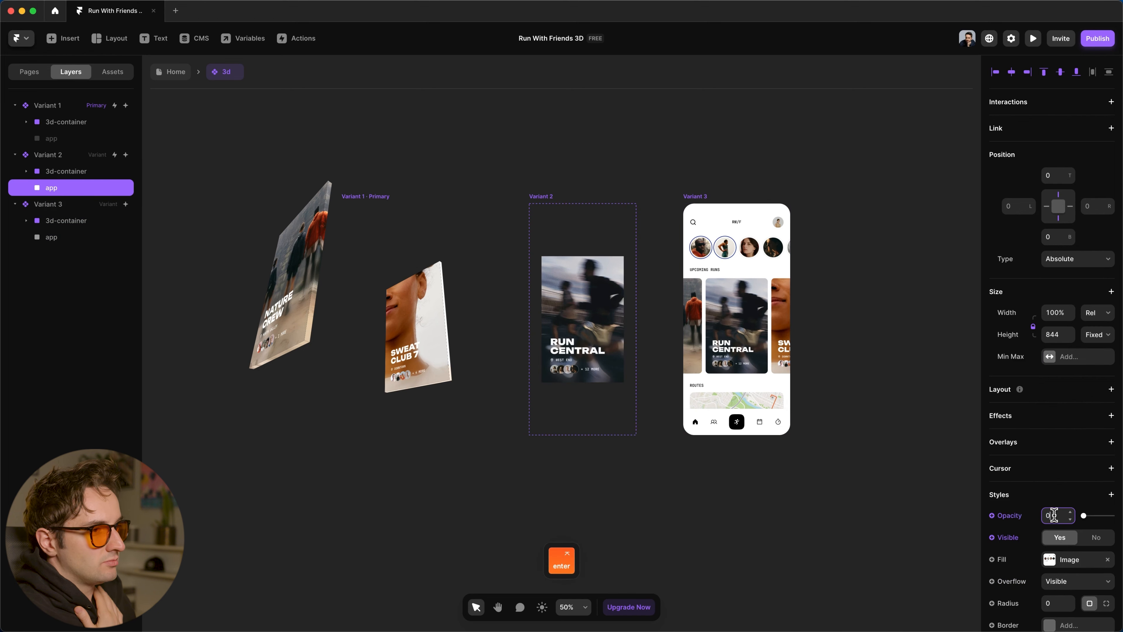
{"action": "left_click", "coordinate": [862, 160]}
{"action": "left_click", "coordinate": [1032, 39]}
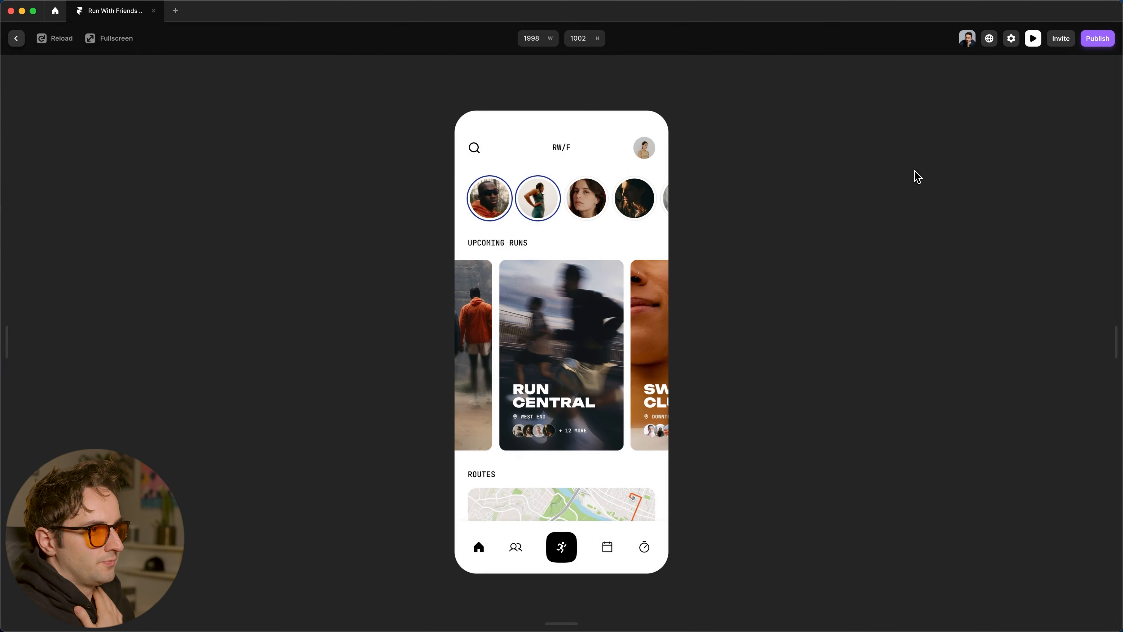
{"action": "key", "text": "Escape"}
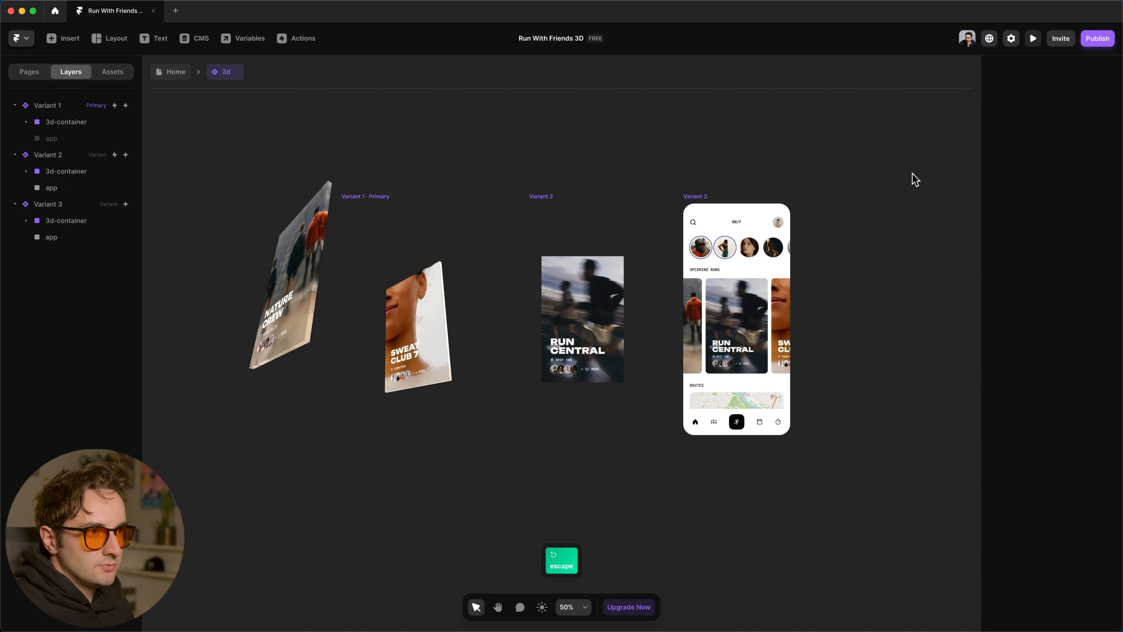
Return to the Home page and set the width and height of the desktop 3d component to Fit.
{"action": "left_click", "coordinate": [42, 76]}
{"action": "left_click", "coordinate": [54, 124]}
{"action": "left_click", "coordinate": [71, 73]}
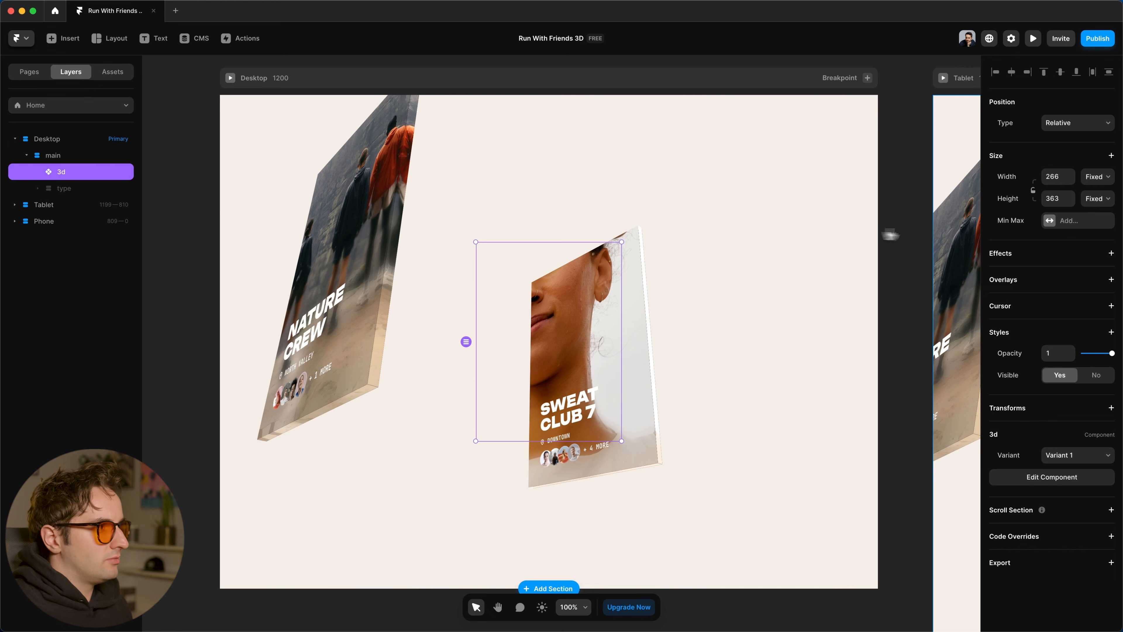
{"action": "left_click", "coordinate": [1095, 177]}
{"action": "left_click", "coordinate": [1101, 213]}
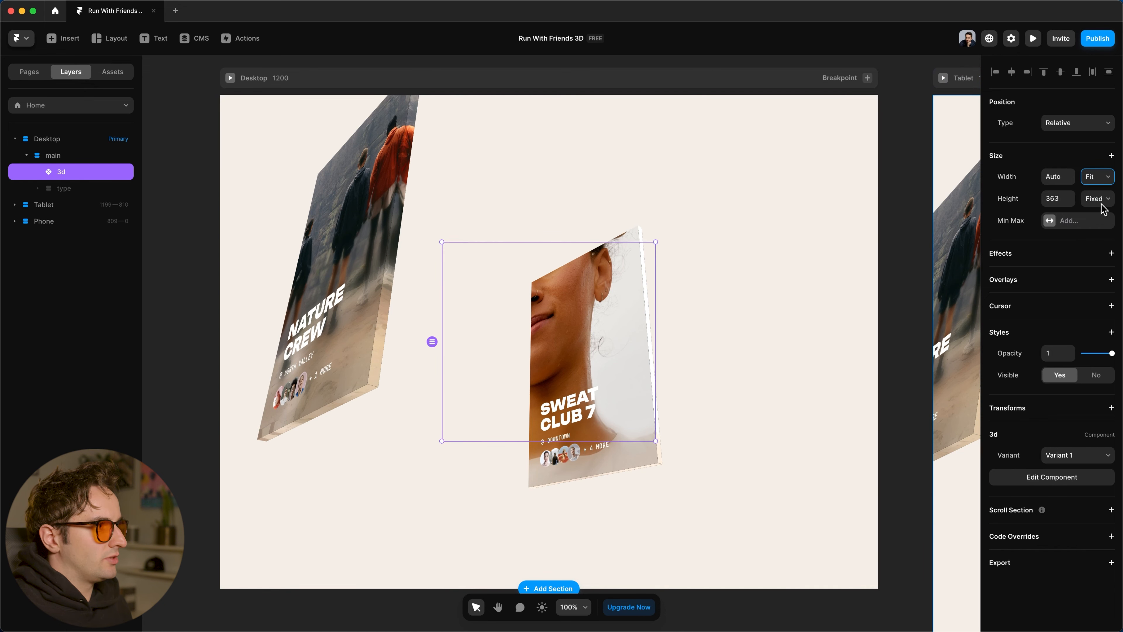
{"action": "left_click", "coordinate": [1096, 198]}
{"action": "left_click", "coordinate": [1101, 234]}
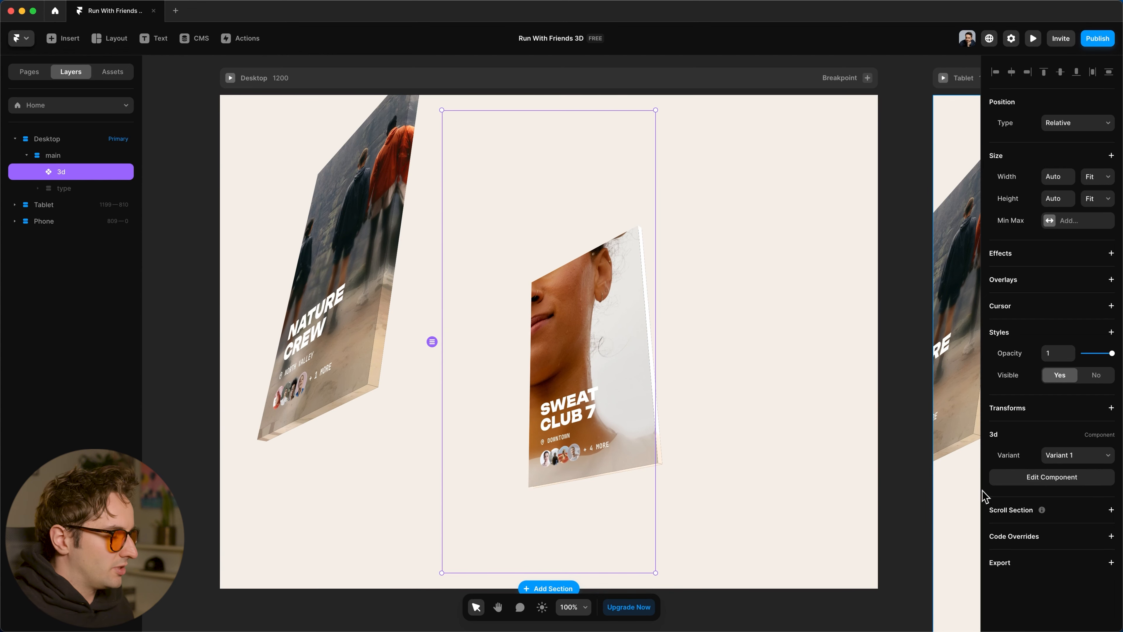
Add a Scale transform of 0.75 to the desktop 3d component and preview the desktop page.
{"action": "left_click", "coordinate": [1054, 409]}
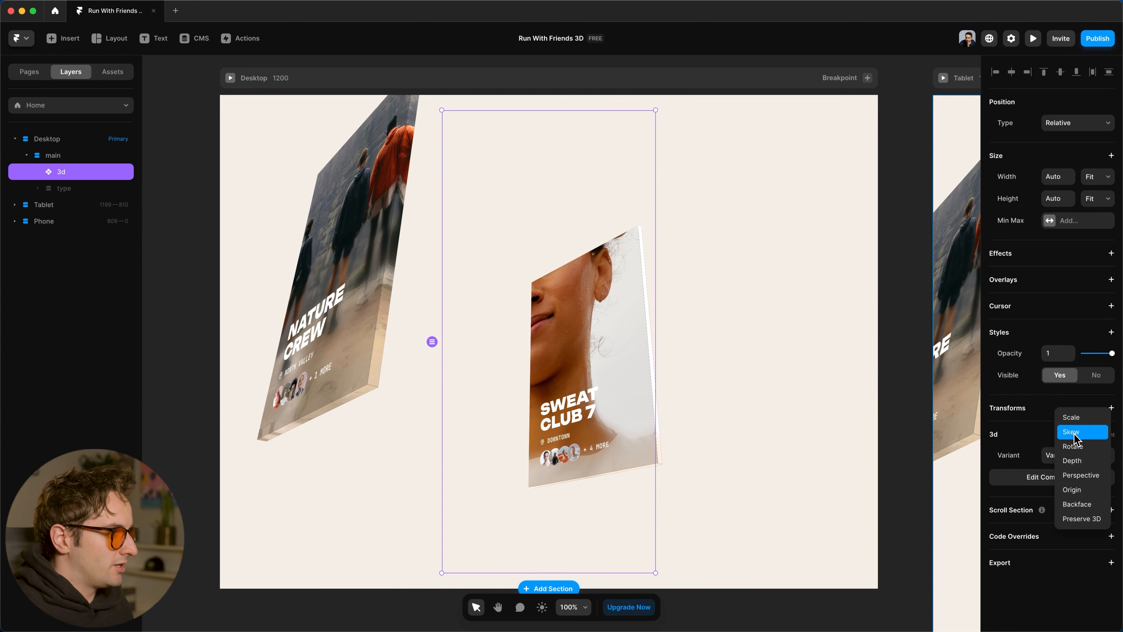
{"action": "left_click", "coordinate": [1071, 417]}
{"action": "left_click", "coordinate": [1059, 429]}
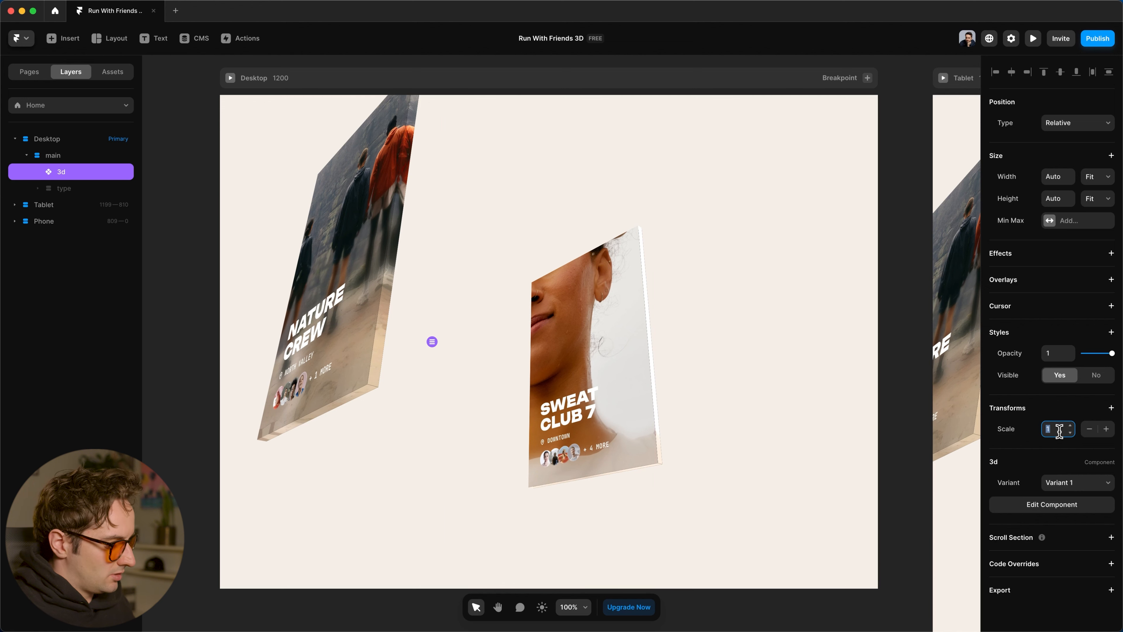
{"action": "type", "text": "0.75"}
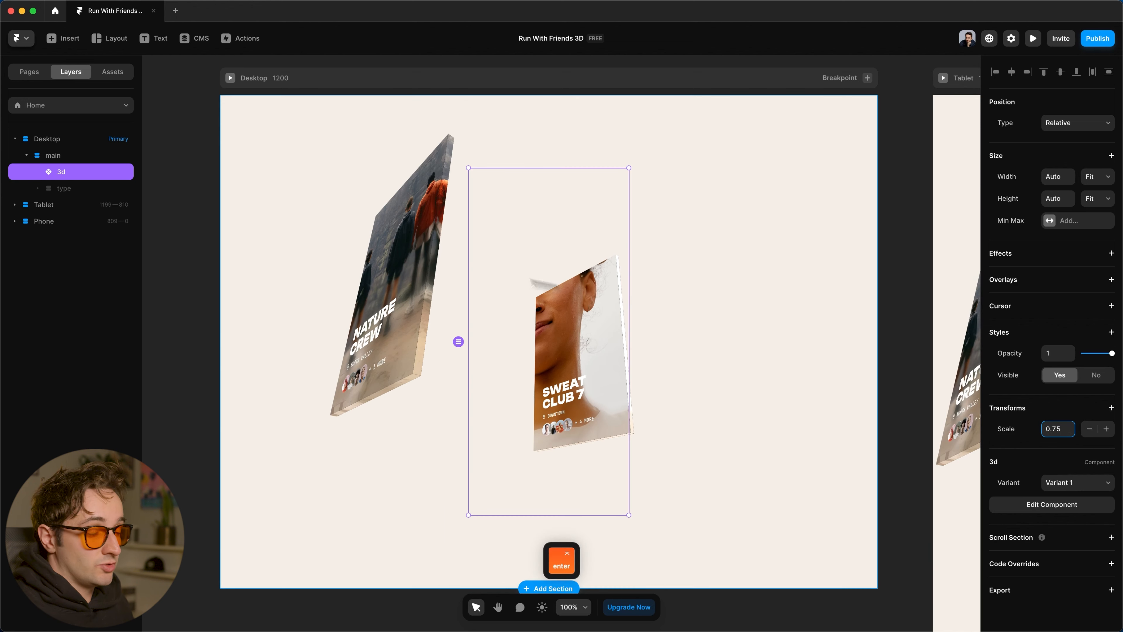
{"action": "left_click", "coordinate": [230, 78]}
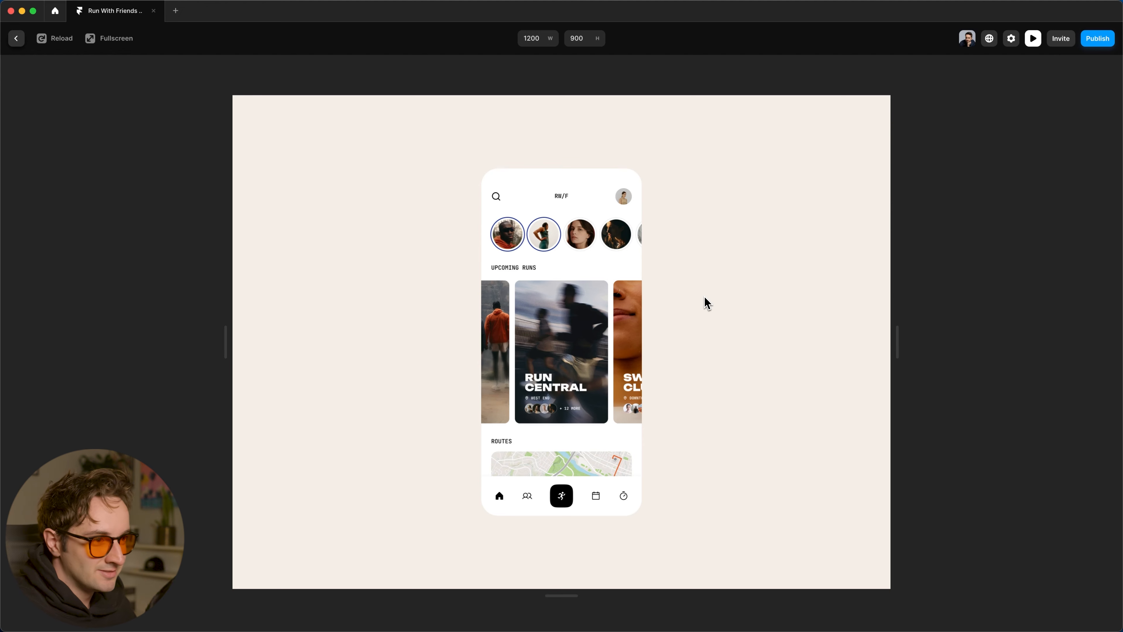
{"action": "key", "text": "Escape"}
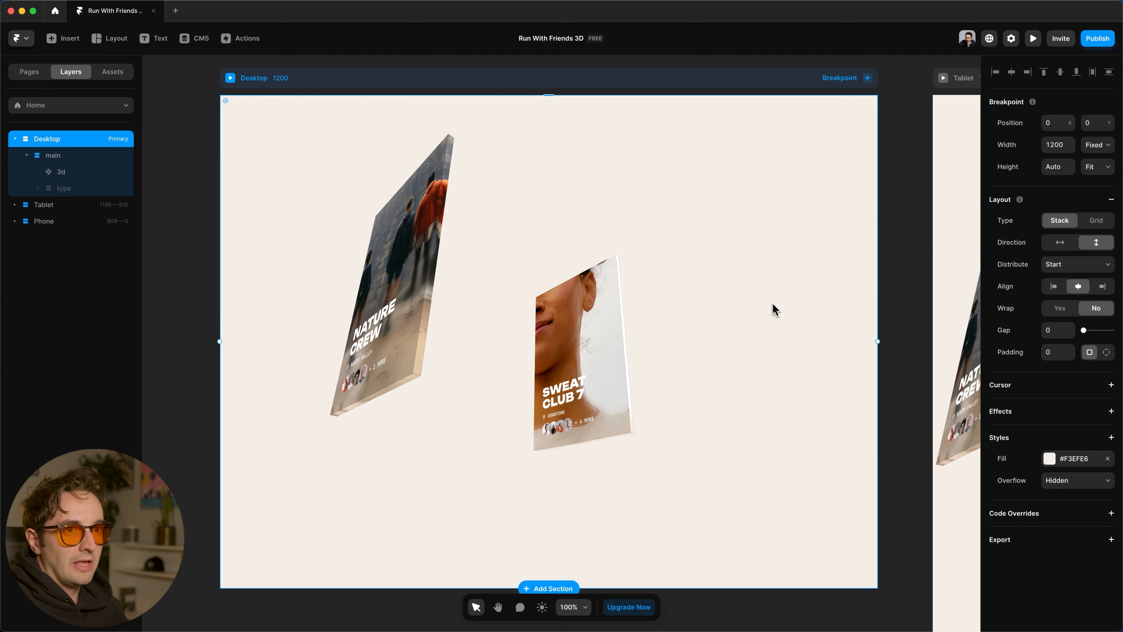
Make the desktop's type layer visible and select the RUN WITH FRIENDS text inside its title stack.
{"action": "left_click", "coordinate": [66, 188]}
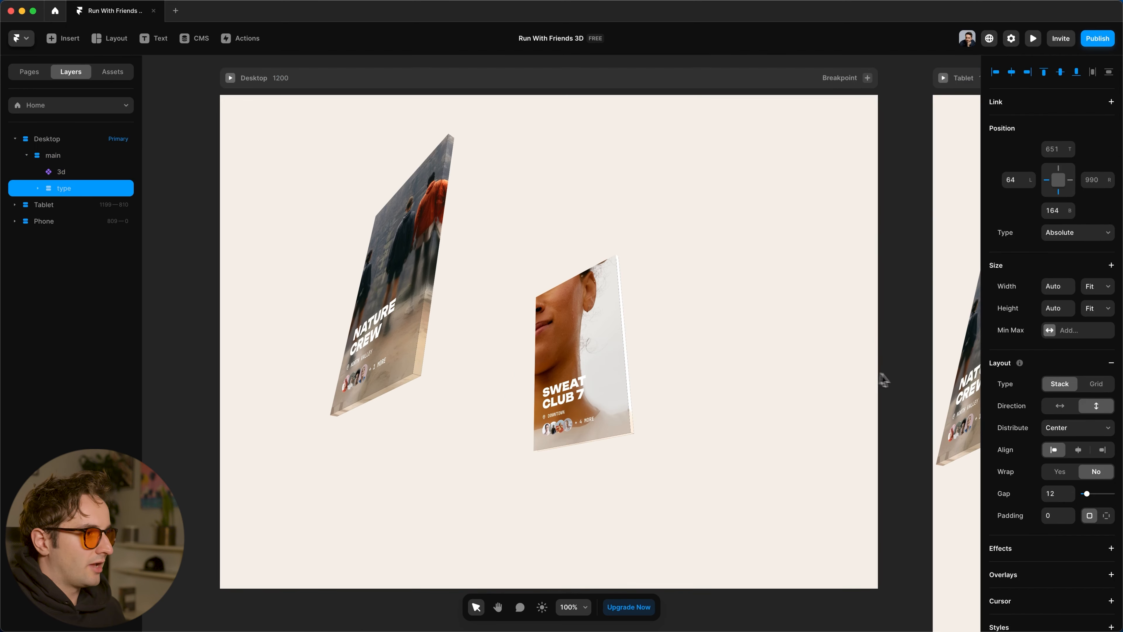
{"action": "scroll", "coordinate": [1069, 451], "scroll_direction": "down", "scroll_amount": 5}
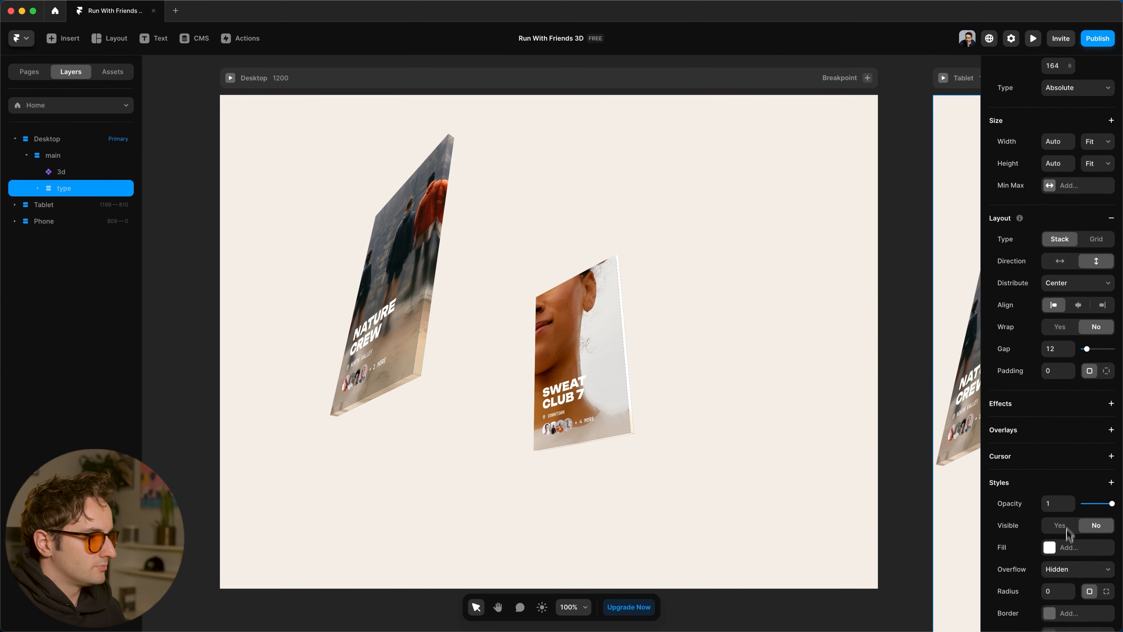
{"action": "left_click", "coordinate": [1060, 524]}
{"action": "left_click", "coordinate": [38, 188]}
{"action": "left_click", "coordinate": [49, 205]}
{"action": "left_click", "coordinate": [88, 224]}
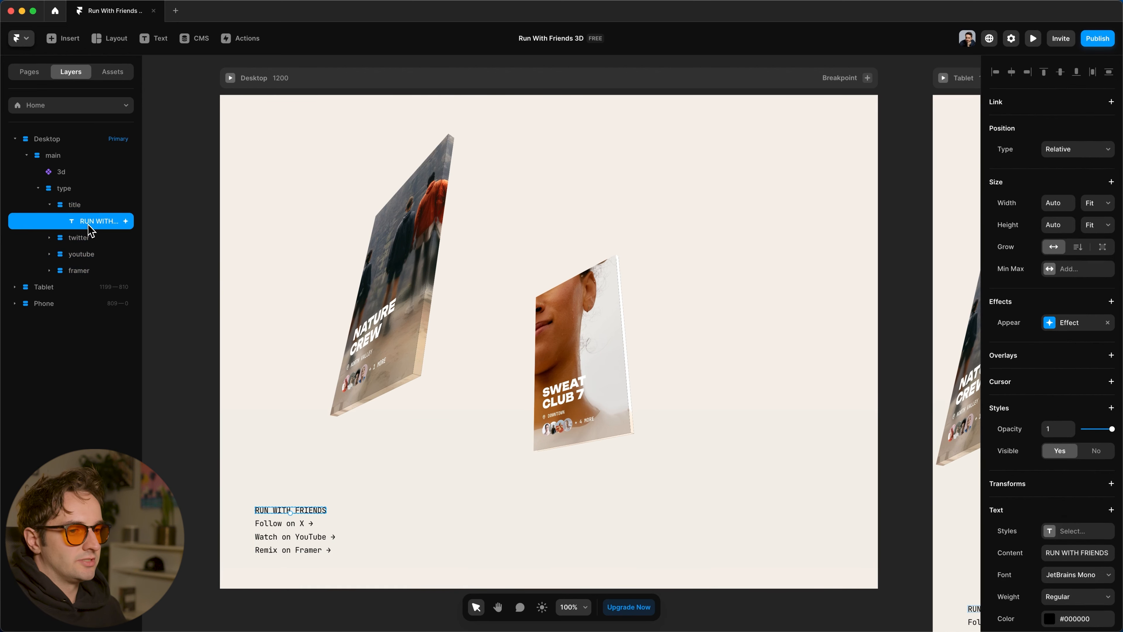